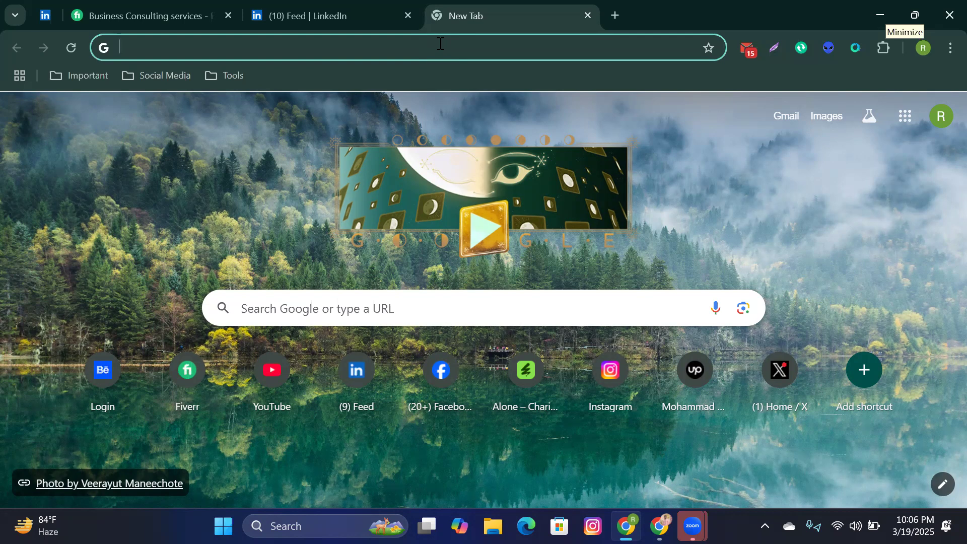
Step: Open Facebook from the Social Media bookmark folder and bring up the account menu
left_click(185, 77)
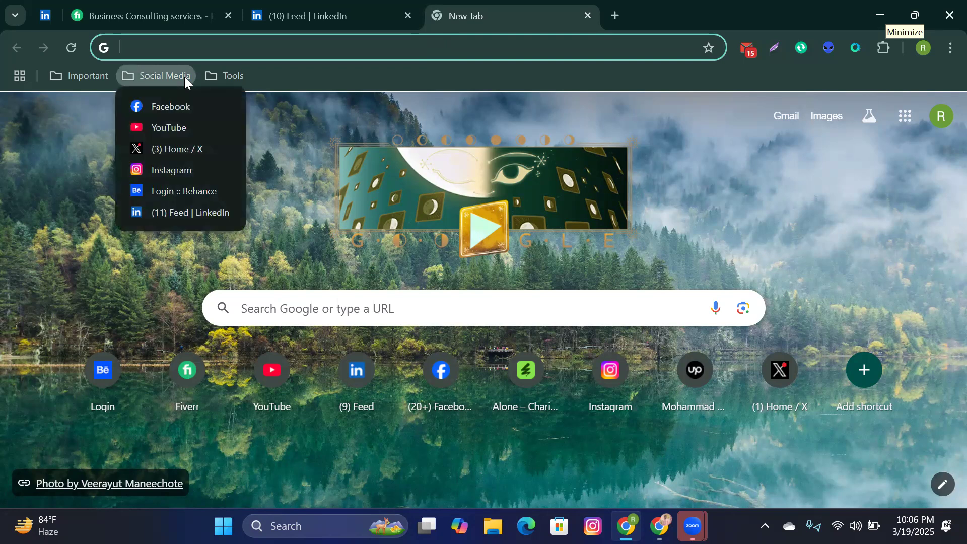
left_click(184, 106)
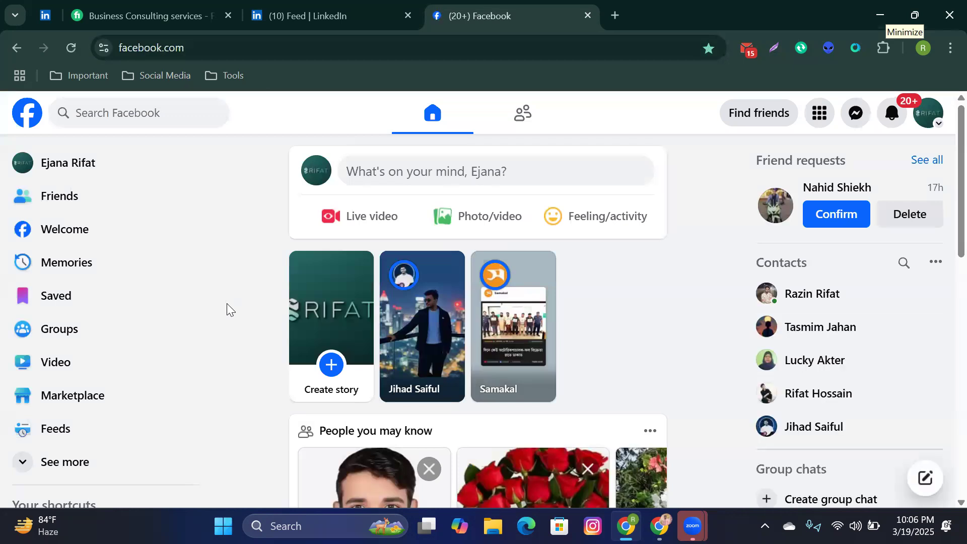
left_click(931, 119)
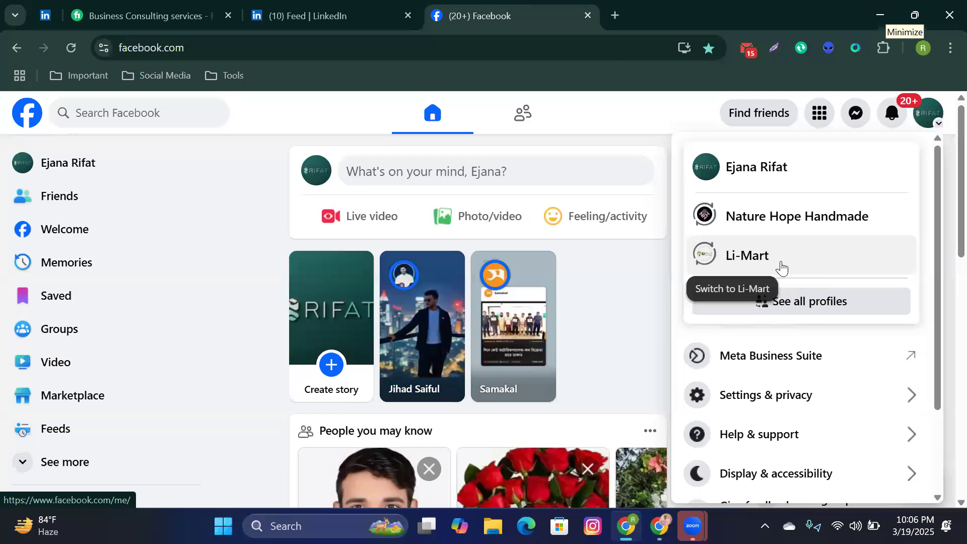
Step: Switch to the Nature Hope Handmade page via See all profiles and dismiss the switch notice
left_click(812, 297)
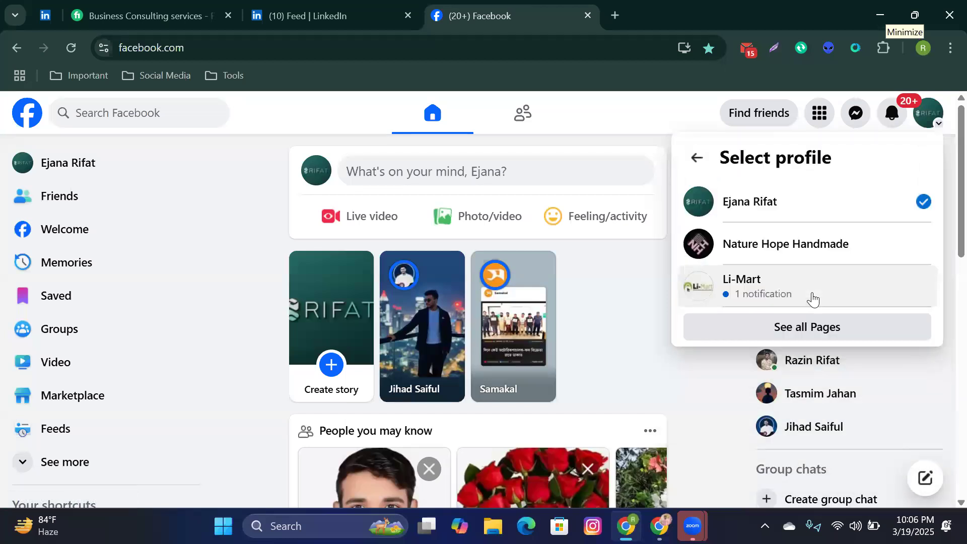
left_click(802, 259)
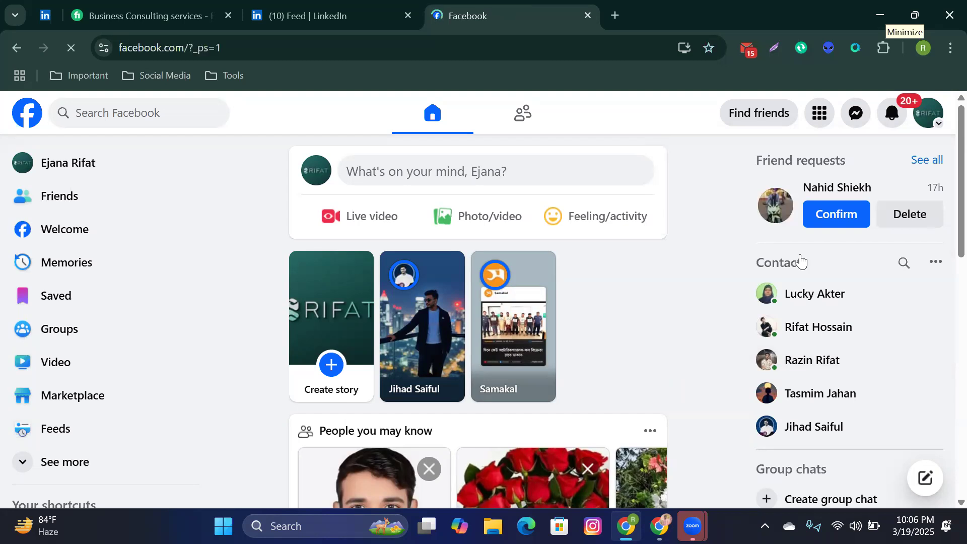
scroll(680, 297, "down", 5)
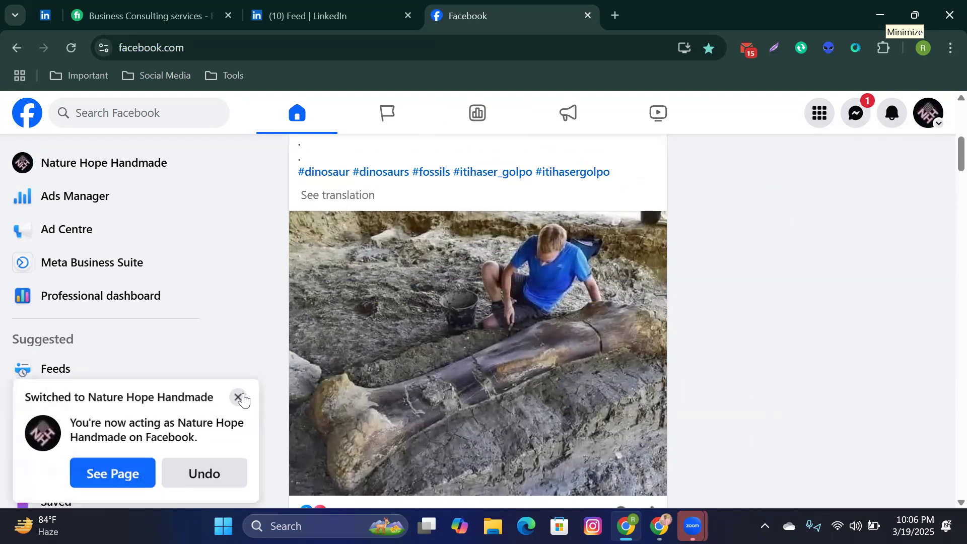
left_click(239, 391)
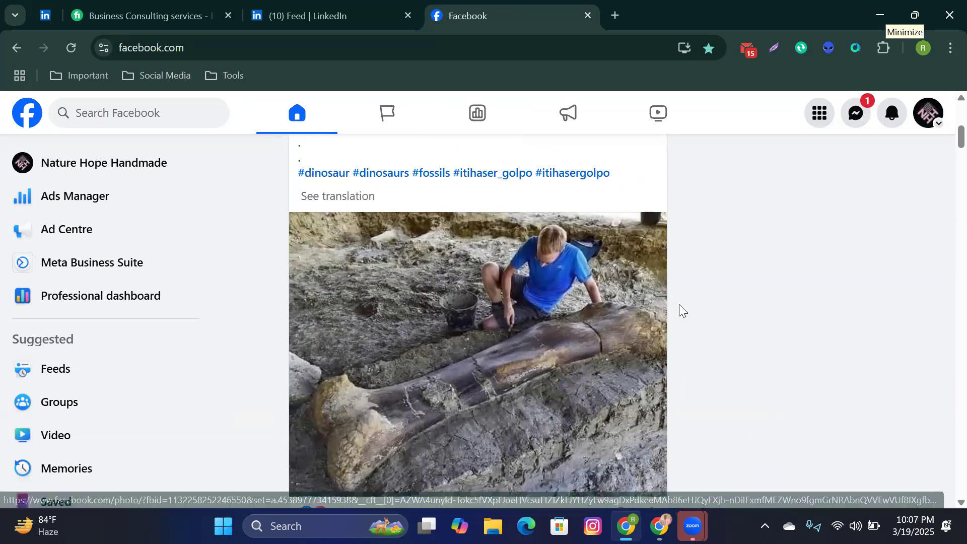
scroll(679, 304, "up", 8)
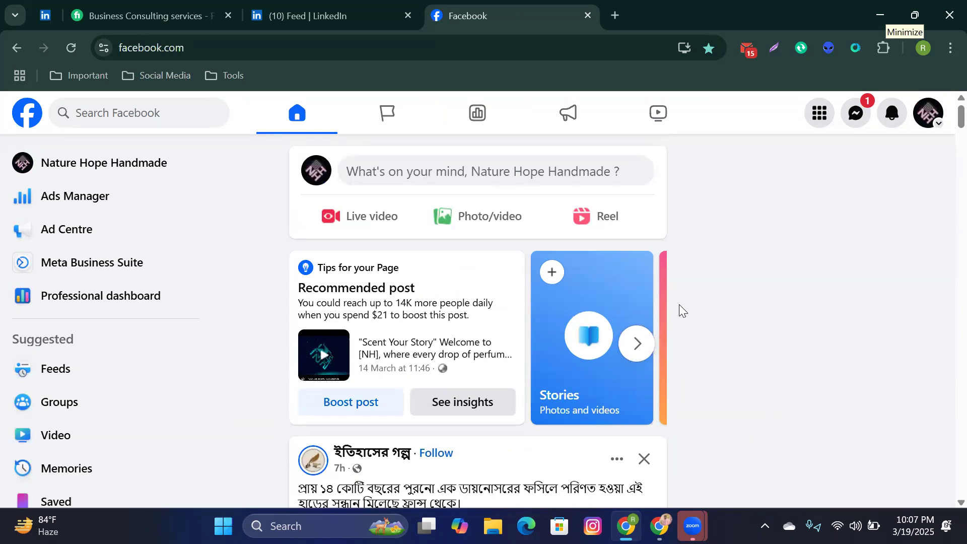
left_click(140, 172)
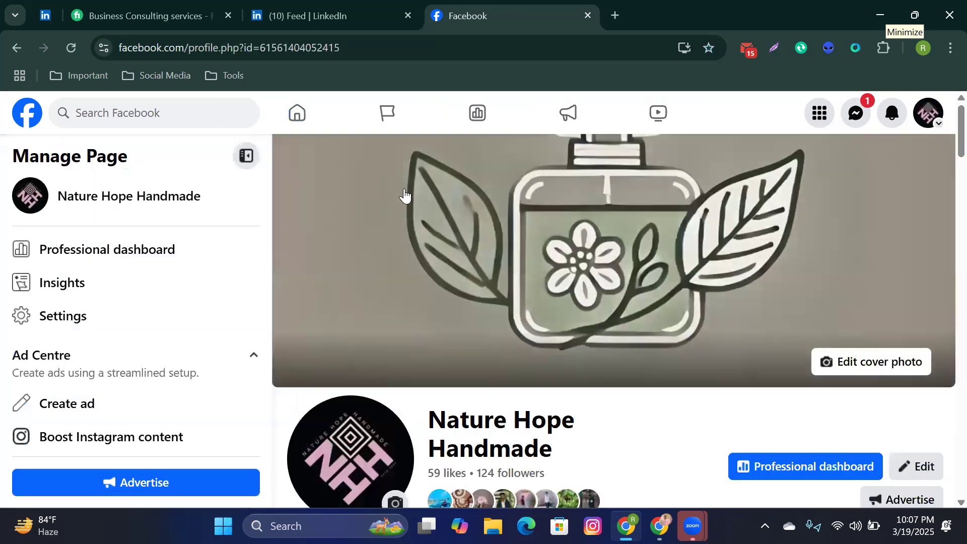
scroll(404, 195, "down", 12)
scroll(407, 204, "down", 6)
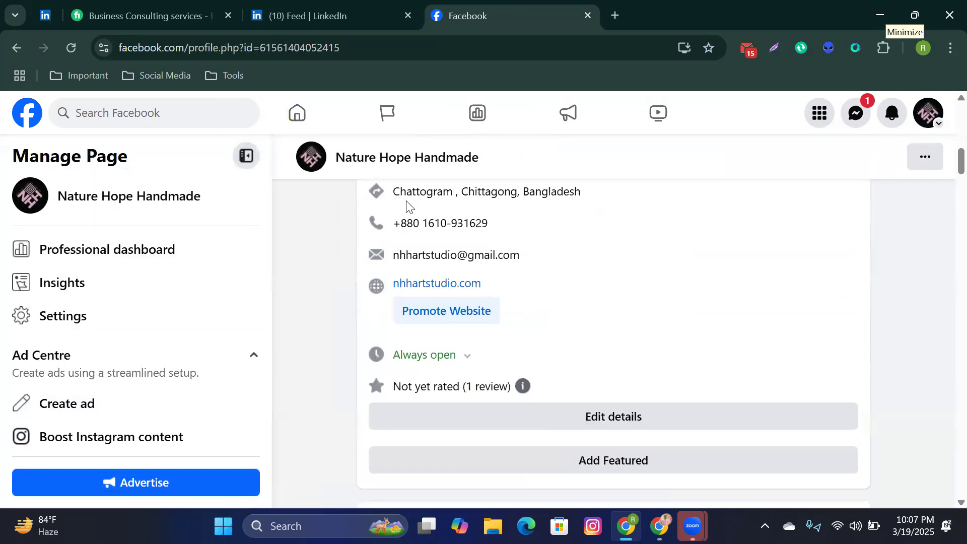
left_click(78, 335)
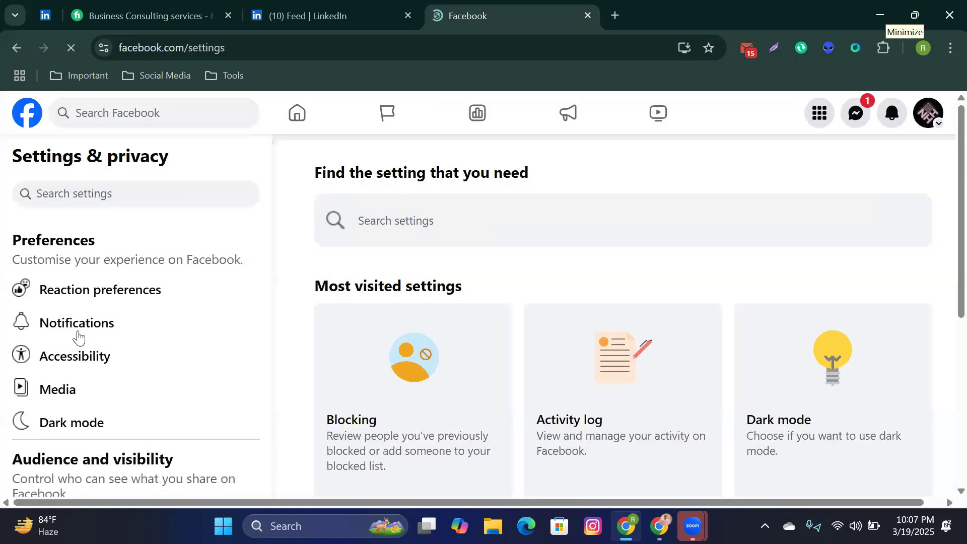
scroll(187, 321, "down", 5)
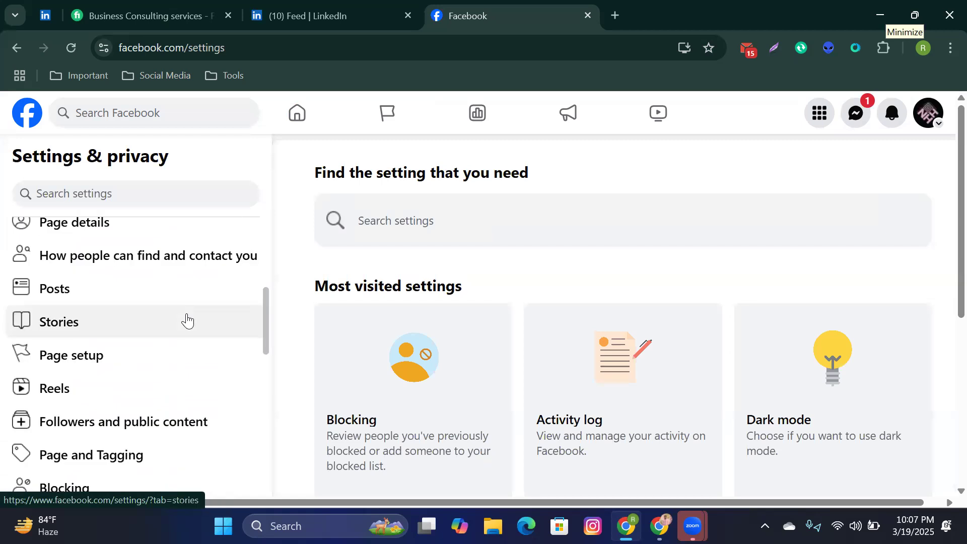
scroll(187, 321, "up", 5)
left_click(30, 114)
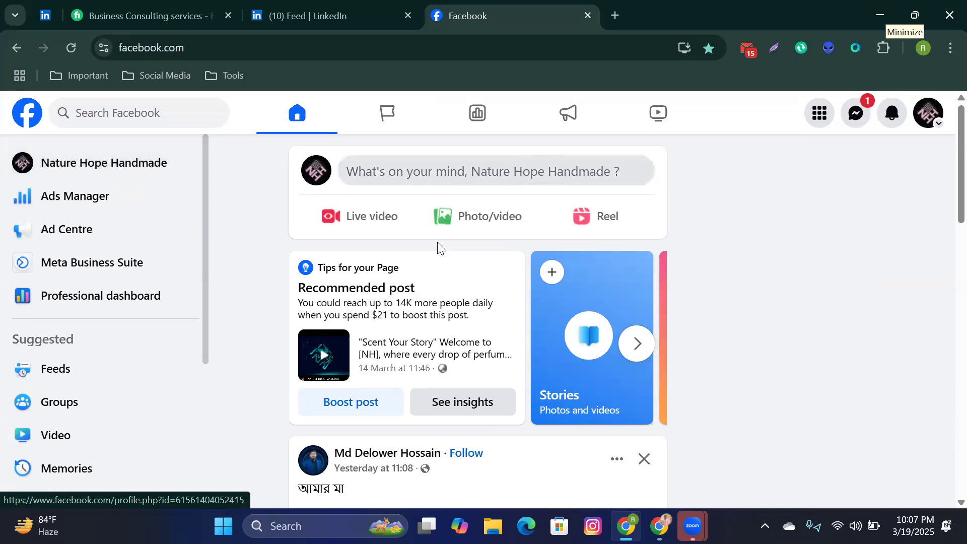
left_click(104, 171)
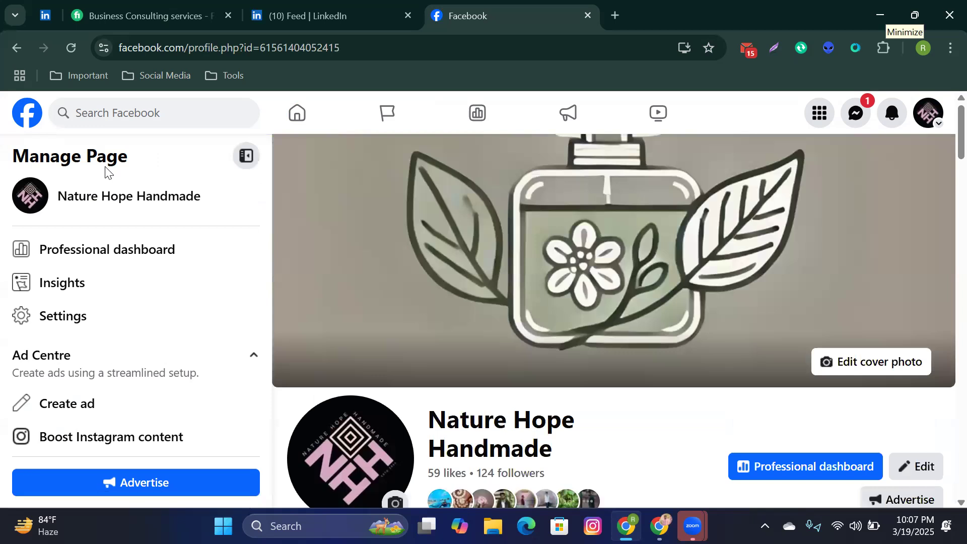
Step: Open Page status from the page's ... menu and confirm it reports no issues or violations
scroll(409, 206, "down", 3)
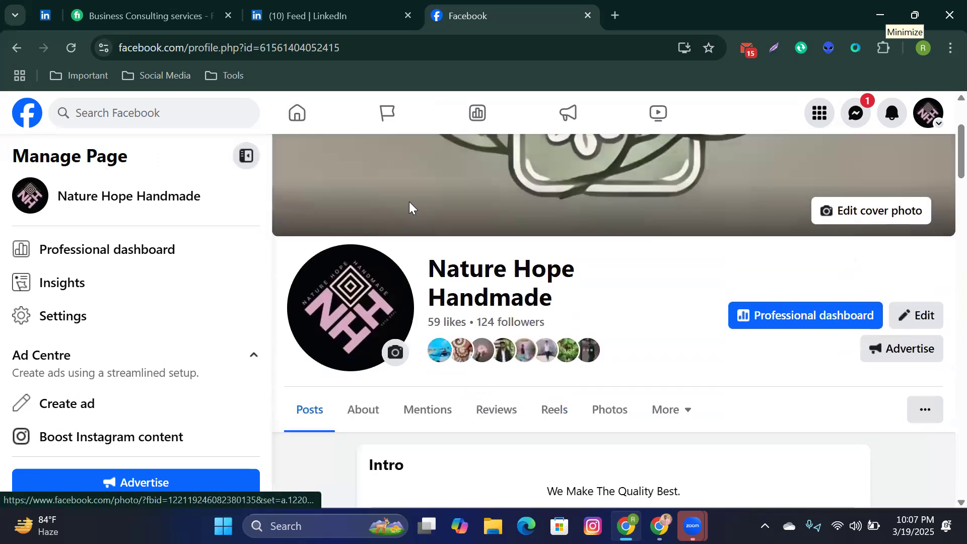
scroll(409, 202, "down", 2)
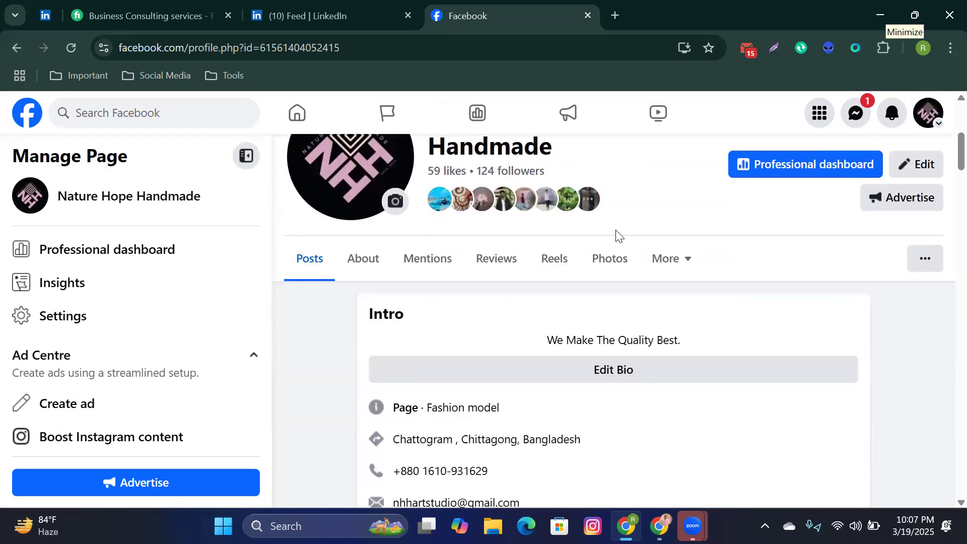
left_click(931, 261)
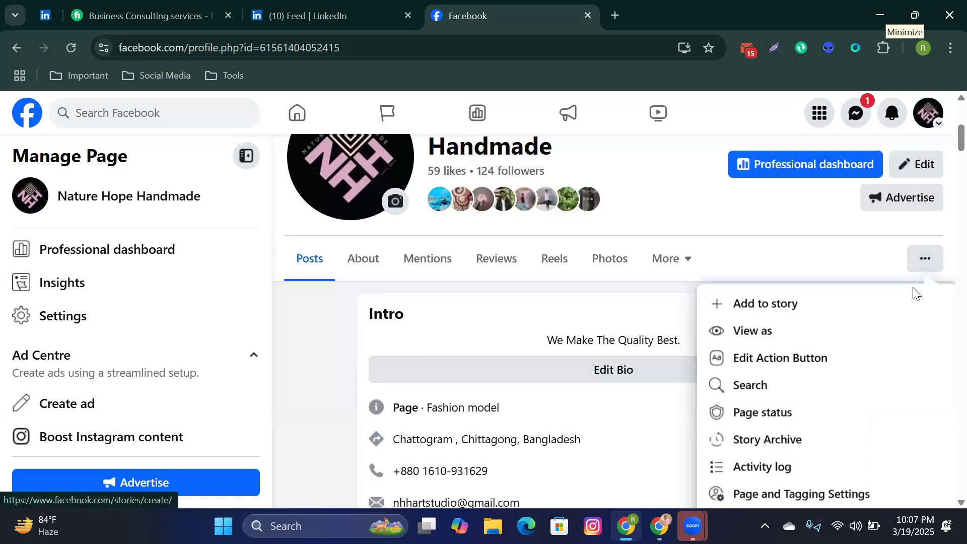
scroll(874, 380, "down", 1)
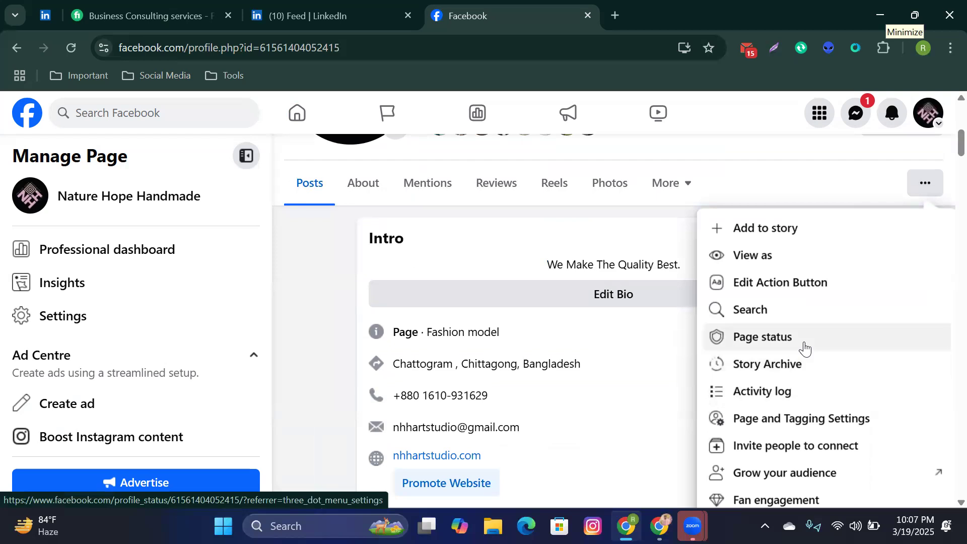
left_click(805, 348)
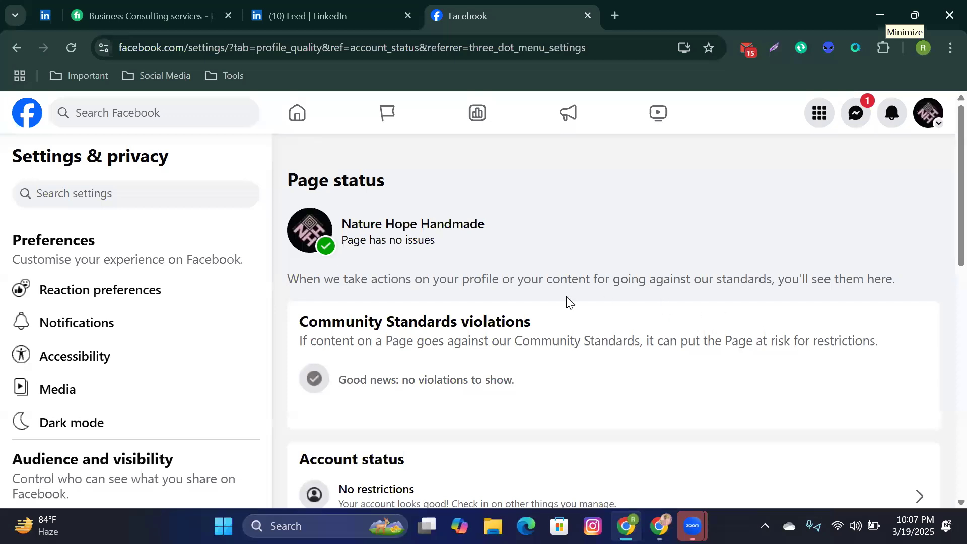
scroll(567, 302, "down", 5)
scroll(567, 307, "down", 5)
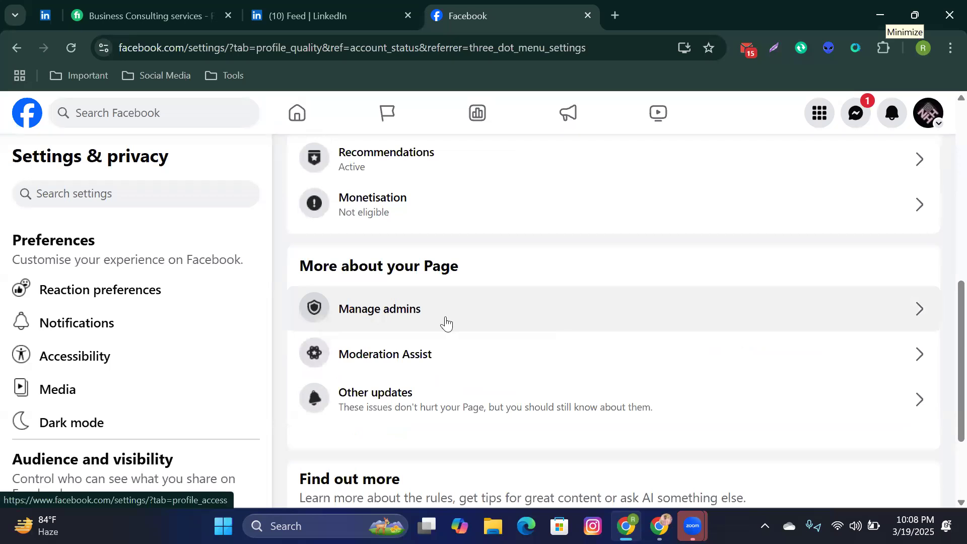
Step: Open Manage admins, review the four people with page access, and start adding someone new
left_click(866, 316)
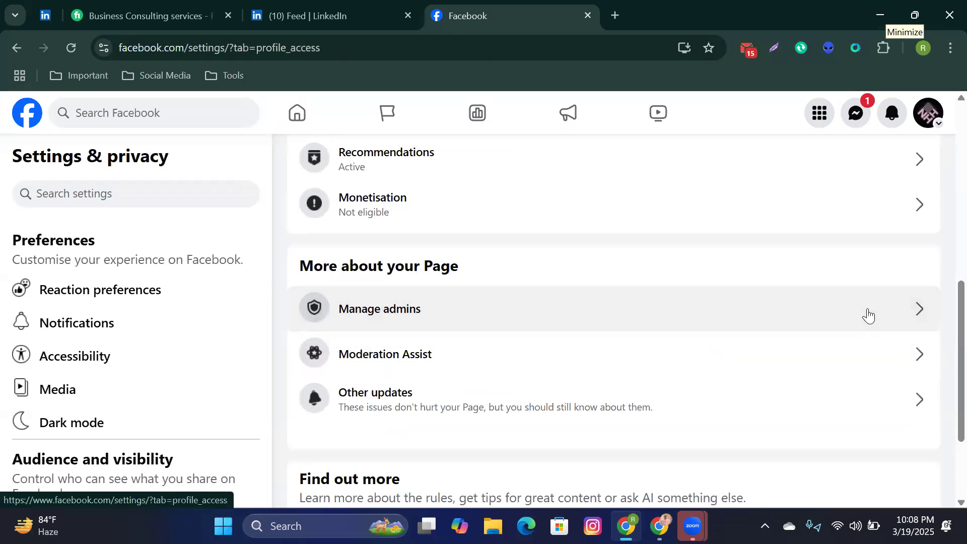
scroll(868, 316, "down", 1)
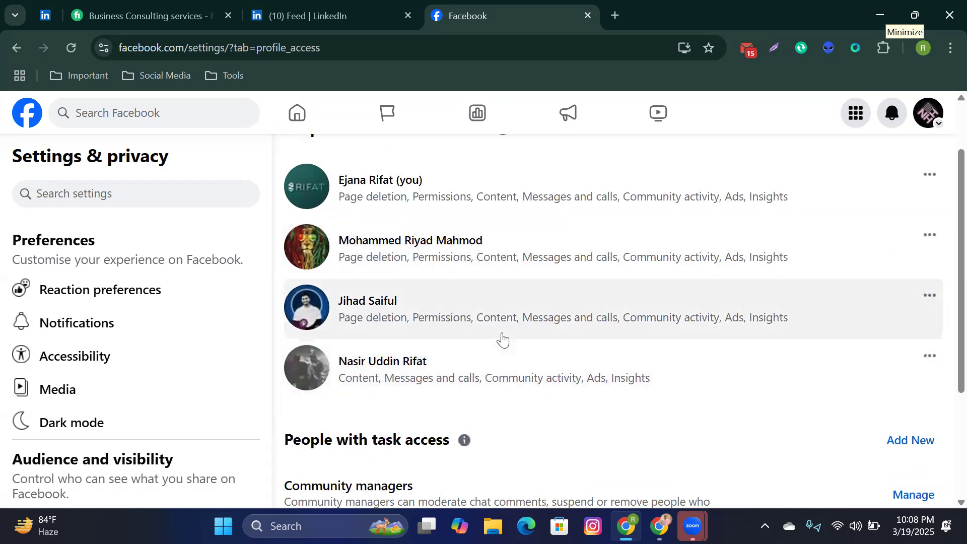
scroll(502, 338, "up", 1)
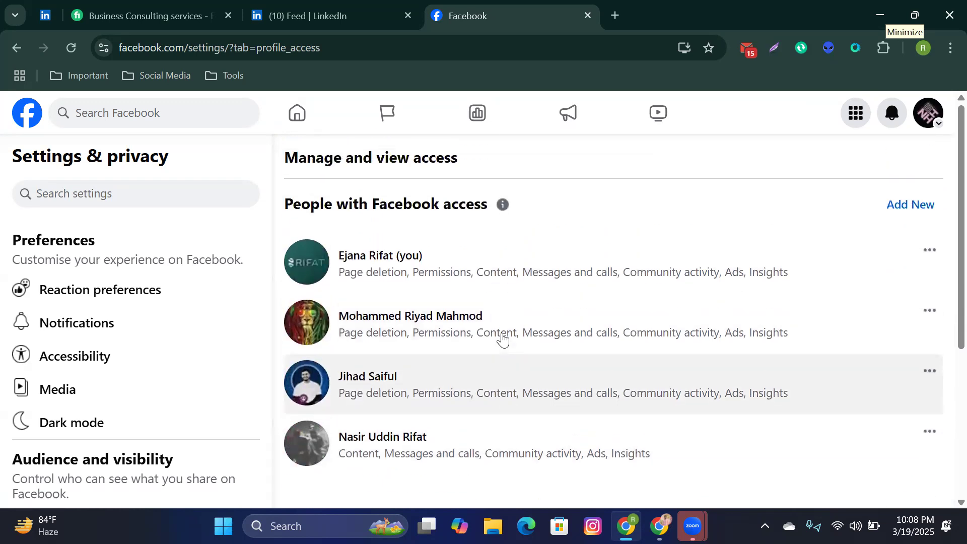
scroll(493, 316, "down", 1)
scroll(493, 323, "up", 1)
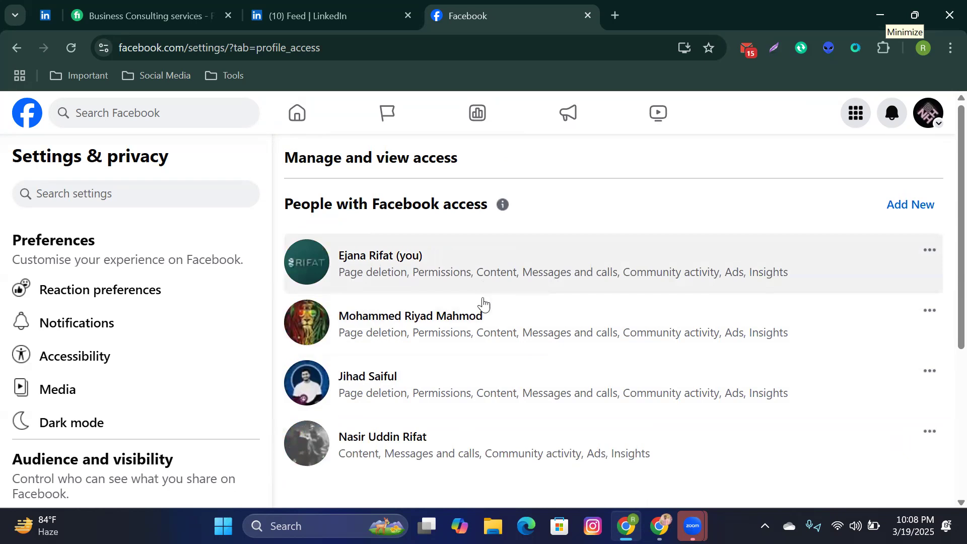
scroll(490, 355, "down", 1)
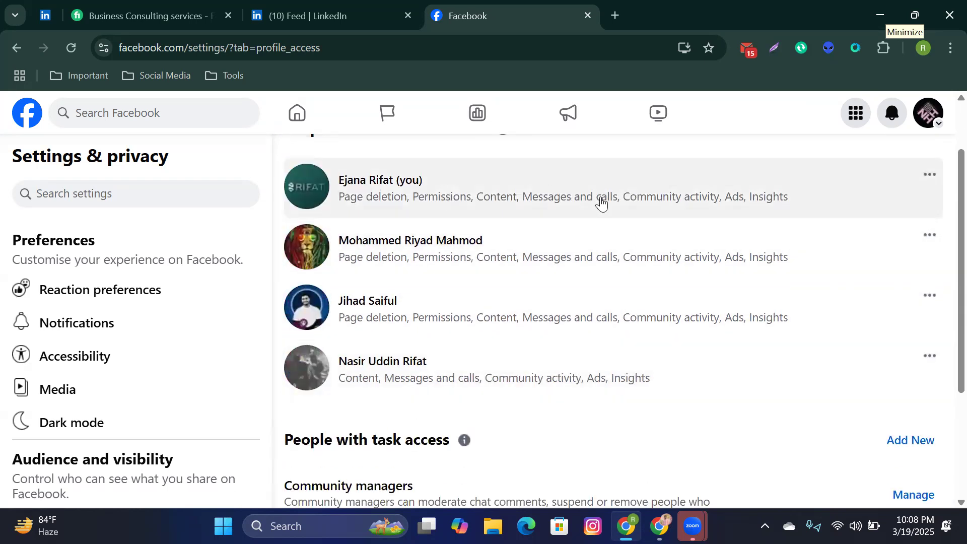
scroll(602, 227, "down", 3)
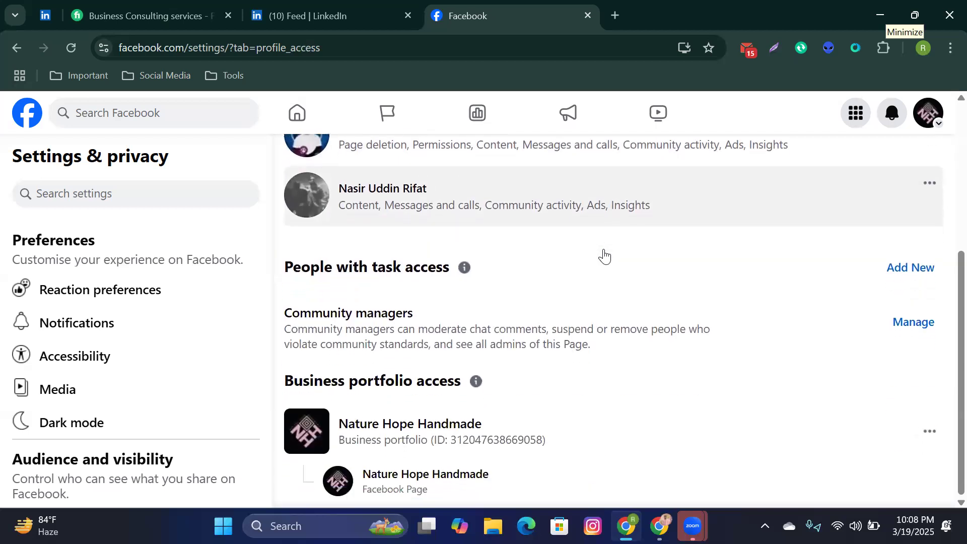
scroll(602, 255, "up", 5)
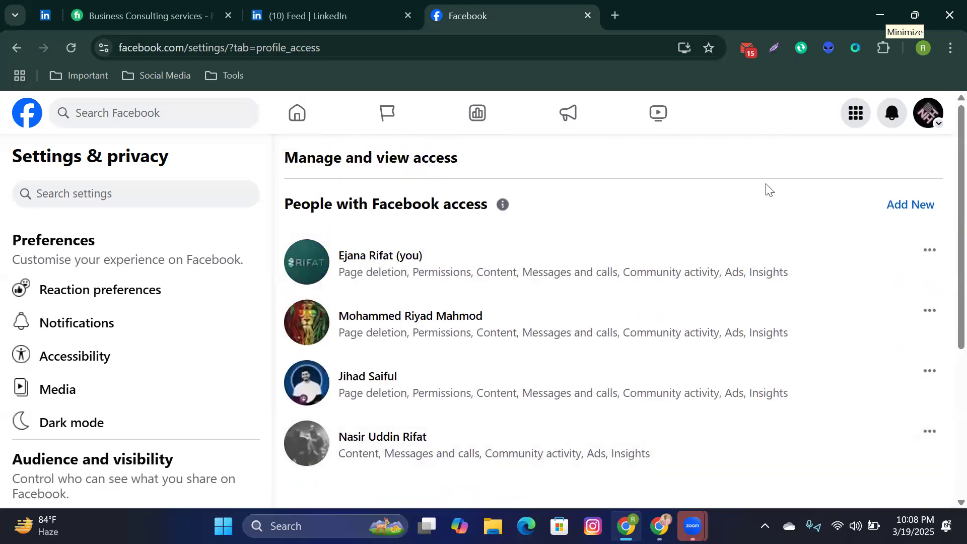
left_click(895, 204)
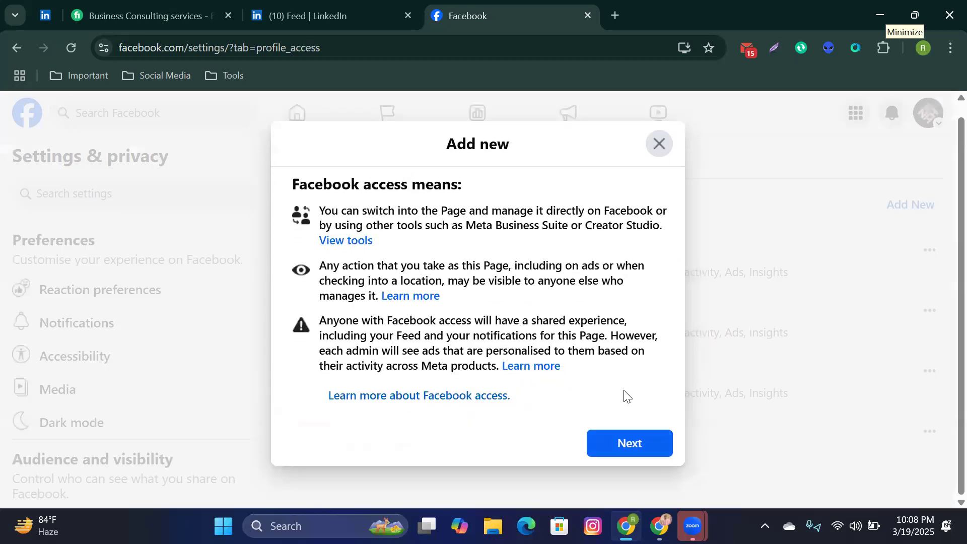
Step: Continue past the access explanation and search for the person by name
left_click(629, 440)
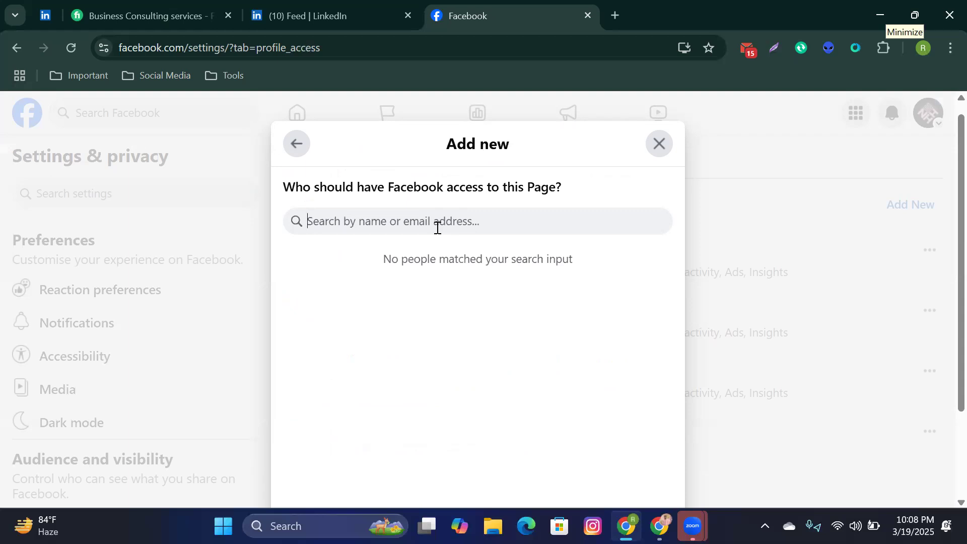
type("Razin")
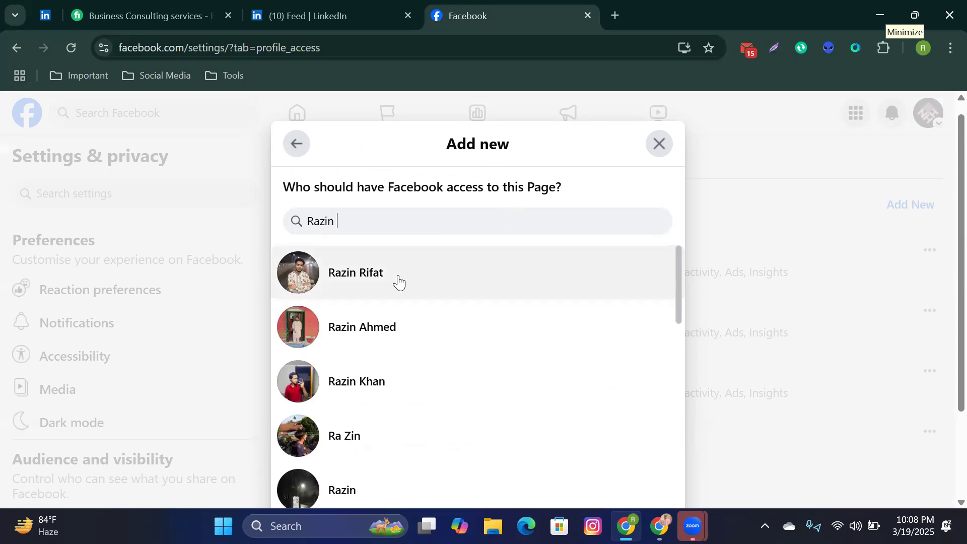
left_click(367, 281)
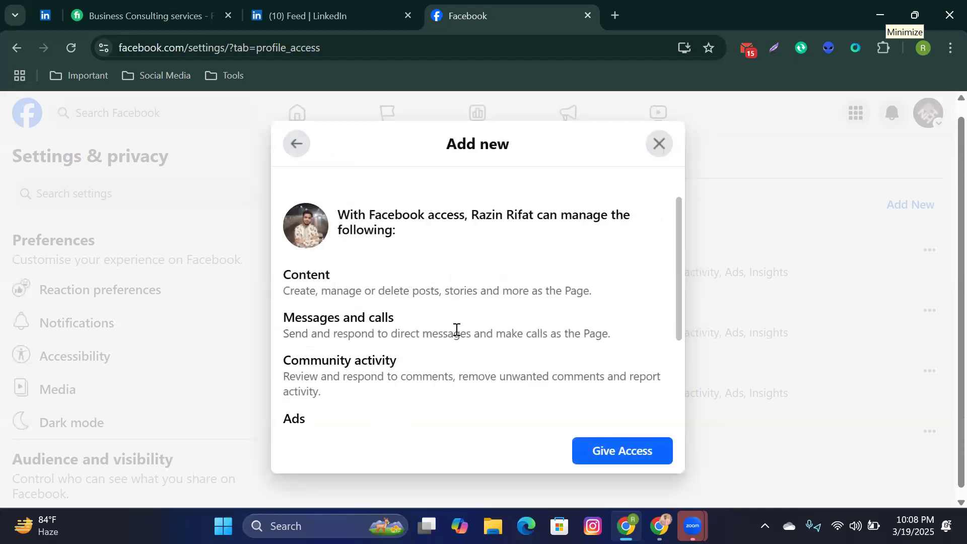
scroll(473, 347, "down", 3)
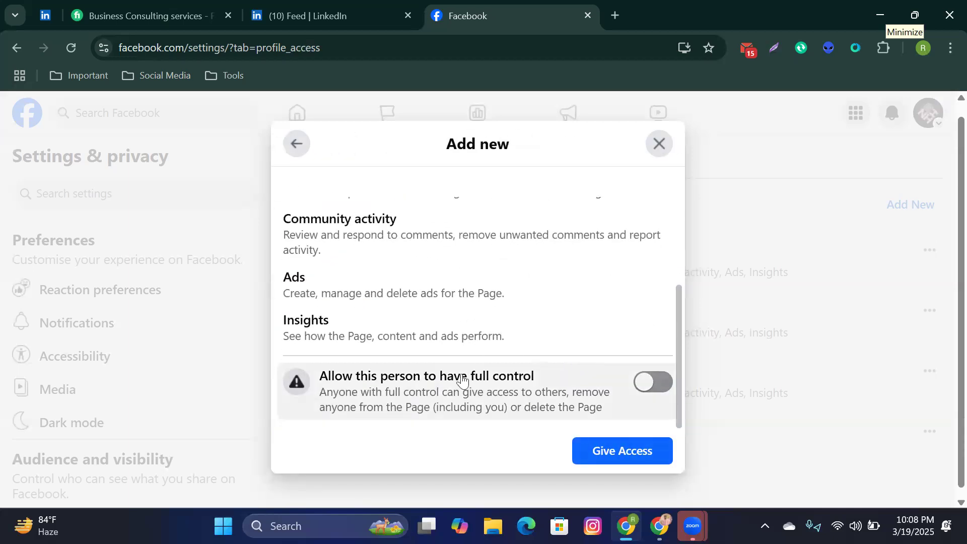
scroll(462, 331, "up", 3)
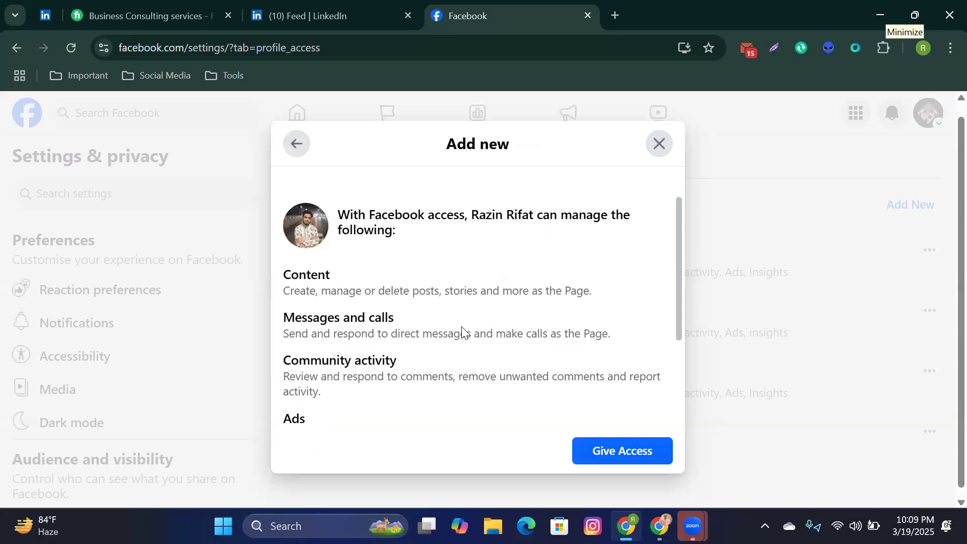
scroll(463, 330, "down", 3)
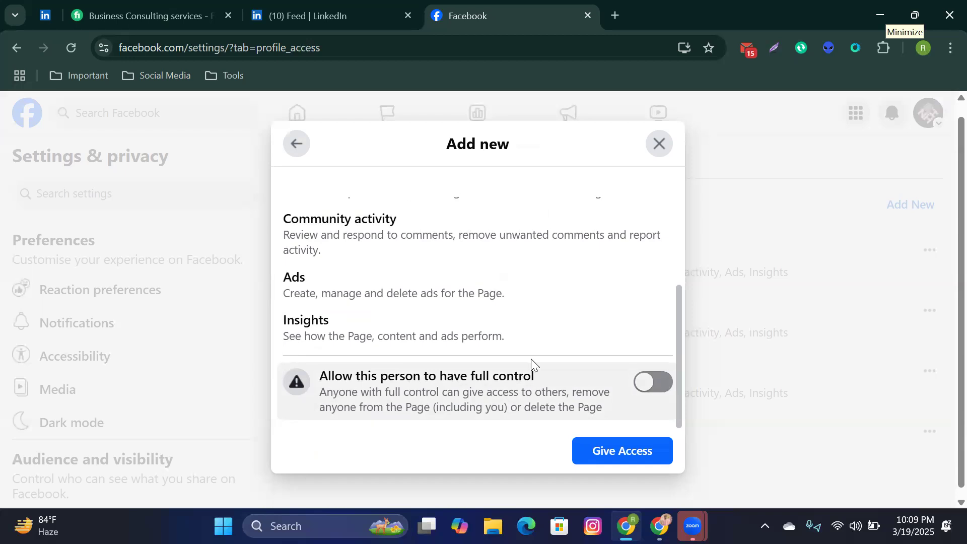
left_click(665, 387)
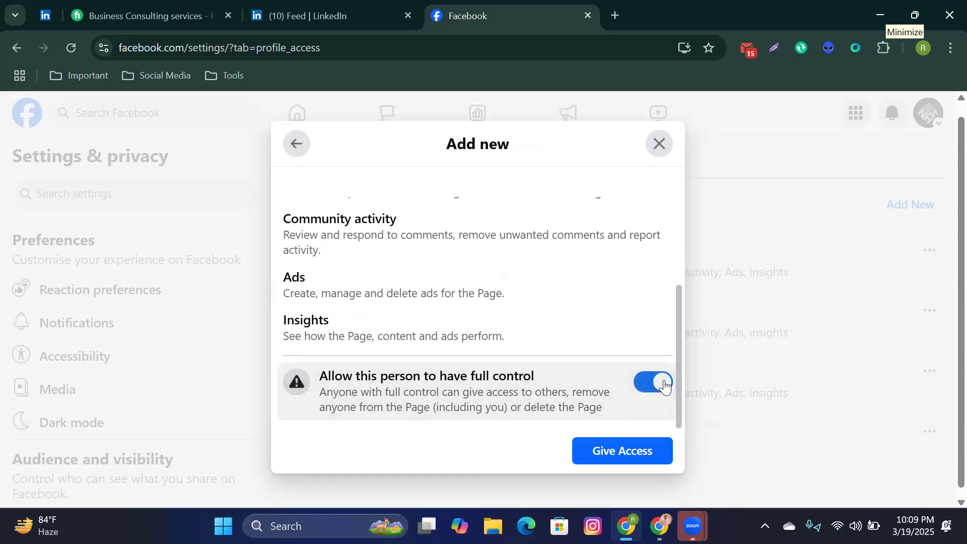
left_click(665, 384)
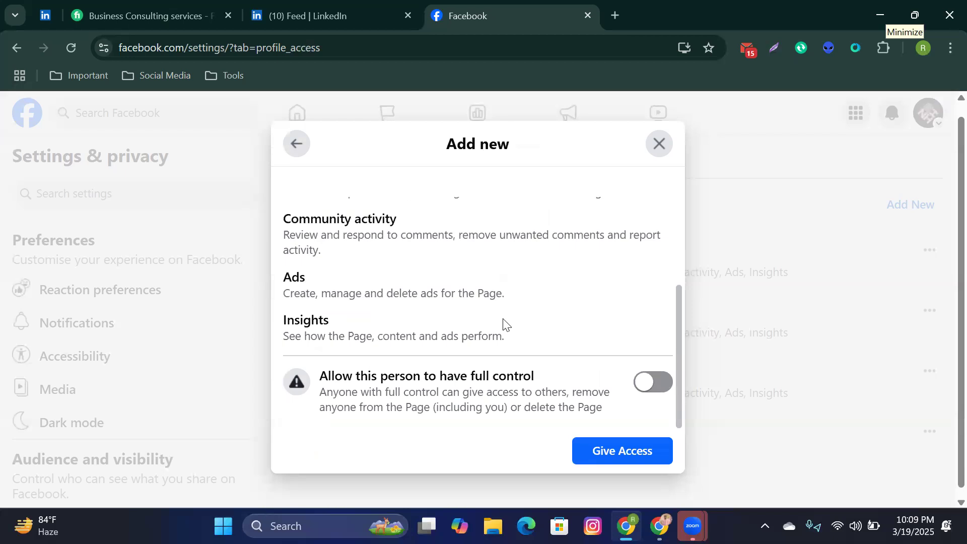
scroll(501, 318, "up", 1)
scroll(497, 313, "down", 3)
scroll(582, 292, "up", 5)
scroll(582, 292, "down", 5)
scroll(582, 295, "up", 3)
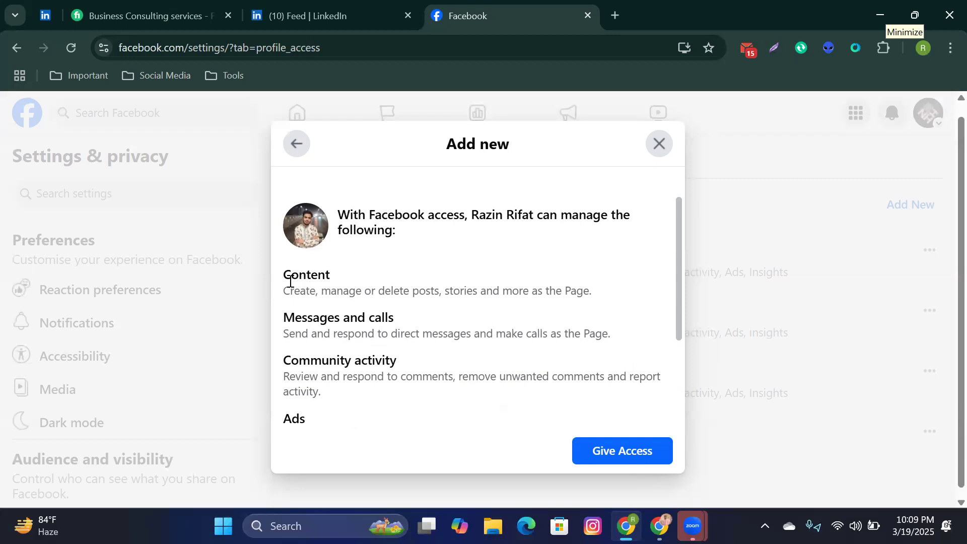
left_click_drag(285, 277, 332, 277)
left_click_drag(282, 325, 402, 325)
left_click(413, 322)
scroll(412, 322, "down", 2)
left_click_drag(283, 342, 314, 345)
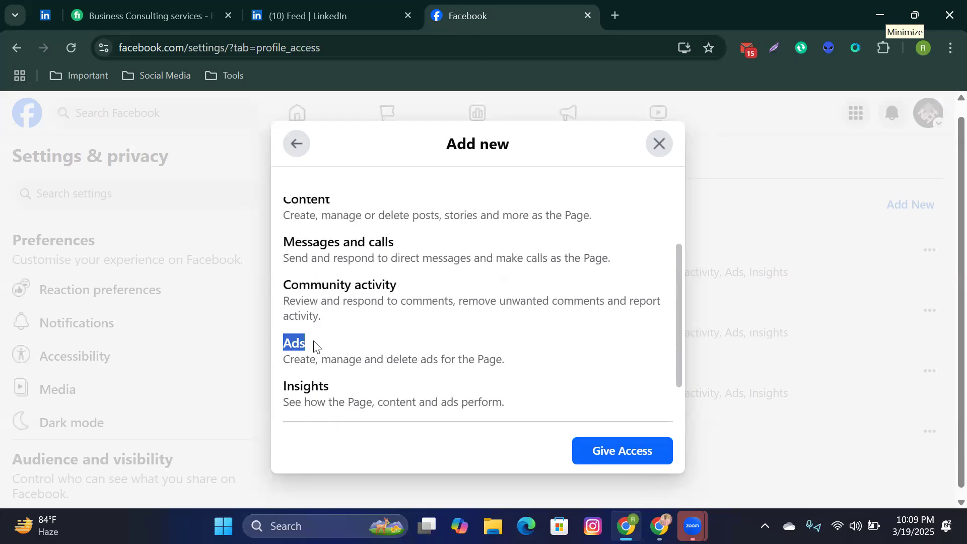
left_click_drag(280, 387, 336, 391)
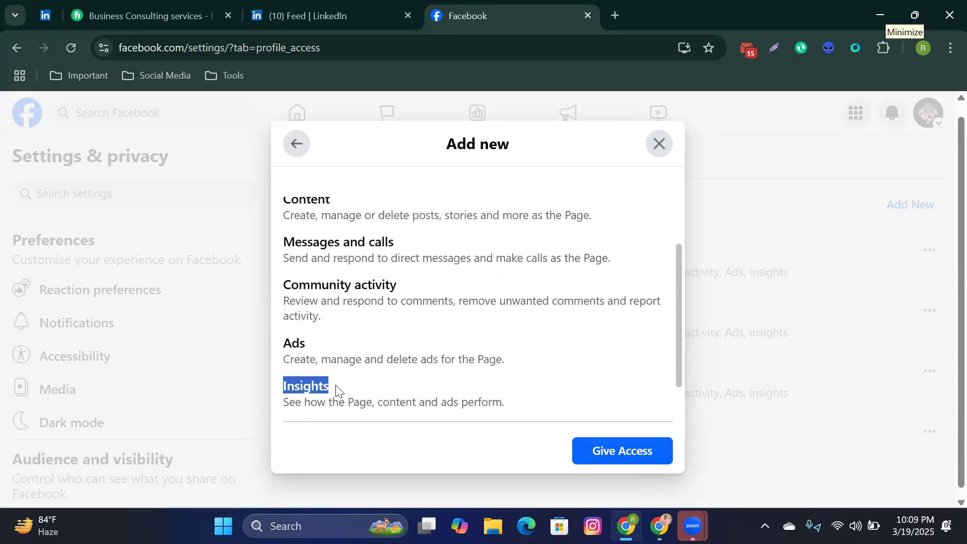
left_click(409, 384)
scroll(410, 384, "down", 2)
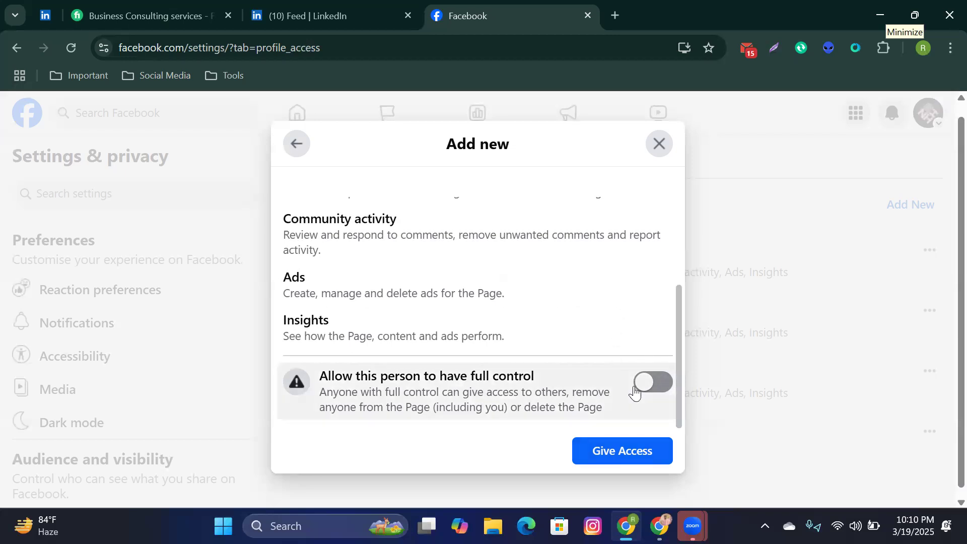
Step: Close the Add new dialog without granting access and review the access list
left_click(657, 146)
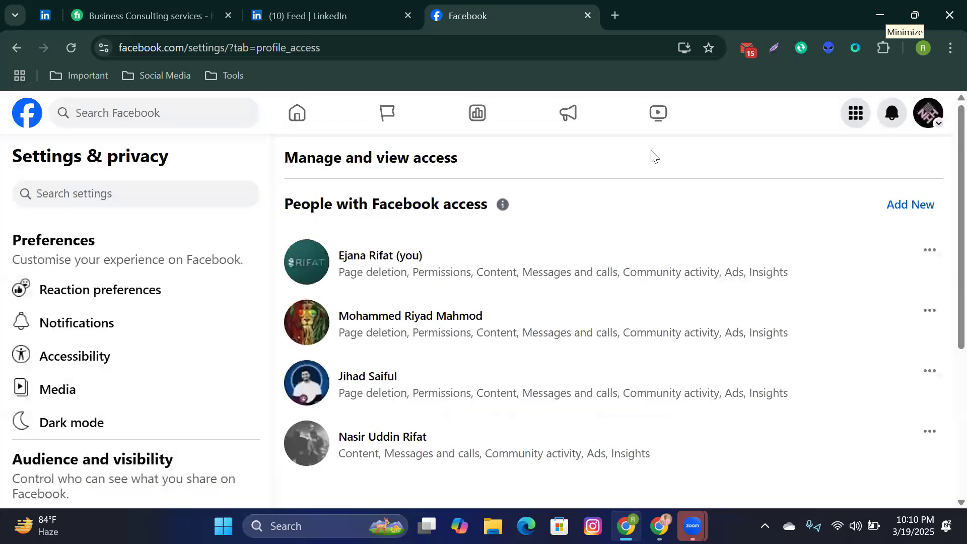
scroll(625, 300, "down", 1)
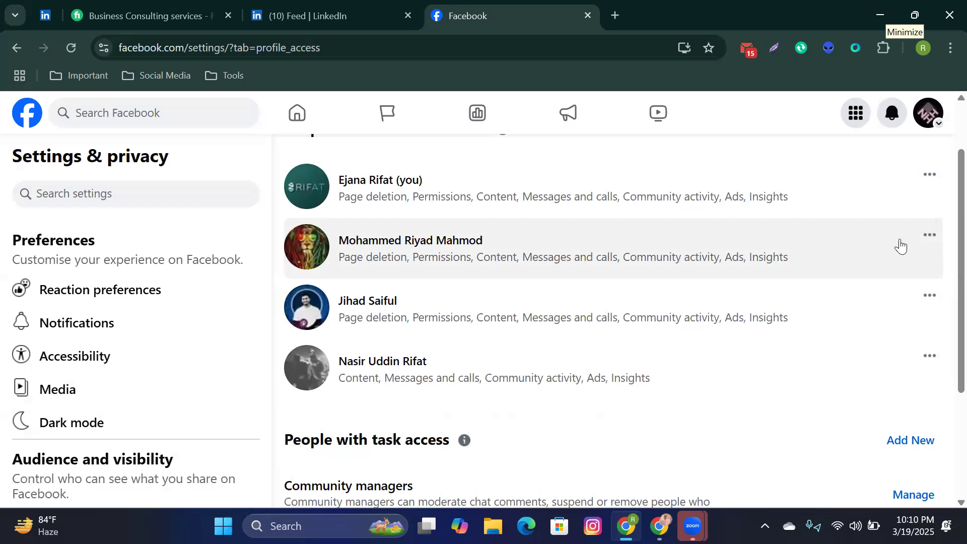
scroll(771, 340, "down", 2)
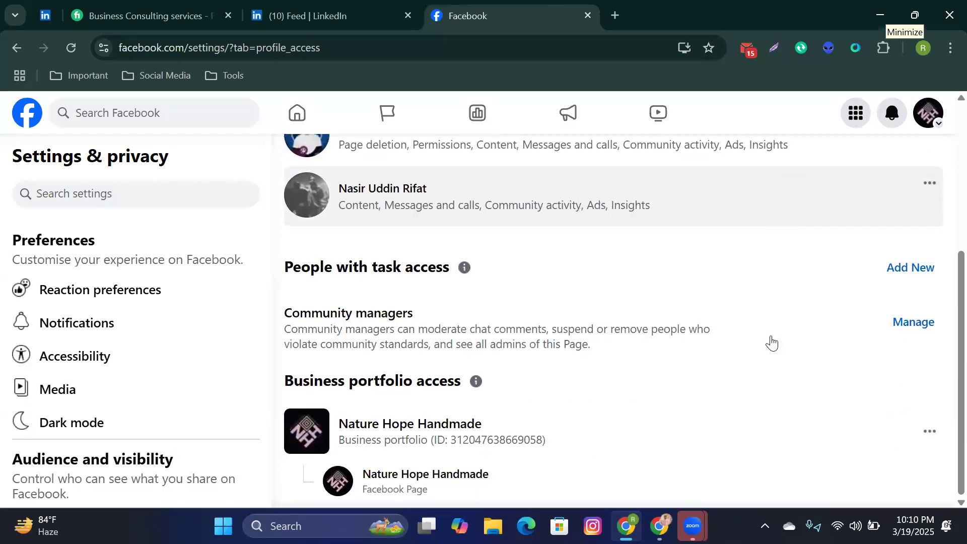
scroll(718, 331, "up", 3)
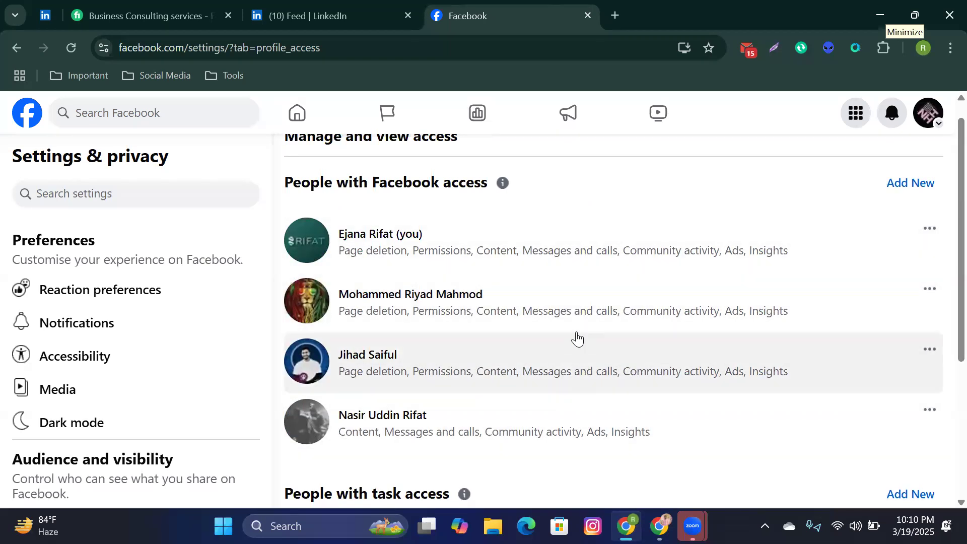
Step: Show the second person's Remove Access option, then dismiss it without removing anyone
left_click(930, 291)
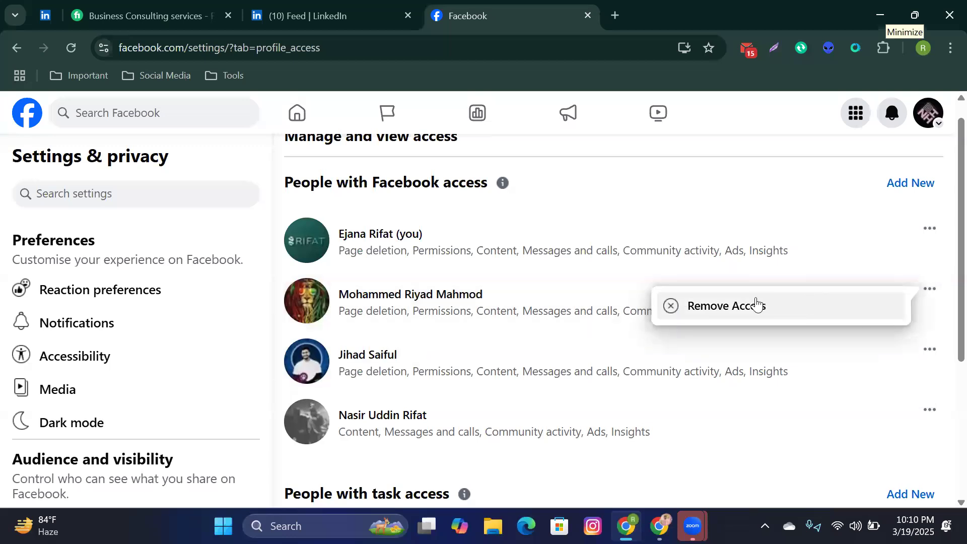
left_click(622, 192)
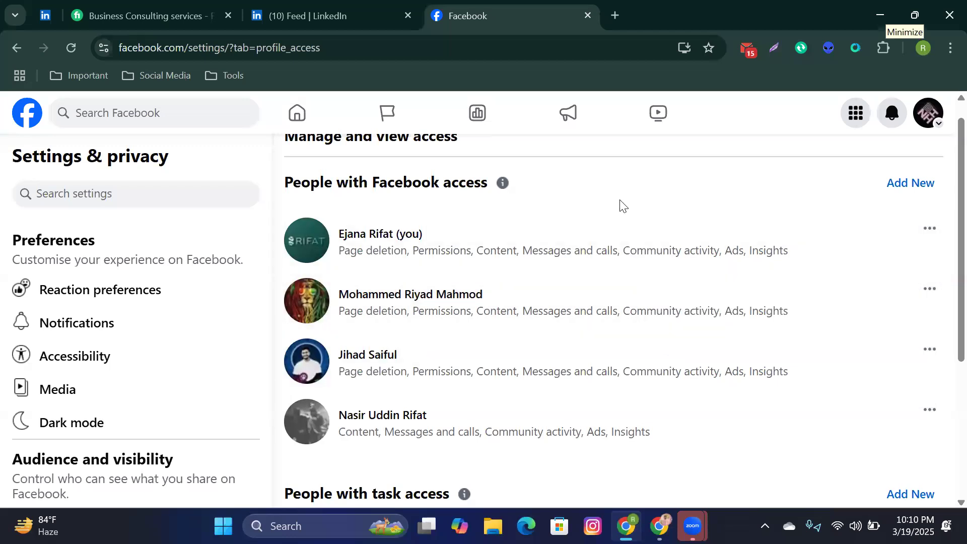
scroll(616, 259, "down", 4)
scroll(616, 259, "up", 4)
scroll(618, 259, "down", 4)
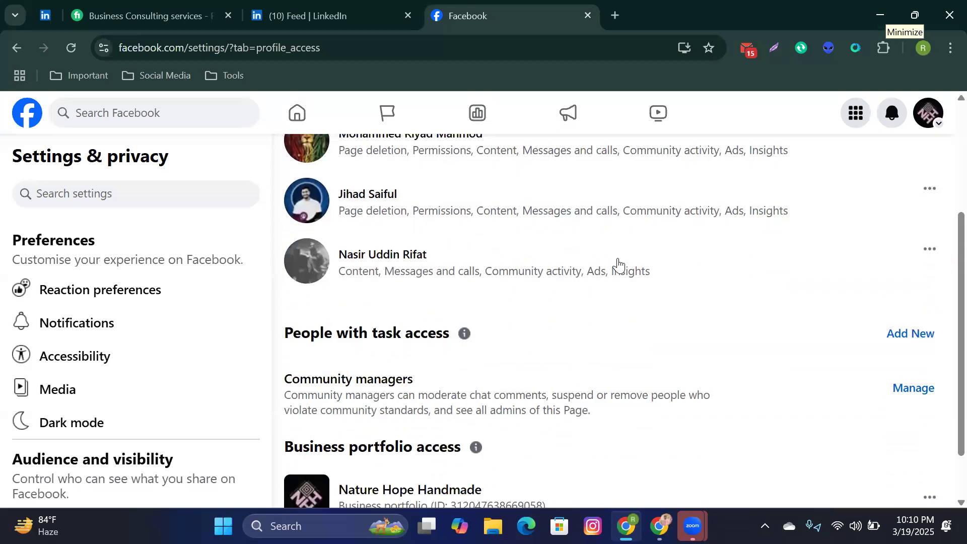
scroll(598, 354, "up", 4)
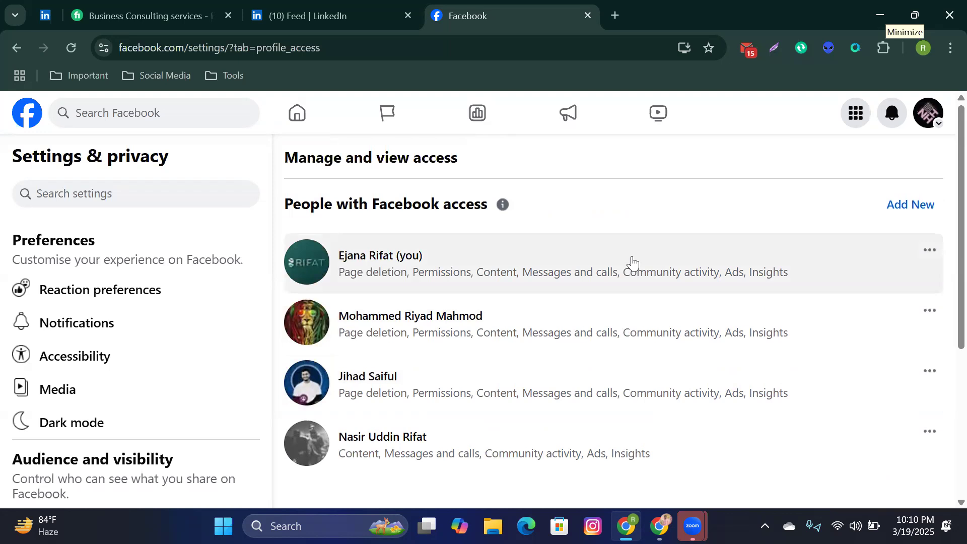
scroll(206, 348, "down", 10)
scroll(211, 356, "up", 4)
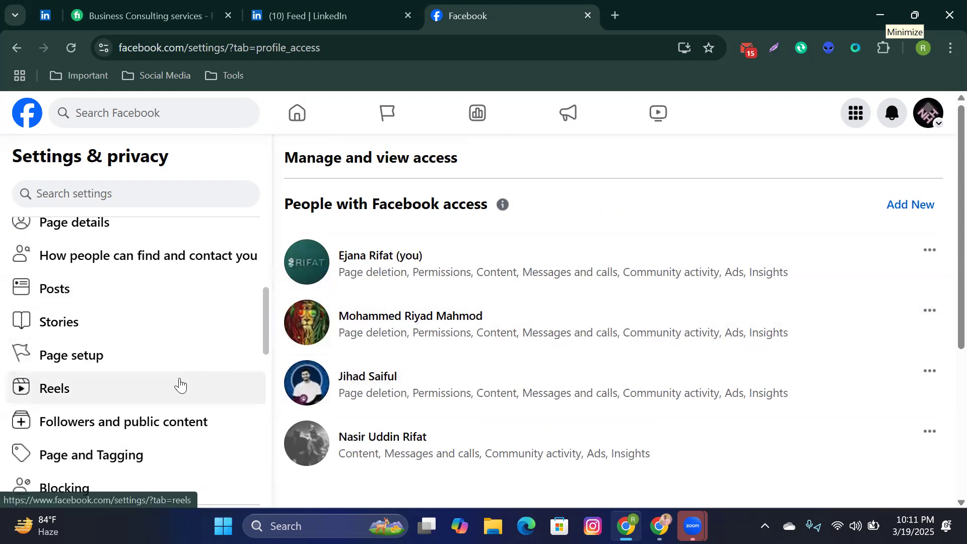
scroll(180, 386, "up", 3)
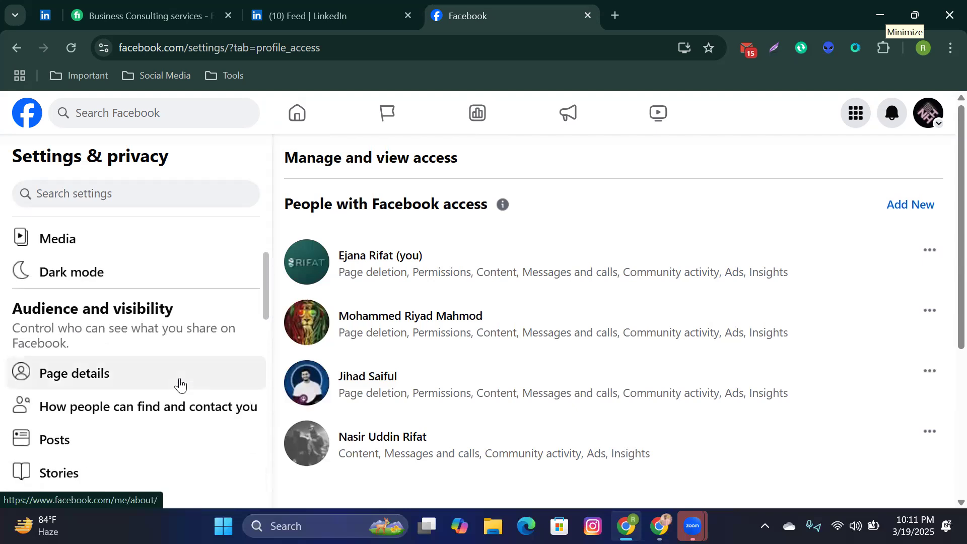
scroll(531, 319, "down", 5)
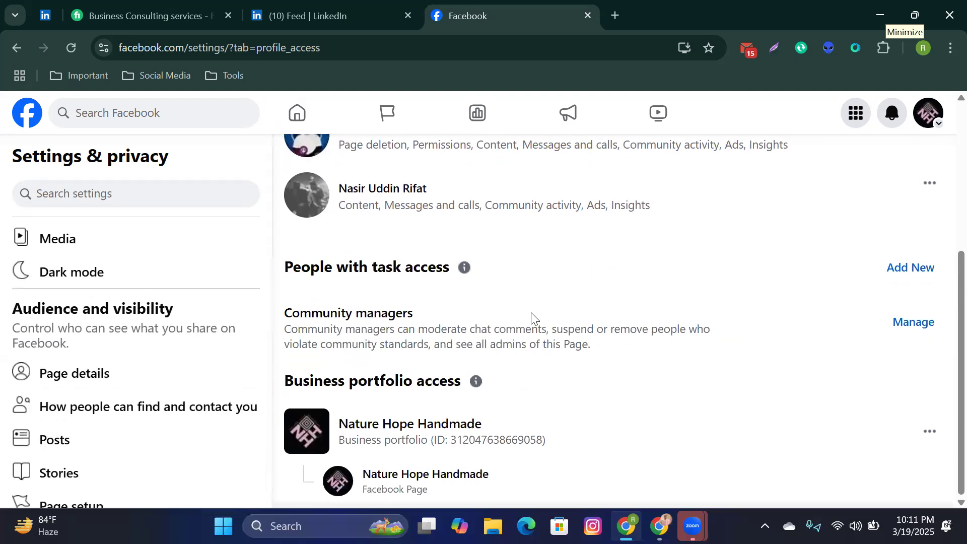
scroll(531, 318, "up", 4)
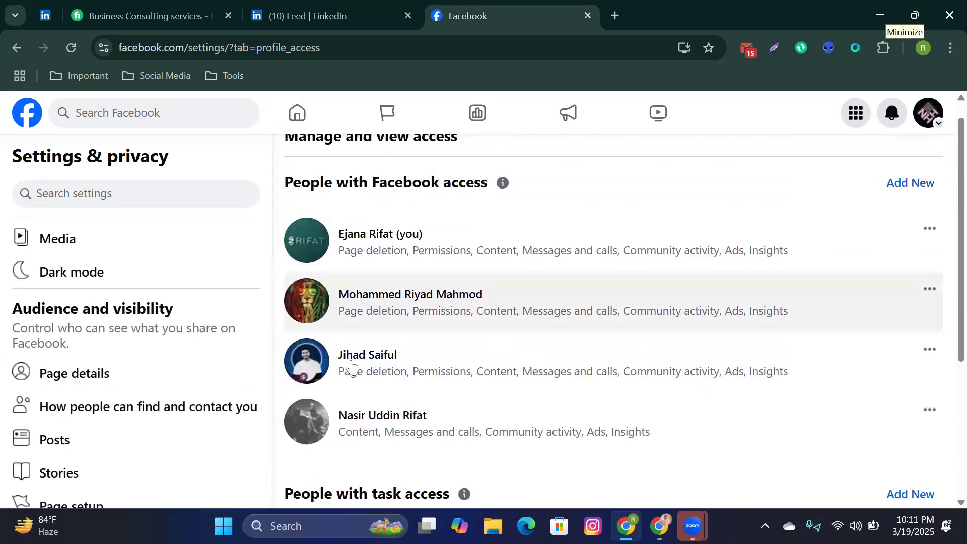
Step: Go from Page details to the Nature Hope Handmade Professional dashboard
left_click(104, 379)
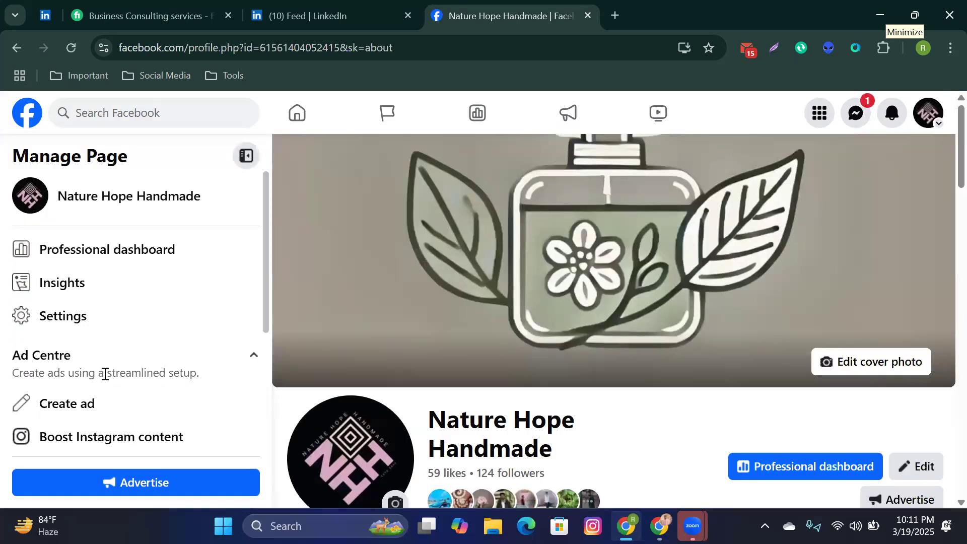
scroll(568, 352, "down", 9)
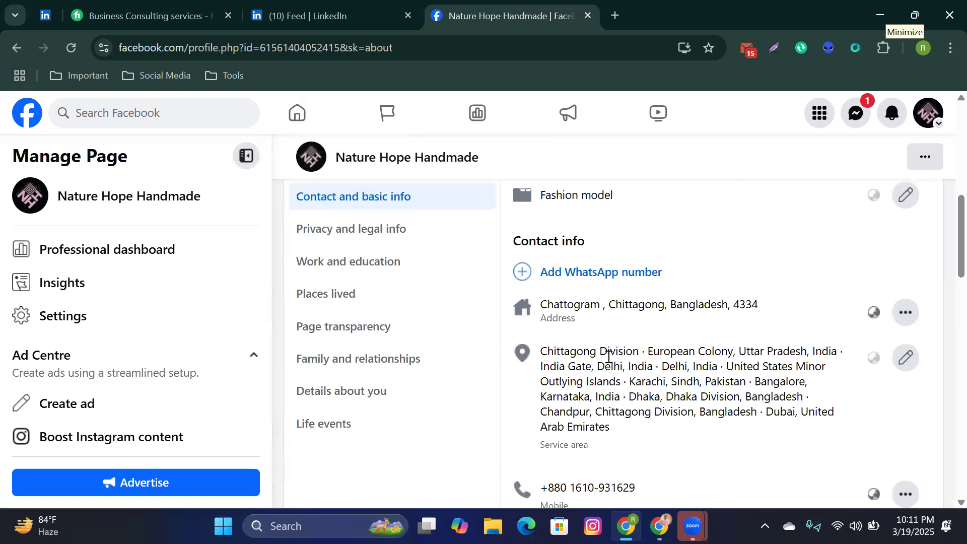
scroll(608, 355, "down", 3)
left_click(127, 256)
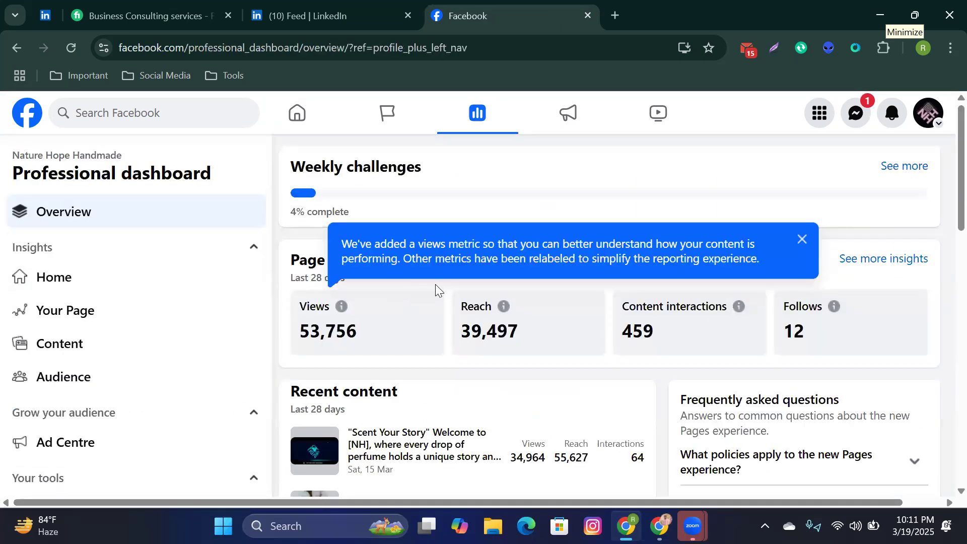
Step: Dismiss the views notice and highlight Views 53,756, Reach 39,497 and Follows 12
left_click(437, 287)
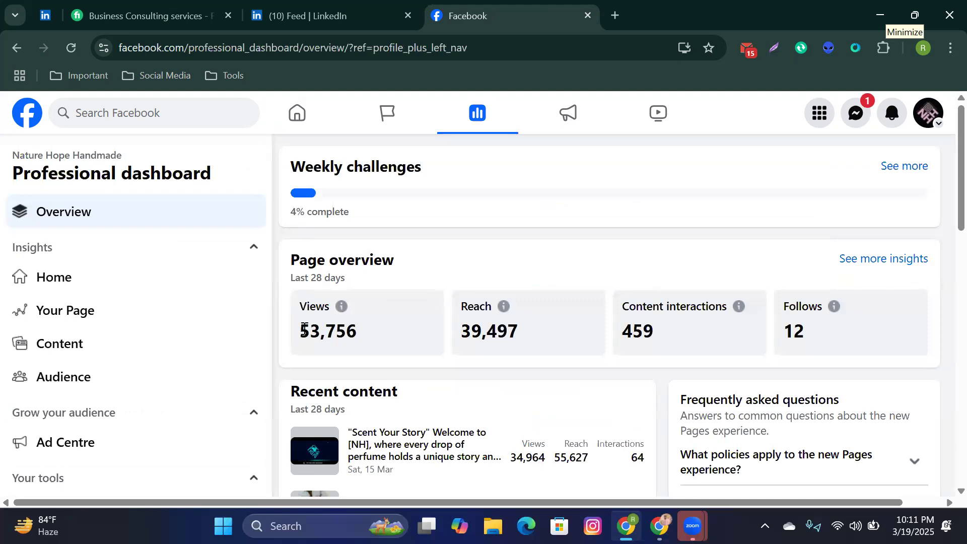
left_click_drag(296, 337, 364, 330)
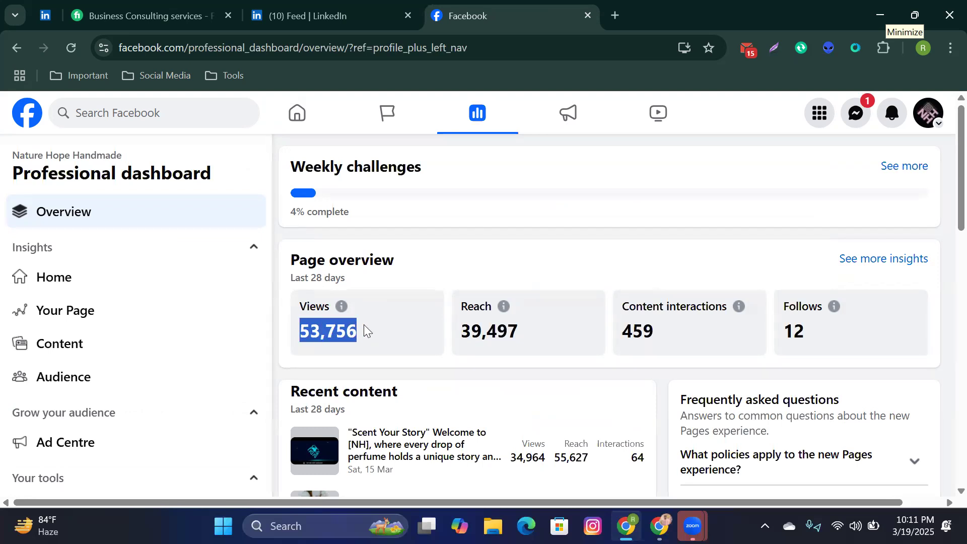
left_click(364, 331)
left_click_drag(471, 333, 507, 332)
left_click(632, 337)
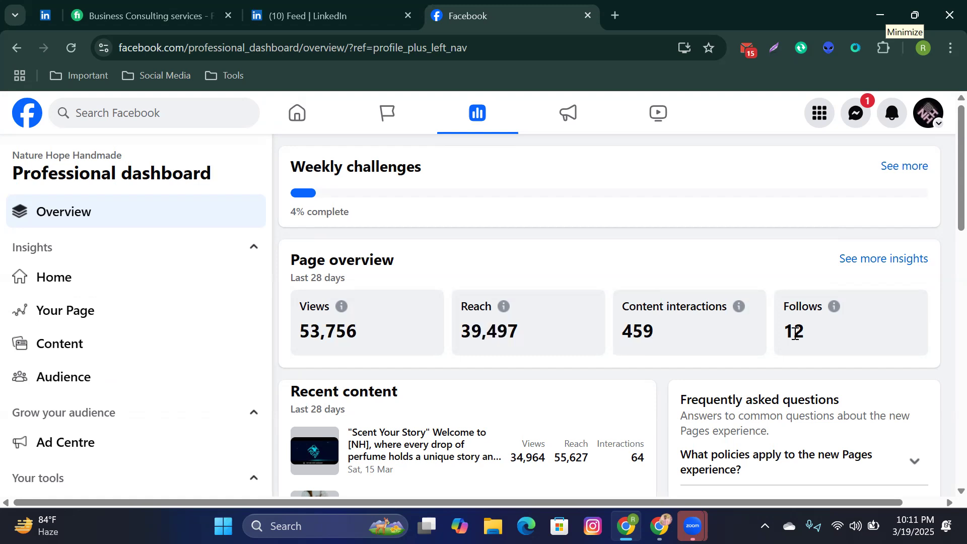
left_click_drag(785, 333, 807, 332)
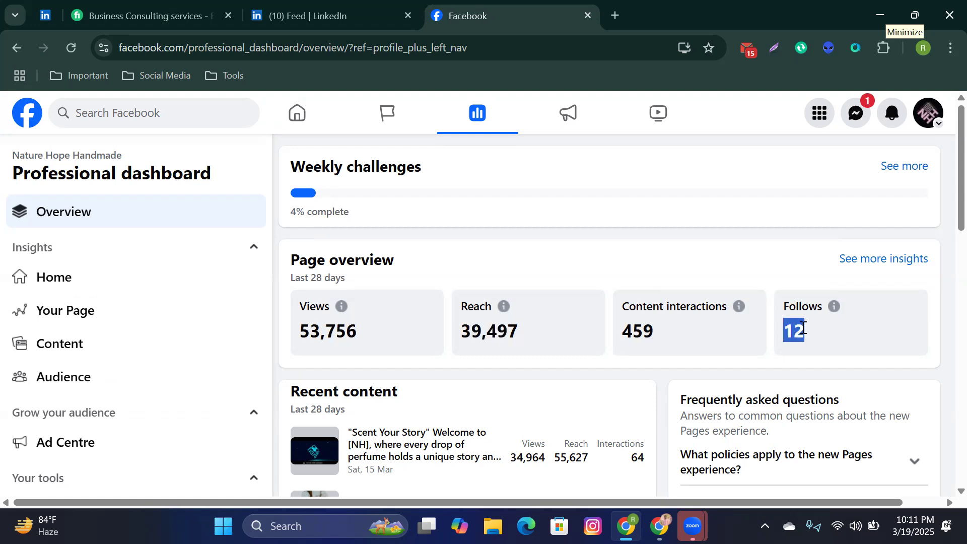
left_click(681, 260)
Step: Scroll to recent content, including 'Scent Your Story' at 34,964 views, and Recent messages
scroll(602, 300, "down", 5)
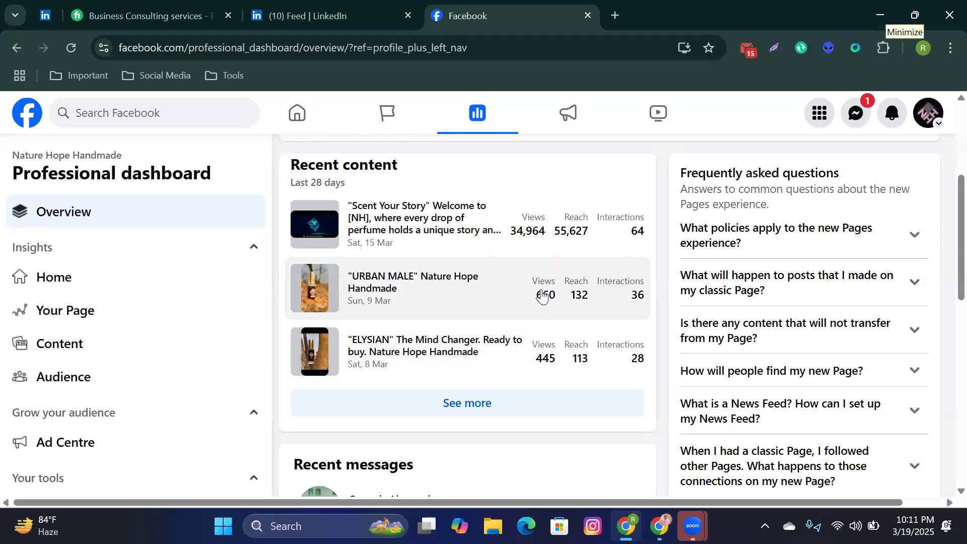
scroll(543, 296, "down", 5)
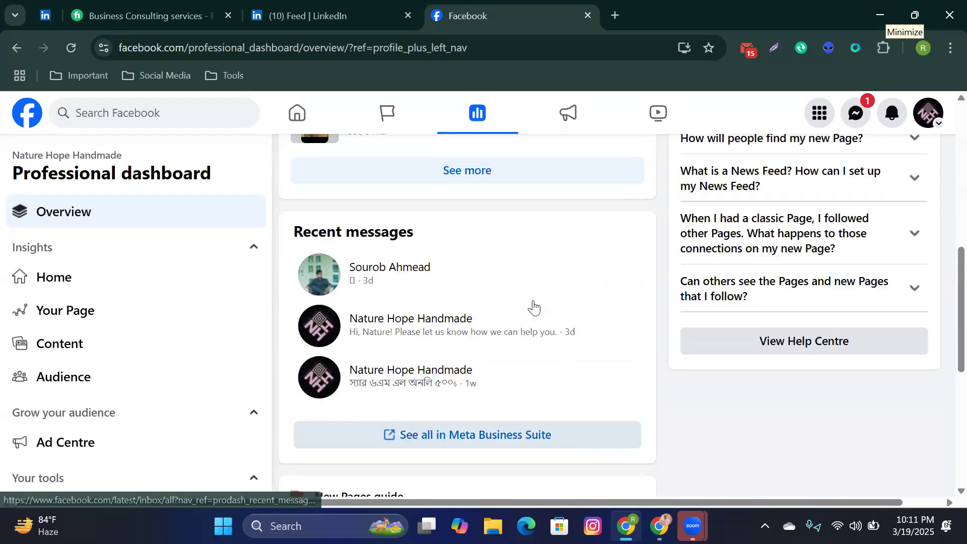
scroll(535, 308, "up", 3)
scroll(71, 333, "down", 3)
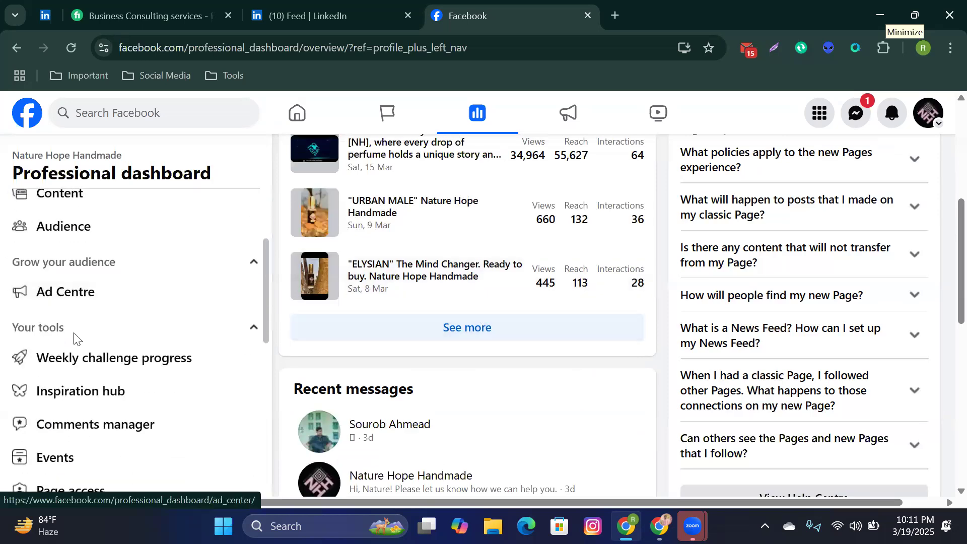
scroll(73, 341, "down", 4)
scroll(74, 342, "up", 6)
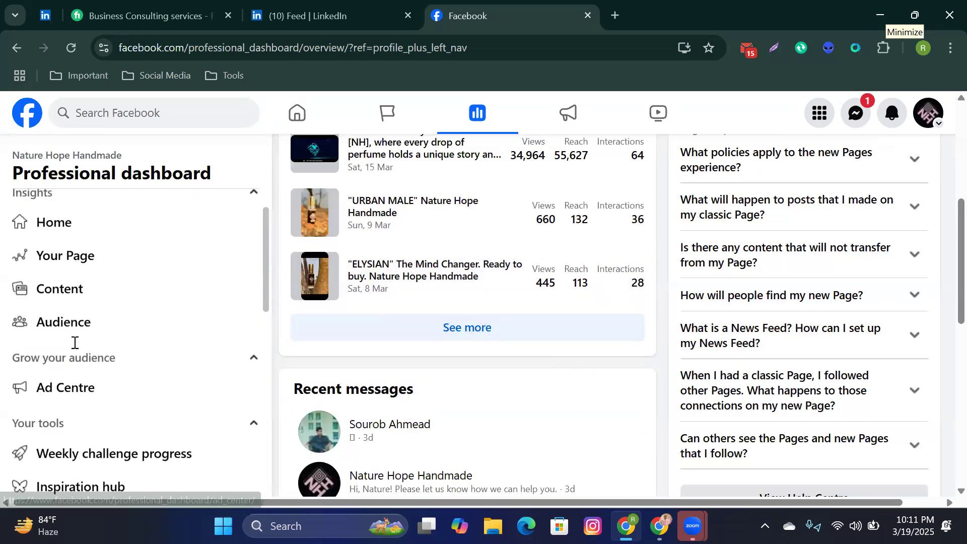
scroll(74, 343, "up", 1)
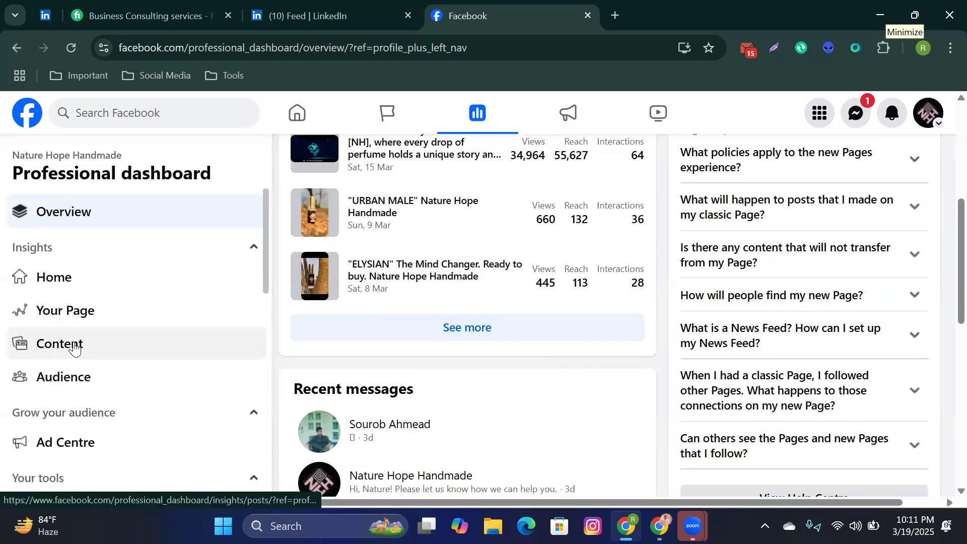
Step: Open Insights Home to see the 28-day overview and the 85.60% male audience
left_click(130, 283)
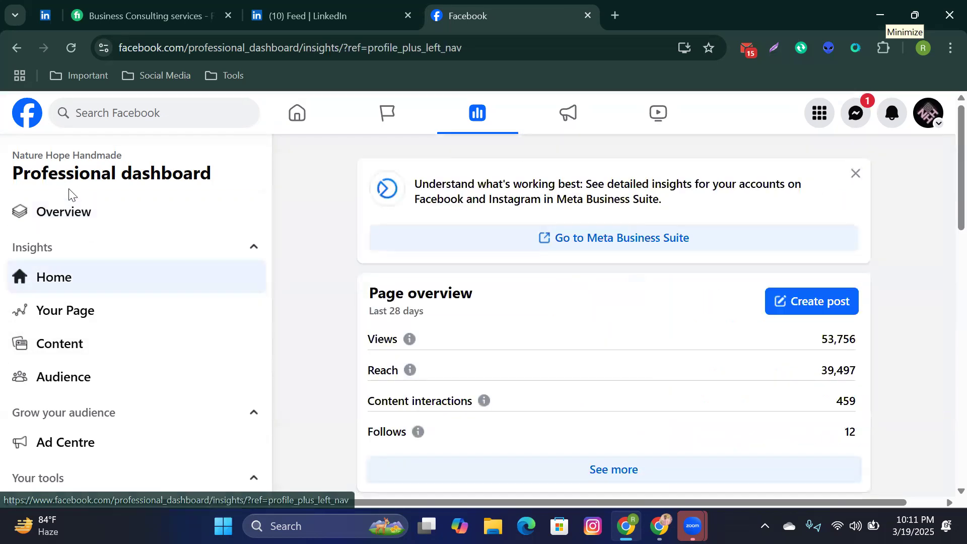
scroll(643, 295, "down", 15)
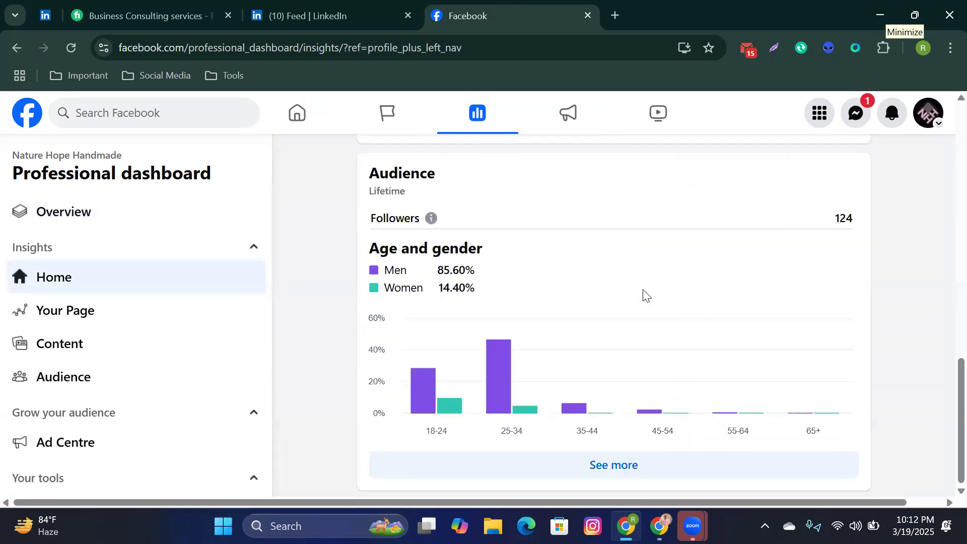
scroll(647, 295, "up", 15)
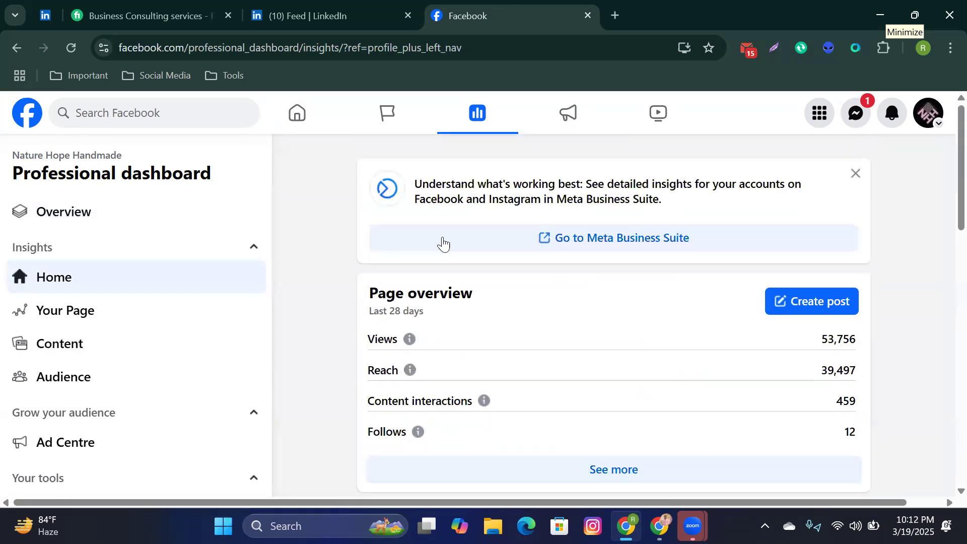
Step: Open the Nature Hope Handmade Page from the home feed and start a new ad from Ad Centre
left_click(22, 132)
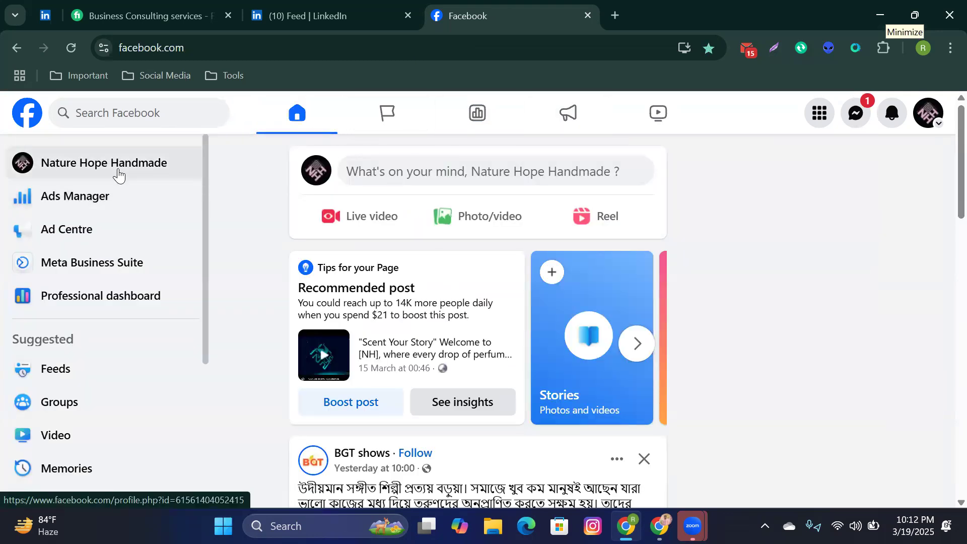
left_click(118, 171)
scroll(140, 270, "down", 3)
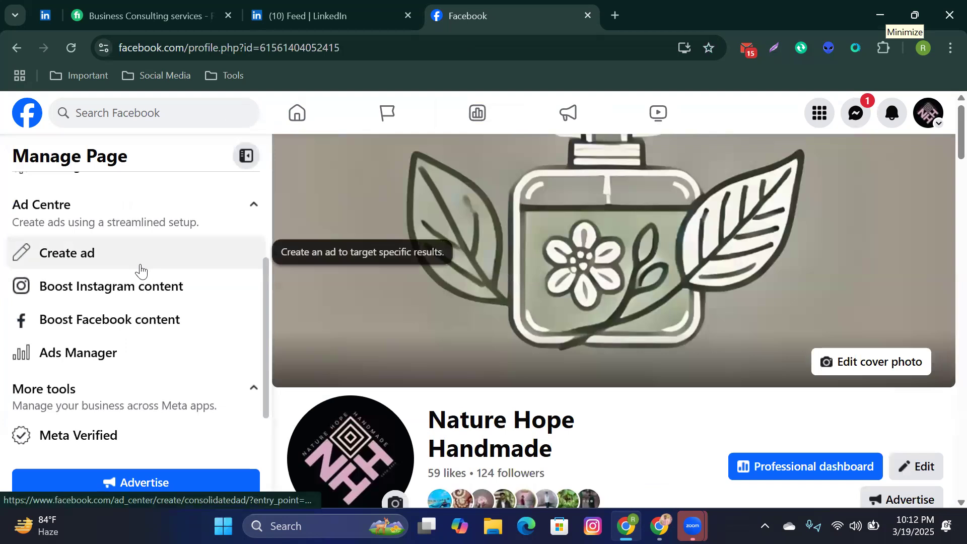
scroll(140, 270, "down", 1)
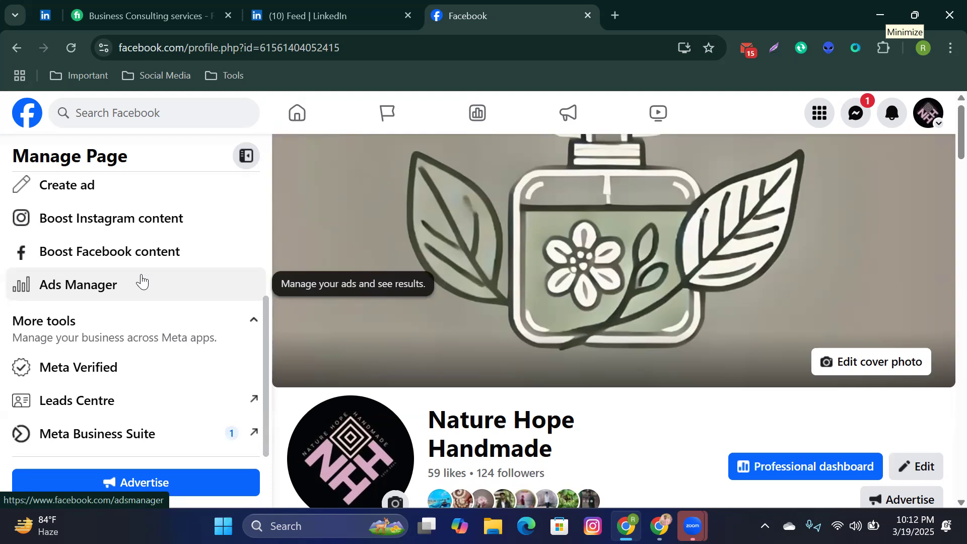
scroll(142, 281, "up", 2)
scroll(142, 280, "down", 1)
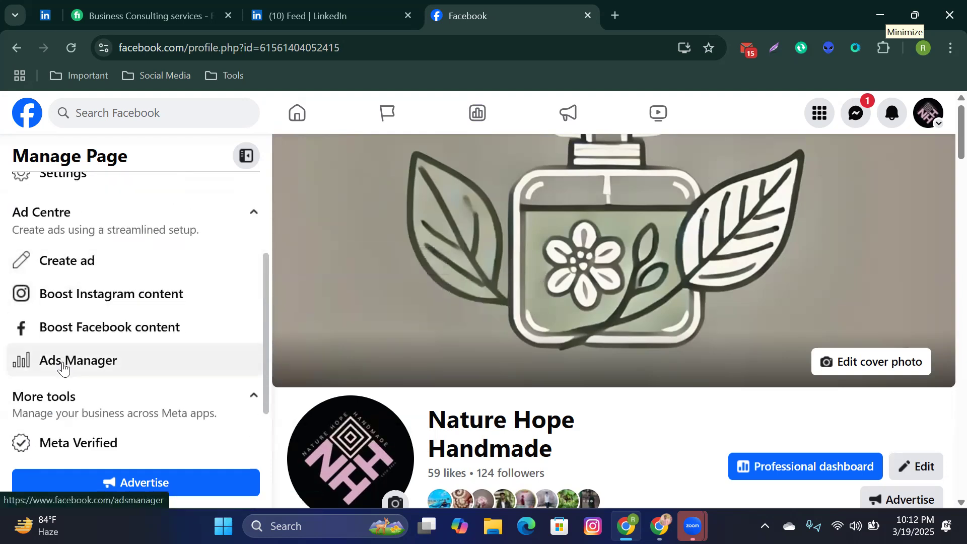
left_click(105, 276)
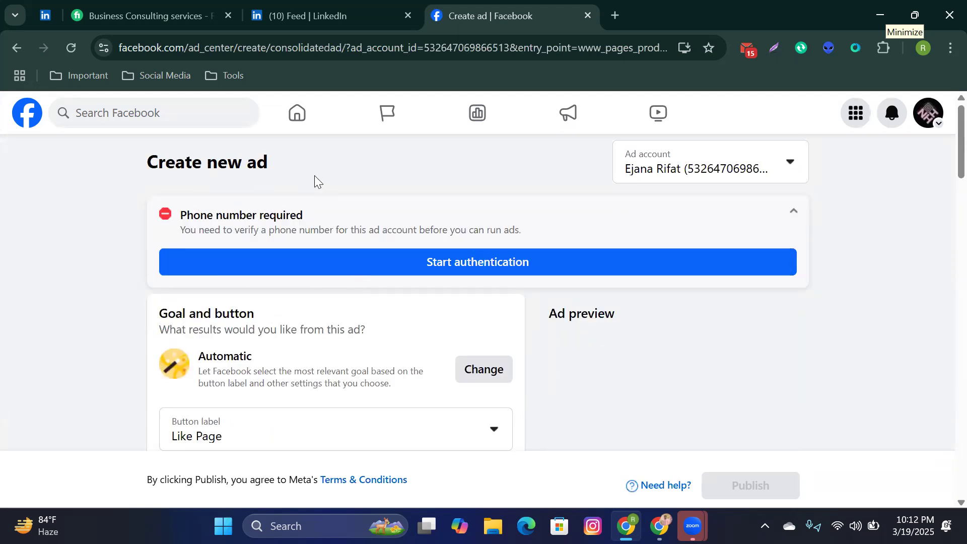
Step: Scroll down through the Nature Hope Handmade ad draft form
scroll(322, 231, "down", 1)
scroll(328, 281, "down", 10)
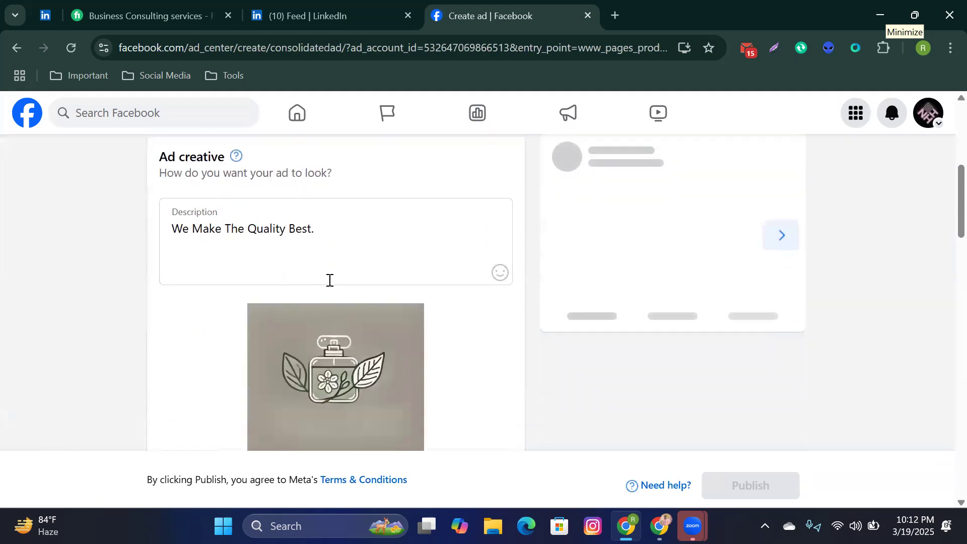
scroll(329, 282, "down", 5)
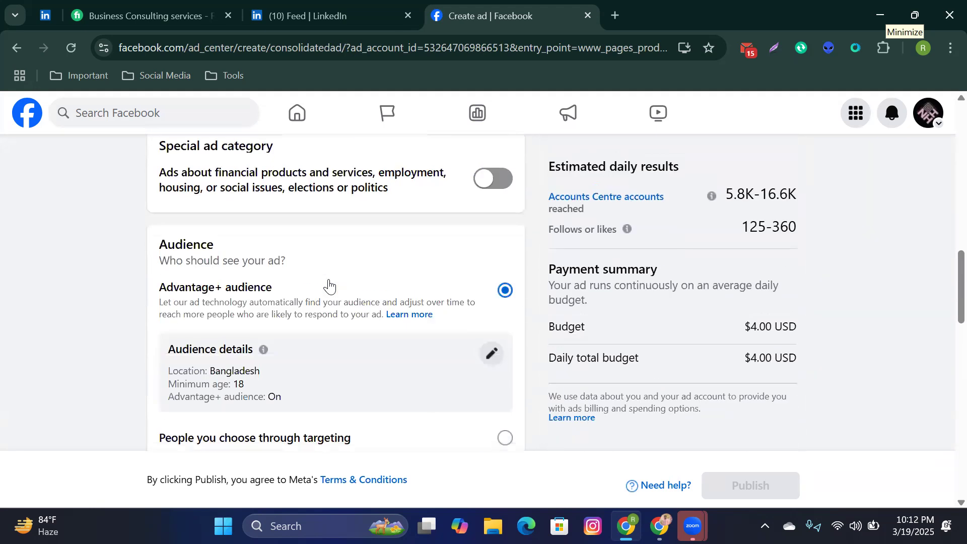
scroll(329, 294, "down", 15)
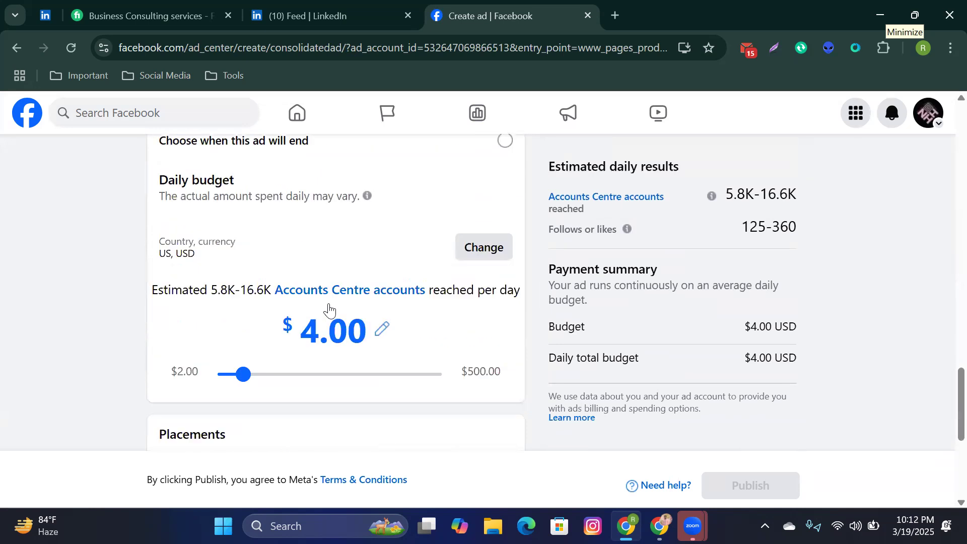
scroll(330, 304, "down", 3)
Step: Leave the ad draft without saving and go to Meta Business Suite
scroll(330, 303, "up", 20)
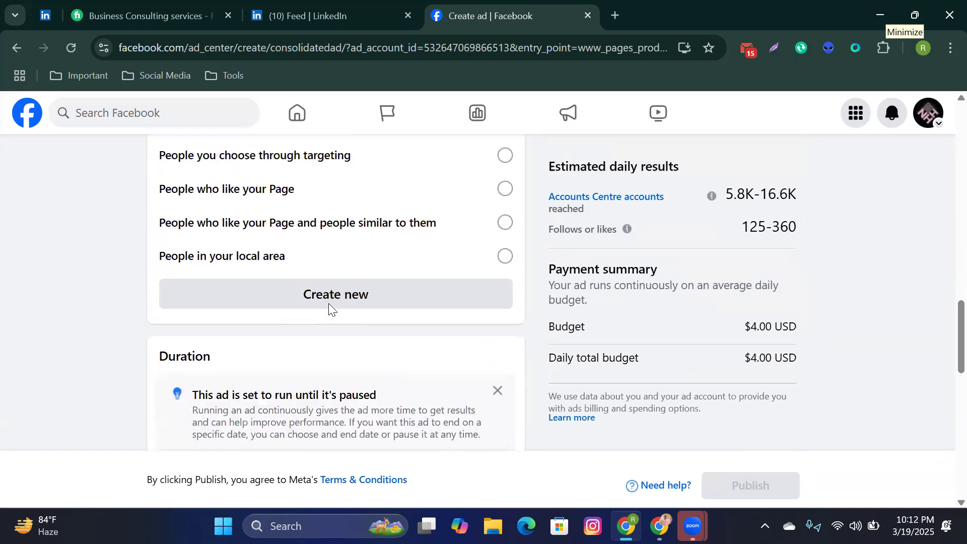
scroll(329, 304, "up", 5)
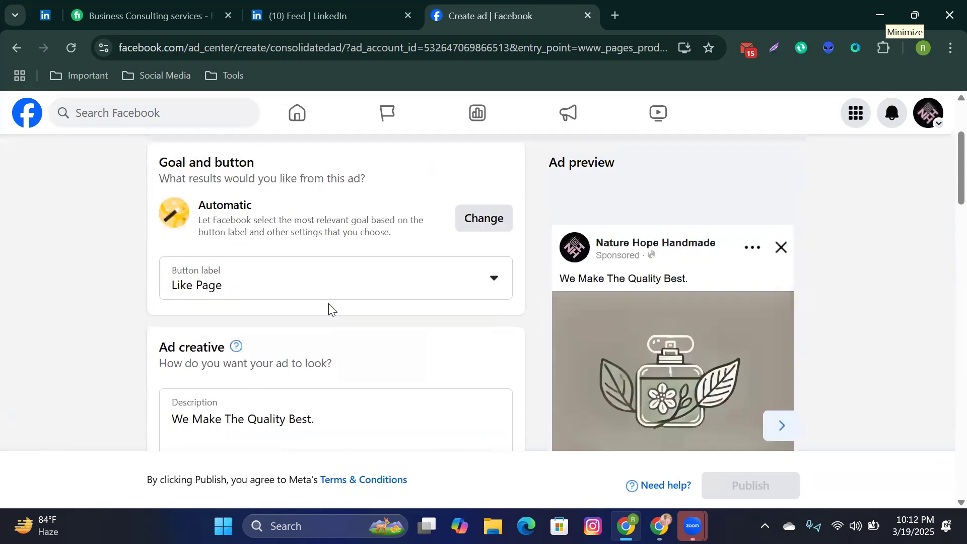
scroll(329, 307, "up", 4)
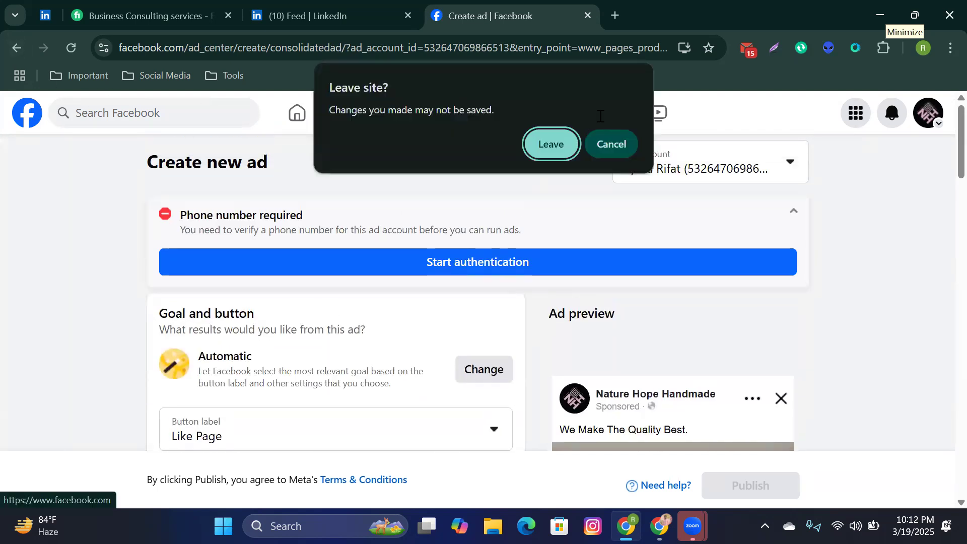
left_click(562, 152)
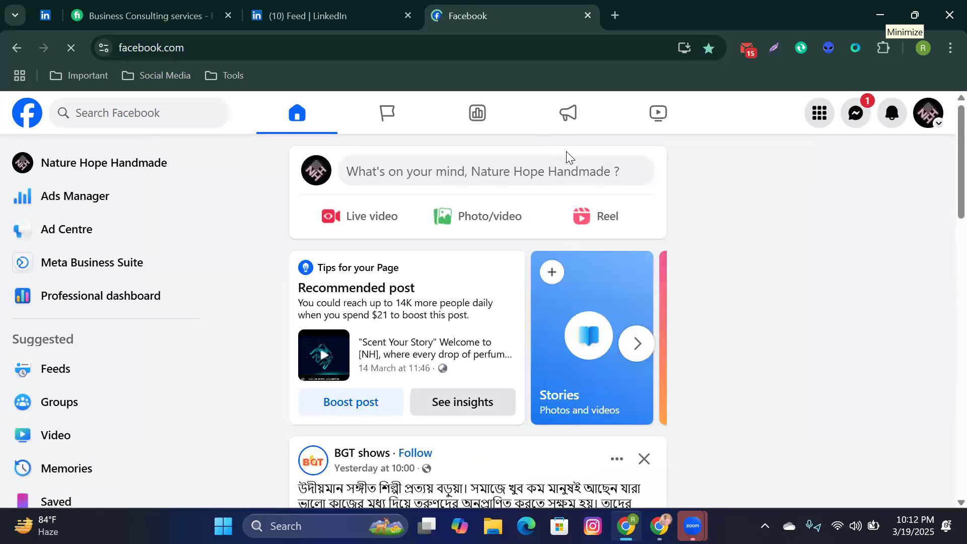
left_click(101, 275)
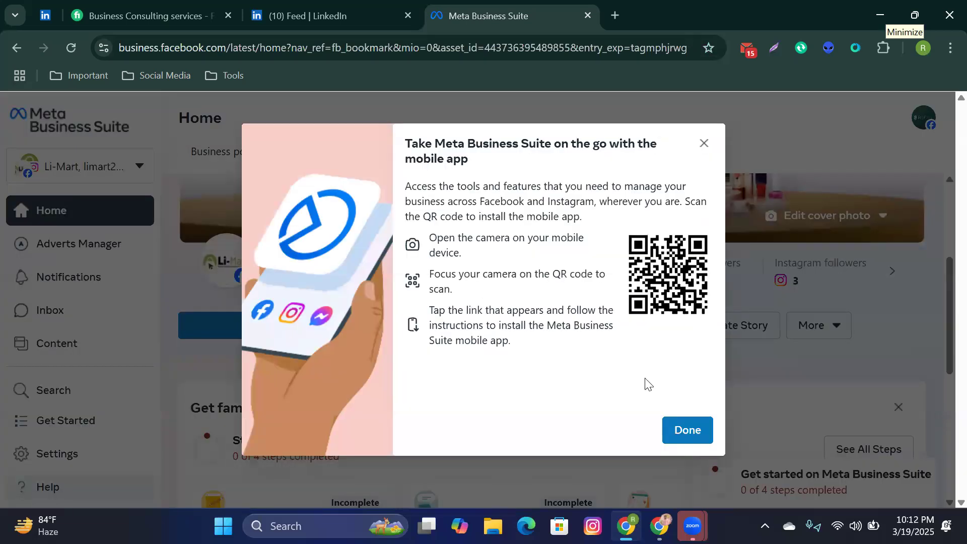
Step: Dismiss the mobile-app promotion and look over Li-Mart's Business Suite Home page
left_click(688, 429)
scroll(645, 378, "down", 5)
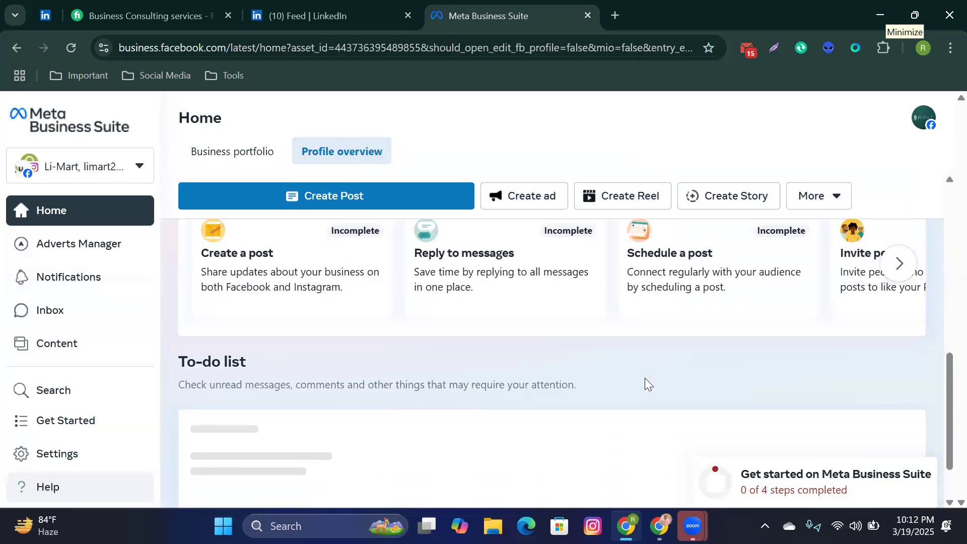
scroll(648, 383, "down", 4)
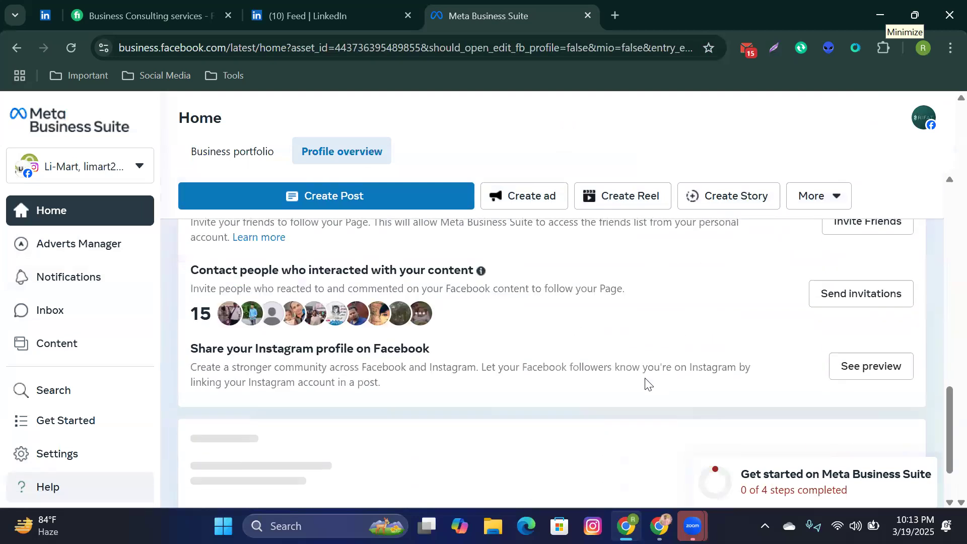
scroll(646, 382, "up", 10)
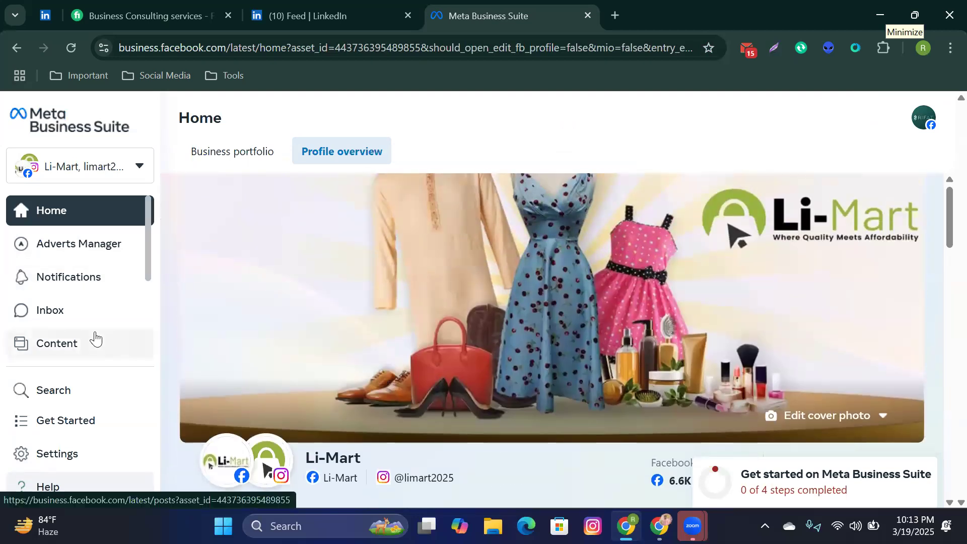
scroll(94, 346, "down", 3)
scroll(93, 323, "up", 3)
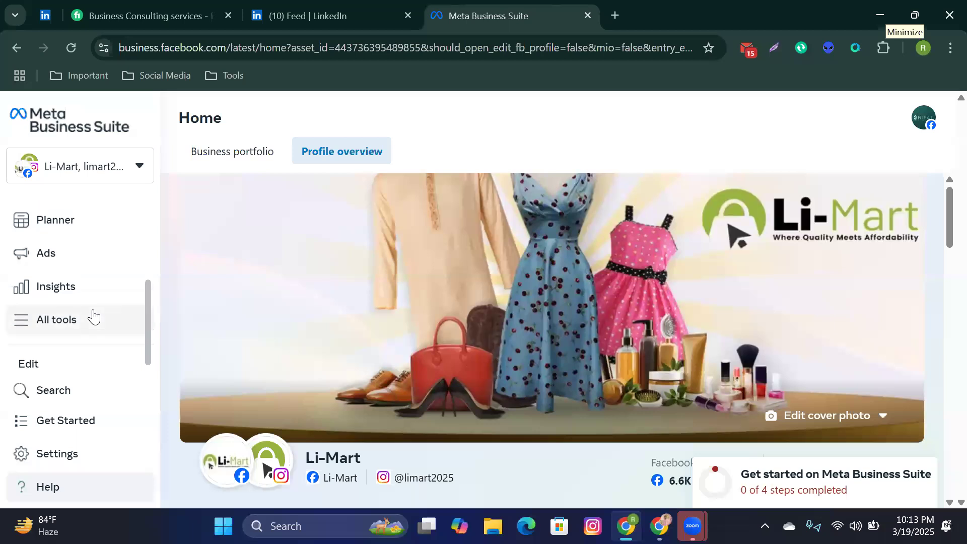
Step: Check the assets listed in the business switcher, then start a blank browser tab
left_click(130, 168)
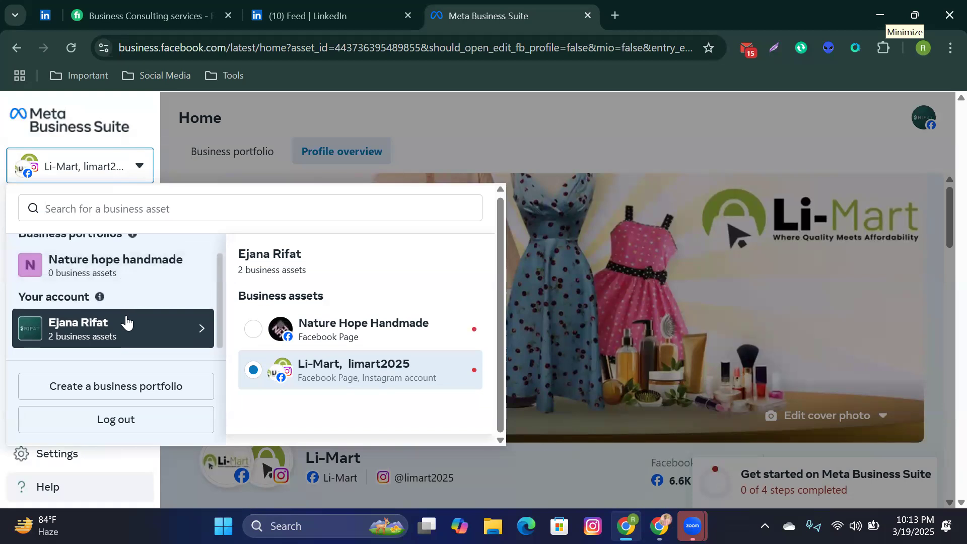
left_click(624, 150)
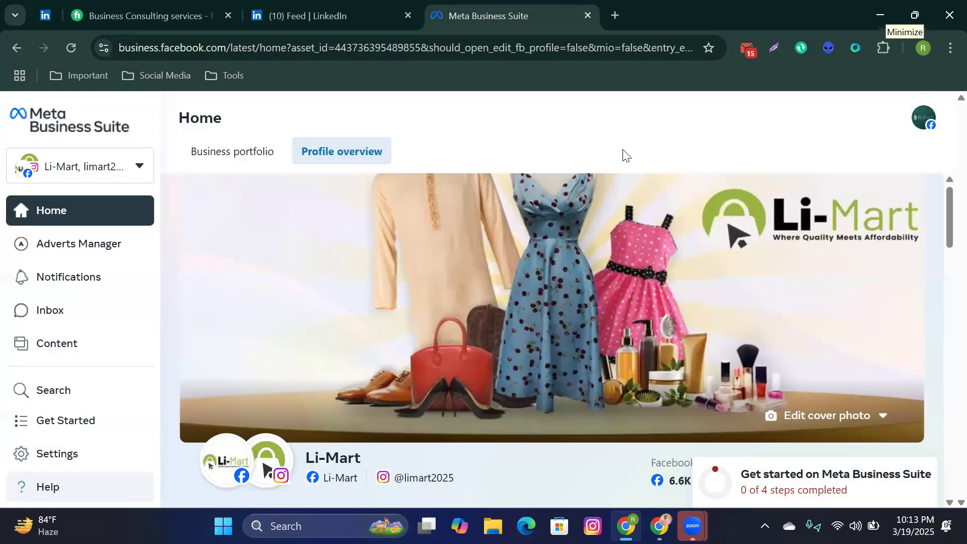
left_click(615, 16)
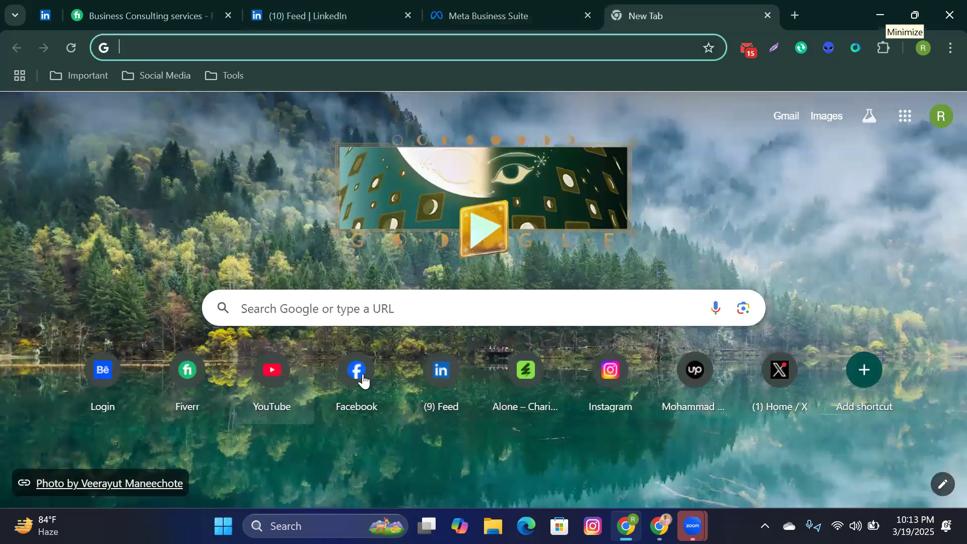
Step: Load Facebook in the new tab and move it ahead of the Meta Business Suite tab
left_click(364, 381)
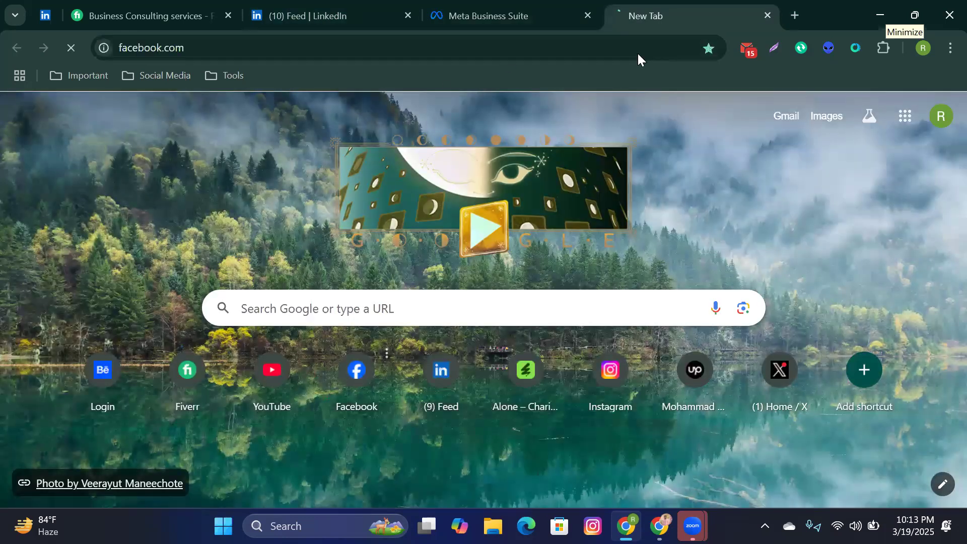
left_click_drag(656, 8, 469, 40)
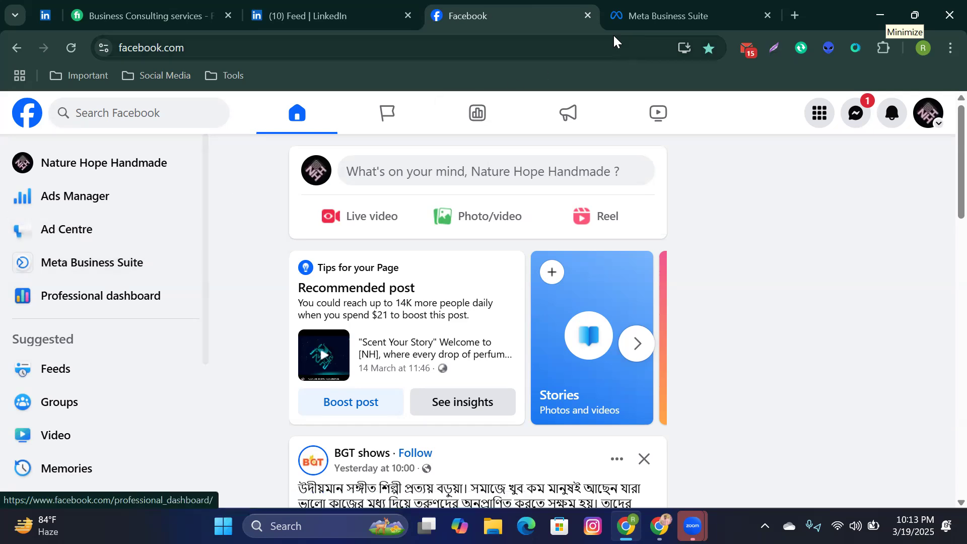
left_click(795, 15)
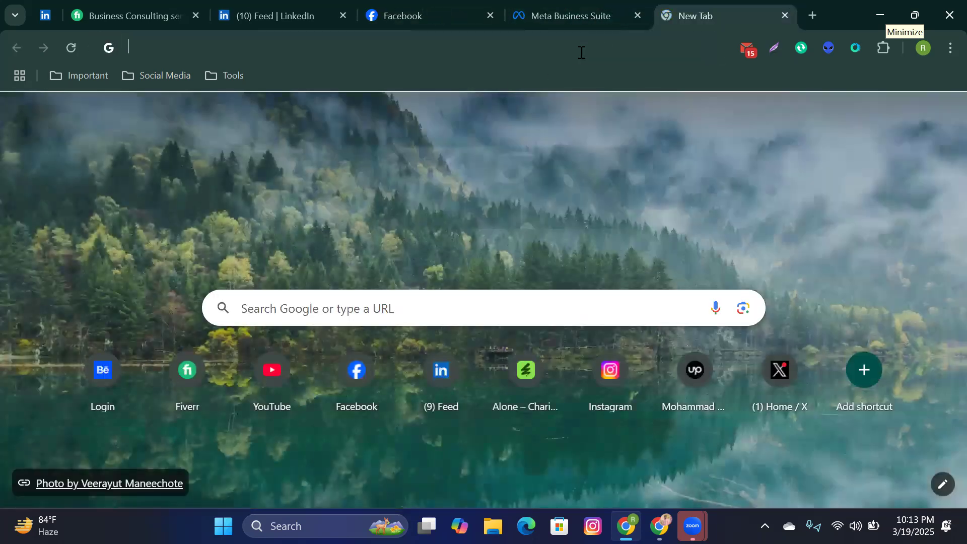
Step: Go to business.facebook.com by entering 'busi' in the address bar
left_click(582, 50)
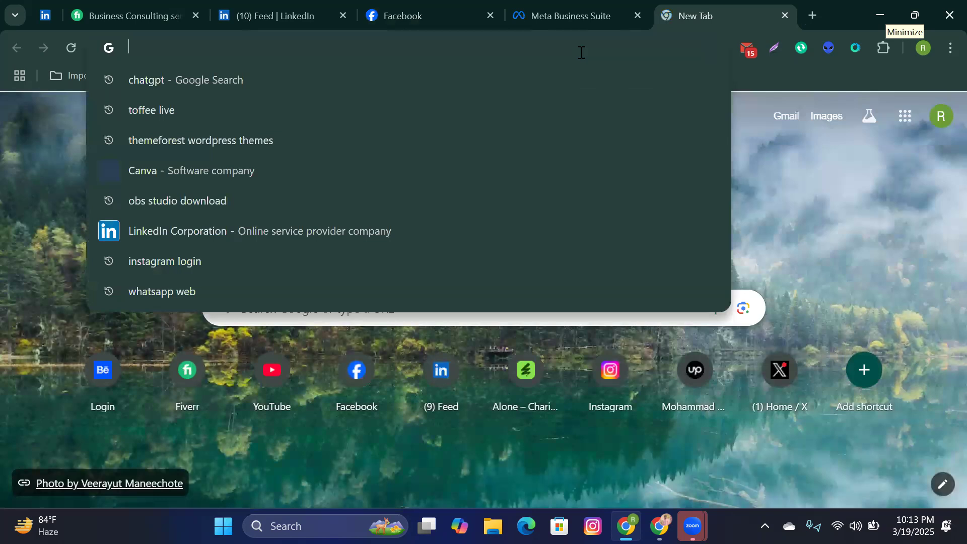
type("business.facebook.com")
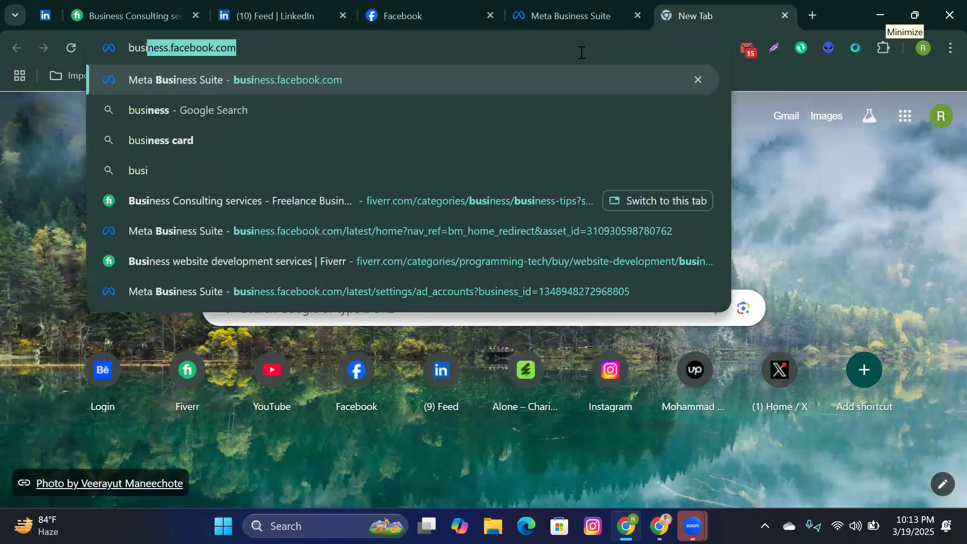
key("Return")
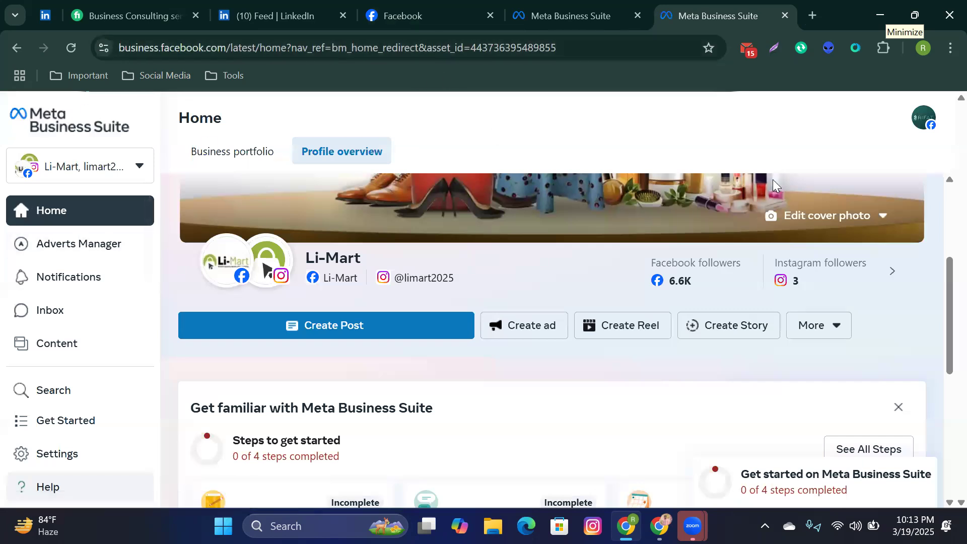
Step: On the Facebook tab, show all profiles available to switch to
left_click(381, 6)
left_click(922, 117)
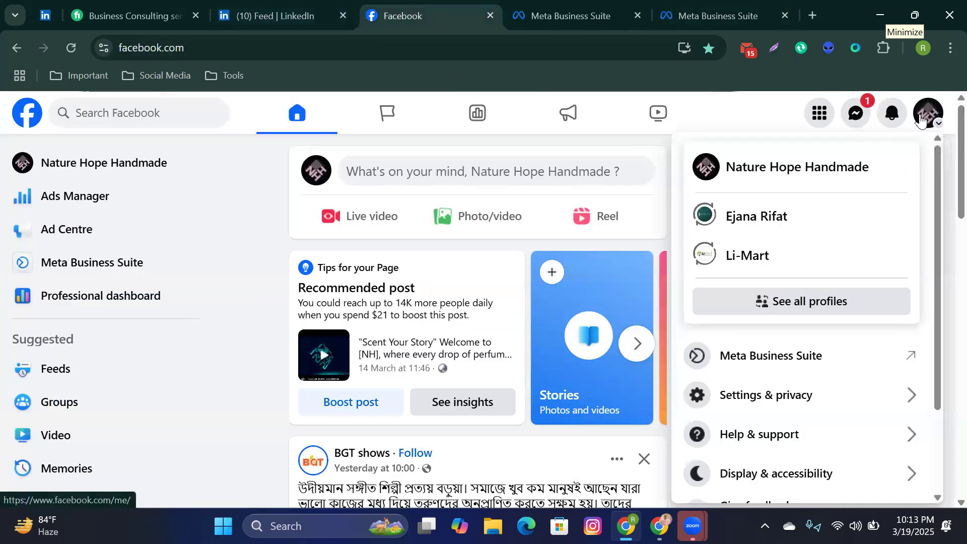
left_click(815, 300)
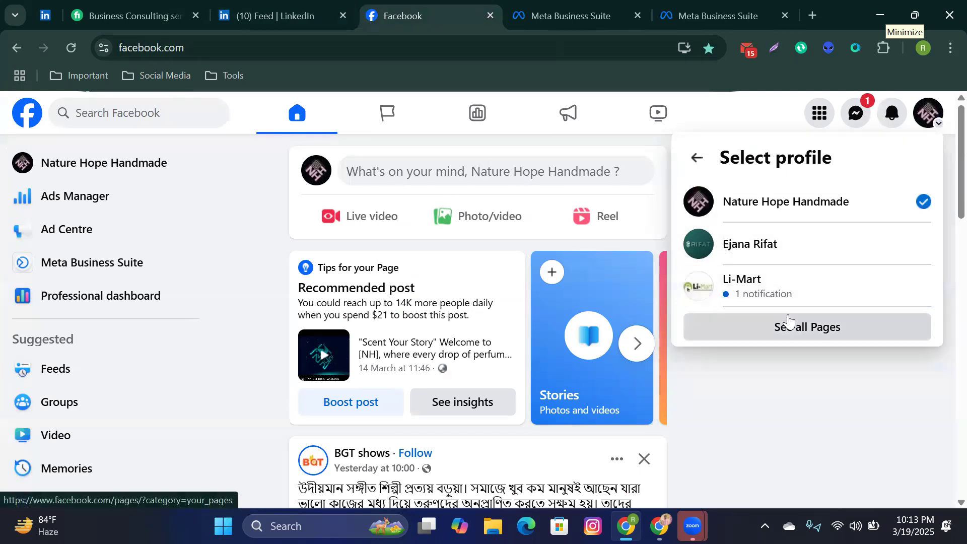
Step: Review the business portfolios and assets listed in Li-Mart's Business Suite account switcher
left_click(707, 7)
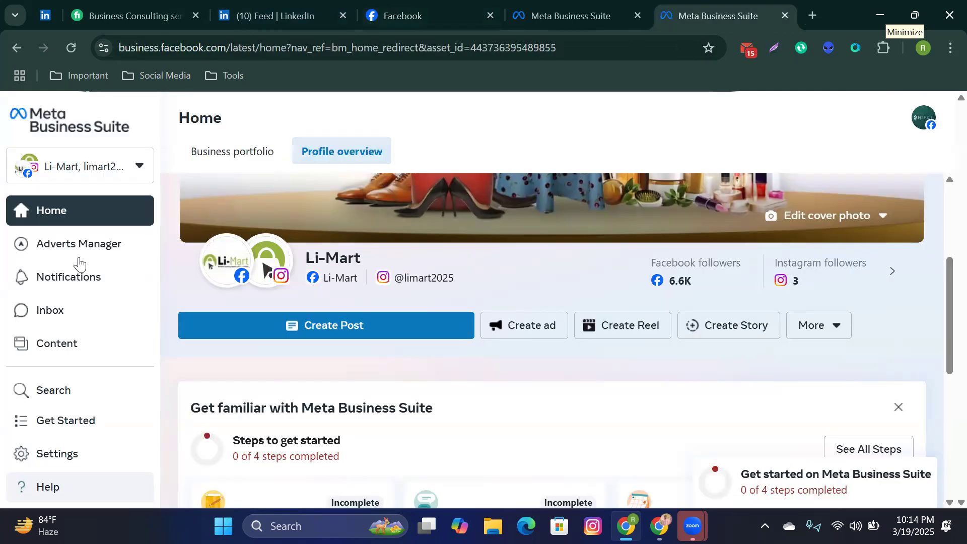
left_click(142, 174)
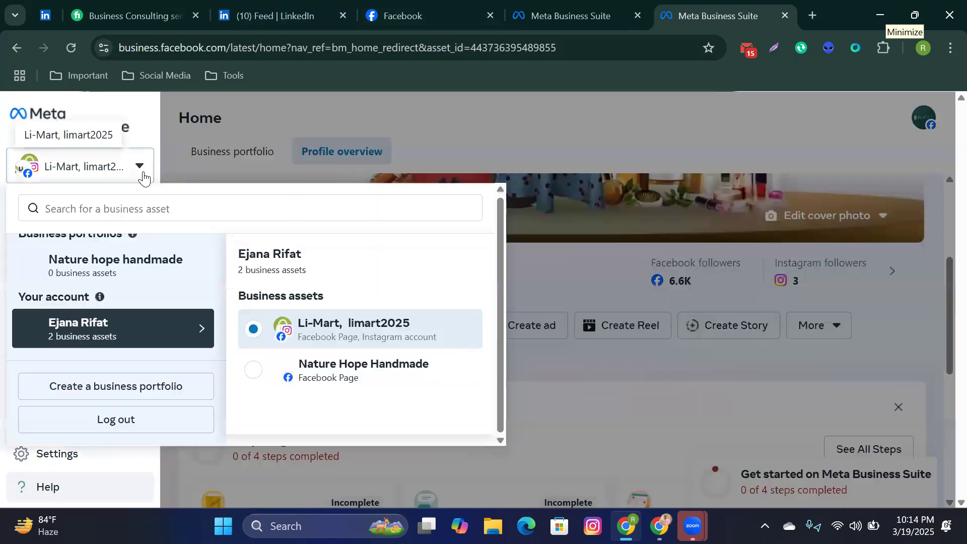
scroll(117, 284, "up", 1)
scroll(117, 283, "down", 1)
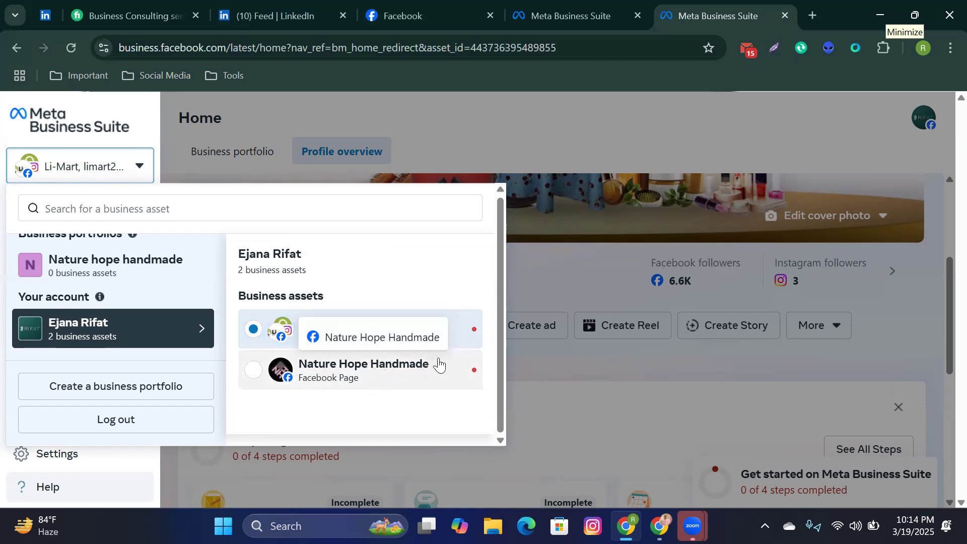
left_click(563, 263)
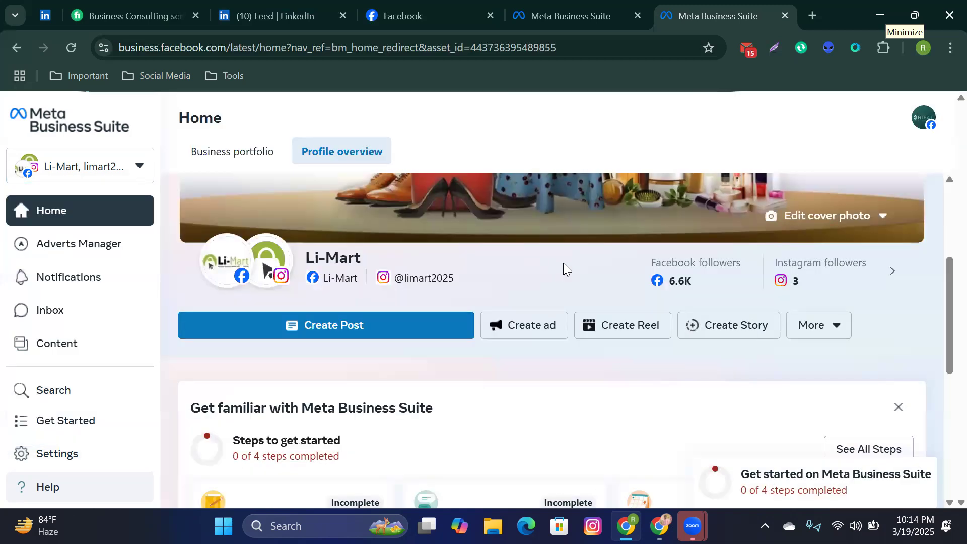
scroll(563, 263, "up", 4)
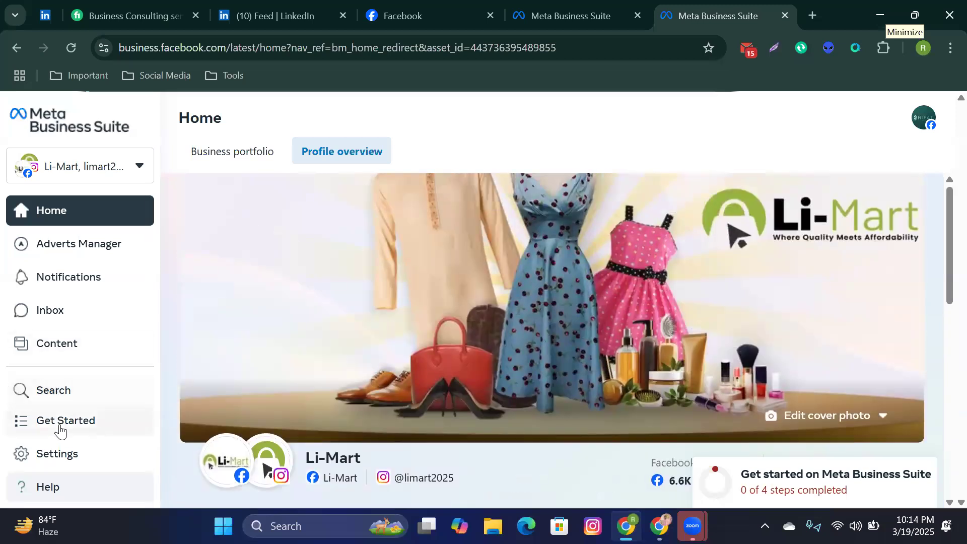
left_click(596, 7)
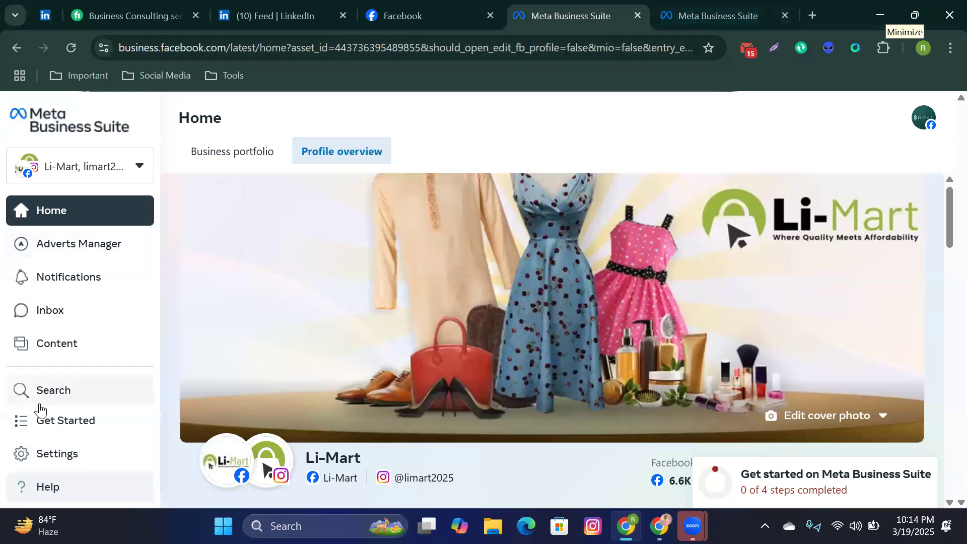
Step: Check the Li-Mart and Nature Hope Handmade pages under Settings > Profiles, then return Home
scroll(71, 320, "down", 3)
left_click(65, 461)
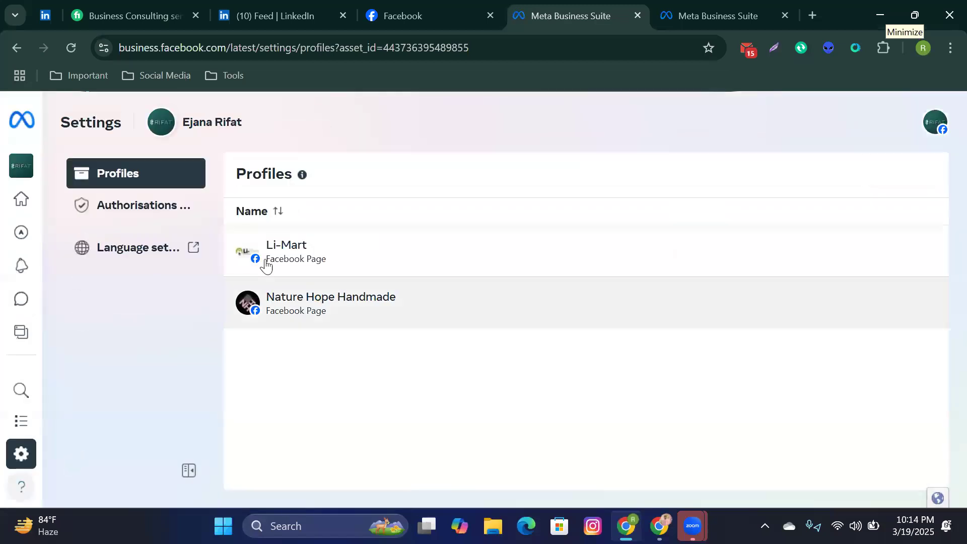
mouse_move(93, 289)
scroll(76, 353, "down", 3)
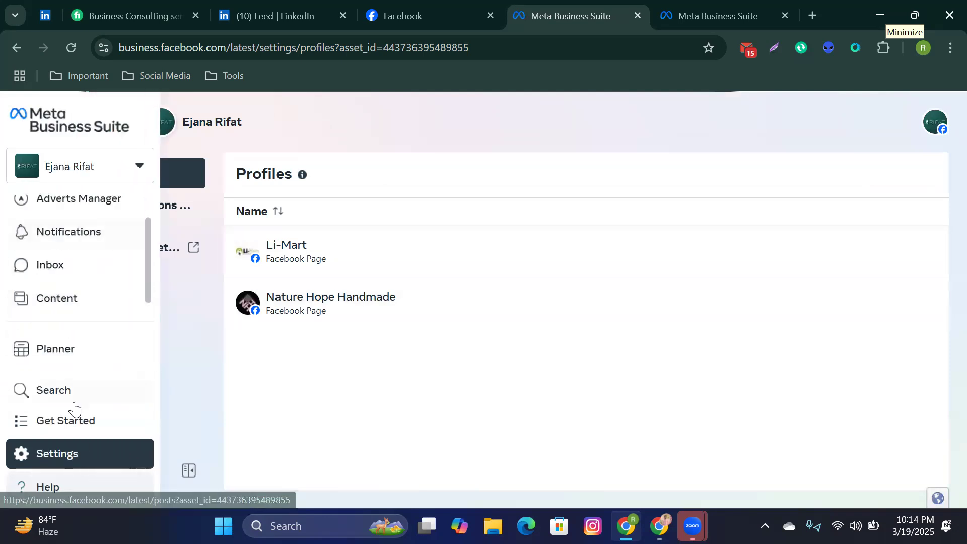
scroll(78, 327, "down", 1)
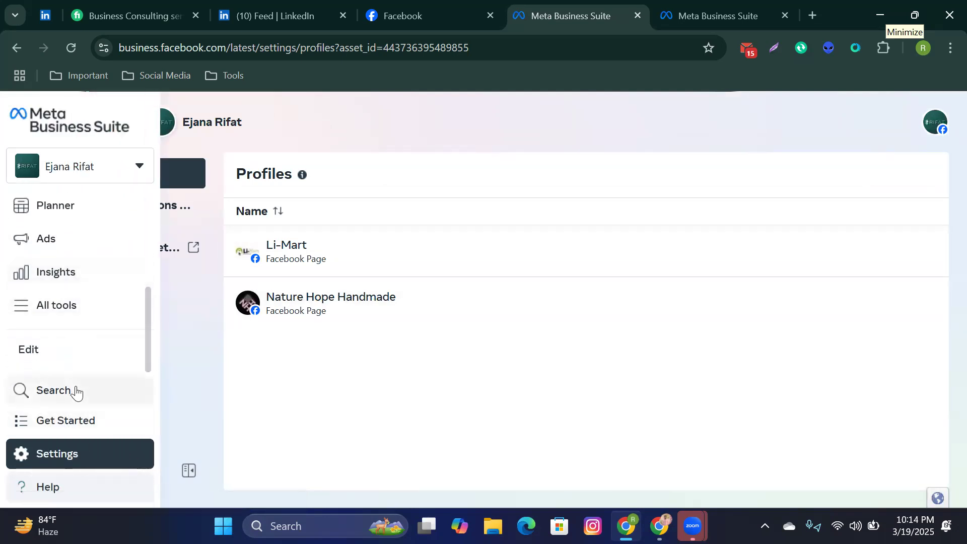
scroll(87, 309, "up", 4)
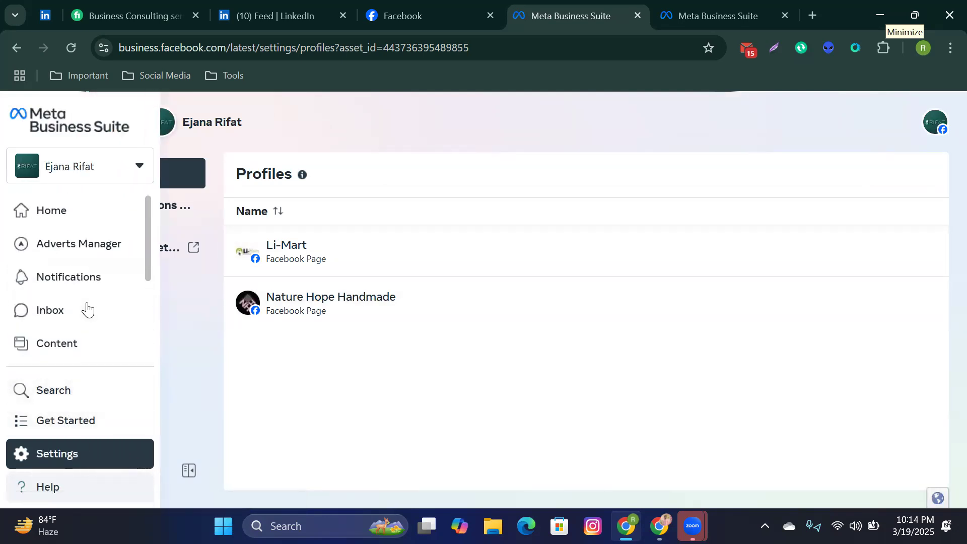
left_click(75, 221)
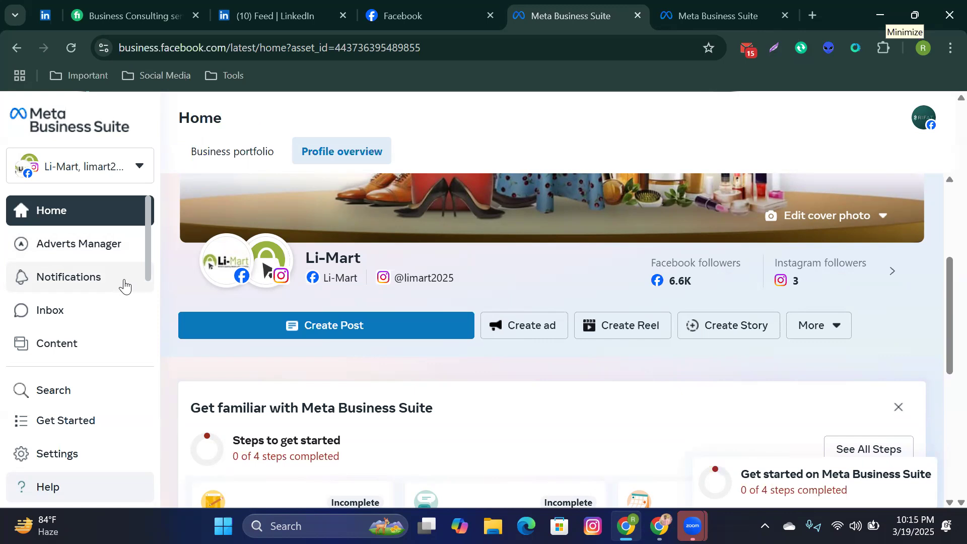
Step: Open the portfolios and assets list, close it, and reopen it to reach Create a business portfolio
left_click(141, 178)
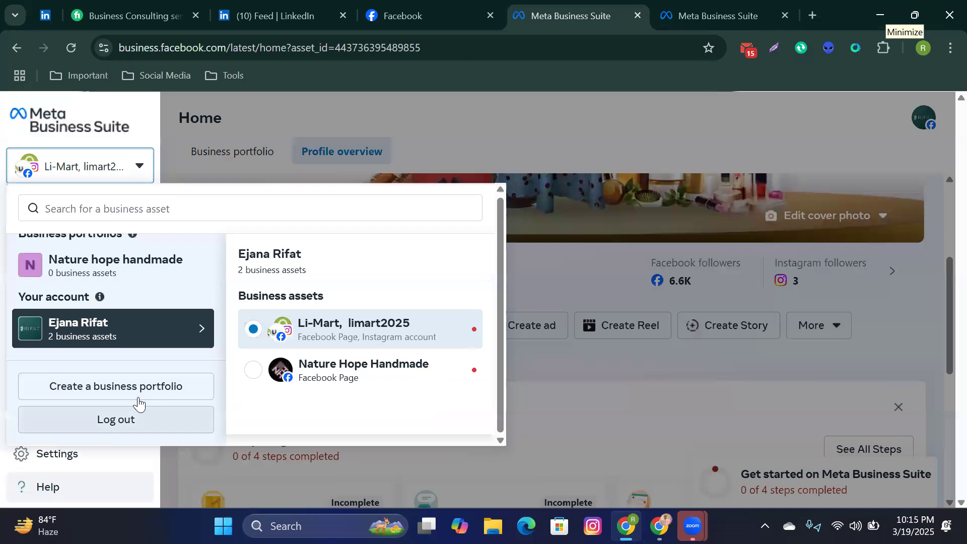
left_click(592, 150)
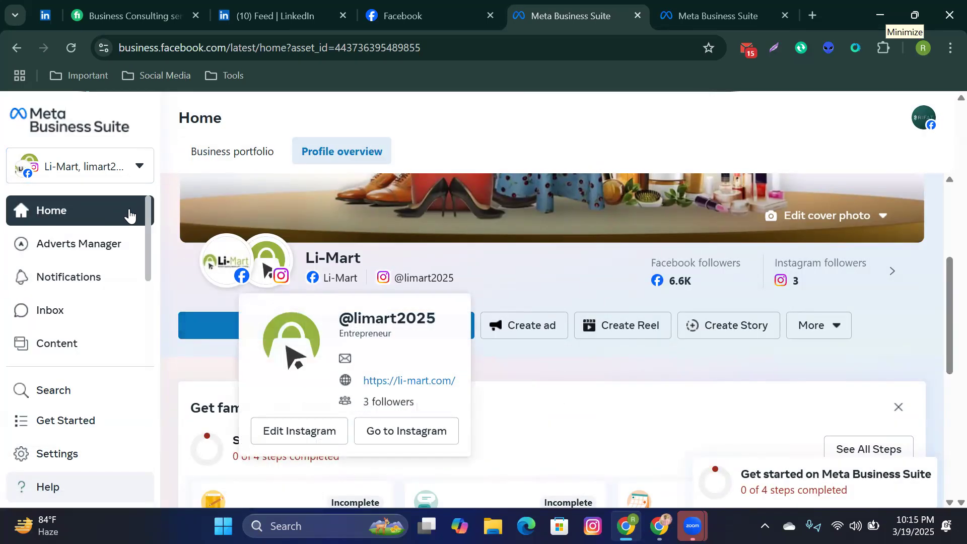
left_click(140, 169)
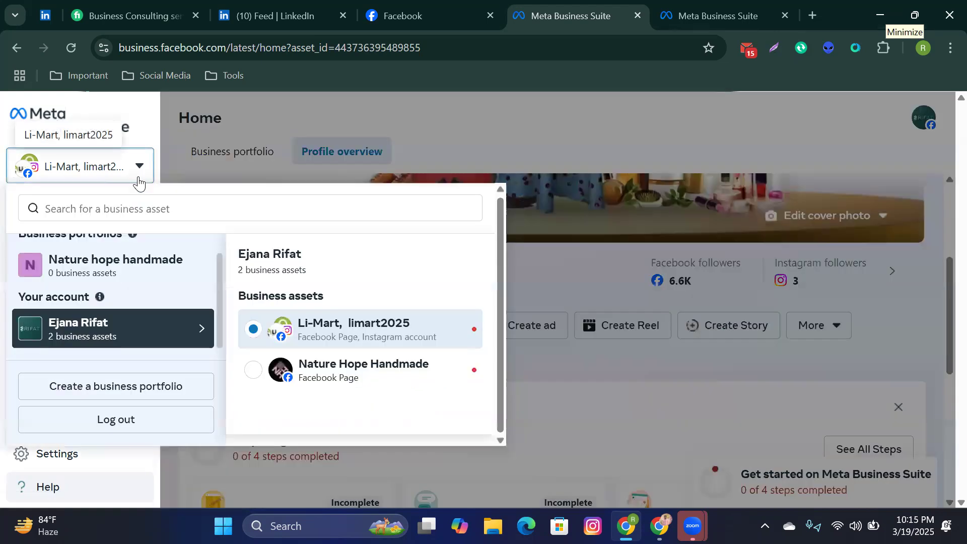
Step: Start a new business portfolio named 'Technical It Solution'
left_click(144, 388)
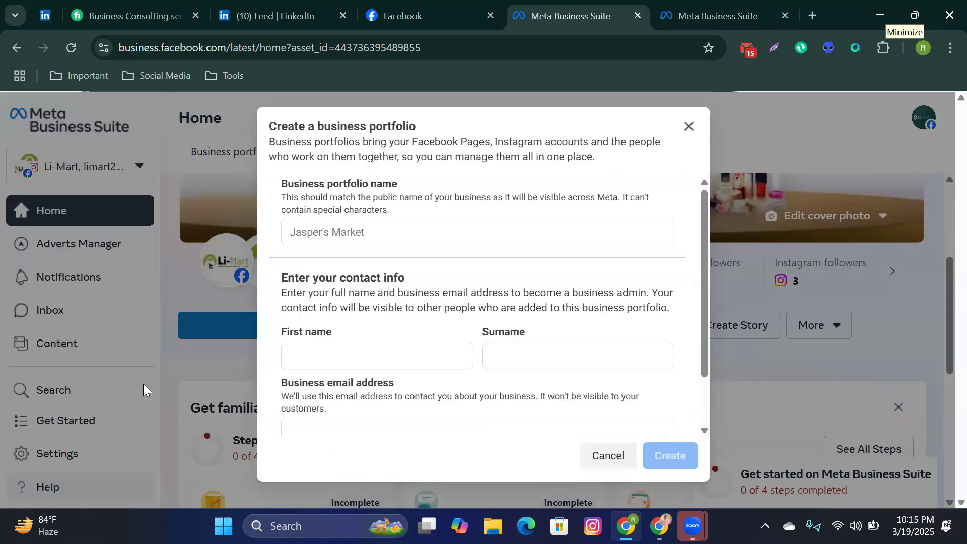
left_click(332, 226)
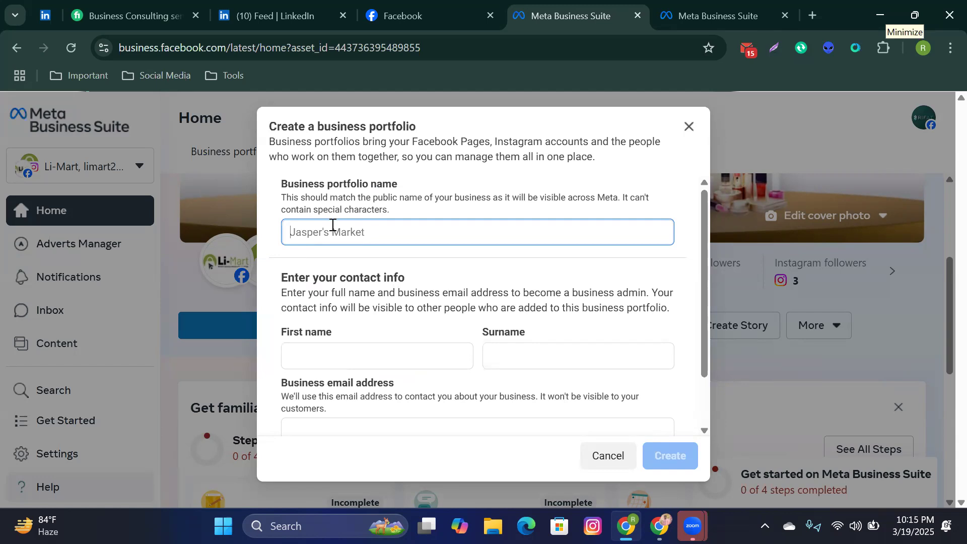
type("Technical It Solution")
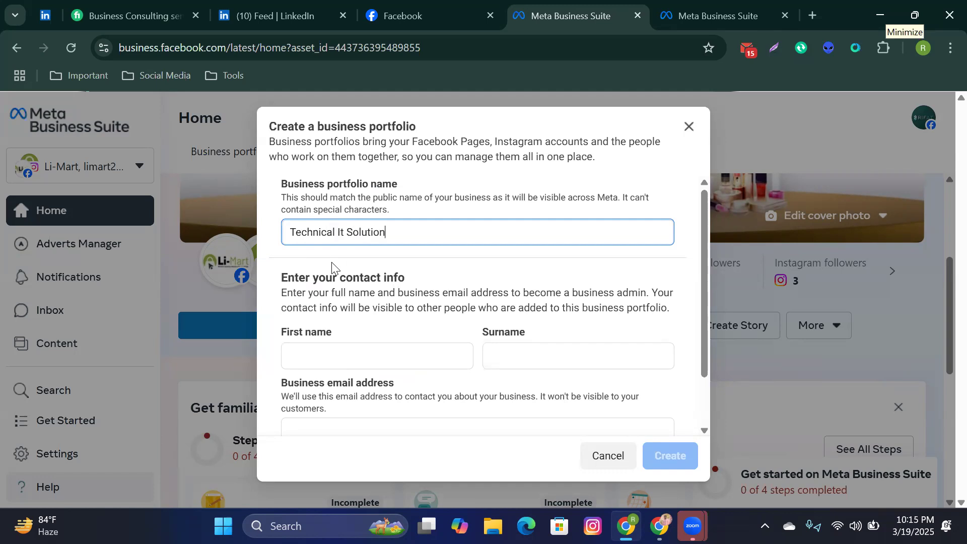
Step: Enter the admin's first name and surname, fixing a typo, and select the business email field
left_click(315, 358)
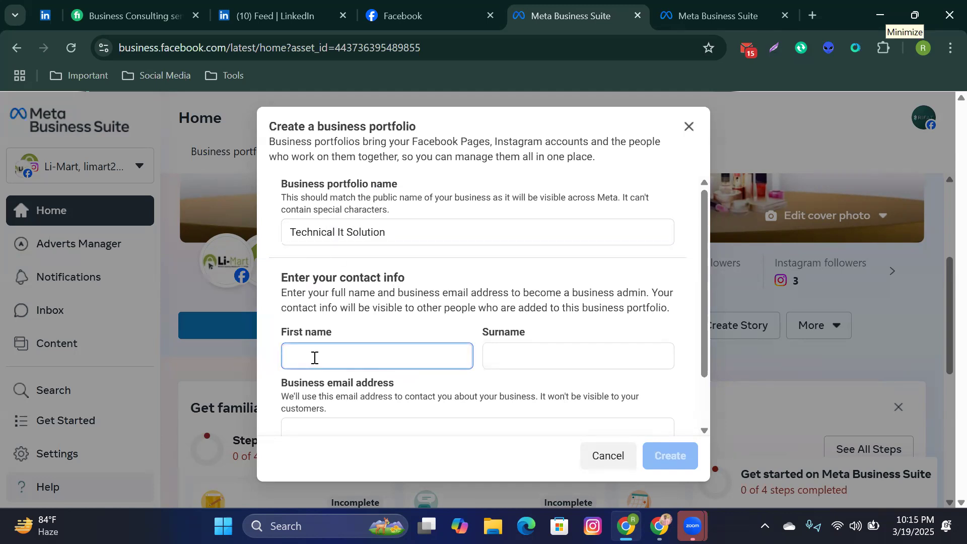
left_click(538, 352)
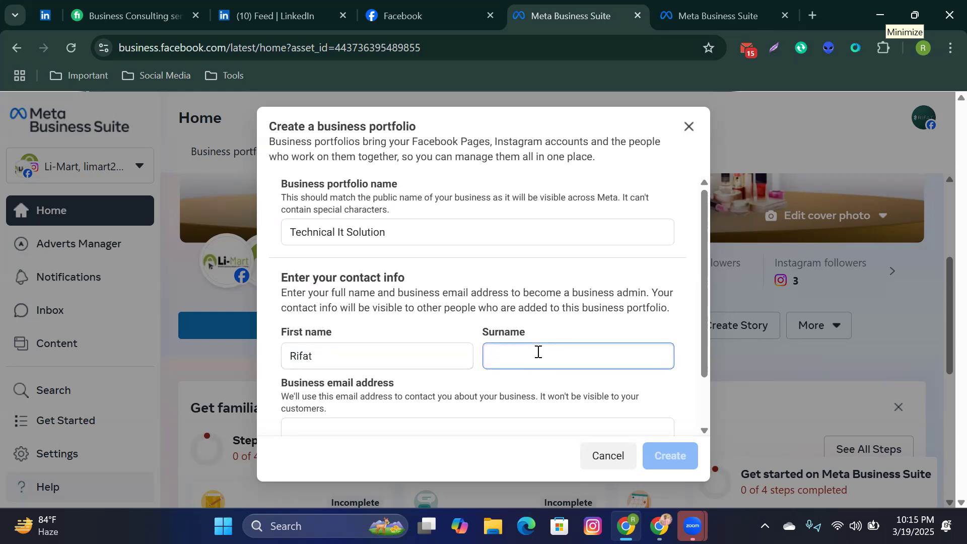
scroll(558, 333, "down", 2)
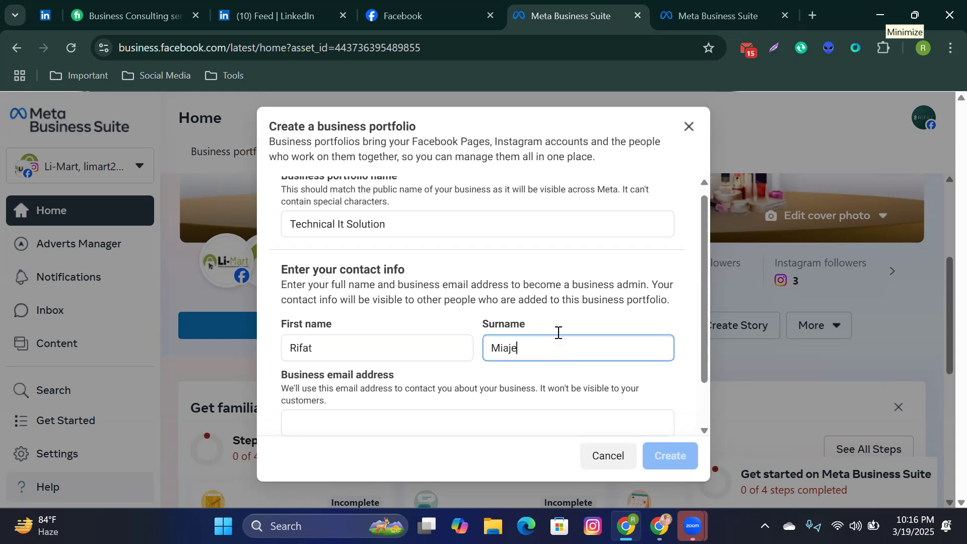
left_click(398, 373)
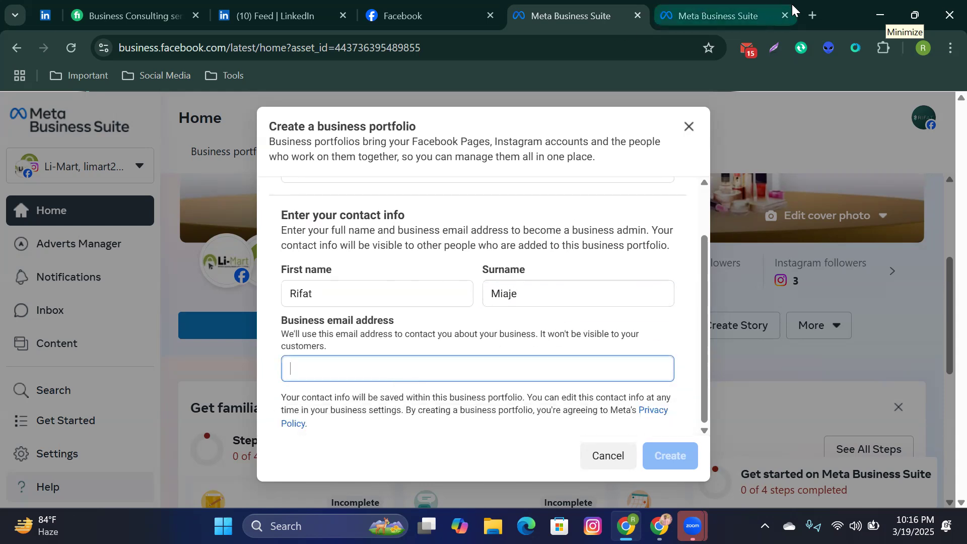
left_click(813, 15)
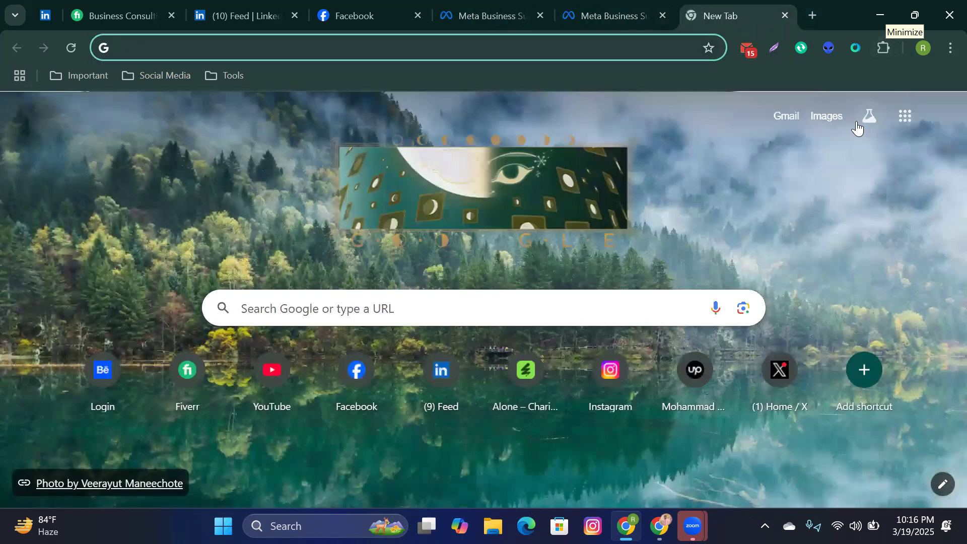
Step: Copy the signed-in Google account's email address and return to the Business Suite form
left_click(942, 116)
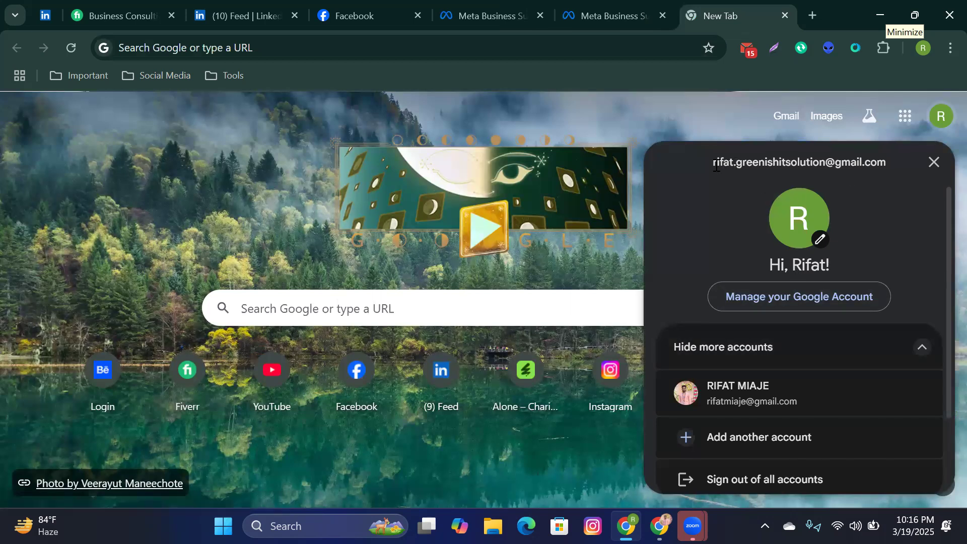
left_click_drag(716, 166, 867, 164)
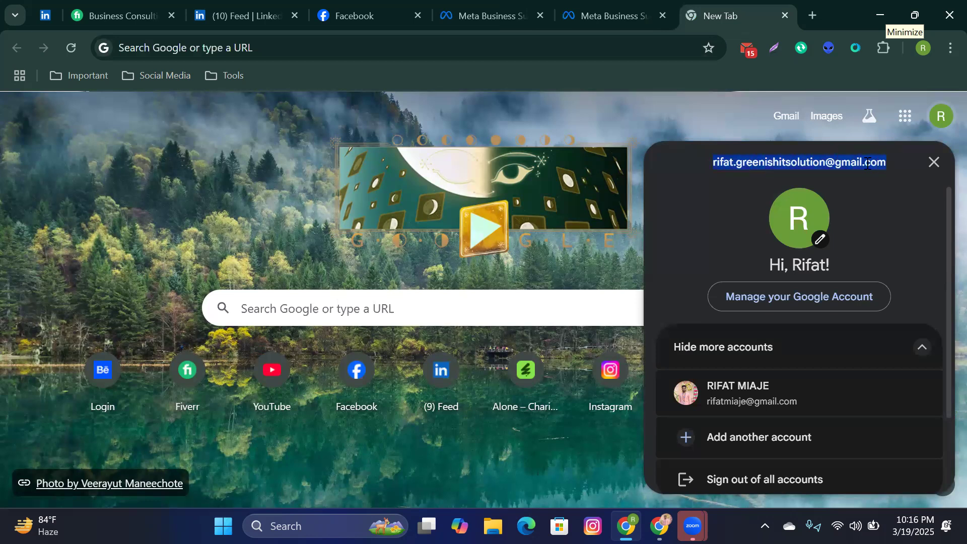
right_click(867, 163)
left_click(657, 186)
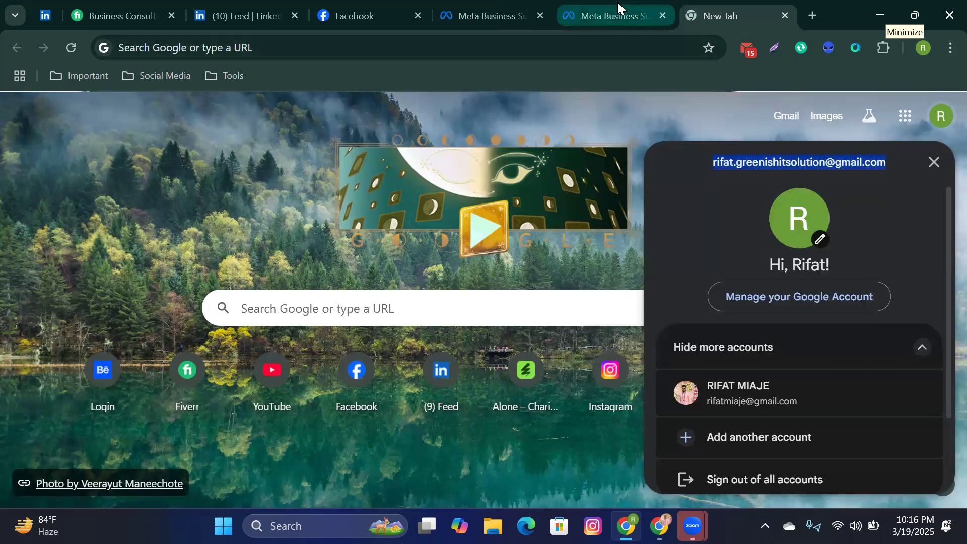
left_click(609, 15)
left_click(491, 16)
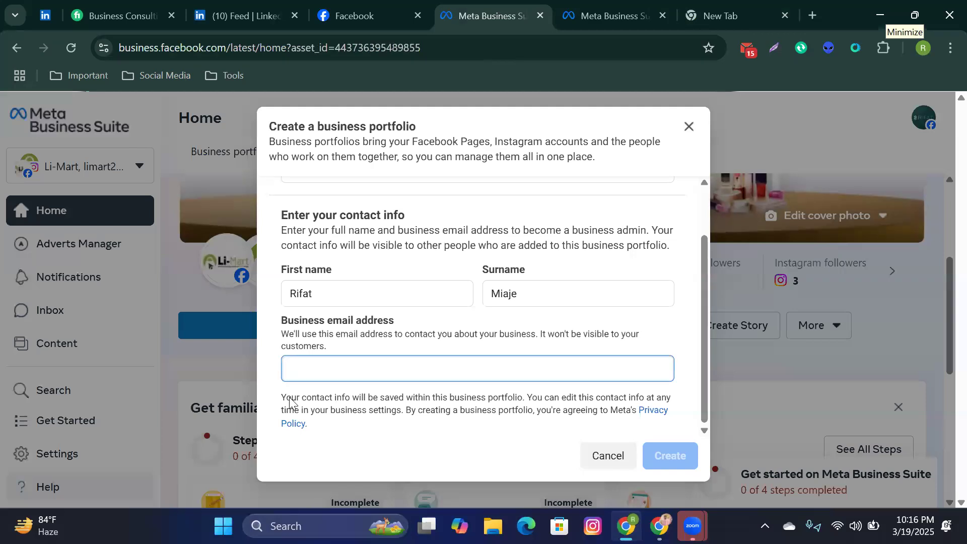
Step: Paste the copied email as the business email, submit the portfolio, and skip adding assets
right_click(335, 363)
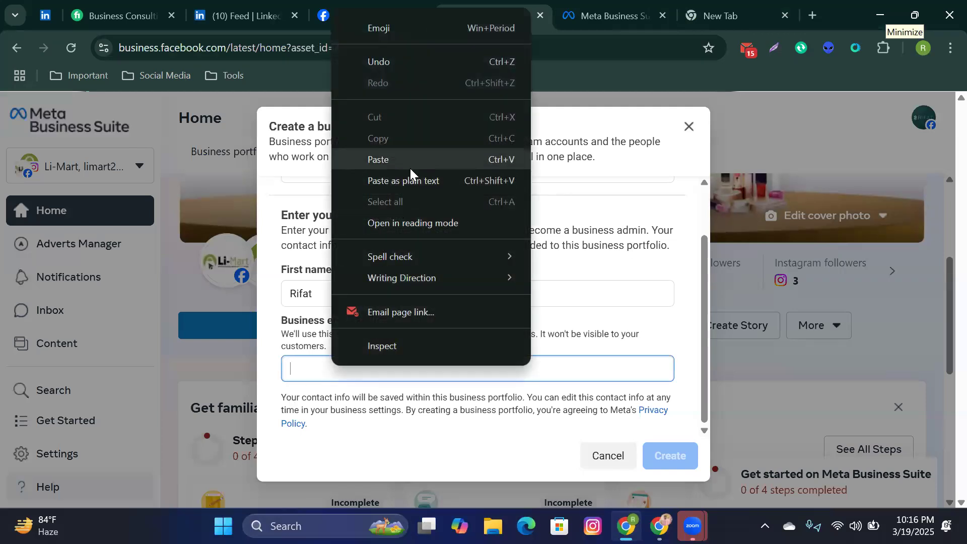
left_click(410, 167)
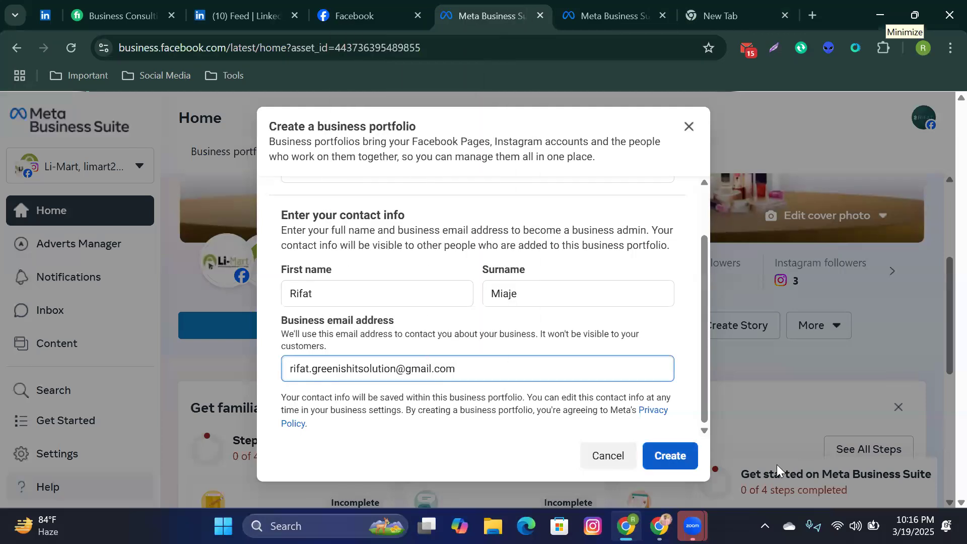
key("Return")
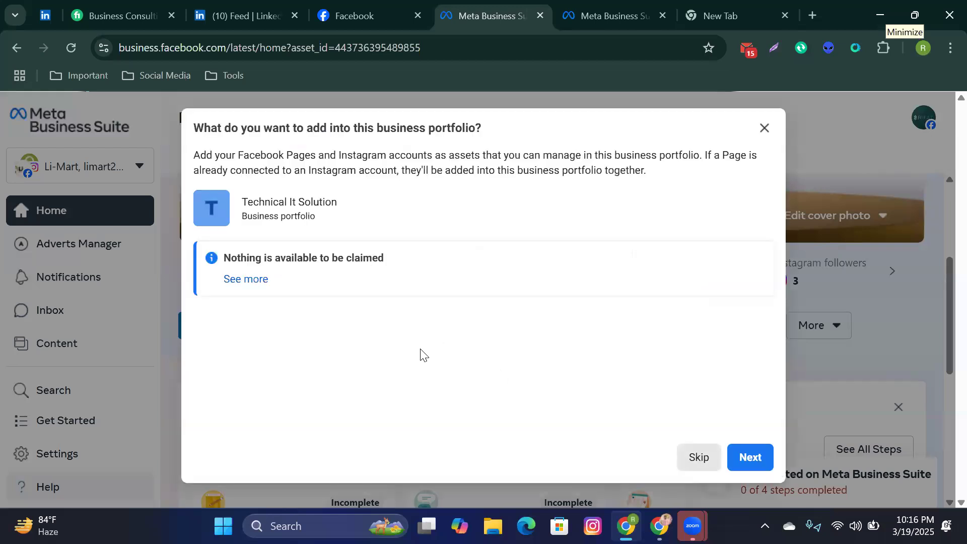
left_click(708, 477)
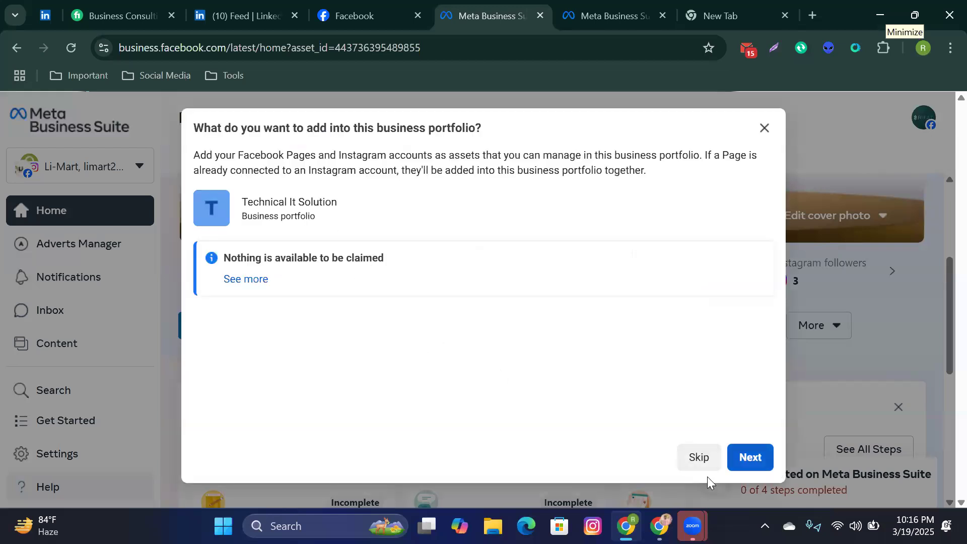
Step: Keep the invitee's access level unchanged and confirm creating the Technical It Solution portfolio
scroll(383, 339, "down", 2)
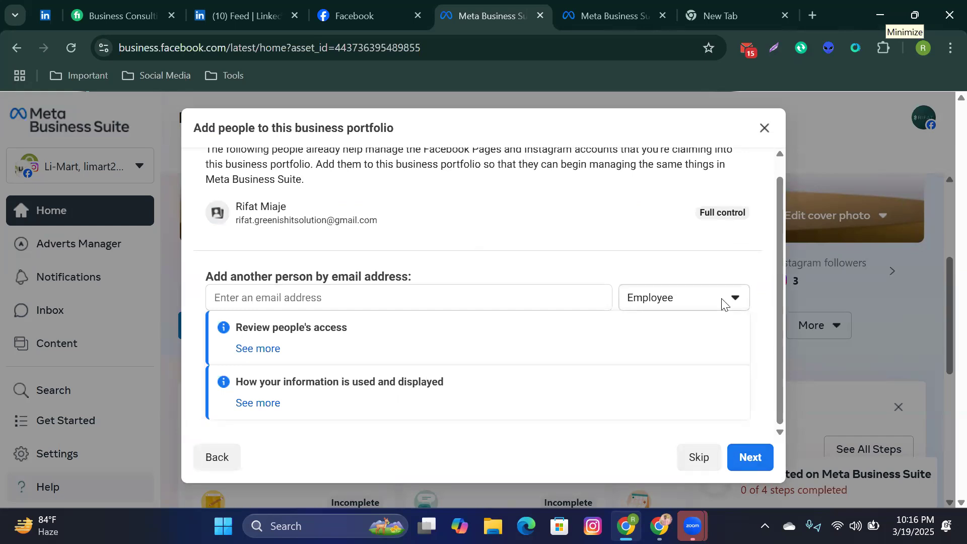
left_click(456, 303)
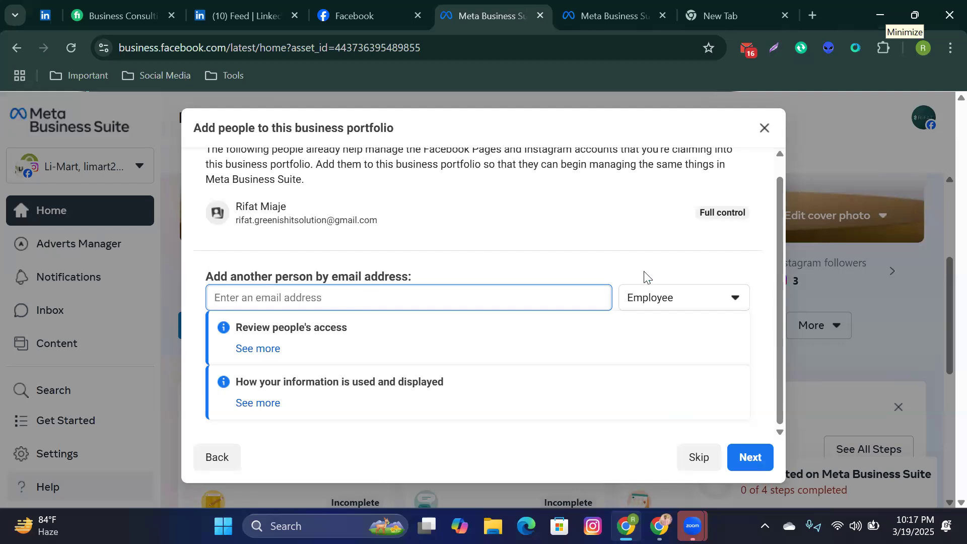
left_click(735, 299)
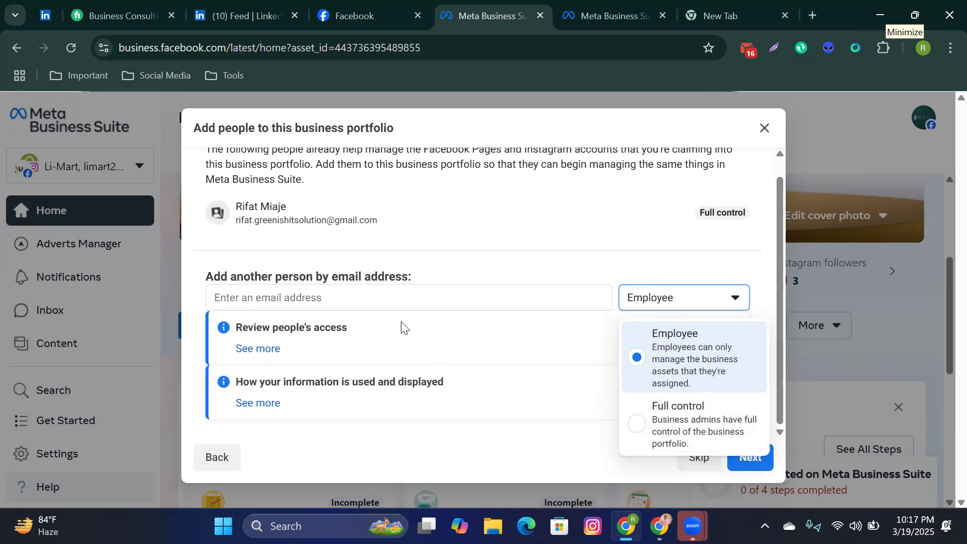
left_click(398, 295)
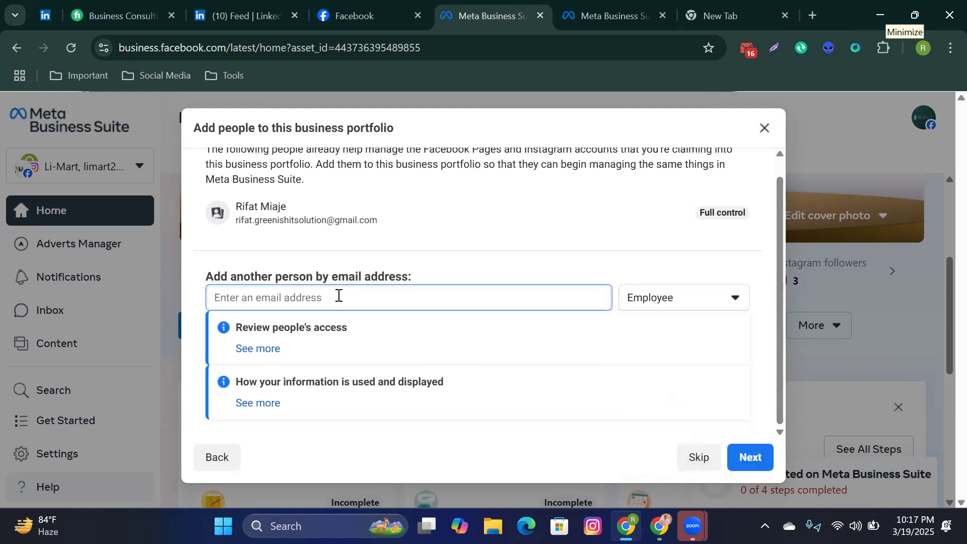
left_click(695, 305)
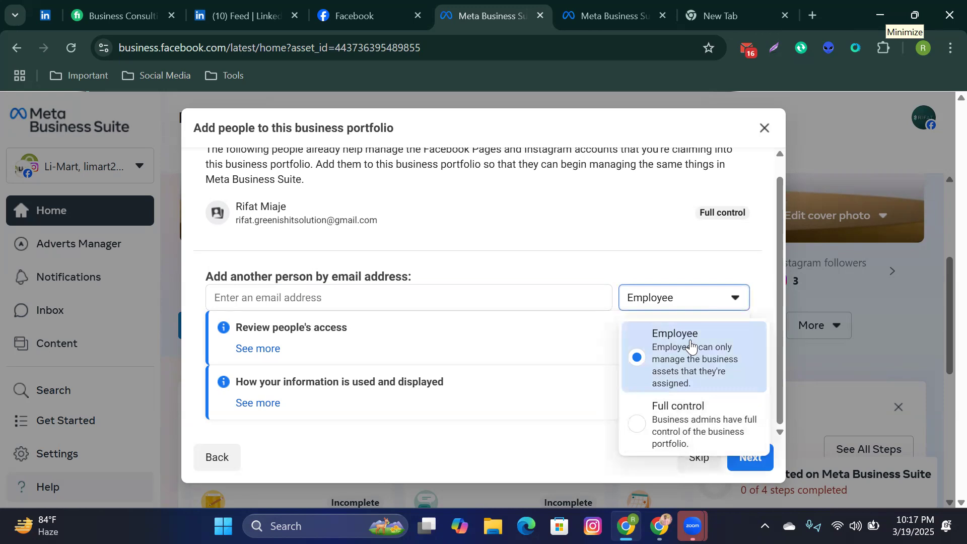
left_click(588, 319)
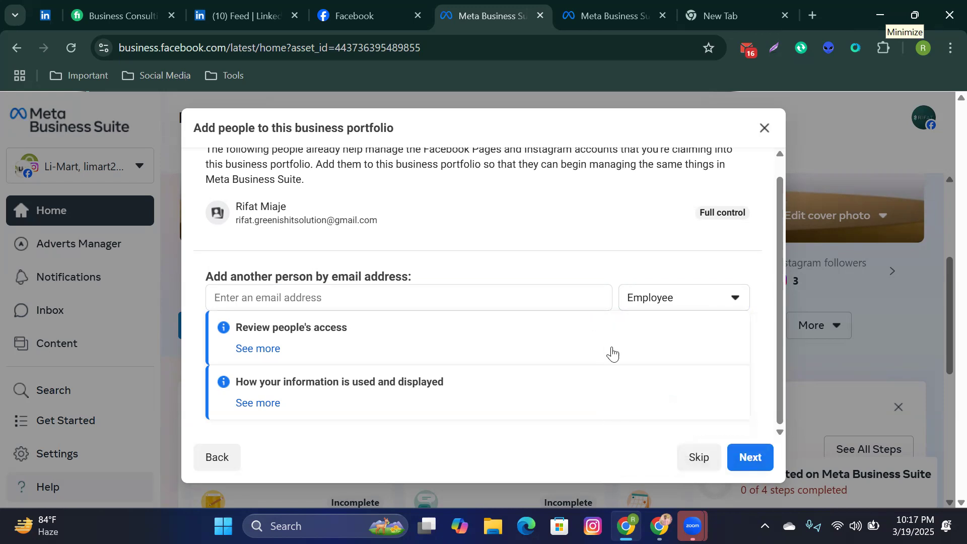
left_click(751, 458)
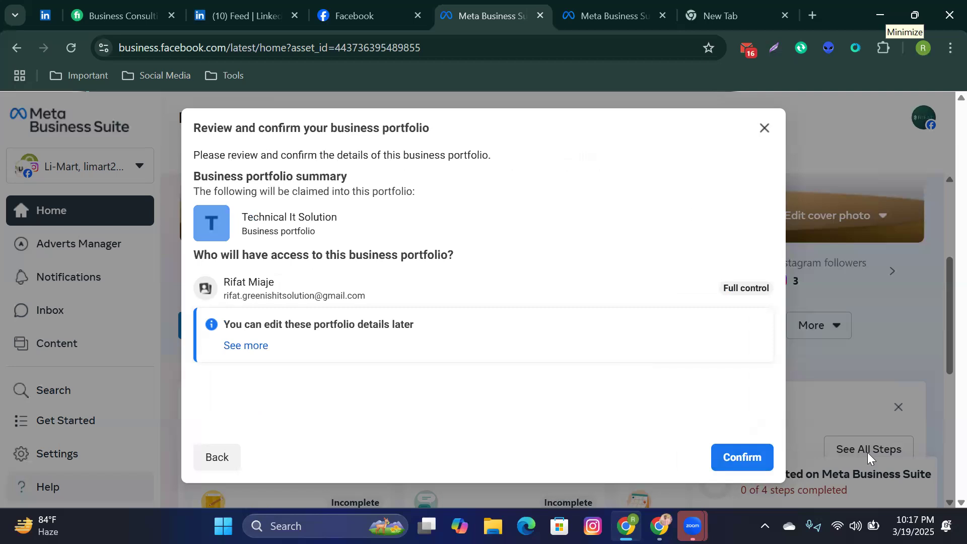
left_click(743, 457)
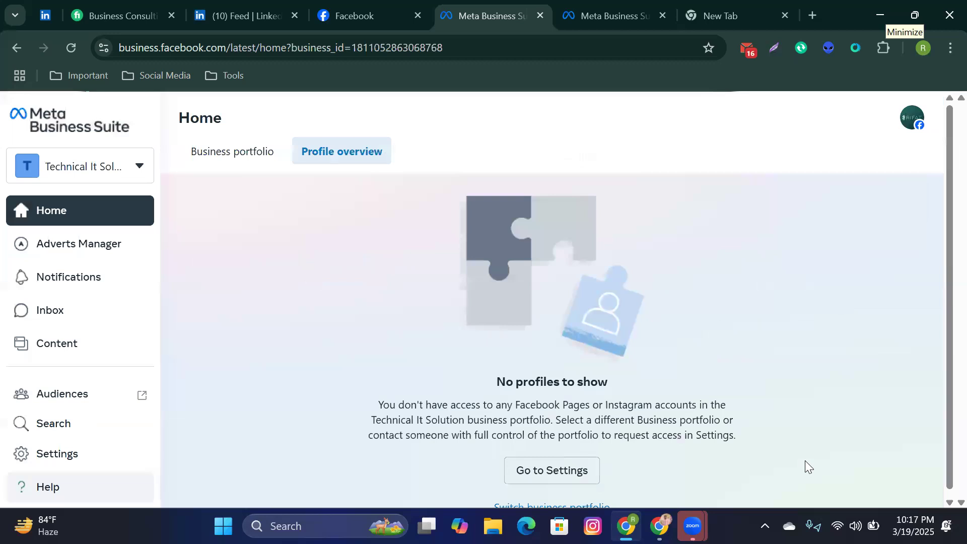
Step: Browse the portfolio switcher's accounts and the personal account's business assets, then close the list
left_click(140, 177)
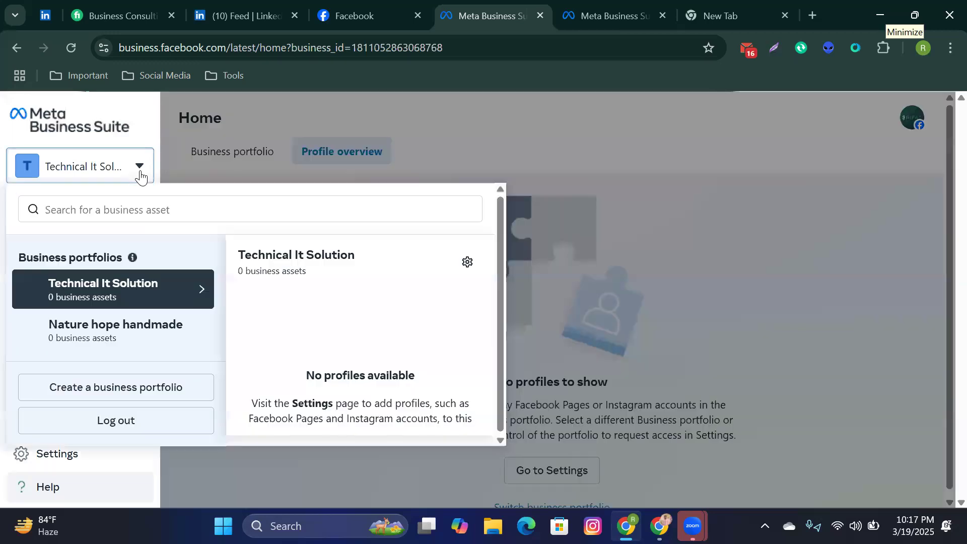
scroll(140, 319, "down", 2)
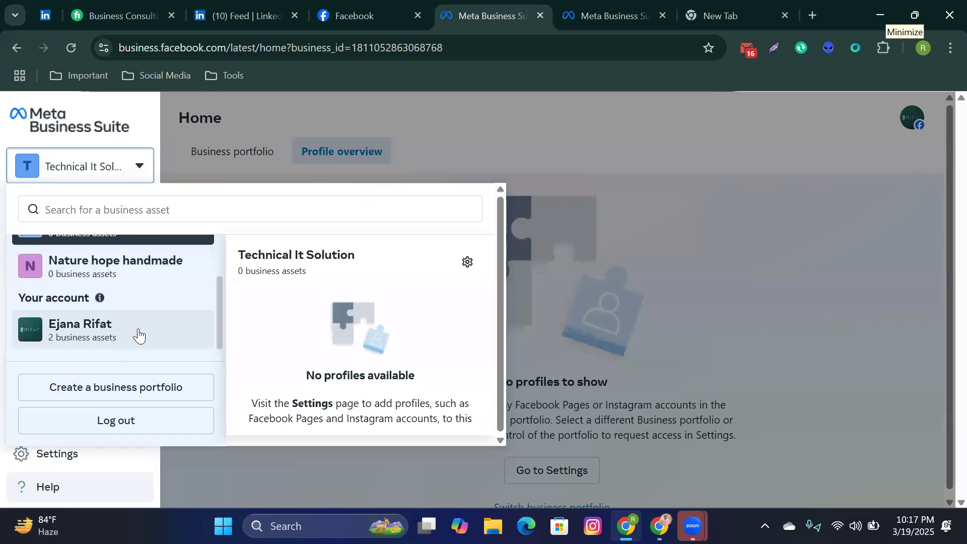
left_click(140, 335)
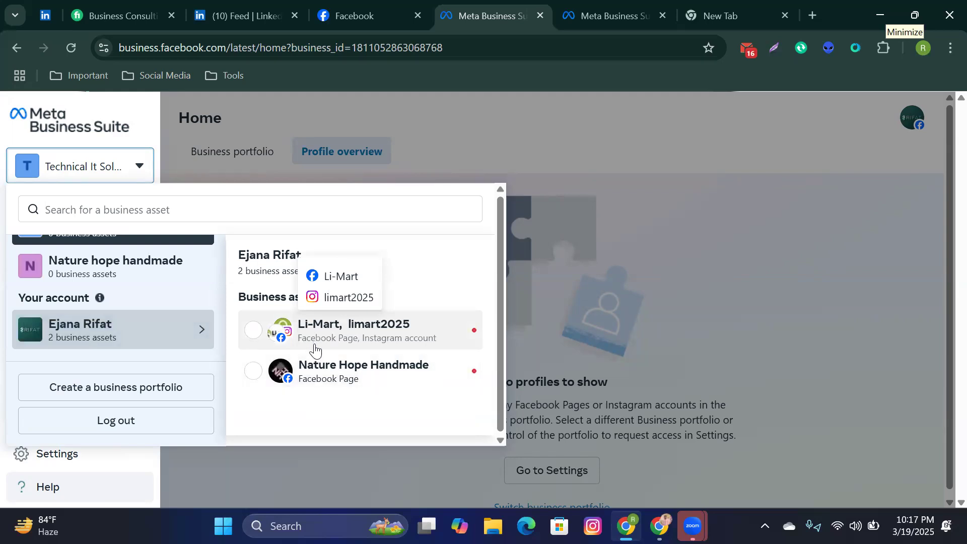
scroll(154, 335, "up", 1)
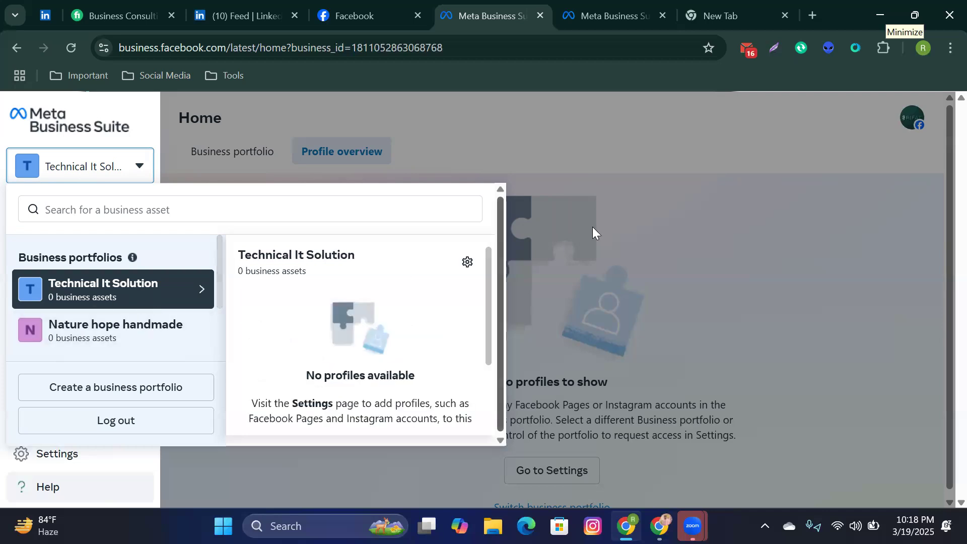
left_click(770, 190)
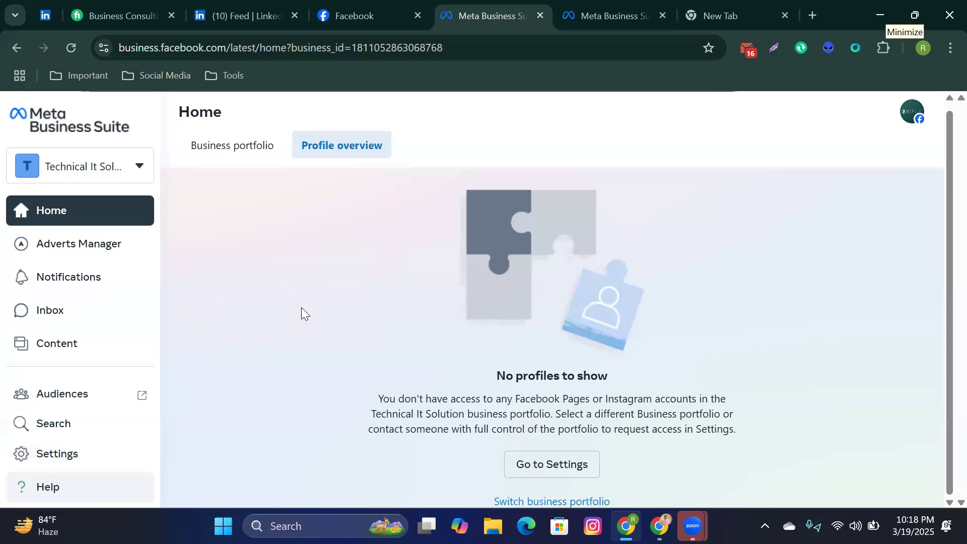
Step: Go to the Business portfolio overview and open the Technical It Solution settings People list
scroll(108, 356, "down", 3)
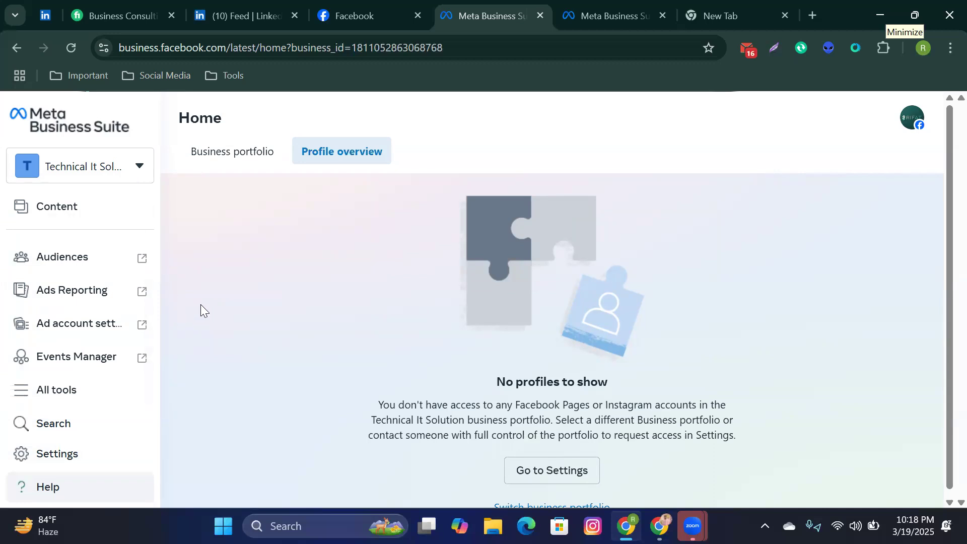
scroll(98, 255, "up", 3)
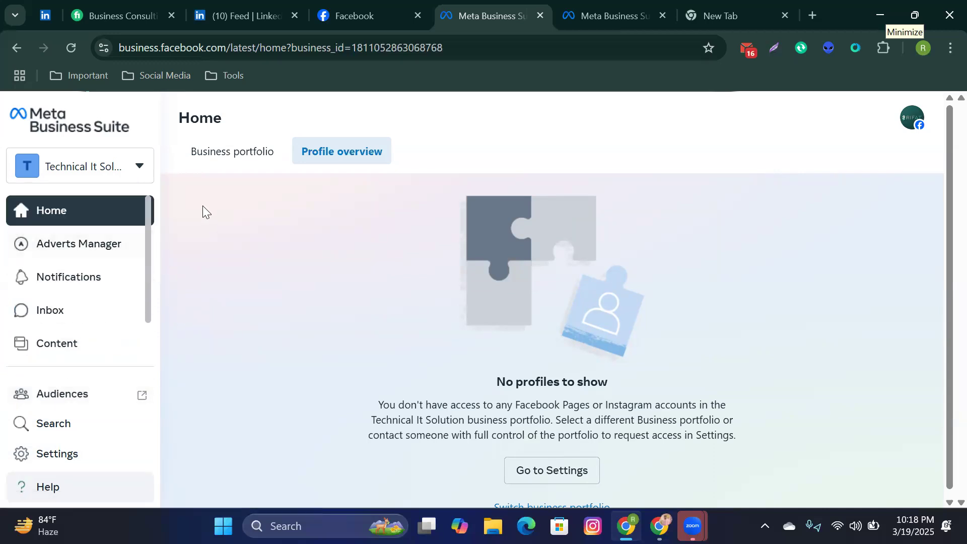
left_click(233, 164)
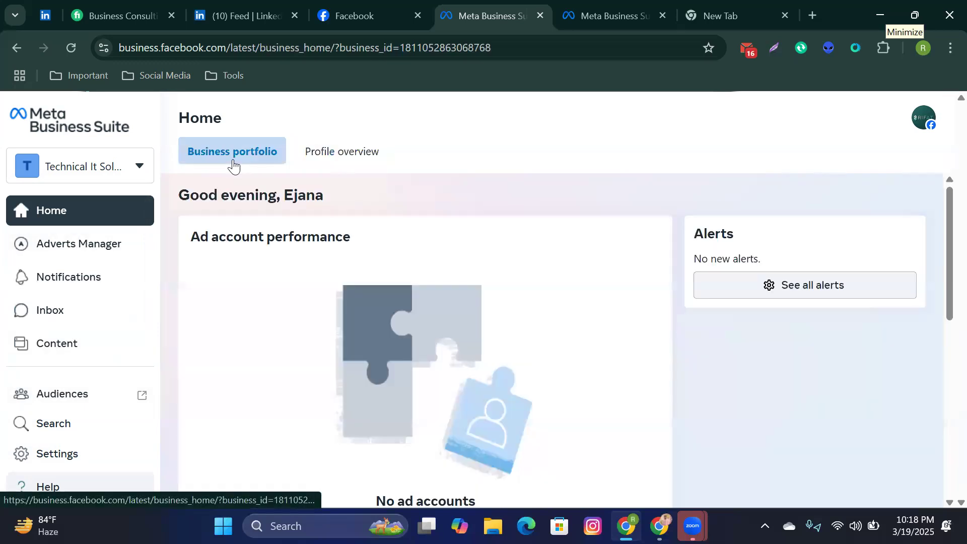
scroll(322, 299, "down", 3)
scroll(322, 298, "up", 1)
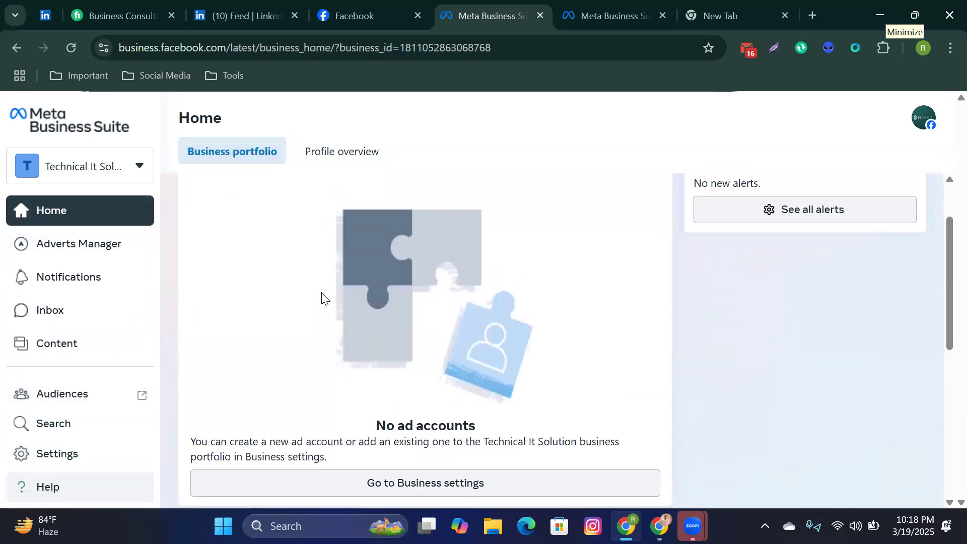
scroll(101, 363, "down", 2)
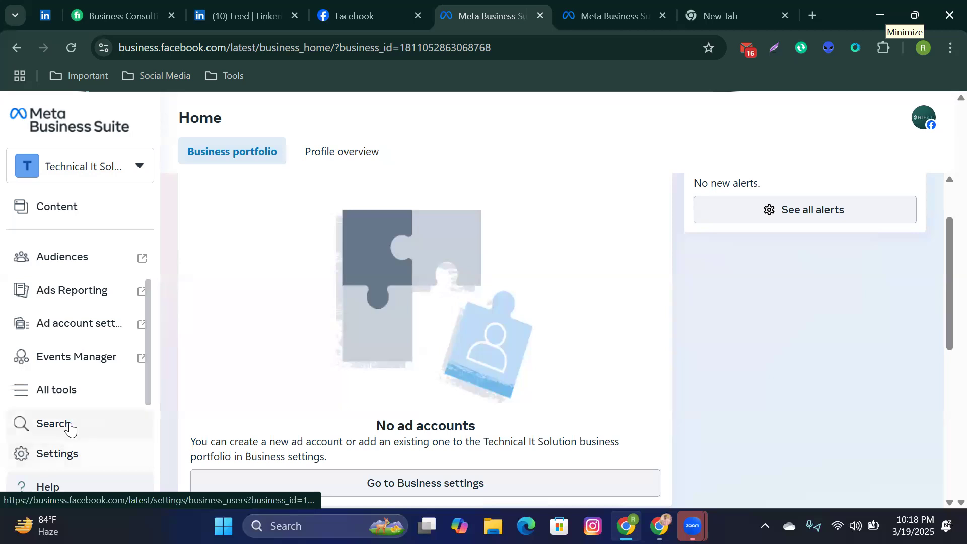
left_click(70, 455)
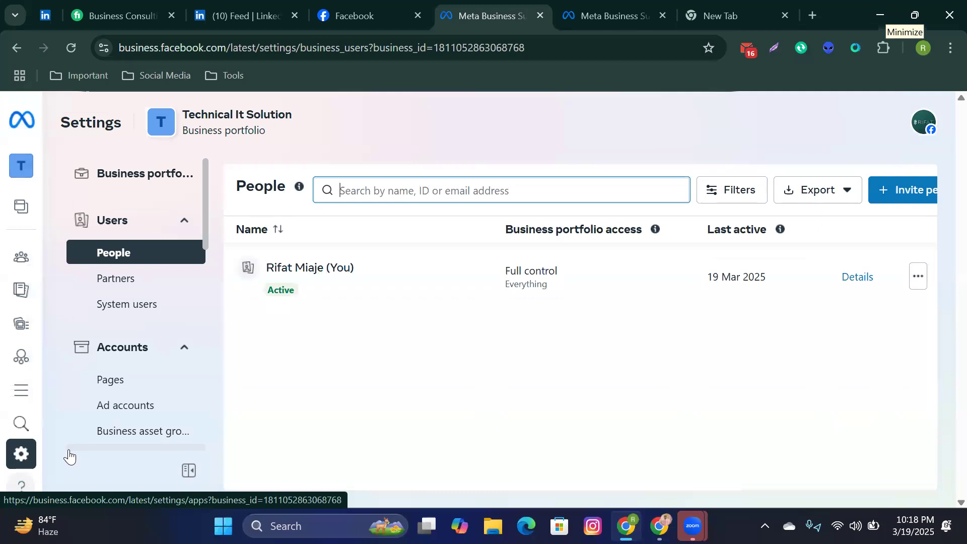
left_click(607, 7)
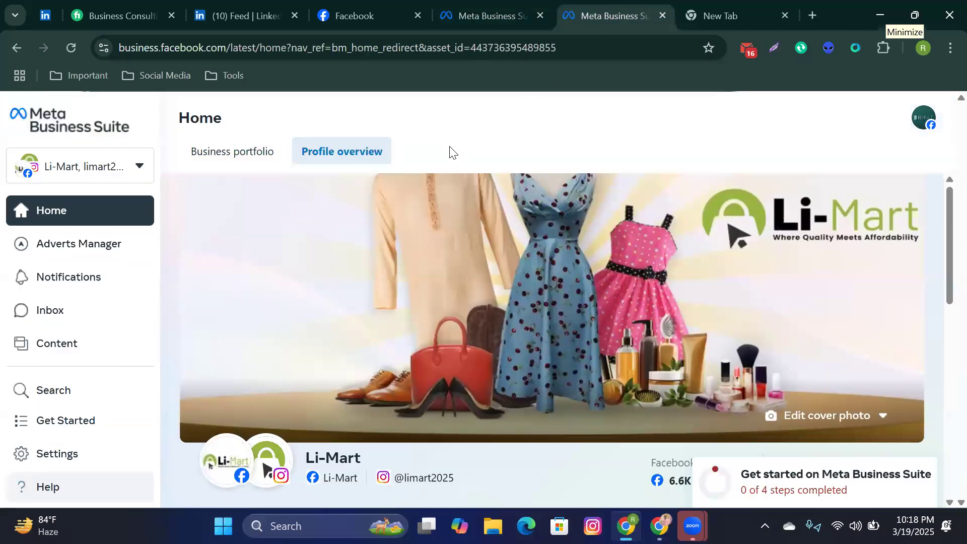
left_click_drag(608, 9, 508, 16)
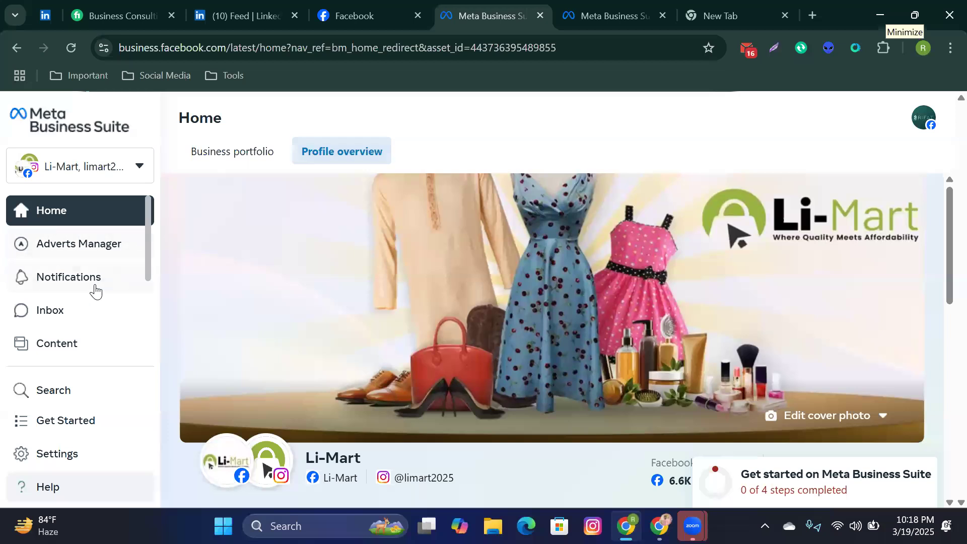
scroll(96, 291, "down", 3)
scroll(94, 288, "up", 3)
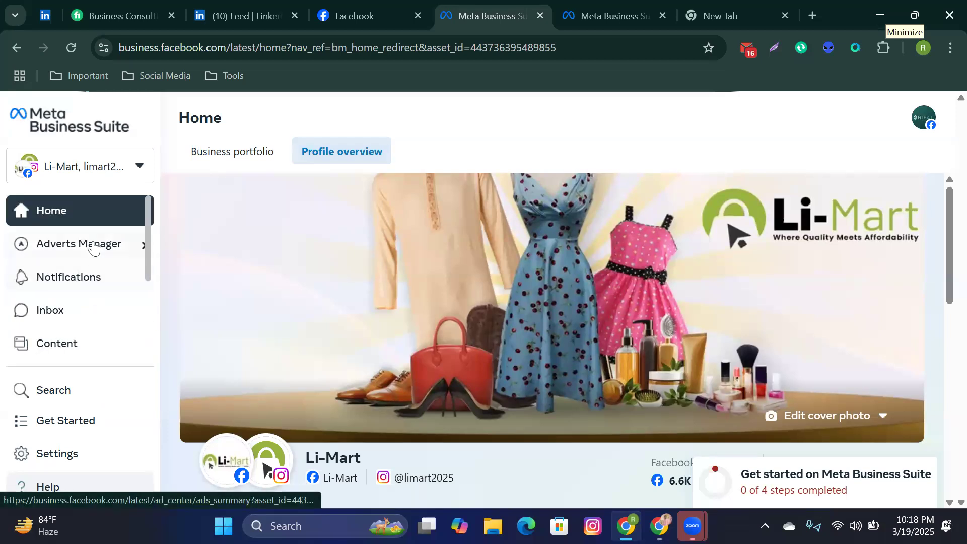
left_click(572, 13)
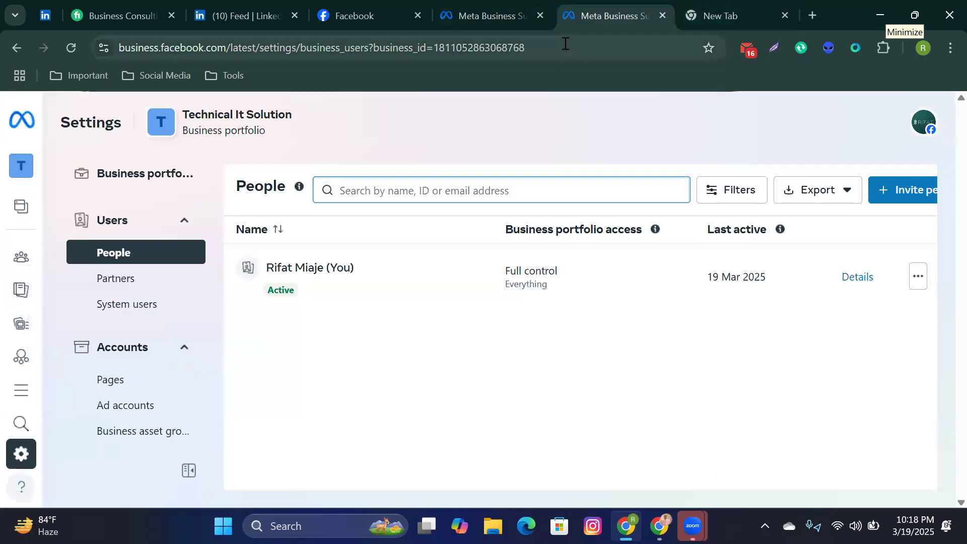
mouse_move(48, 313)
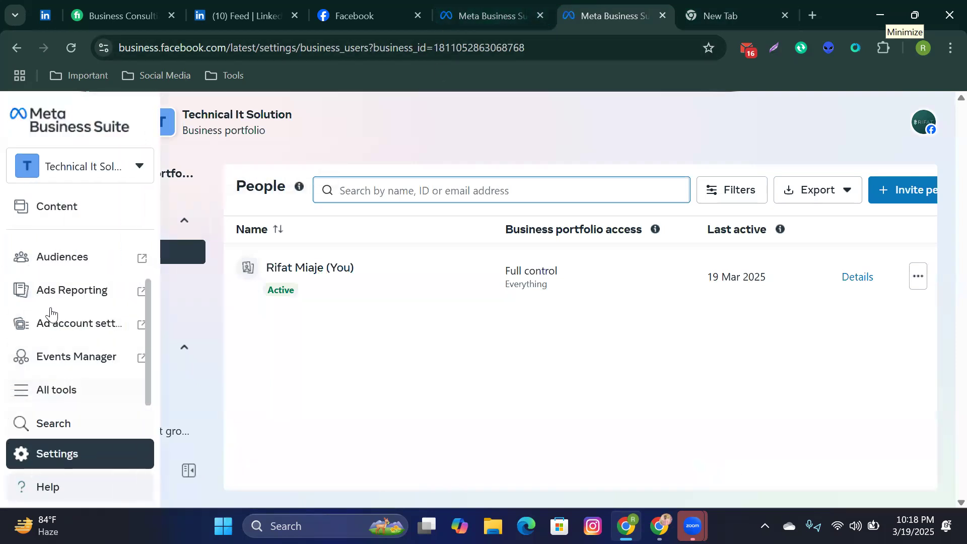
scroll(98, 228, "up", 3)
left_click(93, 222)
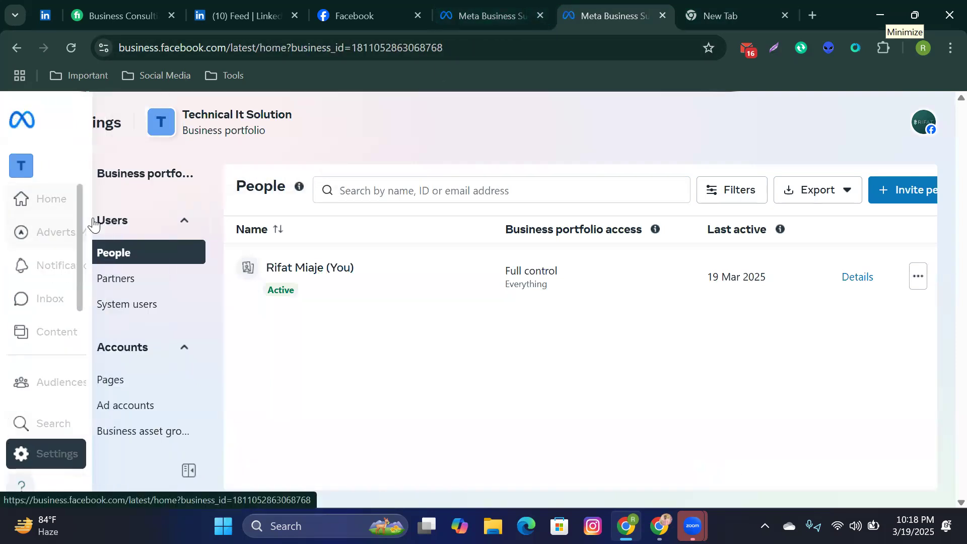
left_click(488, 9)
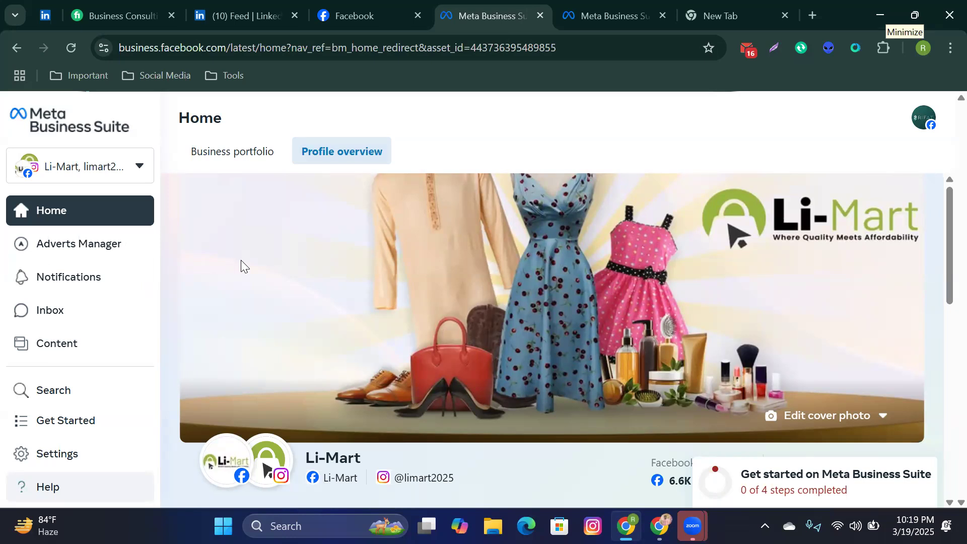
left_click(613, 10)
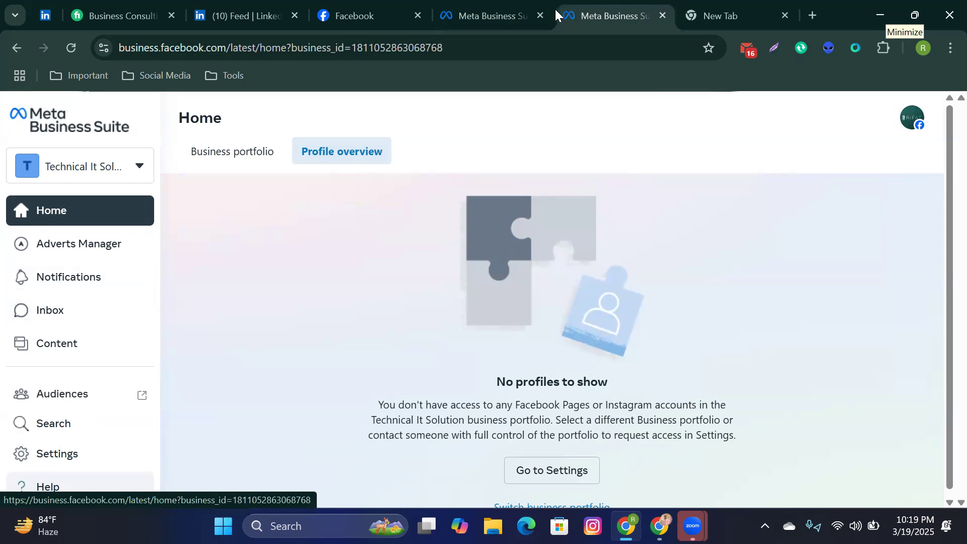
left_click(504, 7)
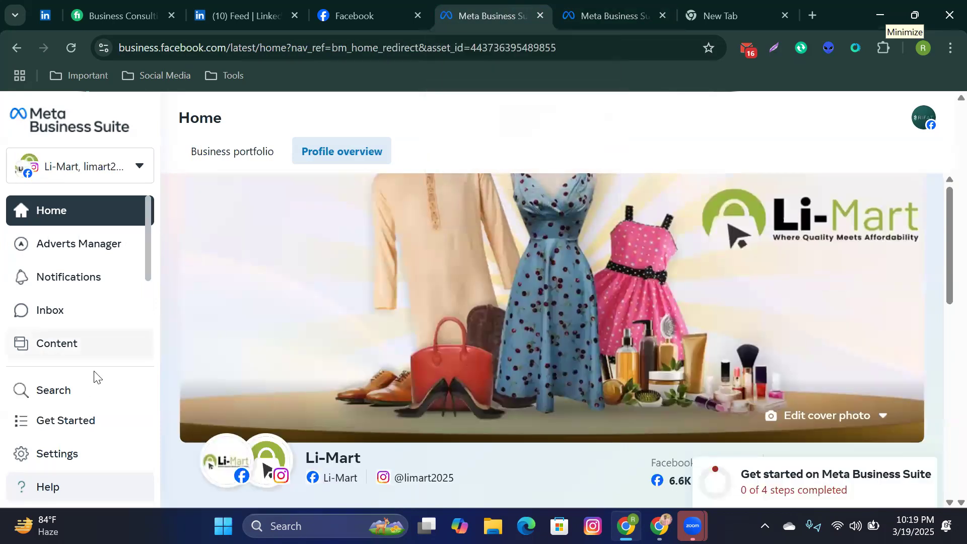
left_click(84, 446)
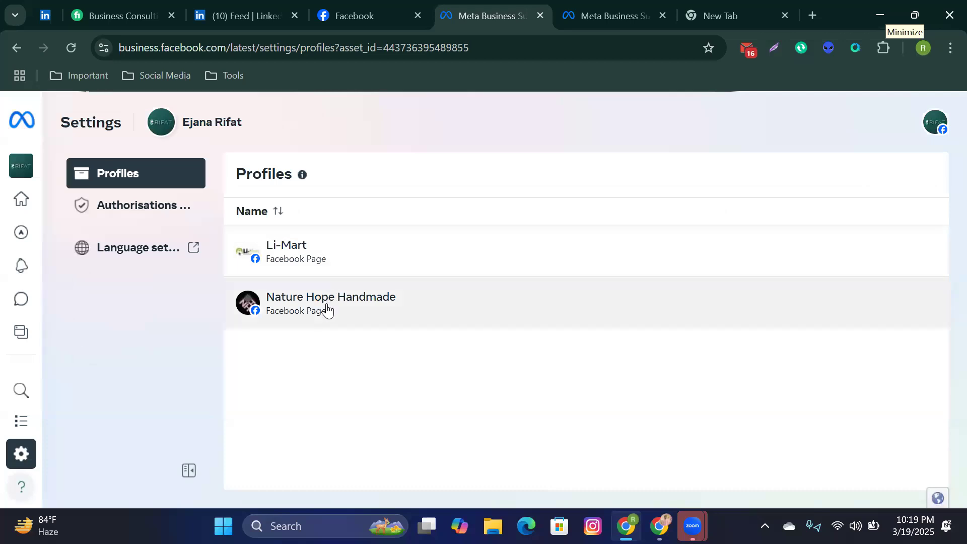
left_click(573, 16)
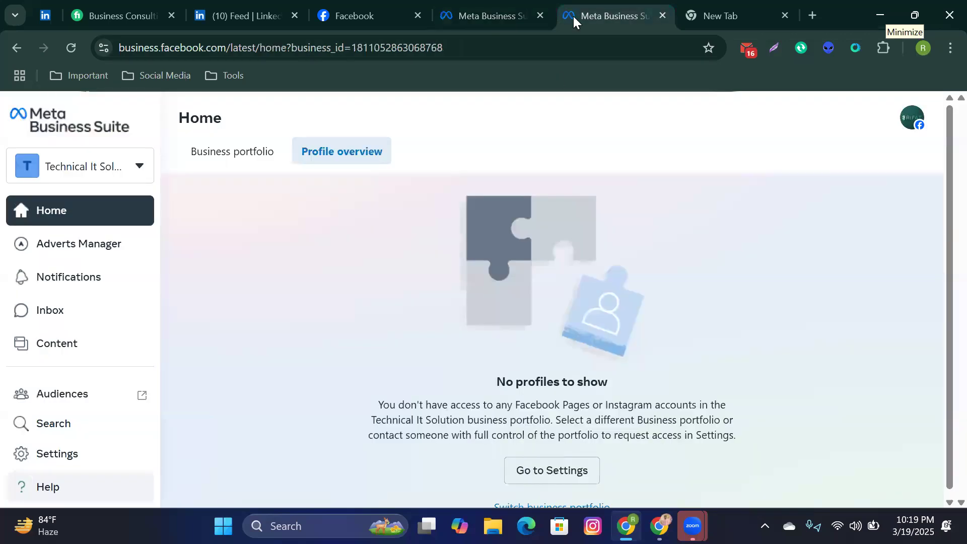
left_click(67, 459)
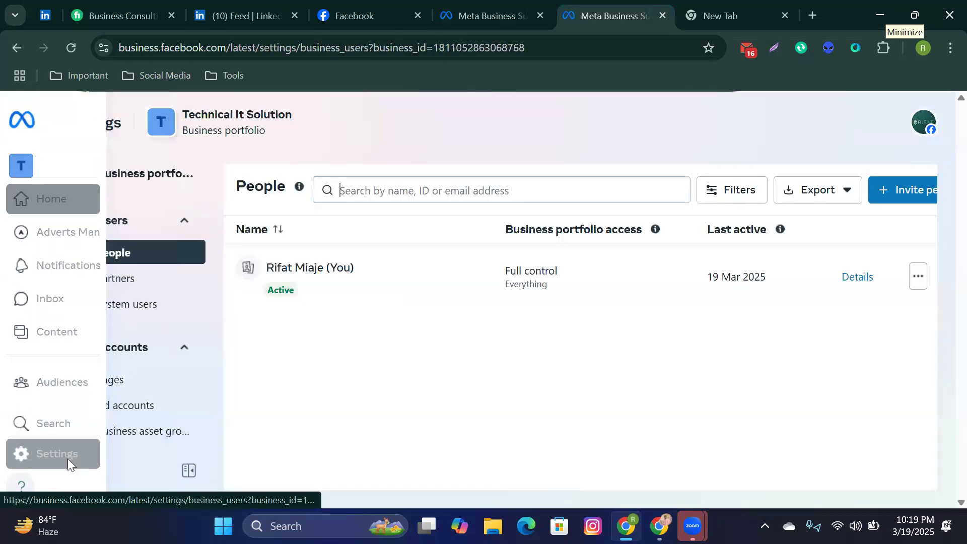
scroll(170, 305, "down", 7)
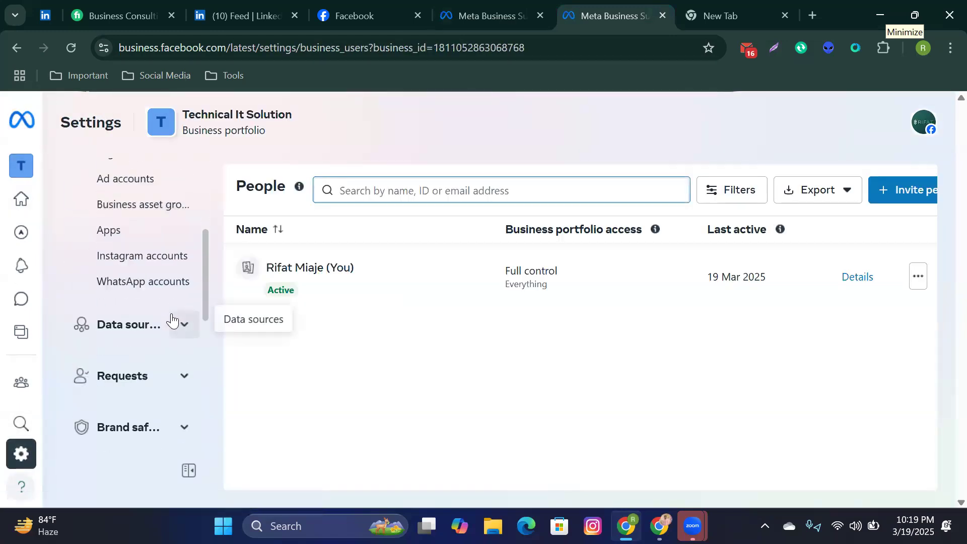
scroll(160, 353, "up", 6)
scroll(160, 355, "up", 2)
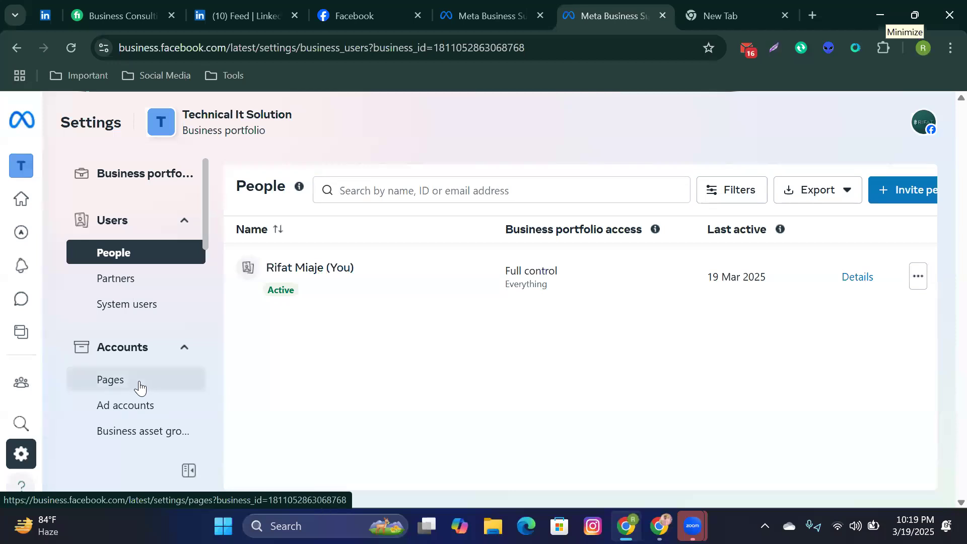
Step: Show the portfolio's claimed Pages and expand the Add options for a Page
left_click(140, 387)
scroll(504, 284, "down", 1)
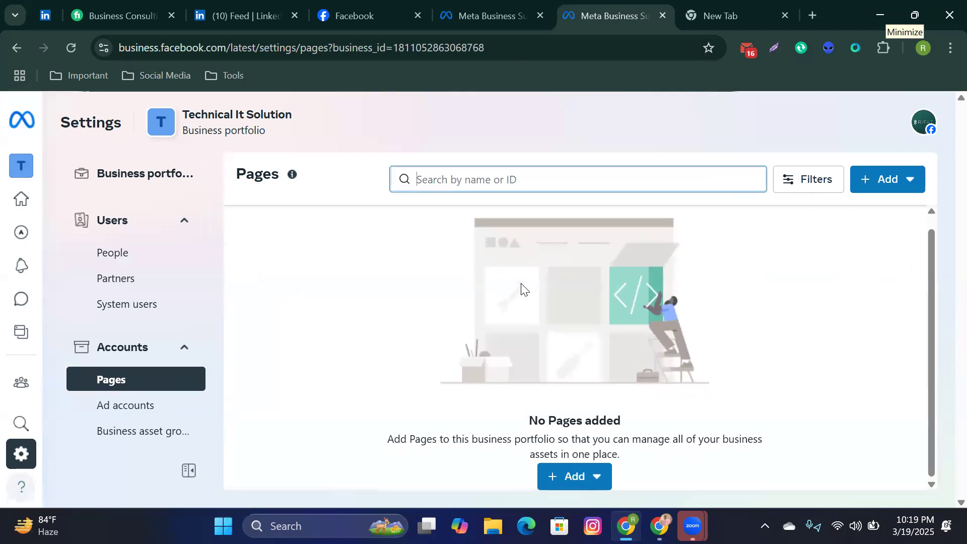
left_click(895, 185)
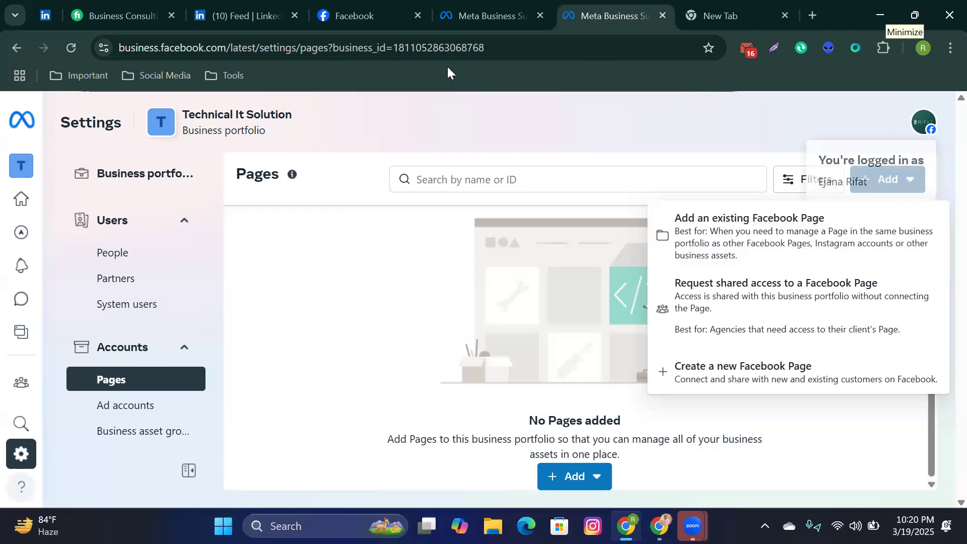
Step: Check profiles in the Facebook tab, then return and choose to request shared access to a Page
left_click(360, 14)
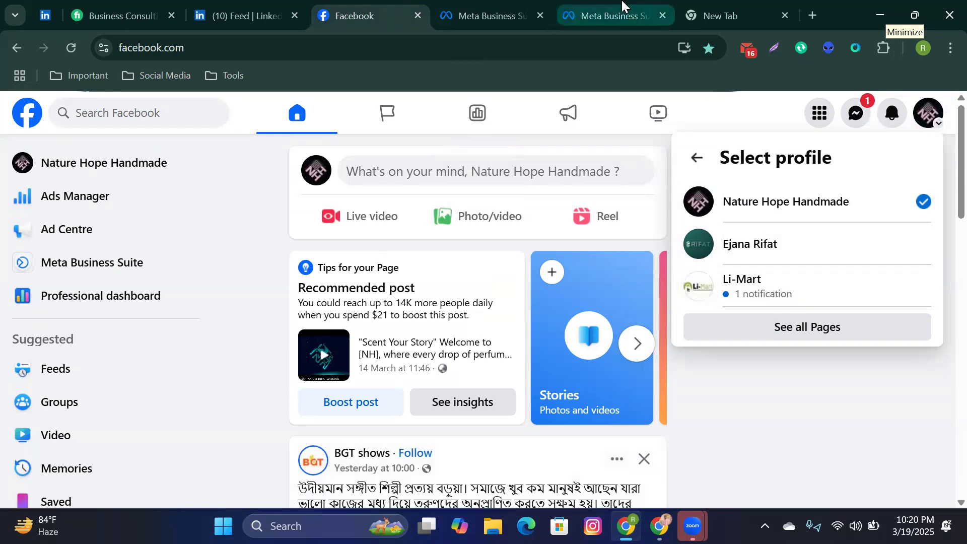
left_click(618, 14)
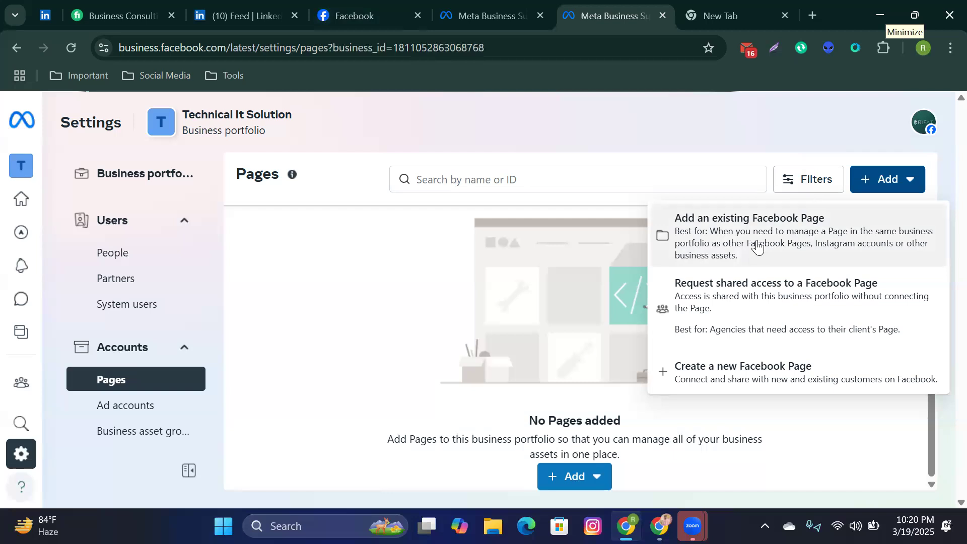
left_click(746, 290)
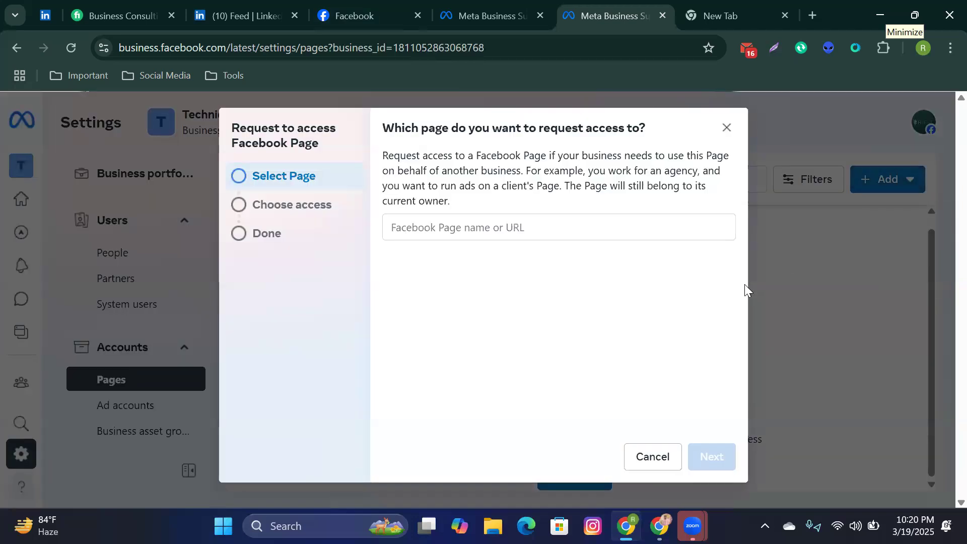
Step: Search 'Technical' and select the Technical It Solution Page for the access request
left_click(482, 227)
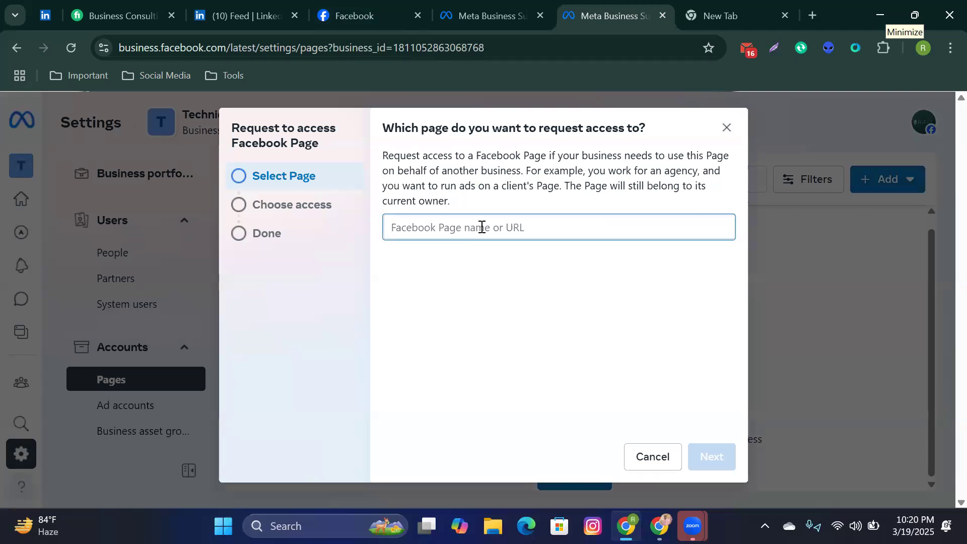
type("Tech")
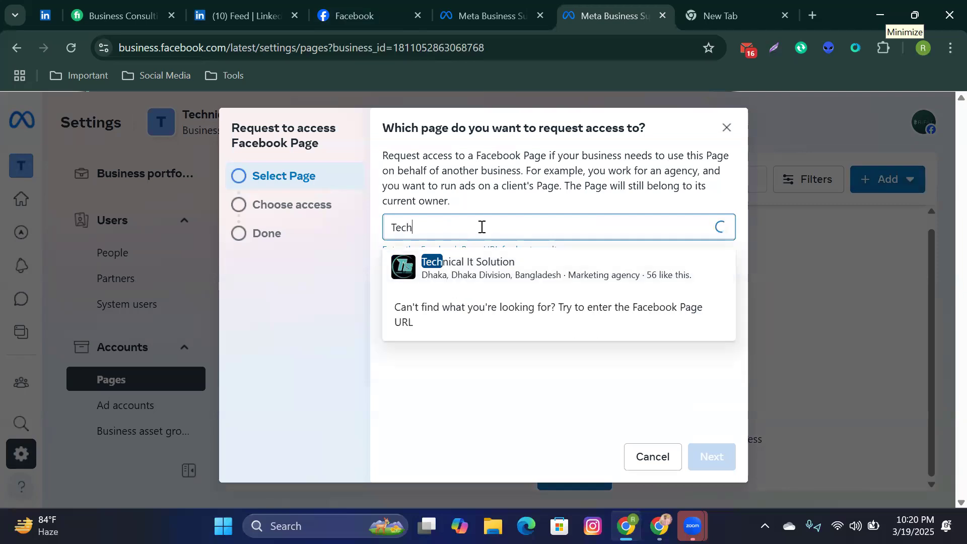
type("nical")
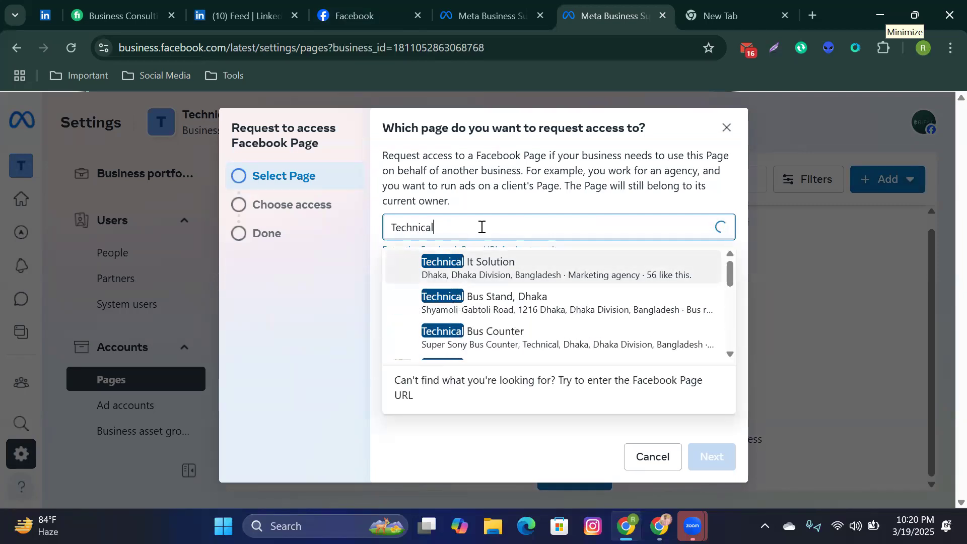
left_click(484, 283)
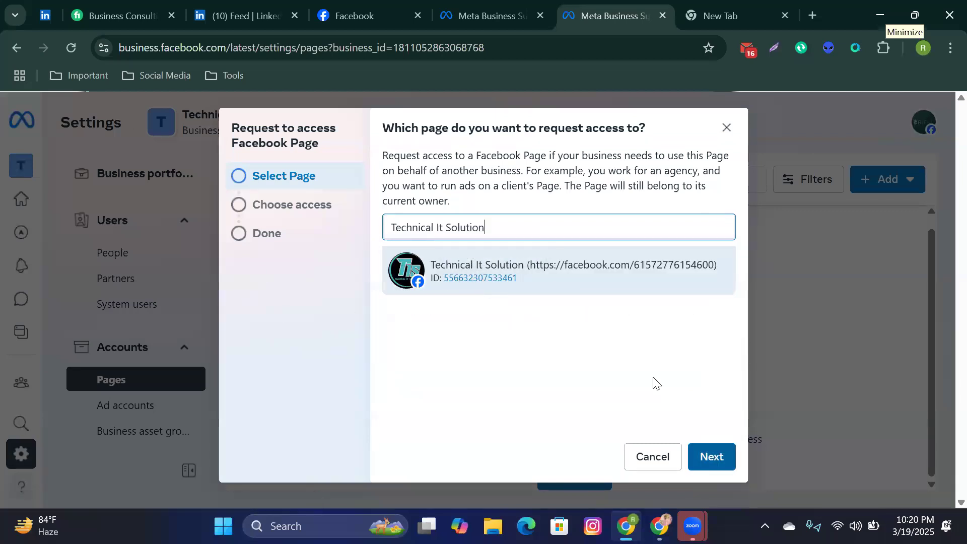
left_click(712, 457)
Step: Grant Everything (except sensitive actions) full control, confirm the request, and close the confirmation
scroll(602, 354, "down", 6)
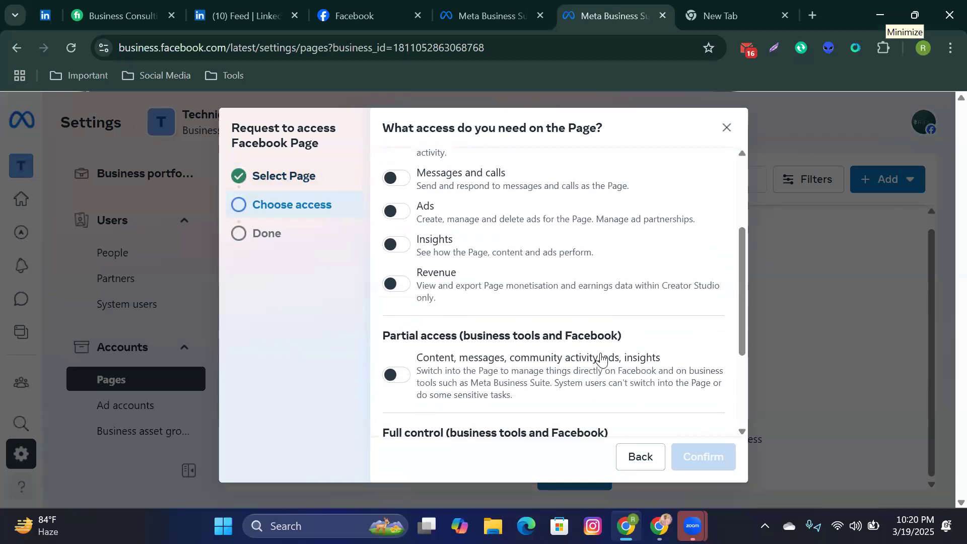
scroll(485, 361, "up", 2)
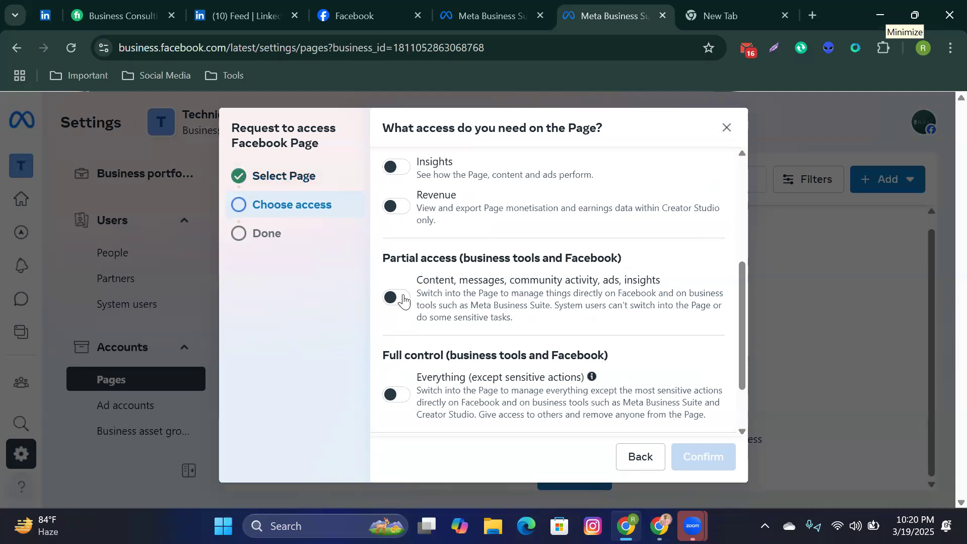
left_click(402, 396)
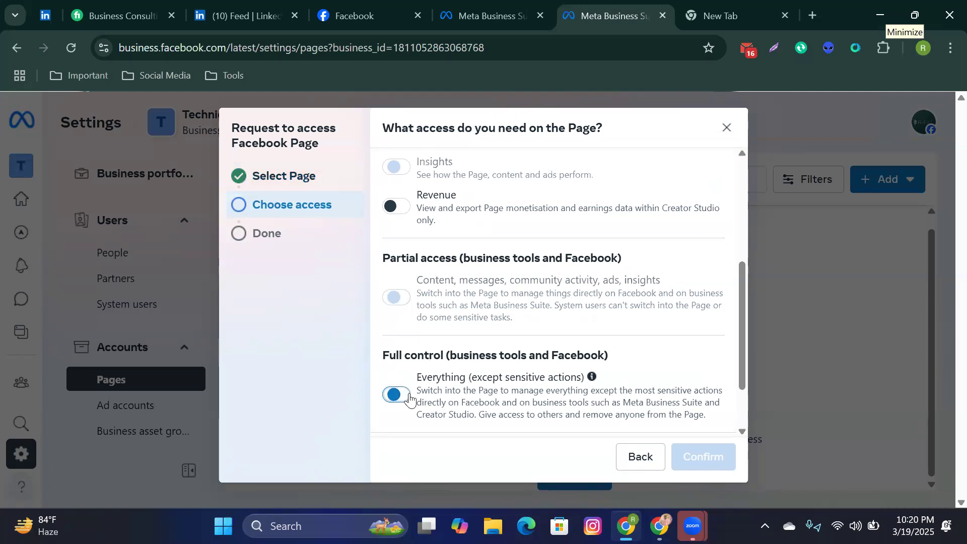
scroll(590, 398, "down", 2)
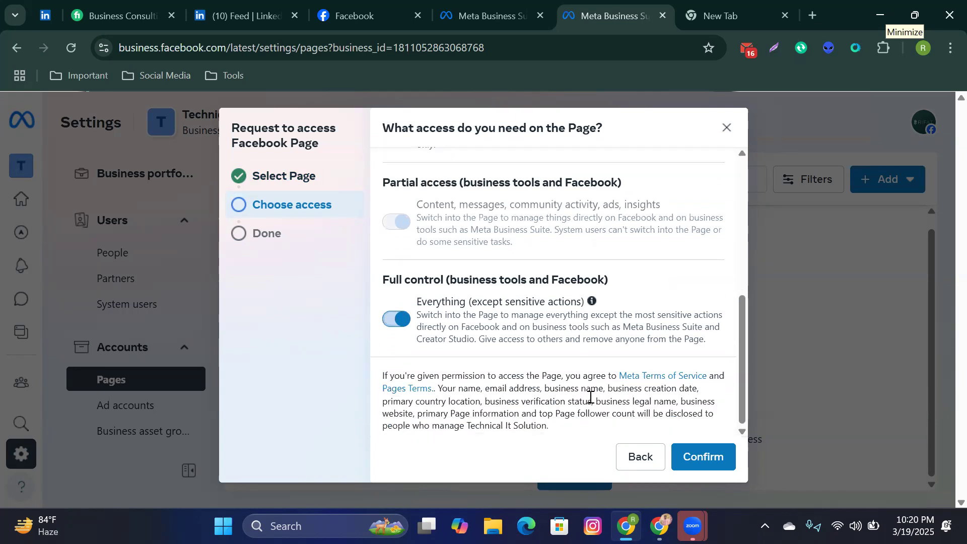
left_click(703, 457)
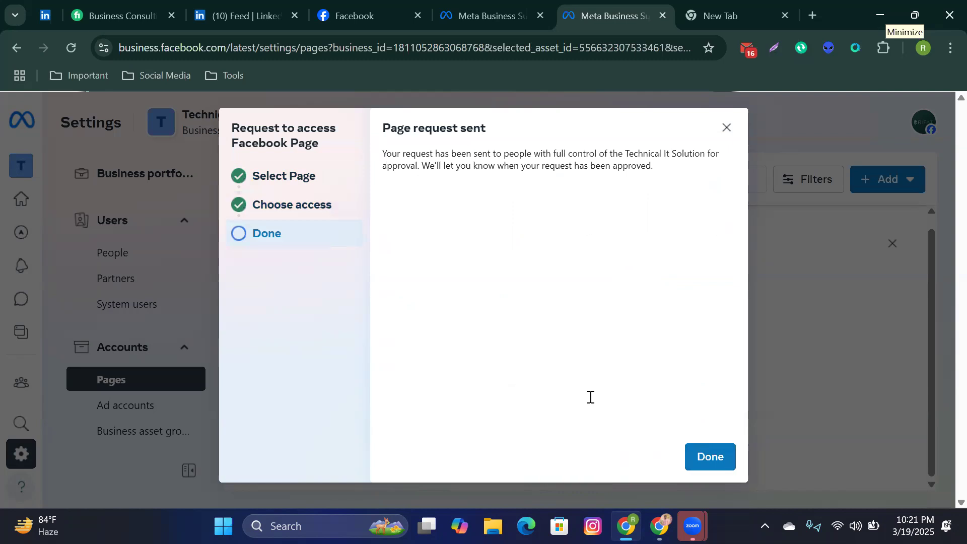
left_click(711, 457)
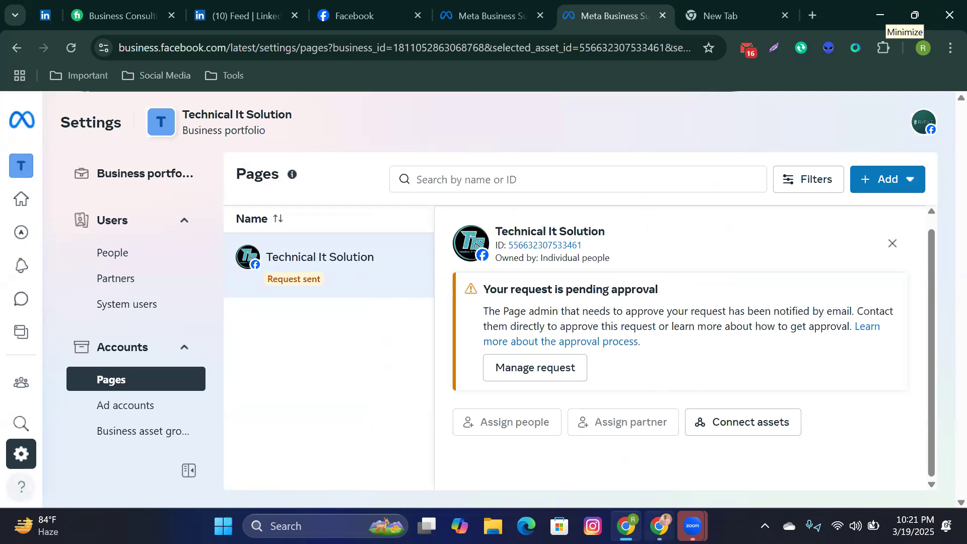
Step: Bring the other Chrome profile's New Tab window to the front from the taskbar
mouse_move(659, 526)
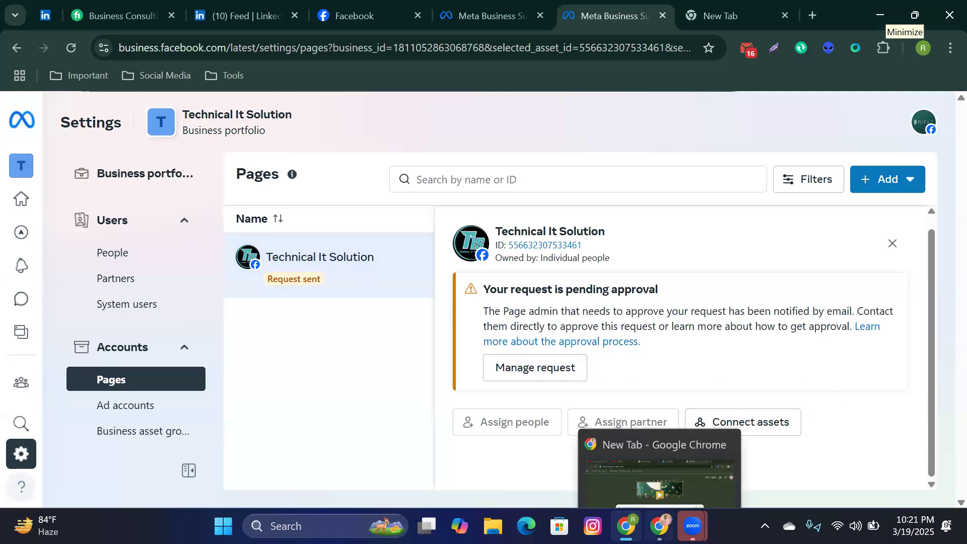
left_click(654, 476)
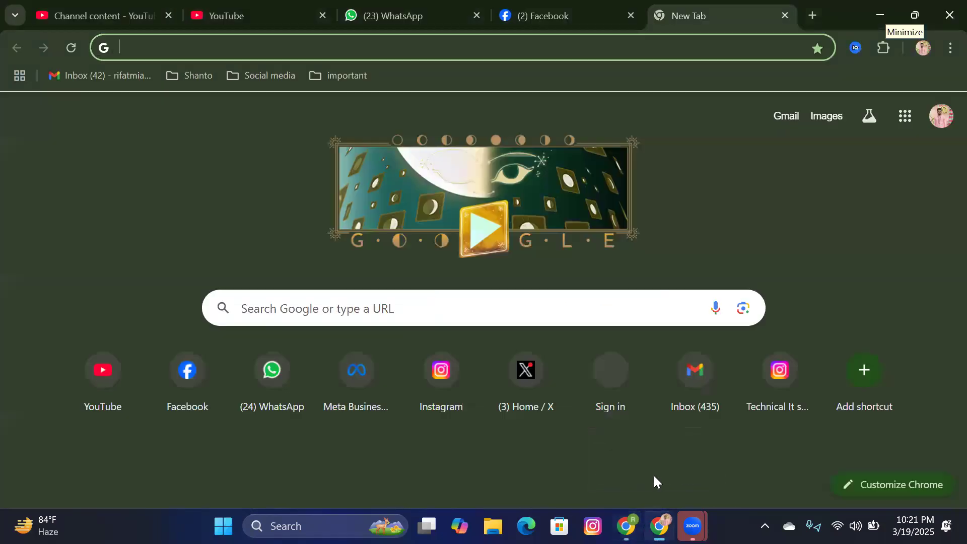
Step: Open Facebook and go to the Technical It Solution access-request notification
left_click(192, 373)
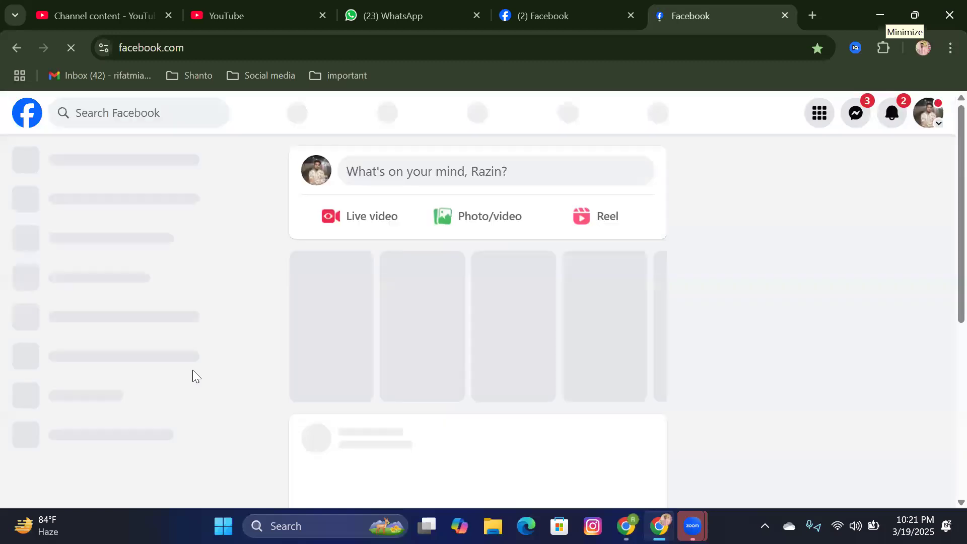
left_click(903, 115)
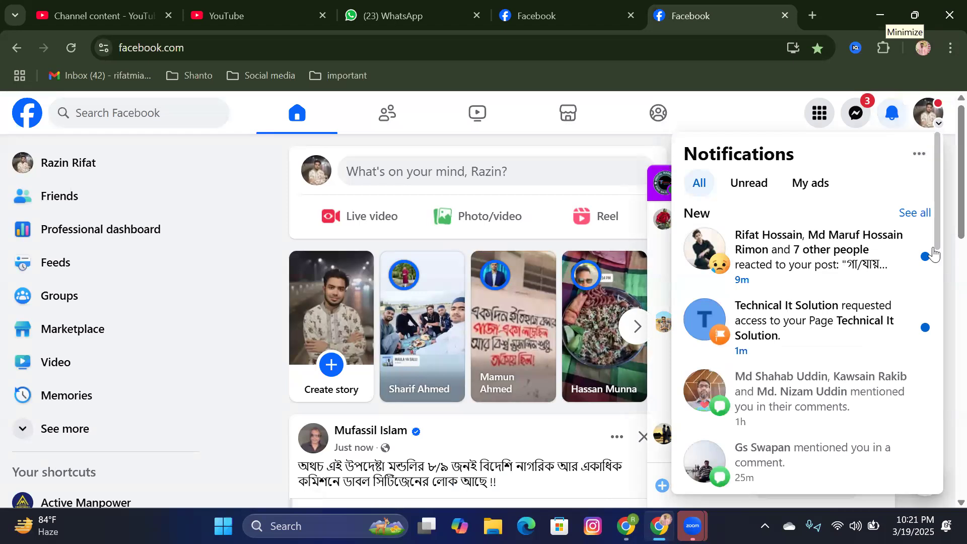
left_click(835, 329)
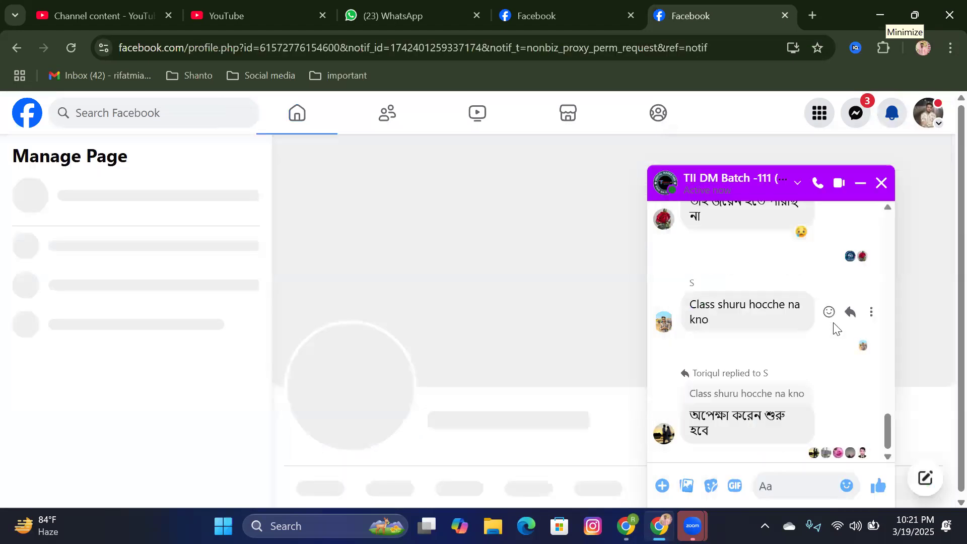
Step: Close the group chat, look at the Page's extra options, then choose Switch in Manage Page
left_click(883, 184)
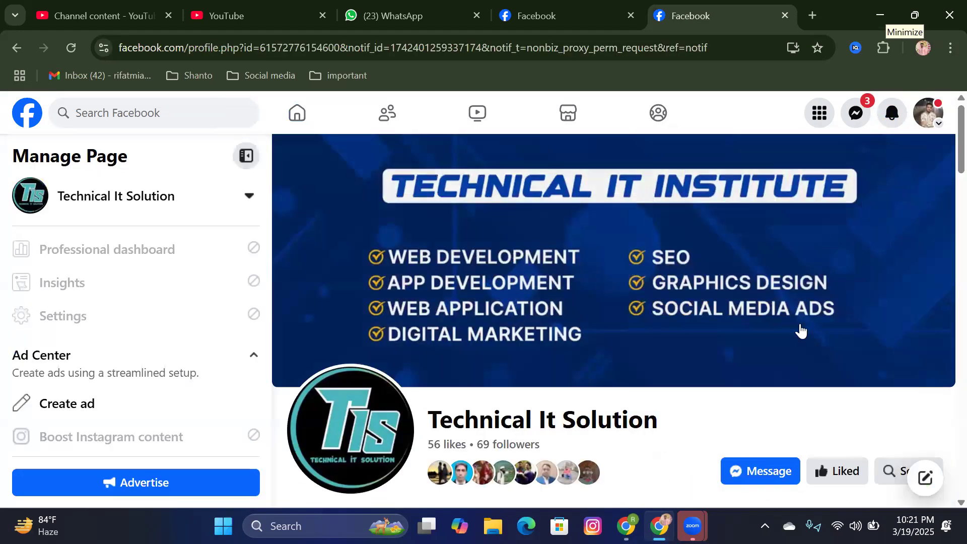
scroll(799, 328, "down", 5)
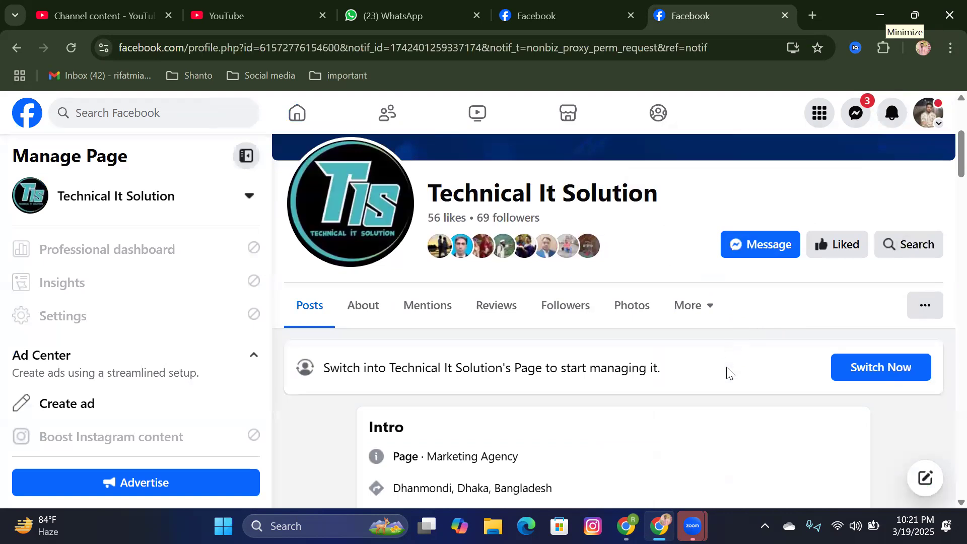
left_click(925, 306)
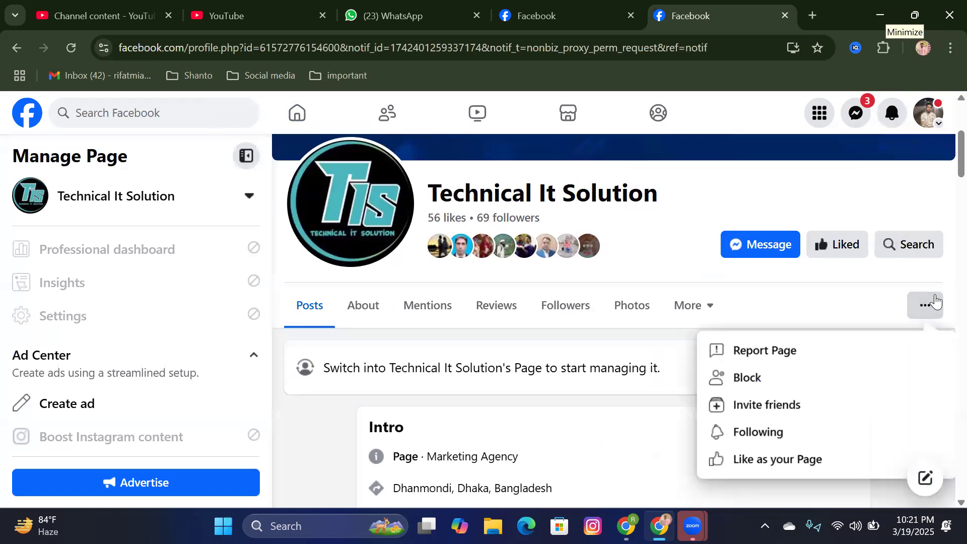
left_click(640, 351)
scroll(642, 360, "down", 9)
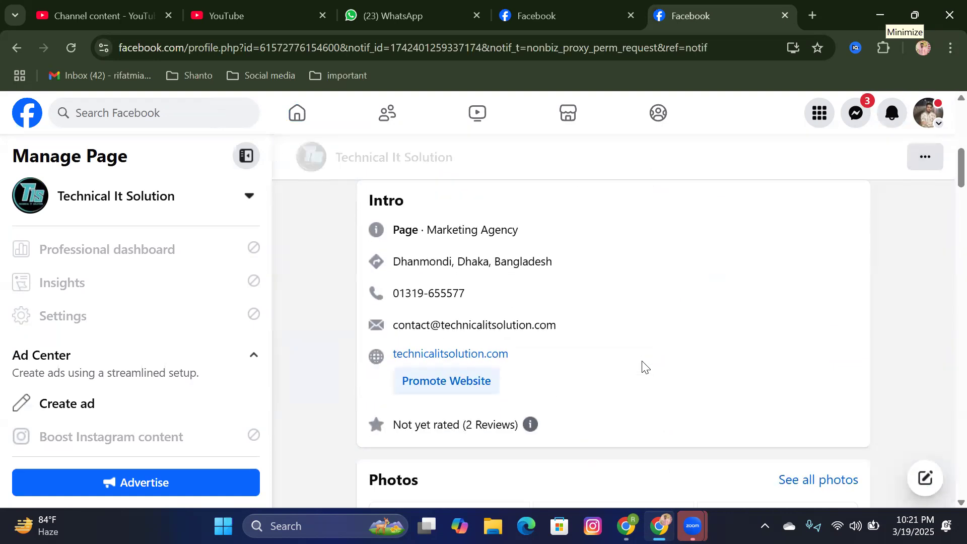
scroll(493, 386, "down", 1)
scroll(44, 389, "down", 6)
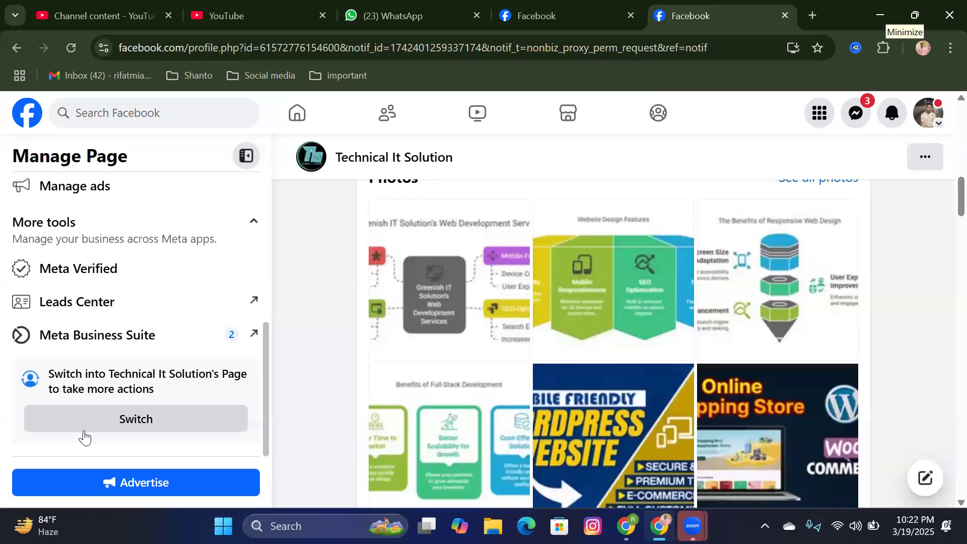
left_click(83, 431)
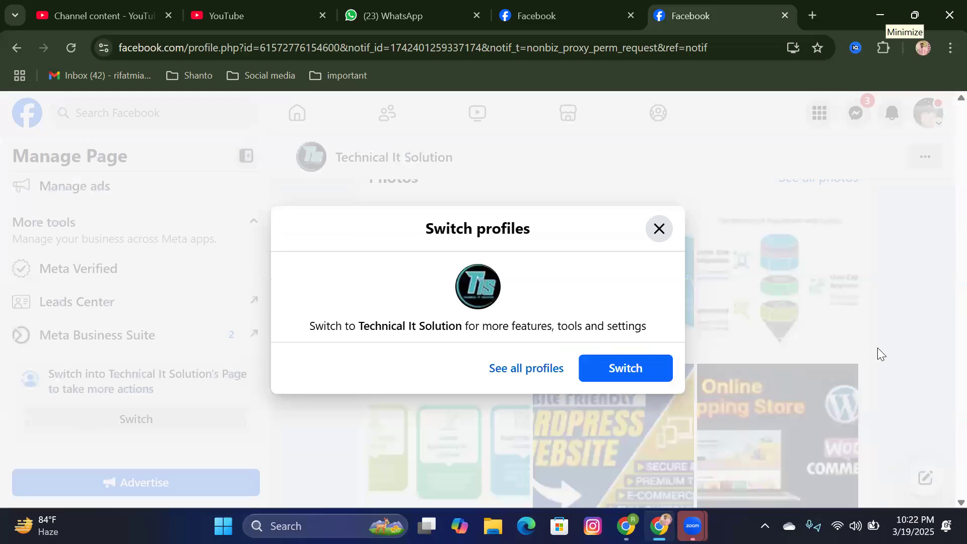
Step: Switch into the Technical It Solution Page profile and check its notifications
left_click(649, 375)
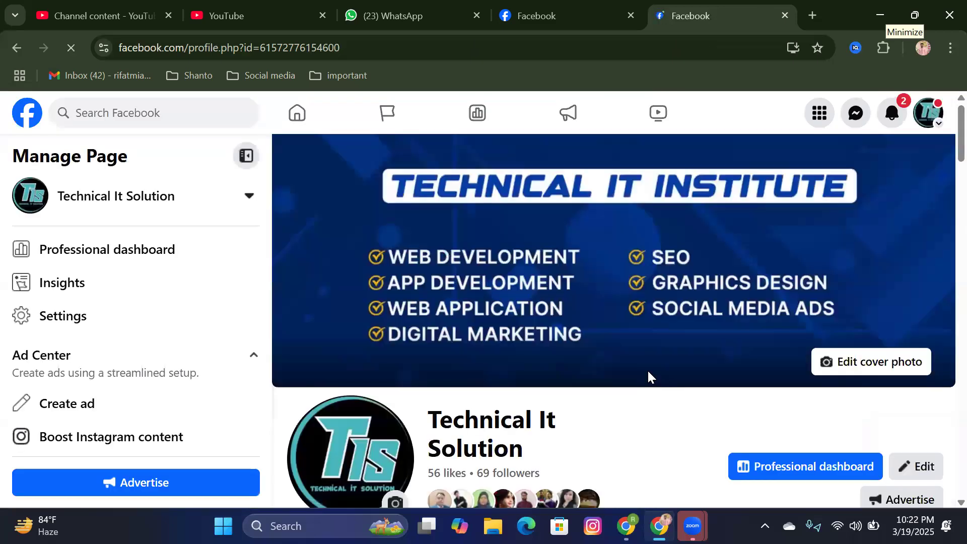
left_click(893, 115)
scroll(815, 262, "down", 2)
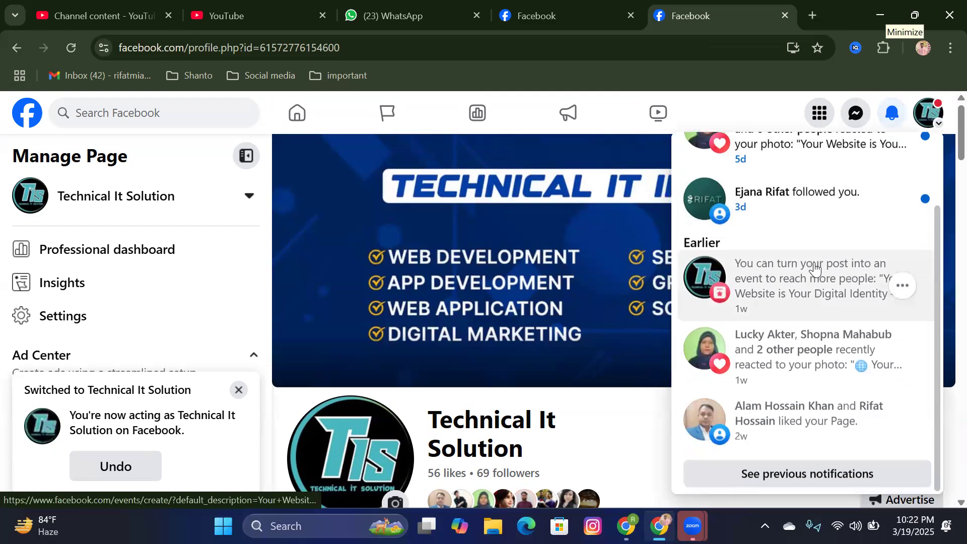
scroll(791, 316, "up", 2)
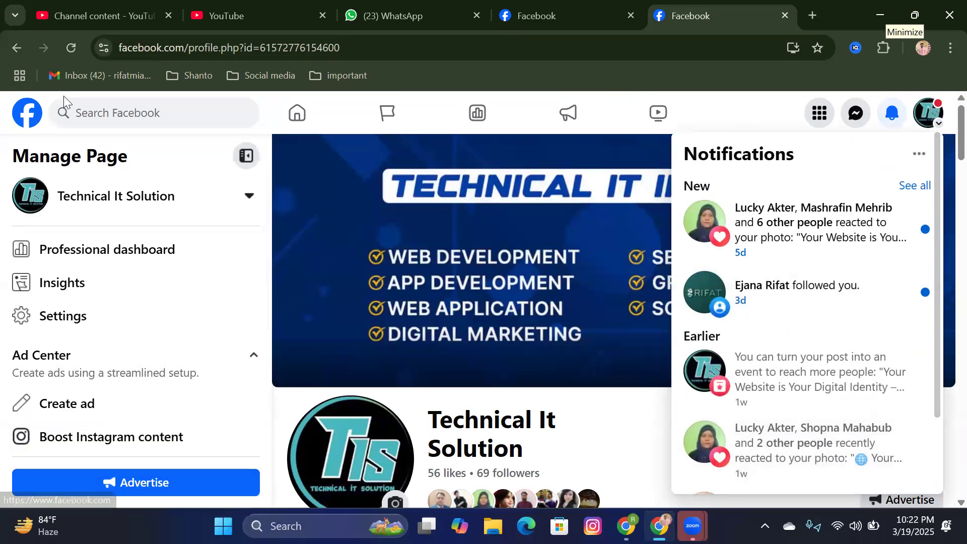
Step: Reload Facebook and scroll through the Page profile showing 56 likes and 69 followers
left_click(71, 48)
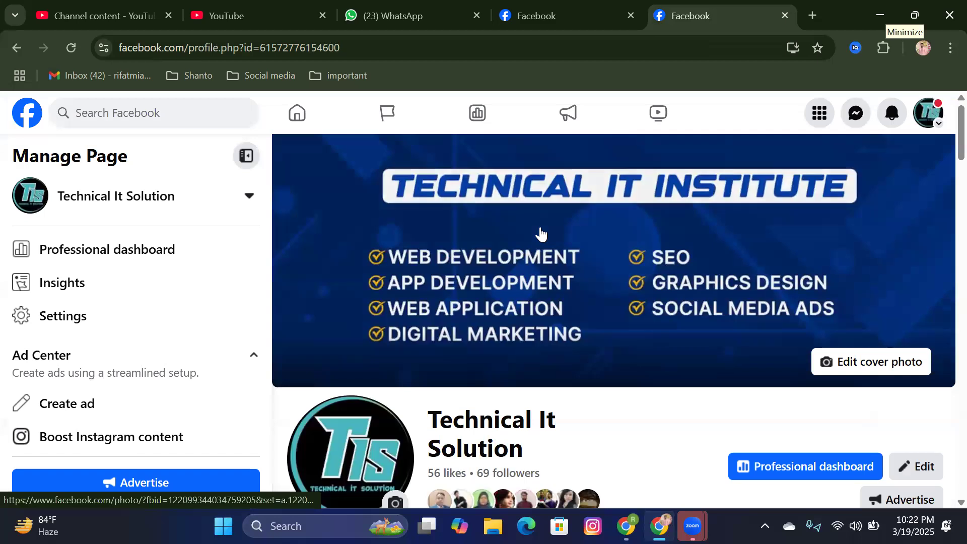
scroll(221, 330, "down", 4)
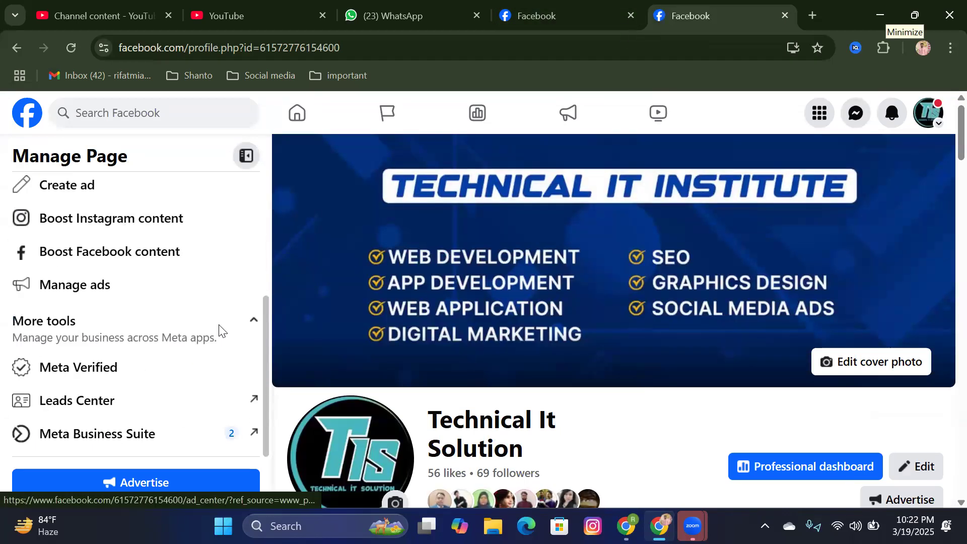
scroll(643, 388, "down", 8)
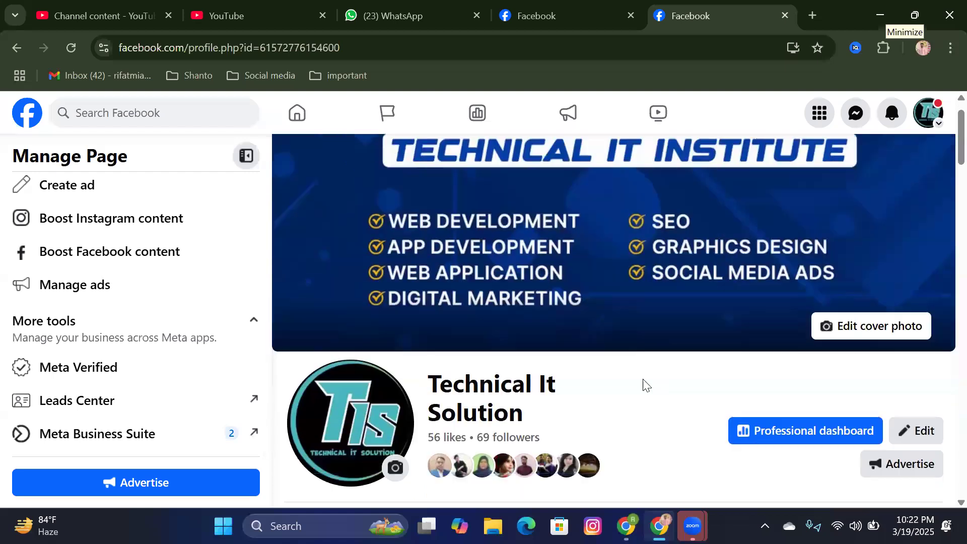
scroll(643, 391, "down", 7)
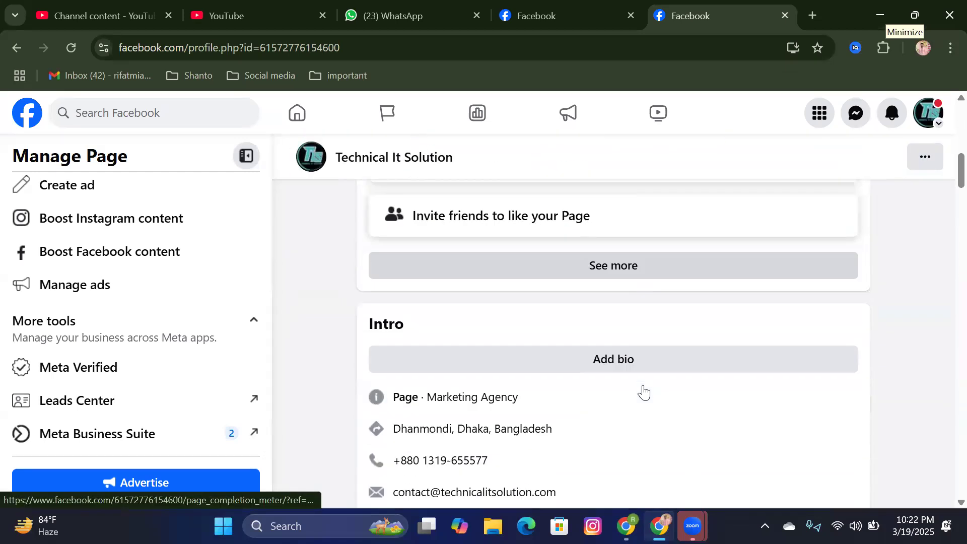
scroll(643, 392, "up", 15)
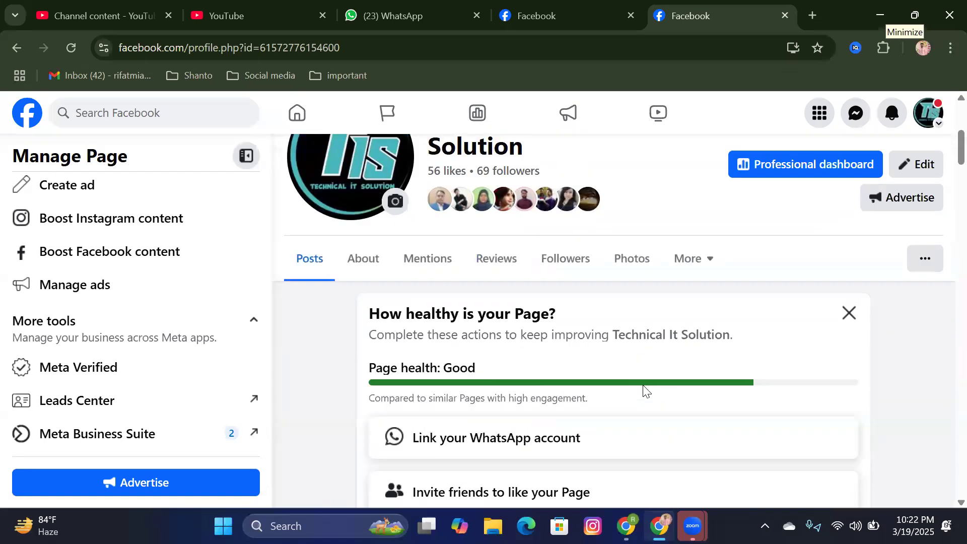
left_click(893, 120)
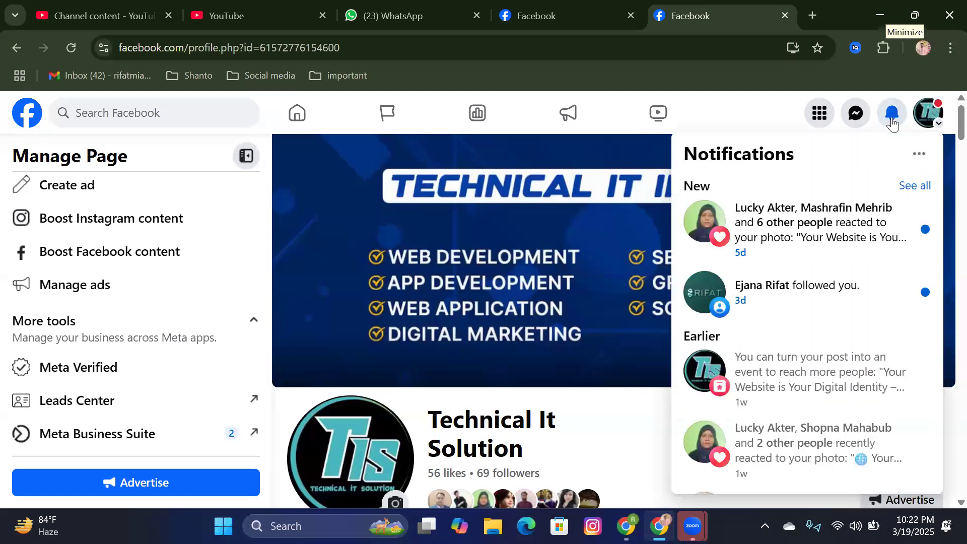
scroll(829, 329, "down", 2)
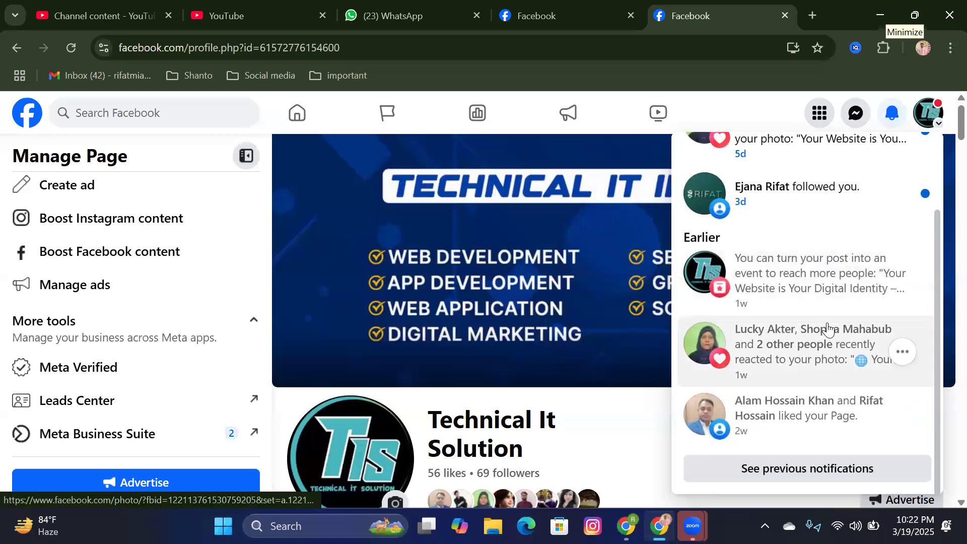
scroll(826, 352, "up", 3)
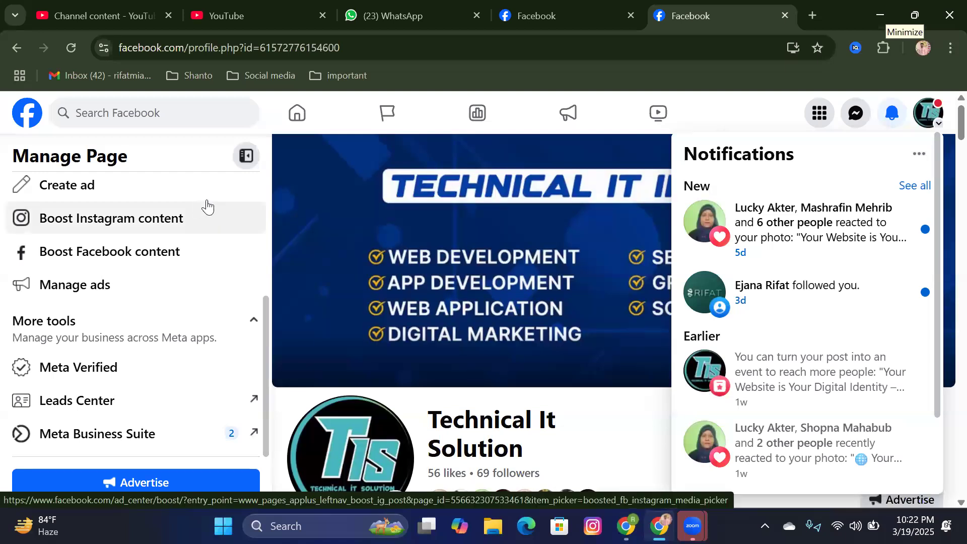
left_click(344, 123)
scroll(179, 298, "up", 4)
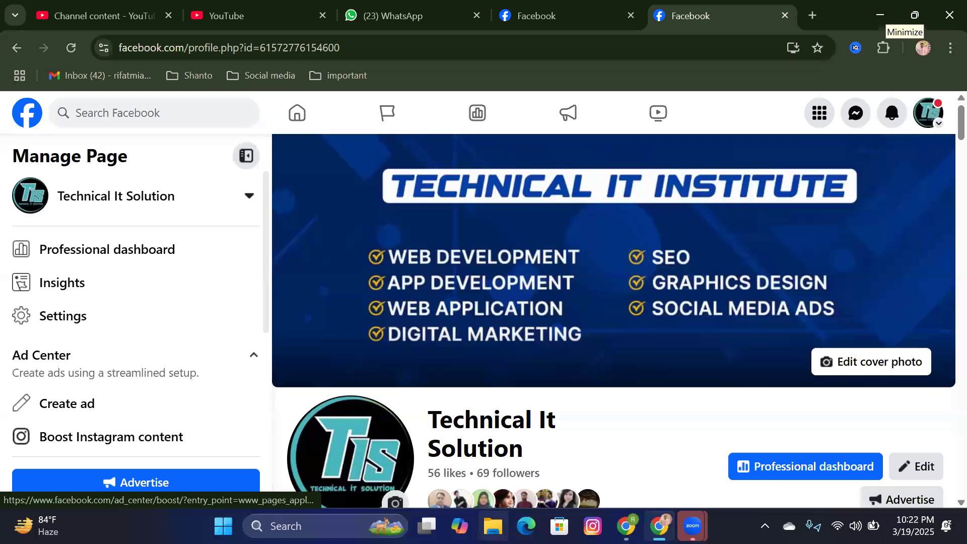
left_click(545, 7)
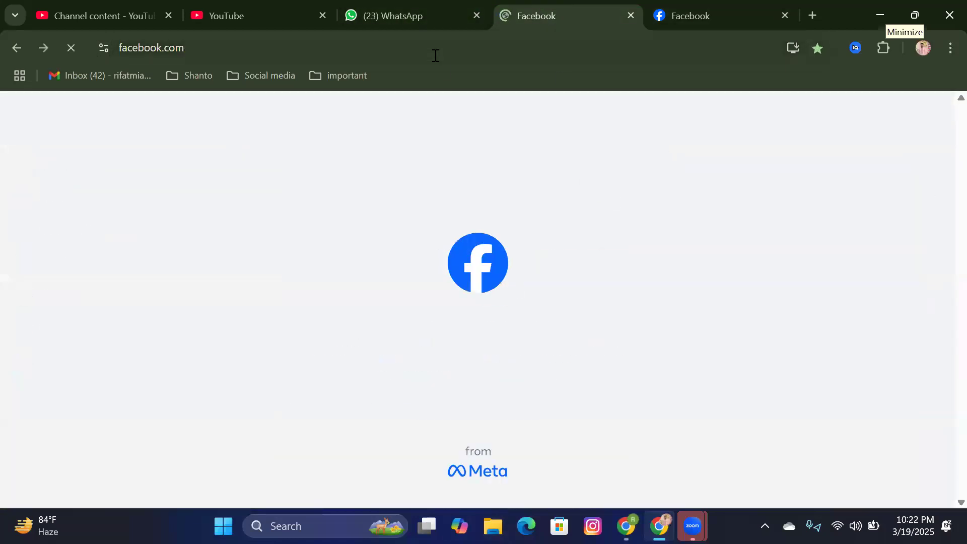
Step: Return to Meta Business Suite and choose Add > Add an existing Facebook Page
mouse_move(659, 526)
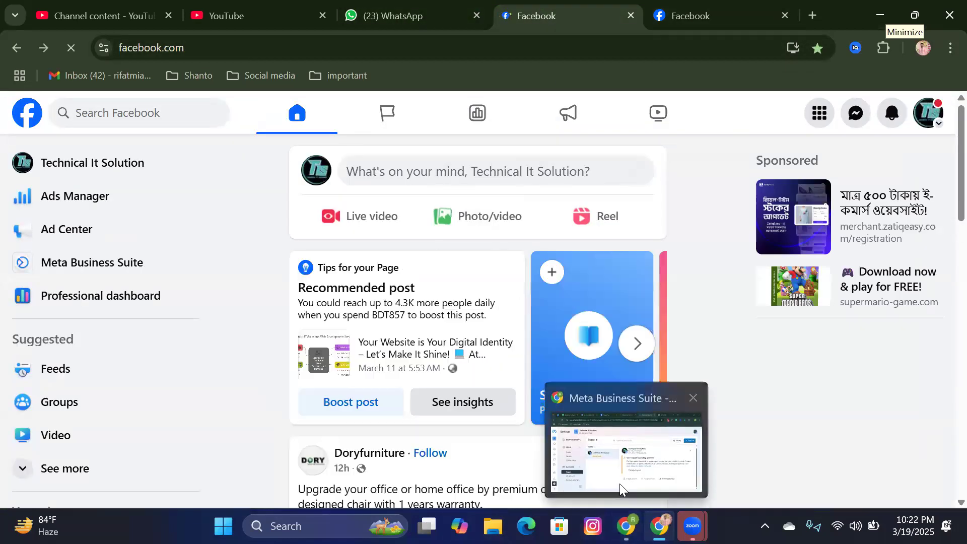
left_click(620, 481)
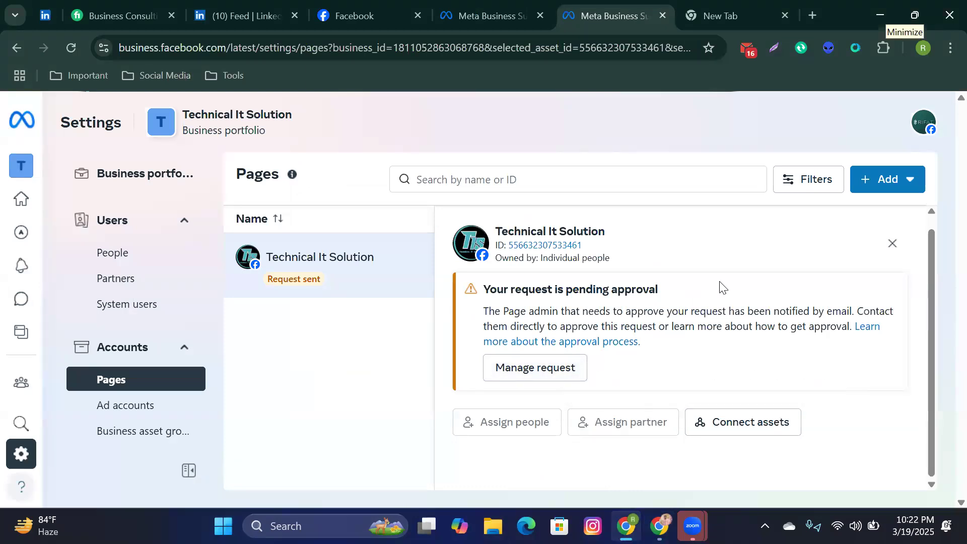
left_click(865, 191)
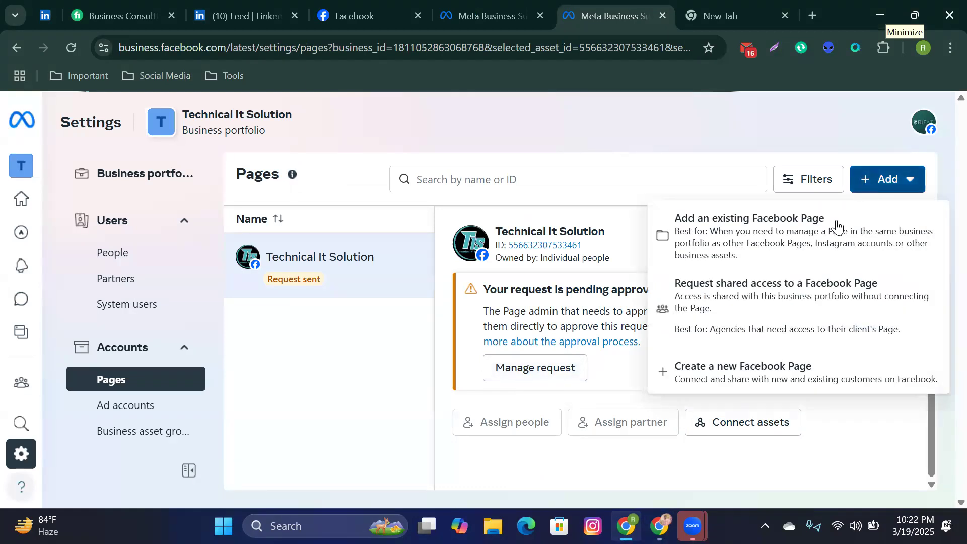
left_click(749, 252)
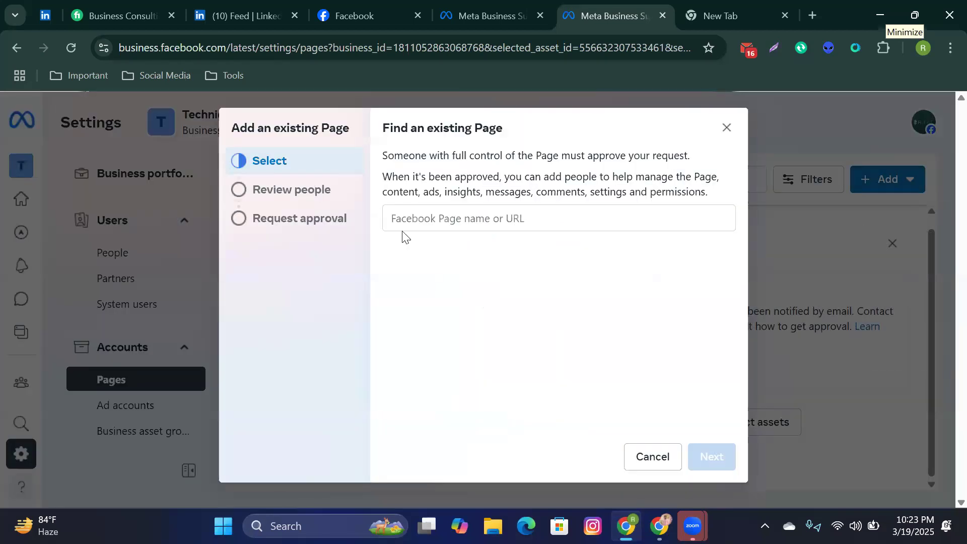
Step: Focus the Page name field, then dismiss the Add an existing Page dialog
left_click(433, 217)
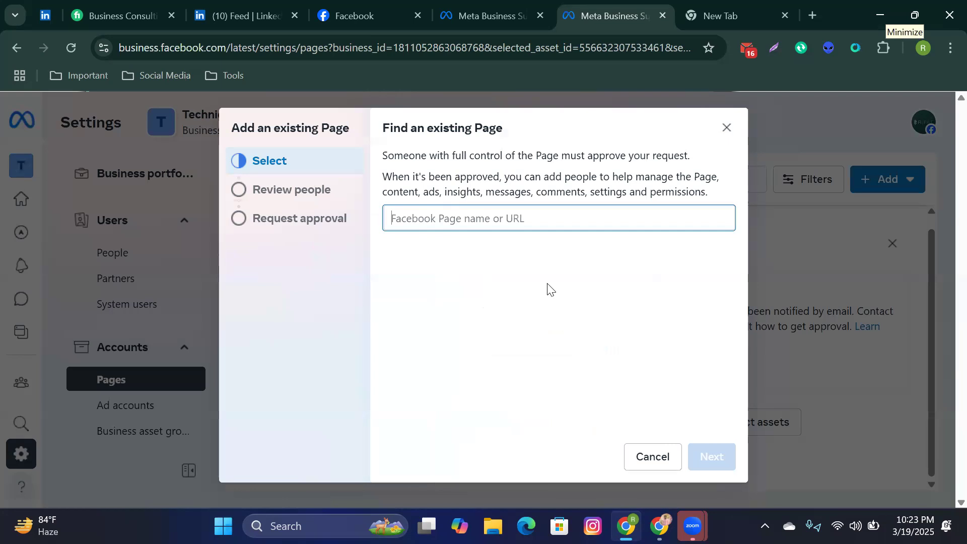
left_click(727, 128)
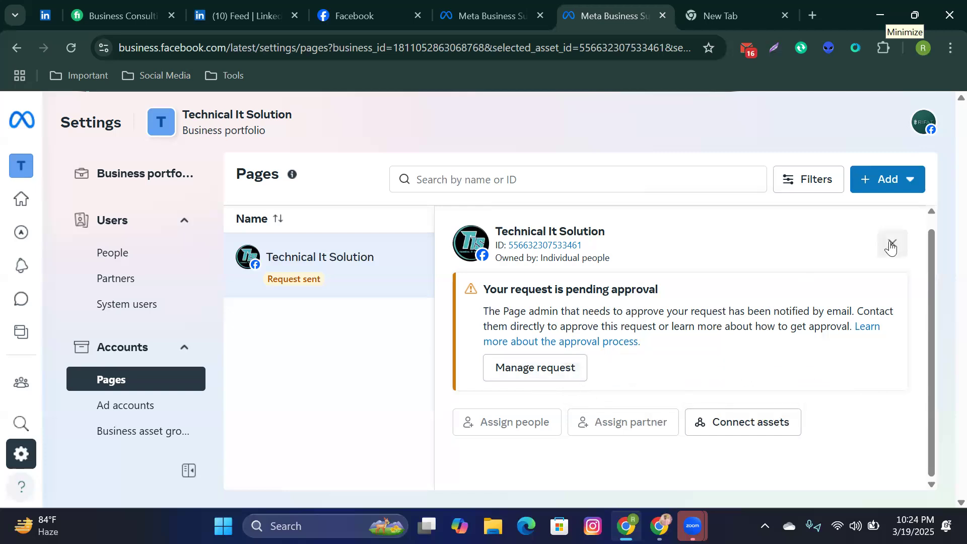
Step: Try adding Technical It Solution as an existing Page via 'Te', dismiss the refusal, and return to Facebook
left_click(876, 197)
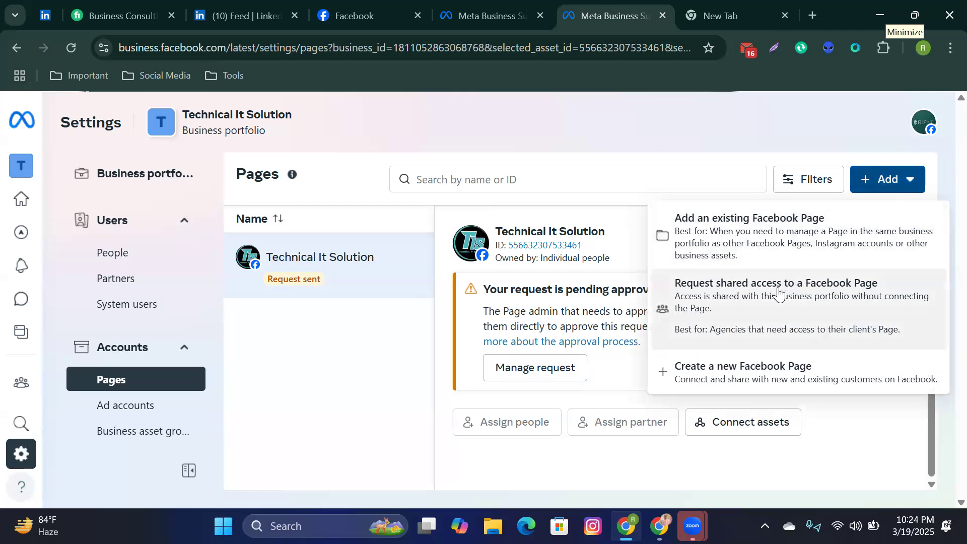
left_click(773, 245)
left_click(467, 219)
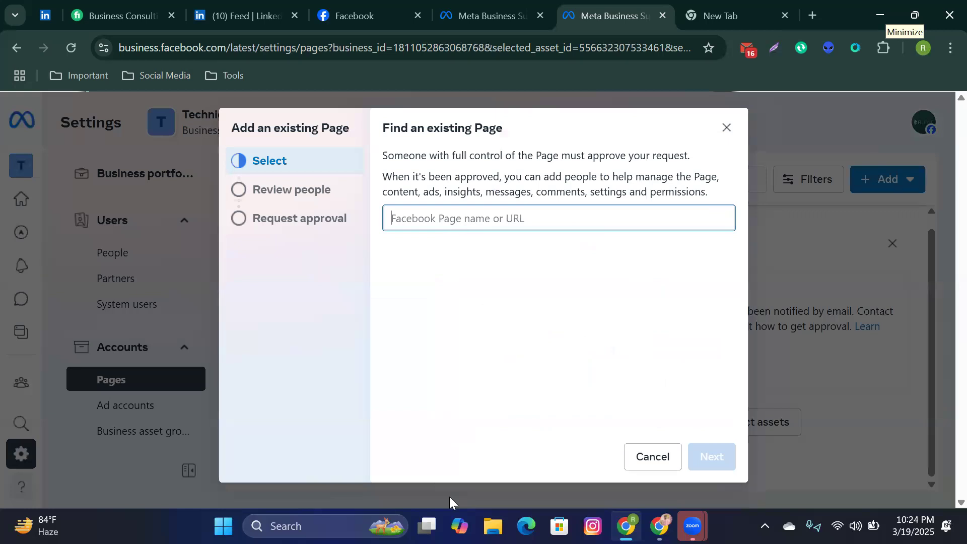
type("Technical It Solution")
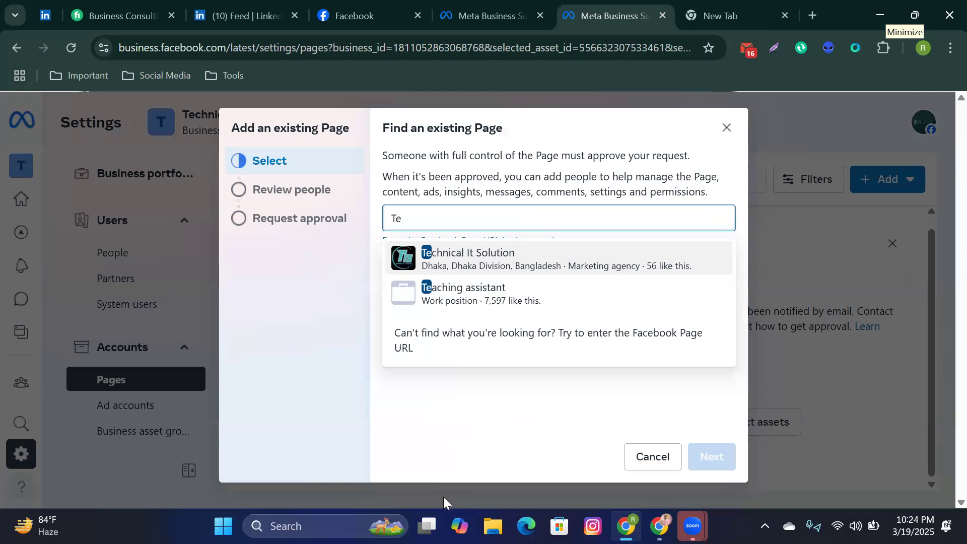
left_click(545, 260)
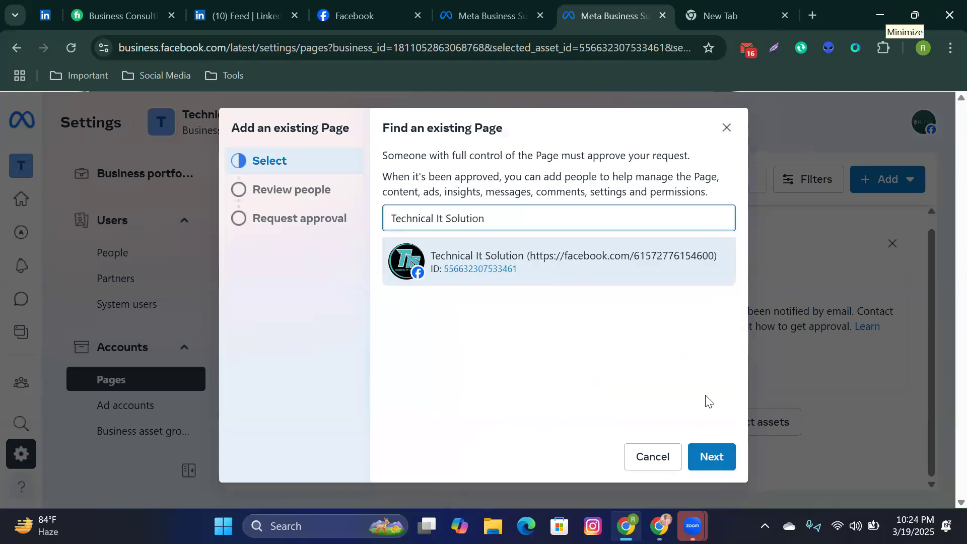
left_click(711, 457)
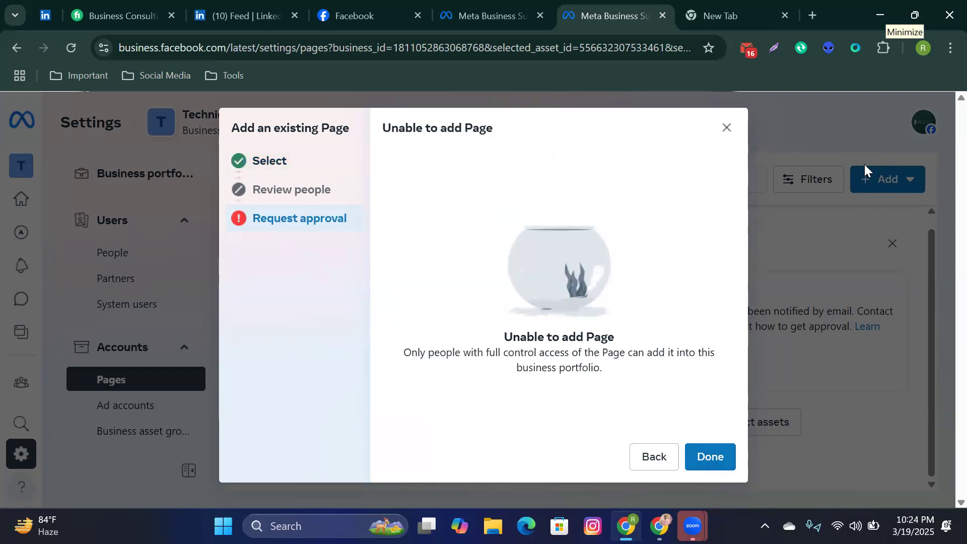
left_click(726, 128)
left_click(347, 16)
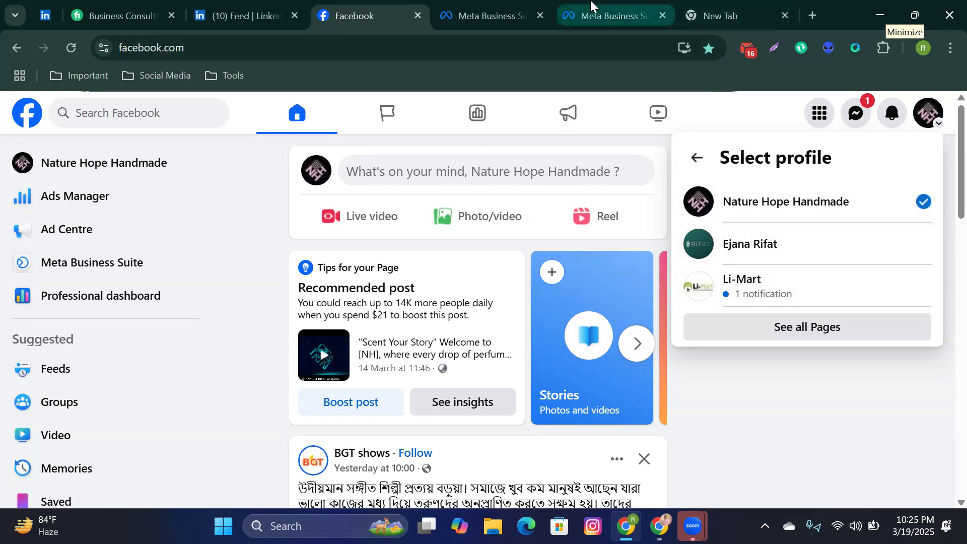
Step: Back in Meta Business Suite, open and then close the Add an existing Page dialog
left_click(623, 15)
left_click(886, 181)
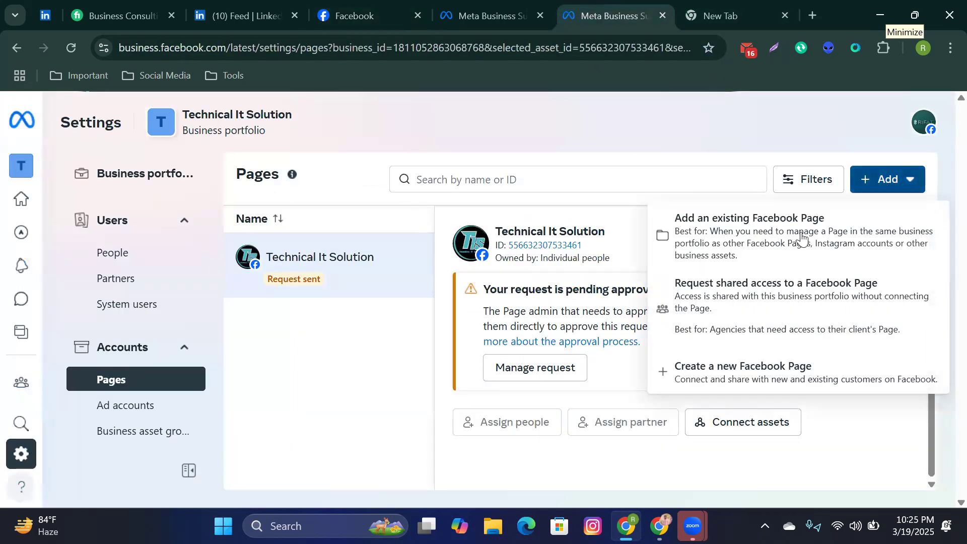
left_click(759, 256)
left_click(499, 216)
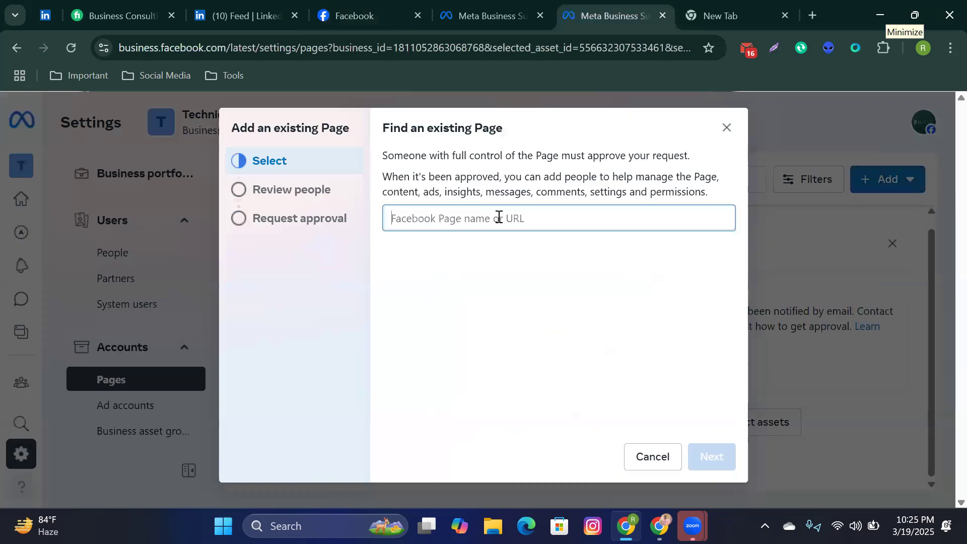
left_click(727, 128)
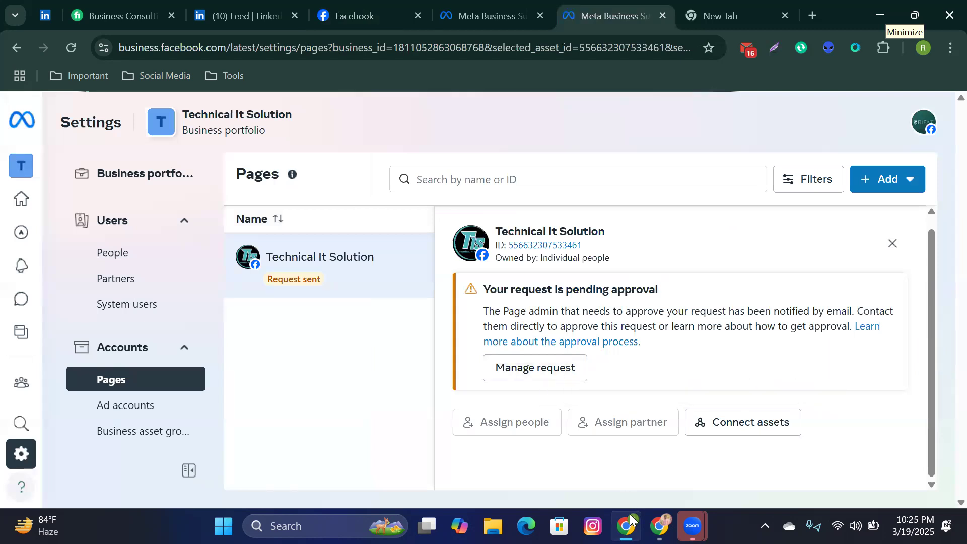
Step: Look over the Page's notifications in Facebook, then return to Meta Business Suite's Pages settings
left_click(659, 524)
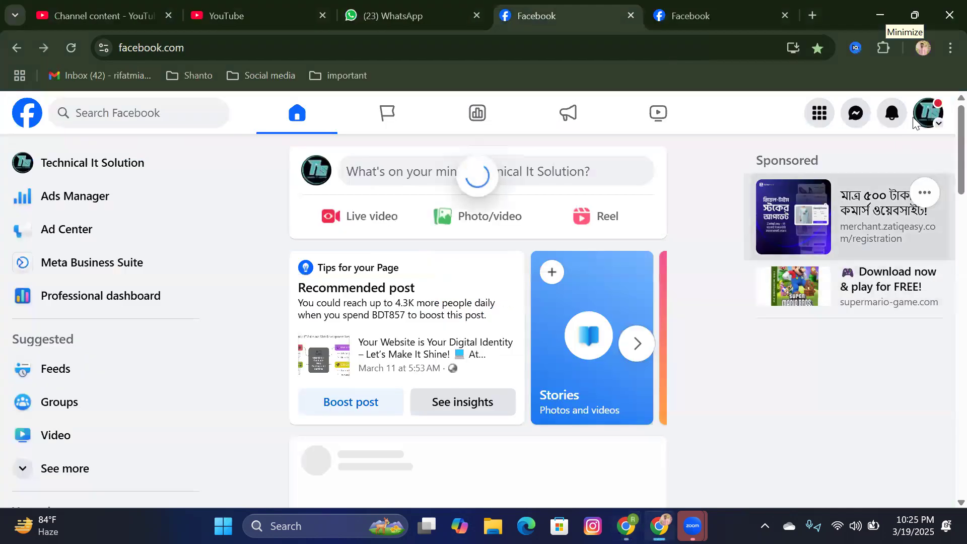
left_click(892, 124)
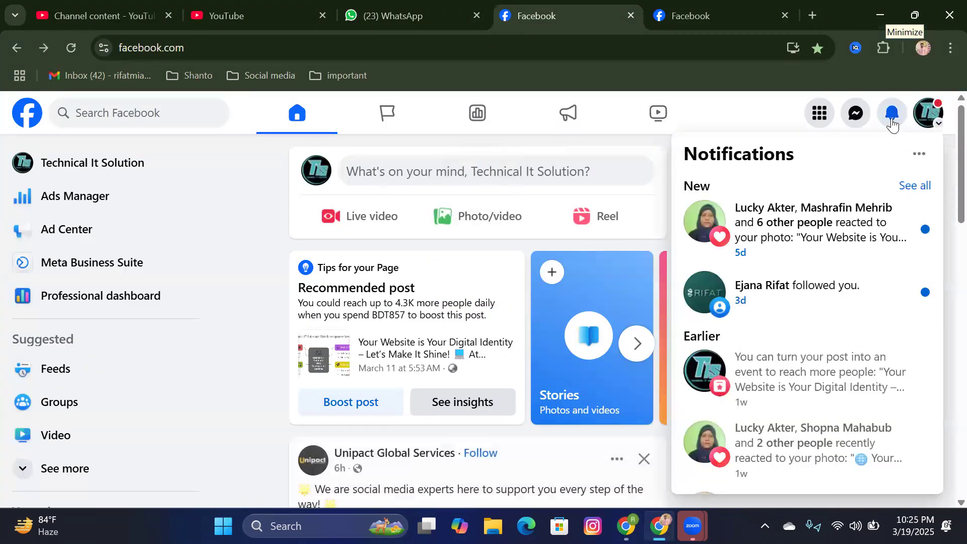
scroll(845, 339, "down", 2)
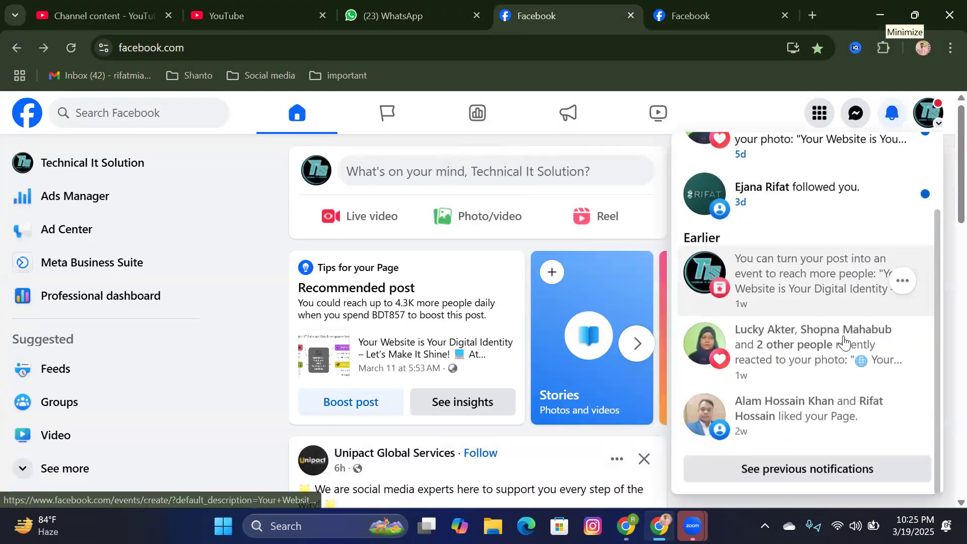
left_click(626, 526)
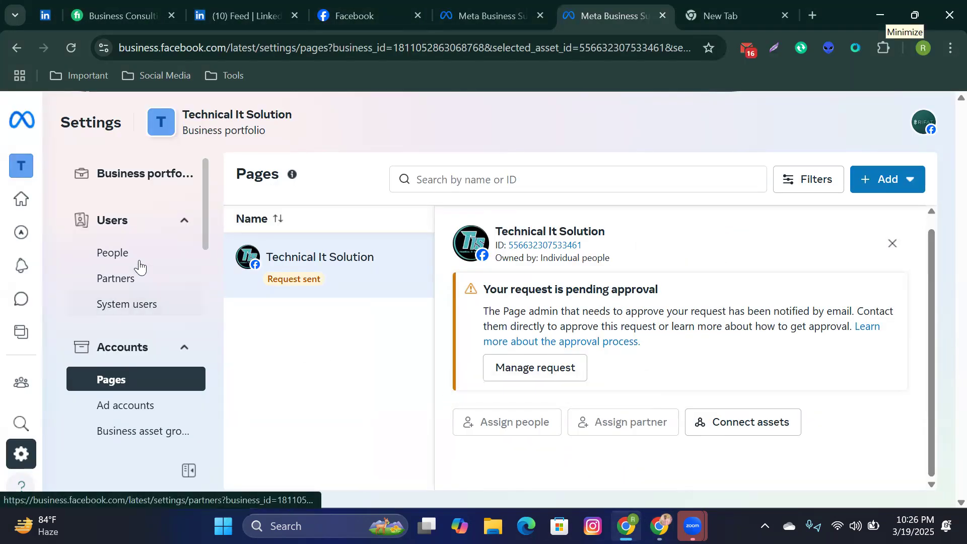
Step: Open Settings > Users > People for the Technical It Solution portfolio
left_click(185, 222)
left_click(185, 223)
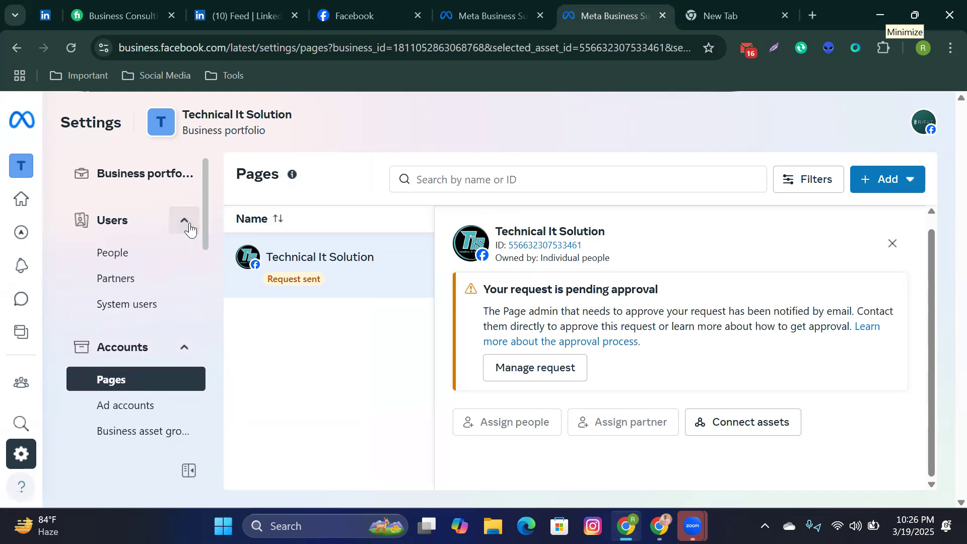
scroll(166, 321, "down", 3)
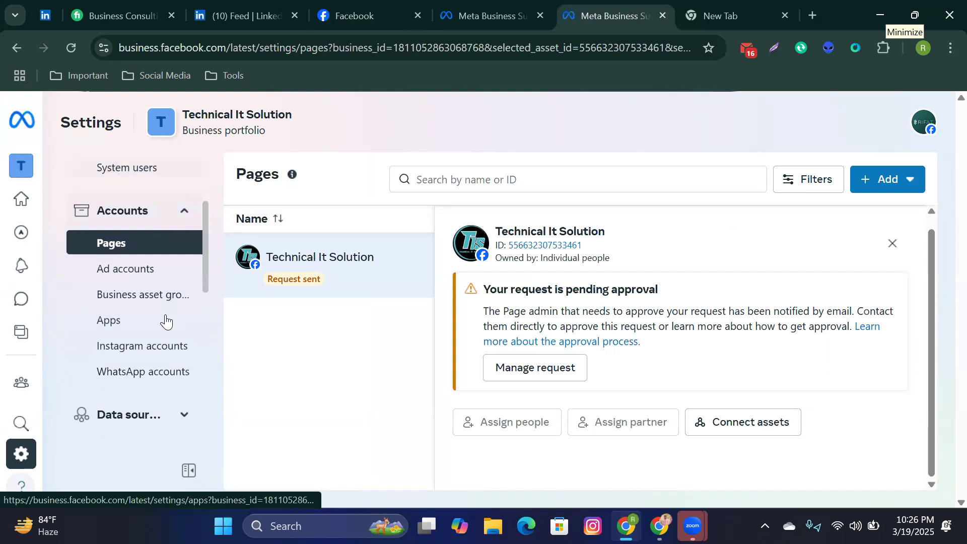
scroll(166, 321, "up", 5)
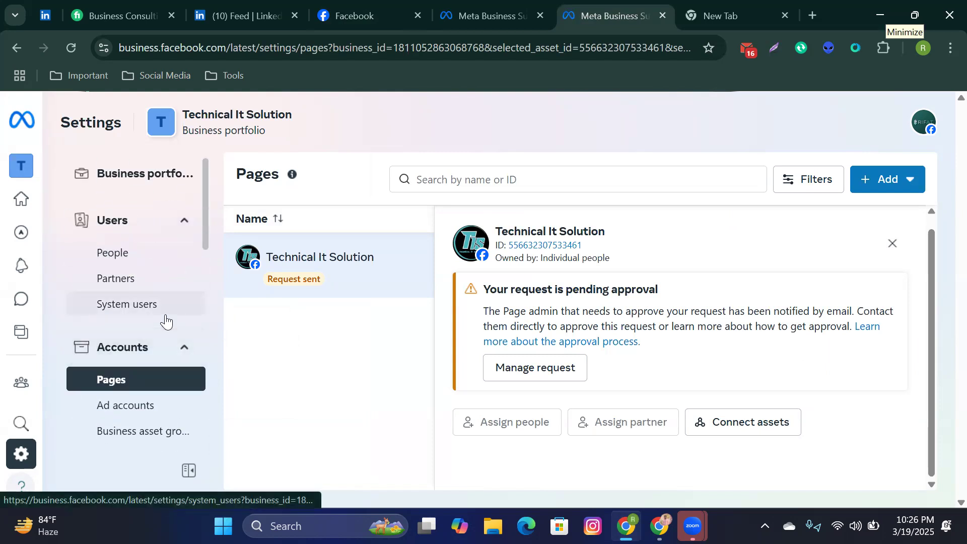
mouse_move(15, 395)
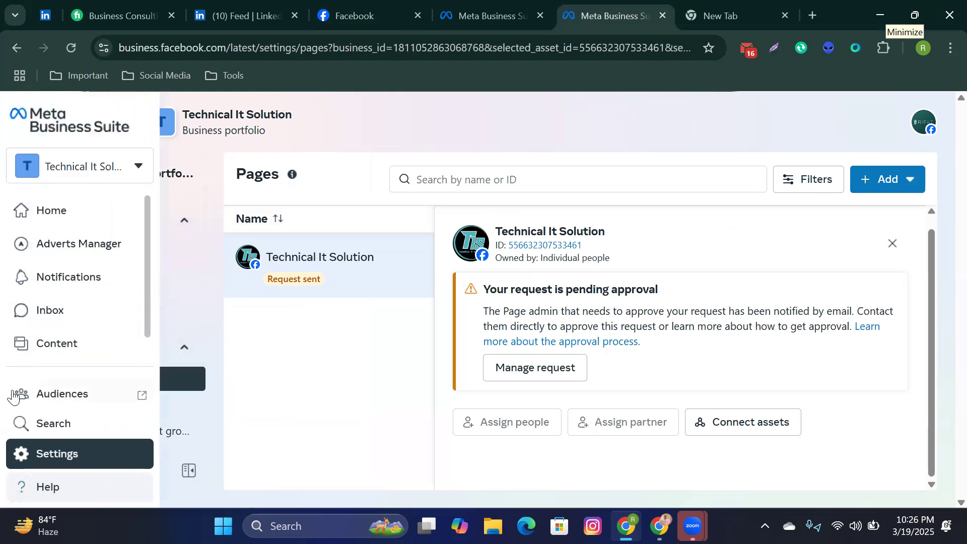
left_click(54, 454)
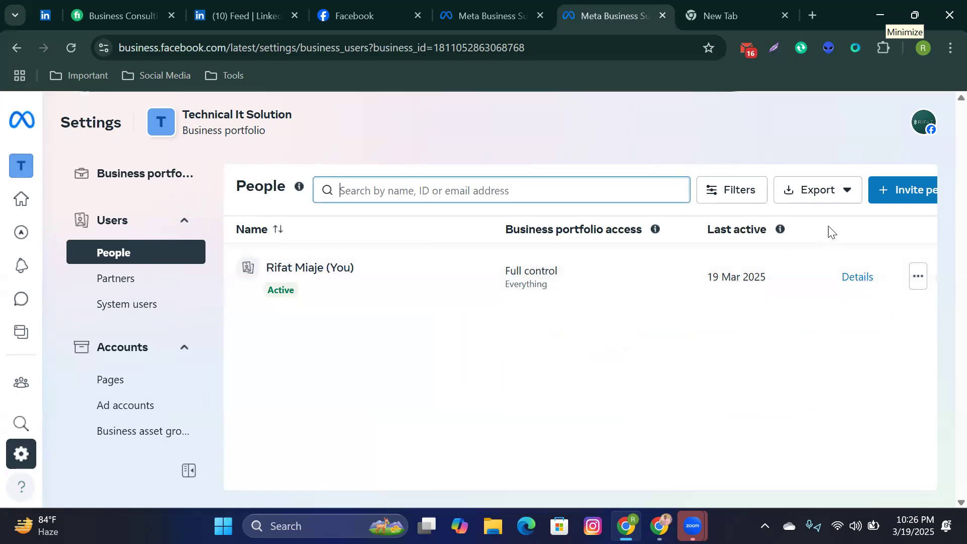
Step: Start a new invitation, enter the invitee's e-mail address, and leave temporary access off
left_click(892, 203)
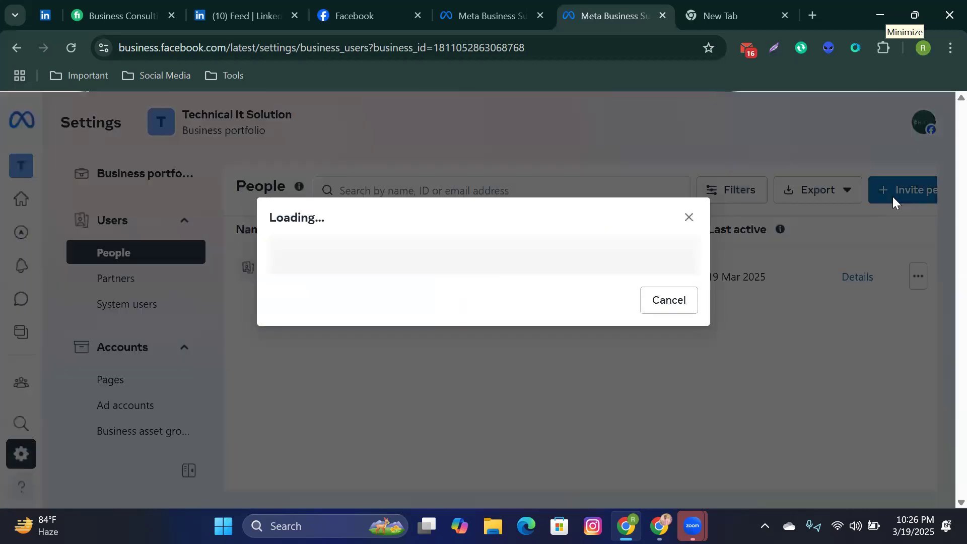
left_click(467, 226)
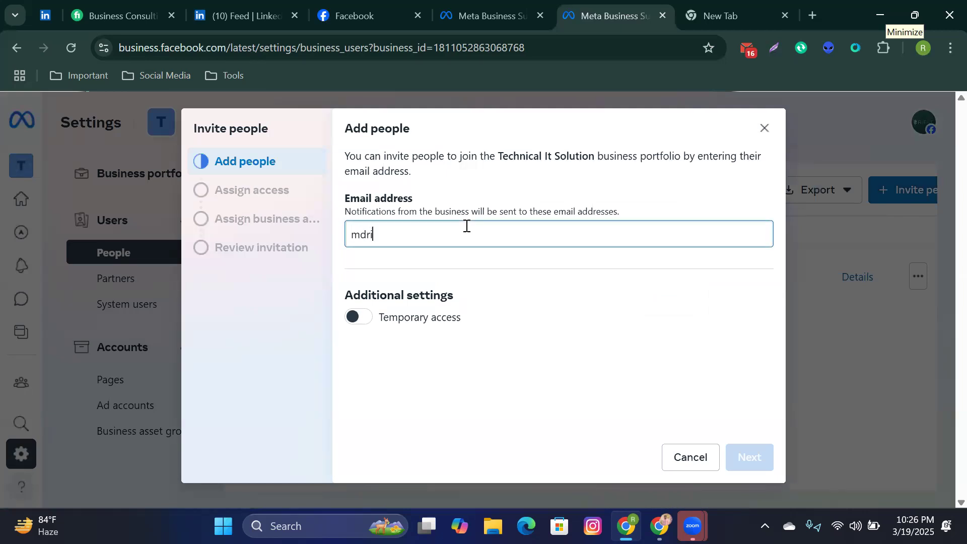
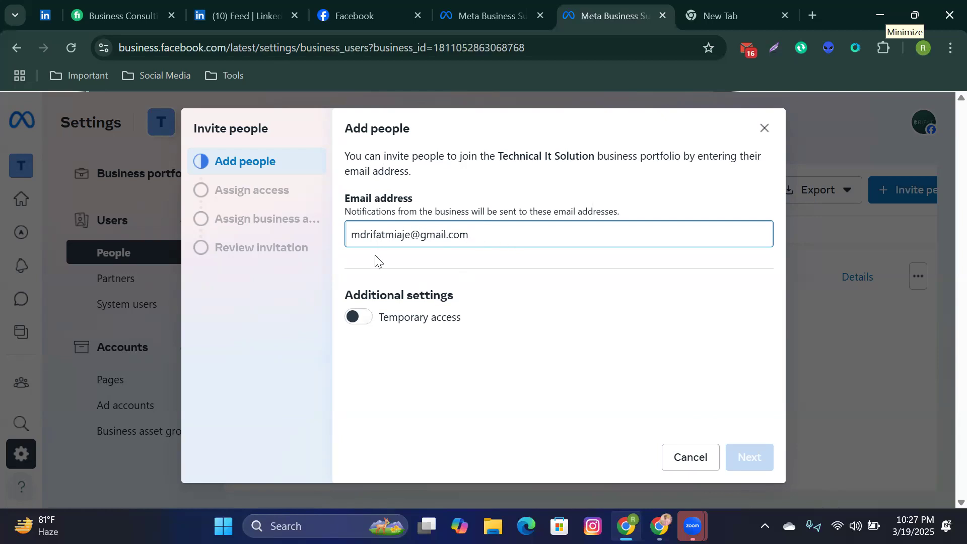
left_click(411, 235)
type("12")
left_click(369, 317)
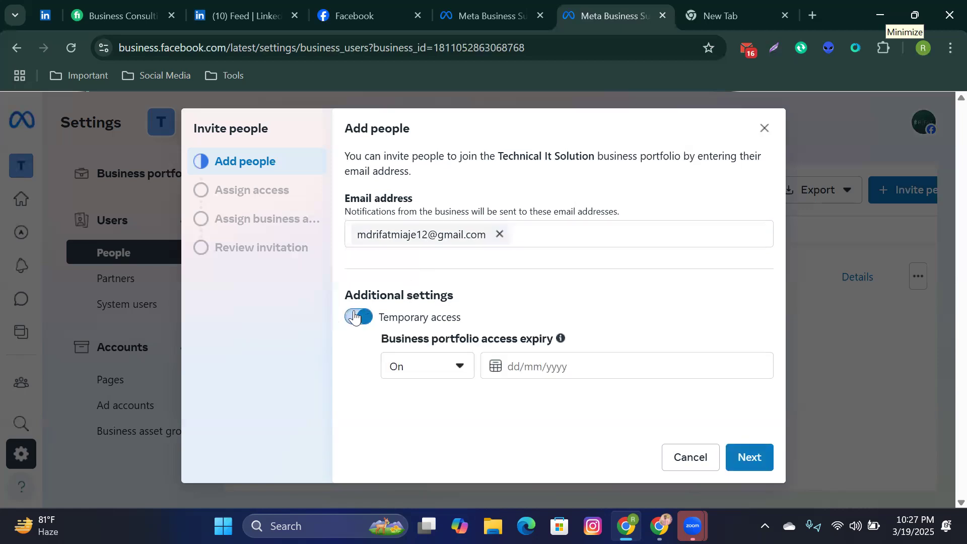
left_click(355, 317)
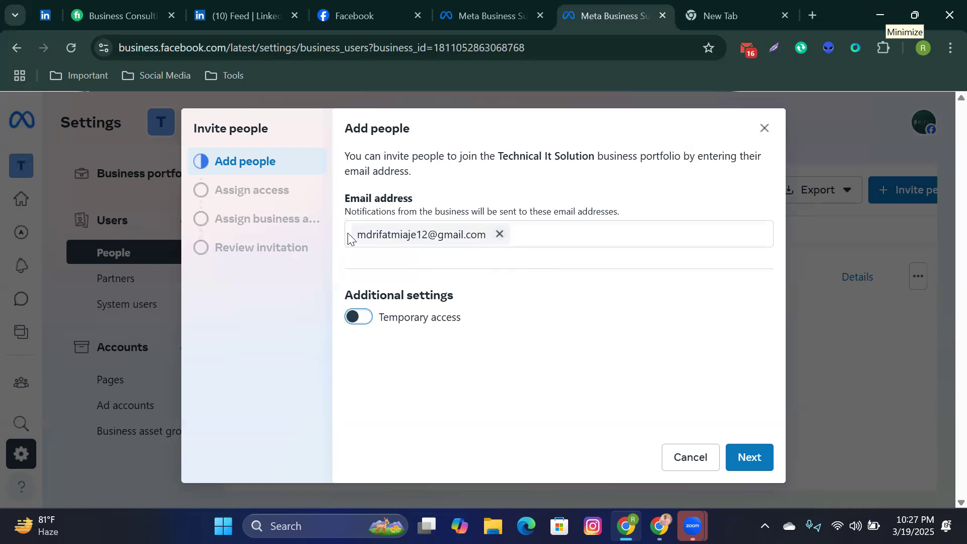
Step: Correct the invitee's e-mail by removing the extra digits before the @, then continue to Assign access
left_click(428, 234)
left_click_drag(484, 229, 360, 231)
right_click(360, 230)
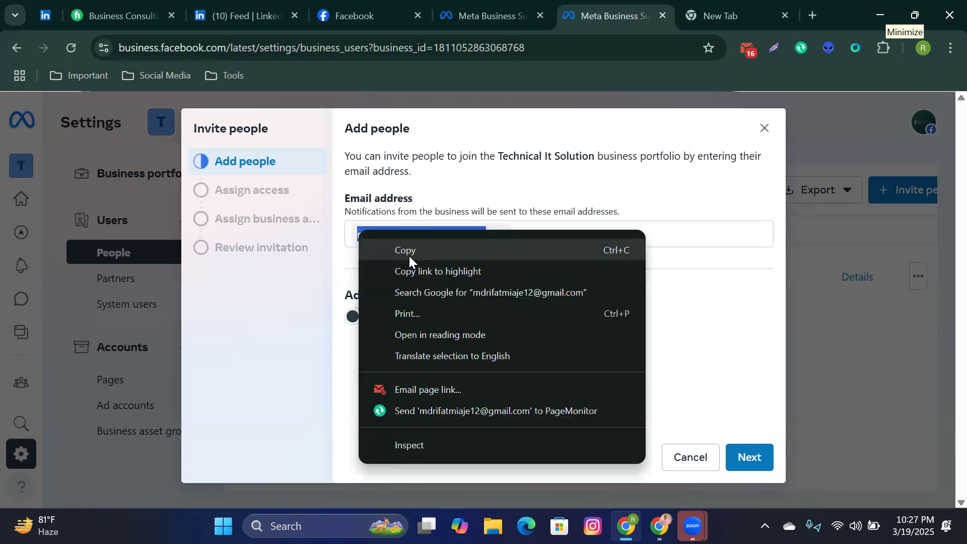
left_click(409, 252)
left_click(500, 233)
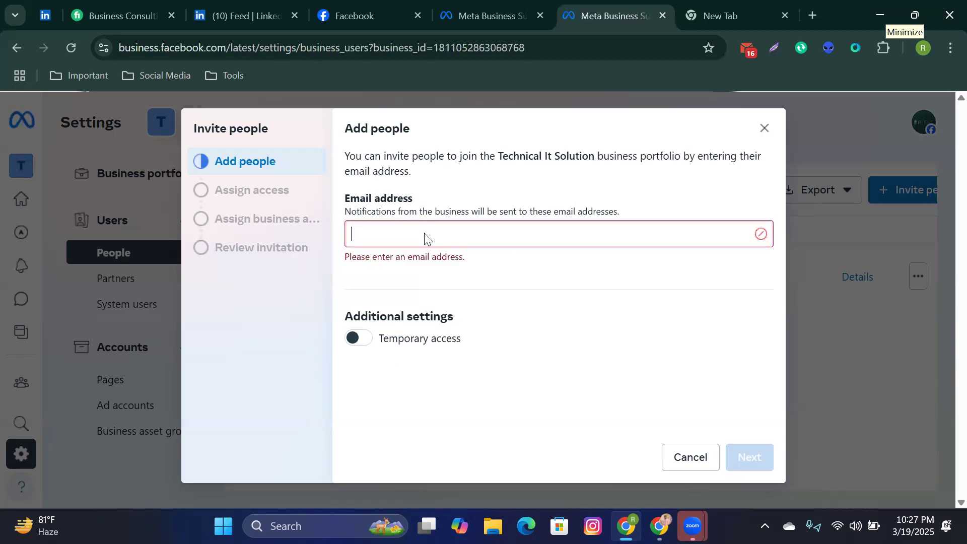
right_click(424, 232)
left_click(472, 308)
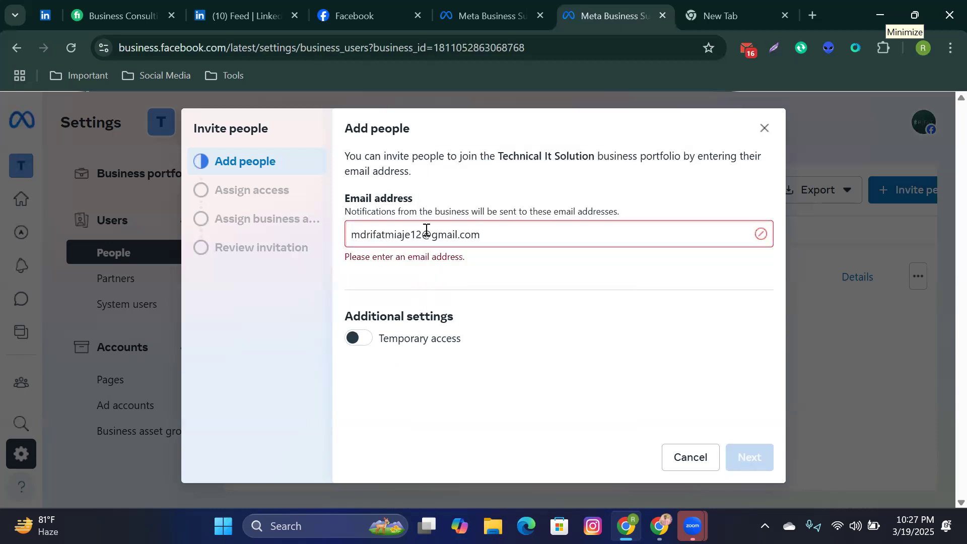
left_click(425, 235)
key("BackSpace")
key("BackSpace")
key("Return")
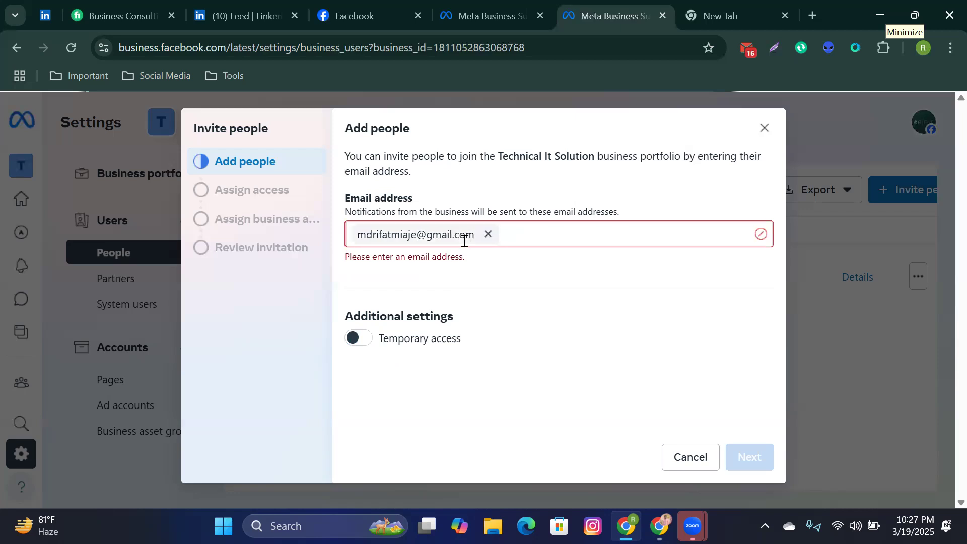
left_click(750, 457)
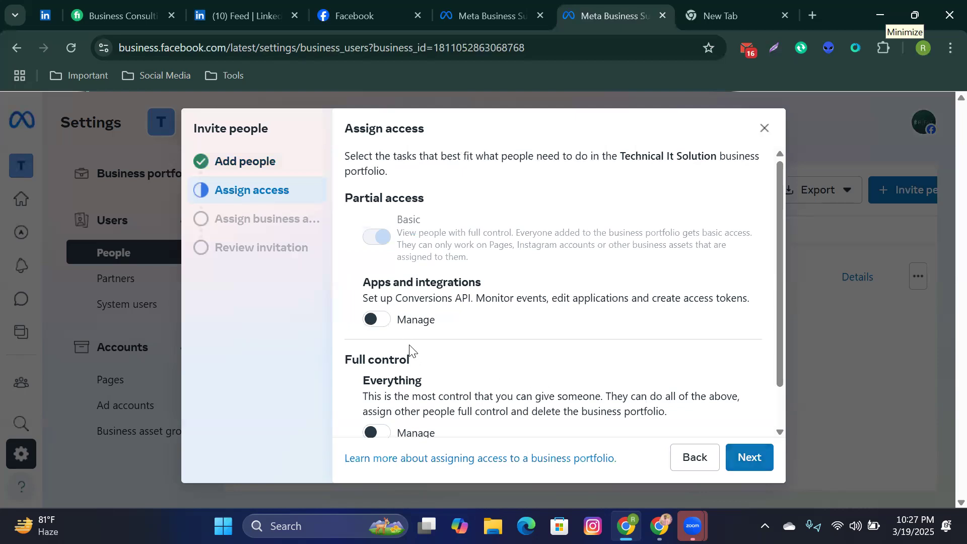
Step: Grant the invitee Full control over everything in the portfolio
scroll(409, 350, "down", 1)
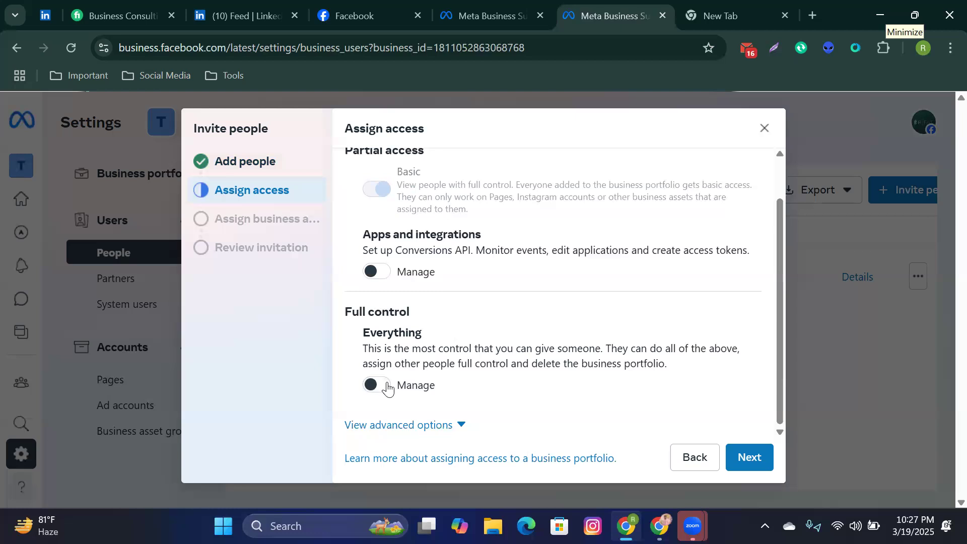
left_click(388, 389)
scroll(503, 377, "down", 1)
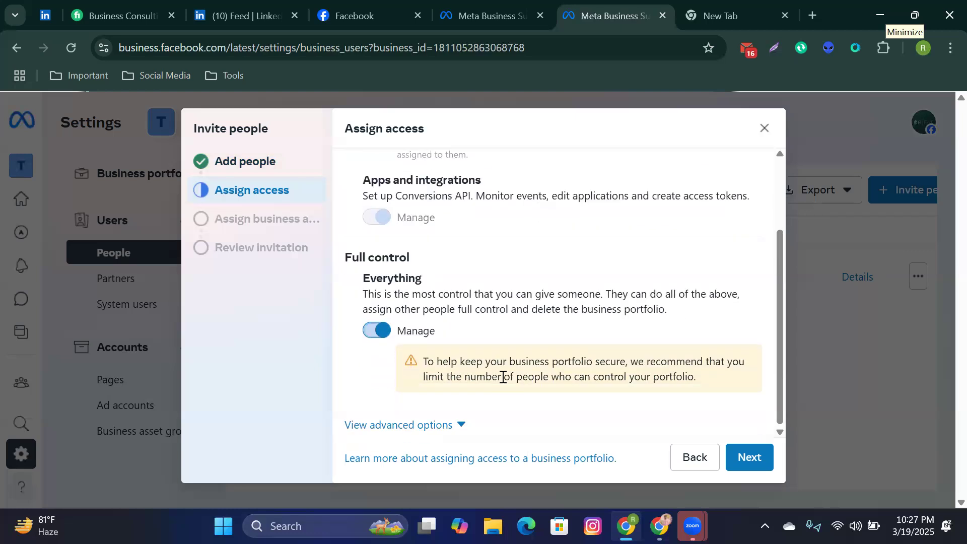
left_click(750, 457)
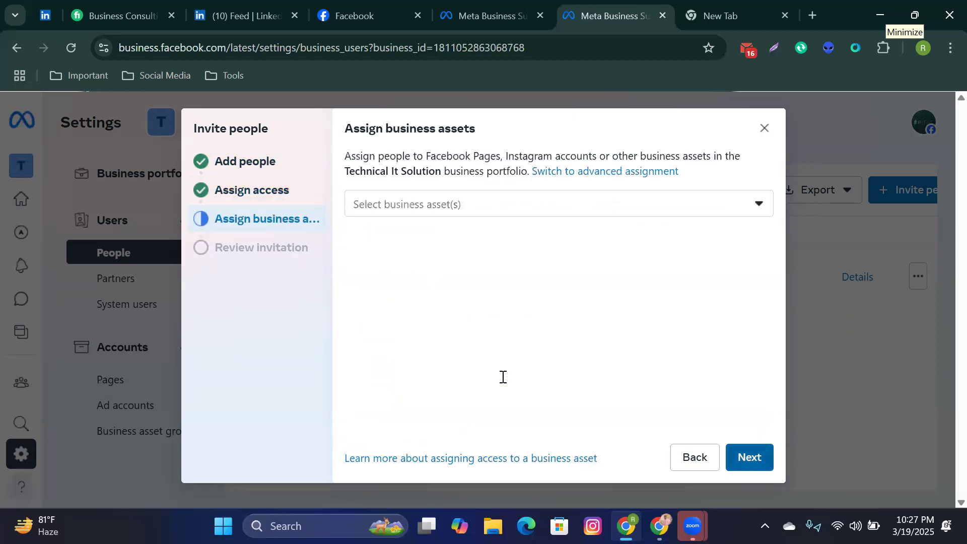
Step: Assign the Technical It Solution Facebook Page with full control and proceed to Review
left_click(440, 215)
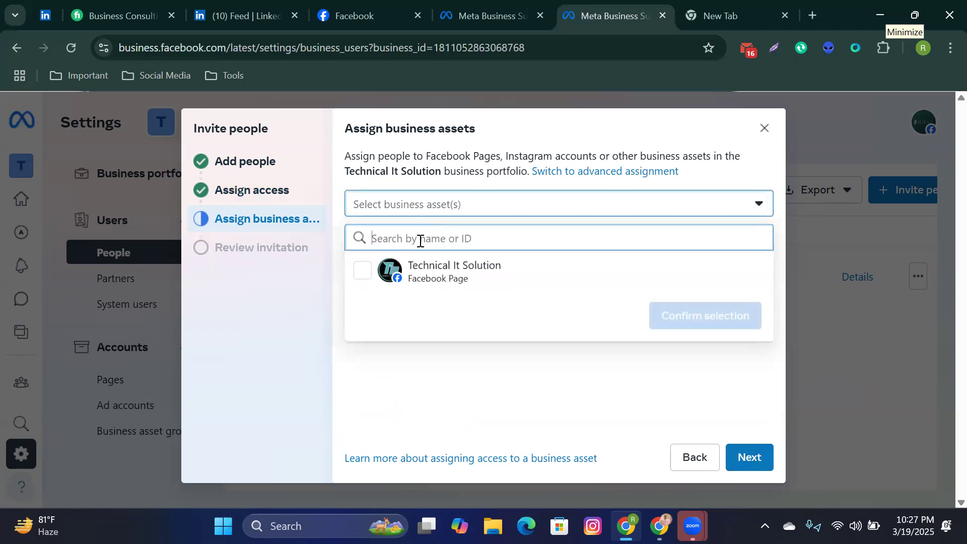
left_click(364, 271)
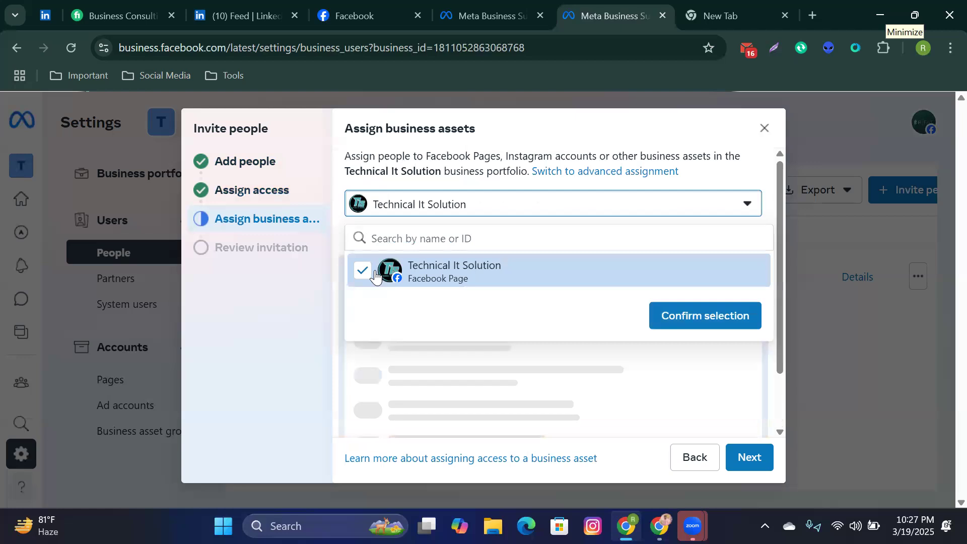
left_click(676, 321)
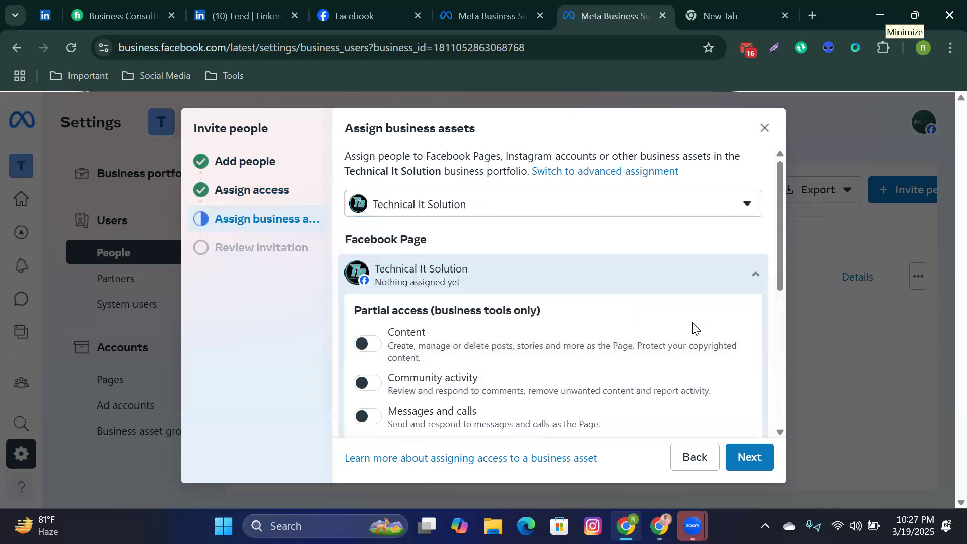
scroll(693, 329, "down", 6)
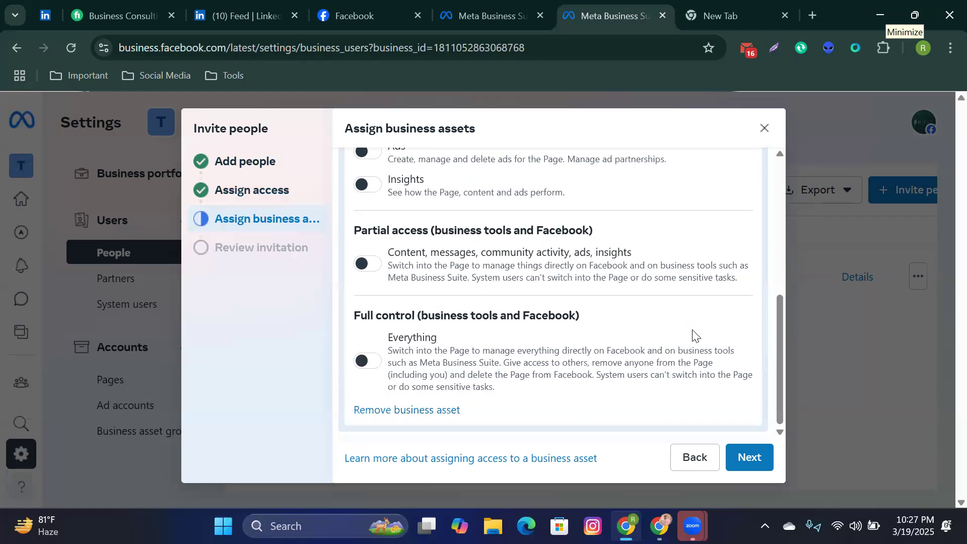
left_click(368, 362)
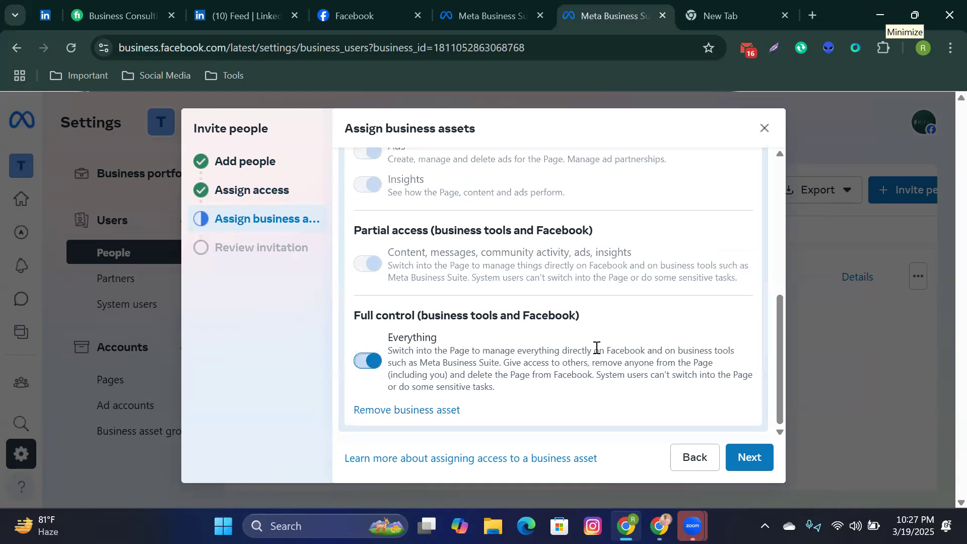
left_click(750, 458)
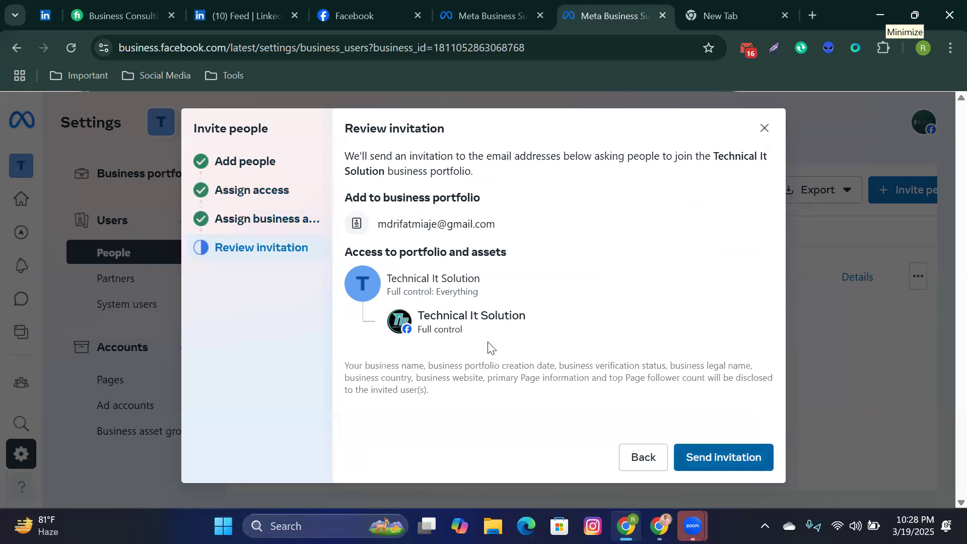
Step: Send the invitation and dismiss the Invitation sent confirmation
left_click(724, 458)
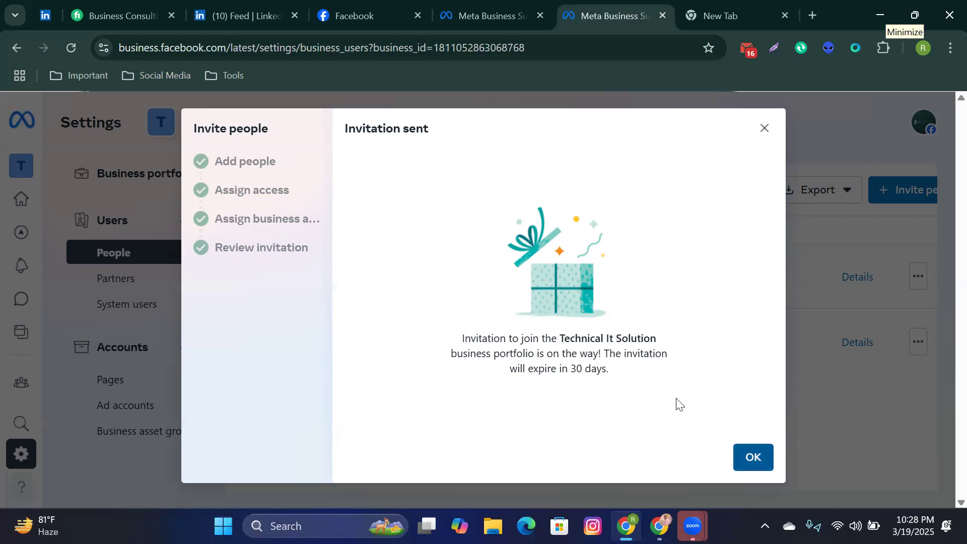
key("Return")
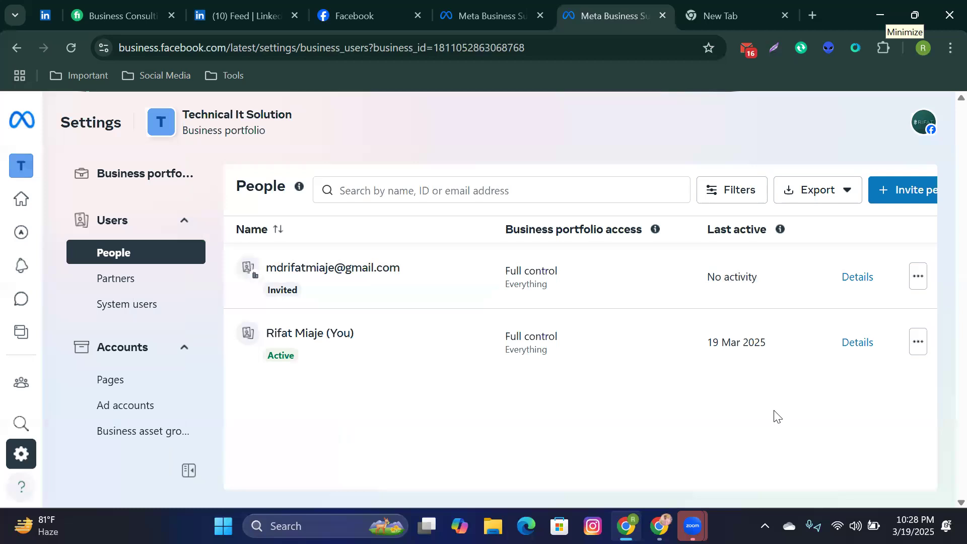
mouse_move(659, 526)
left_click(655, 474)
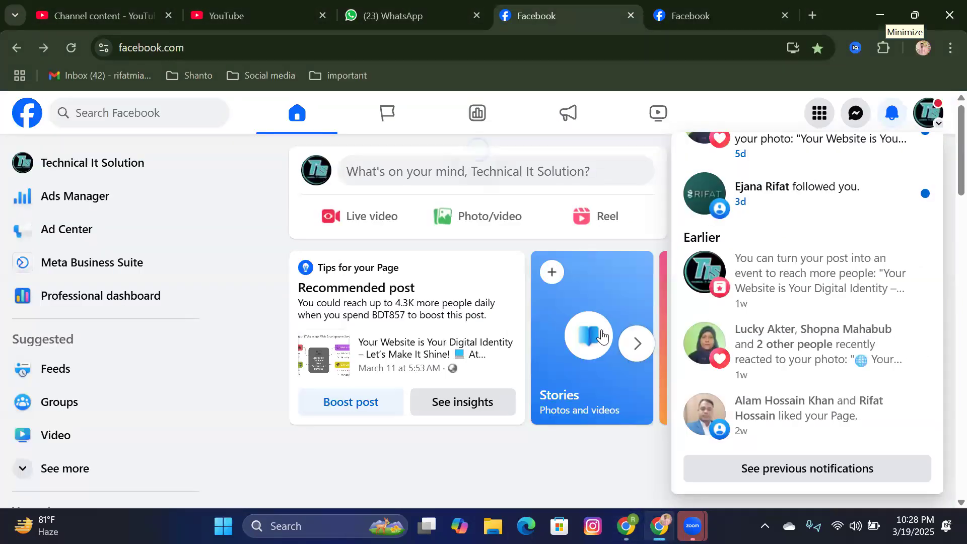
left_click(701, 2)
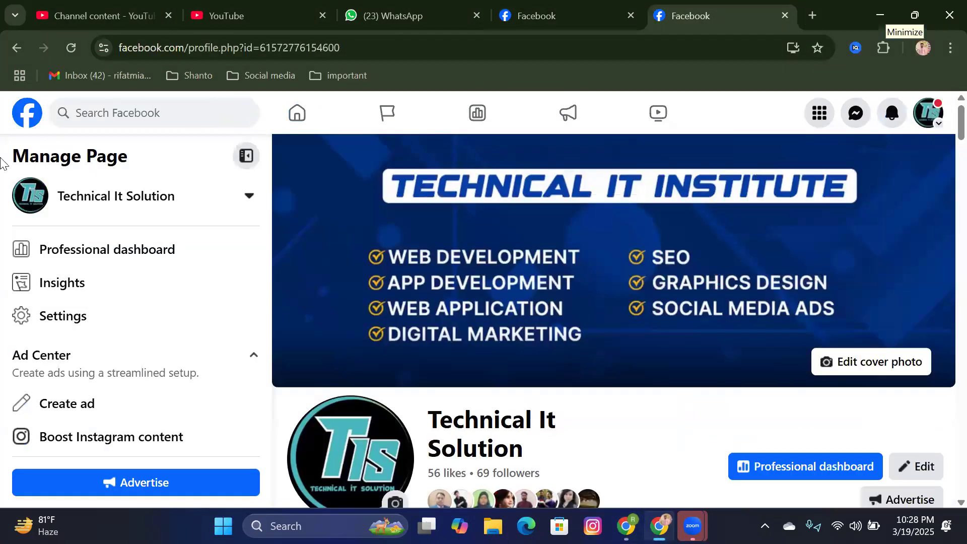
left_click(63, 47)
left_click(31, 121)
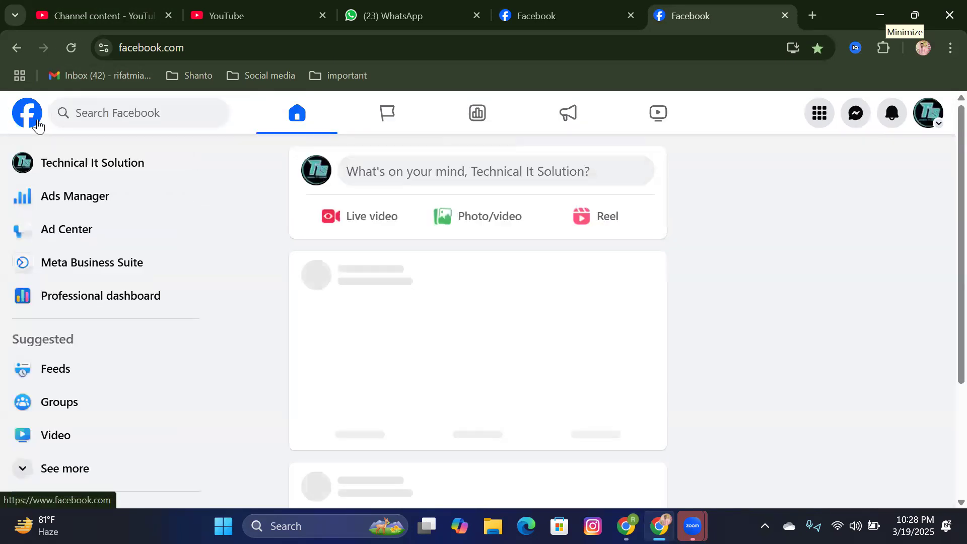
left_click(891, 120)
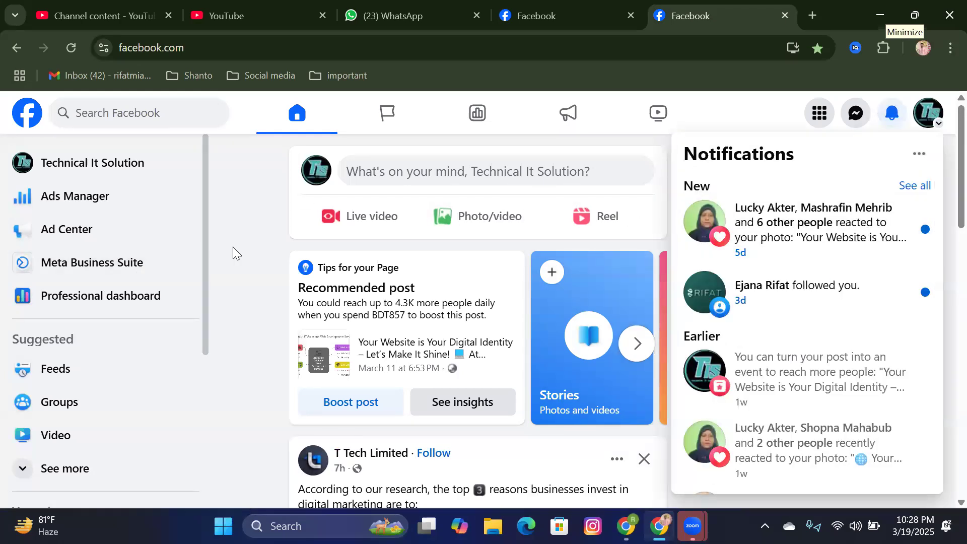
left_click(263, 249)
mouse_move(660, 526)
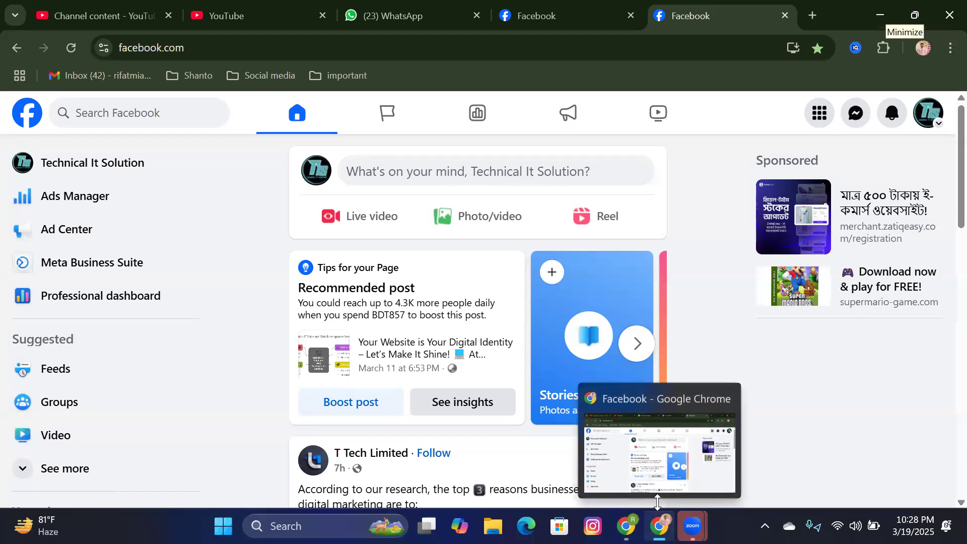
left_click(659, 477)
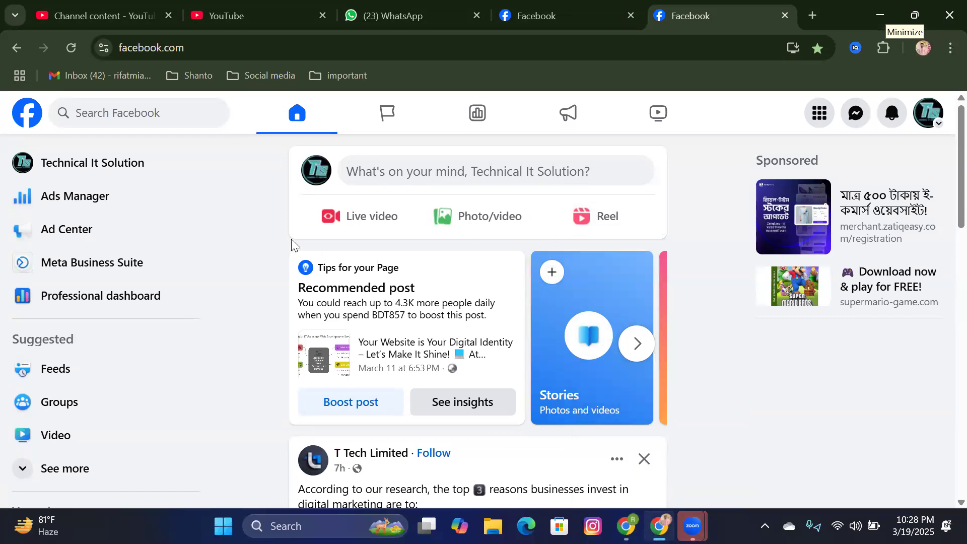
mouse_move(626, 526)
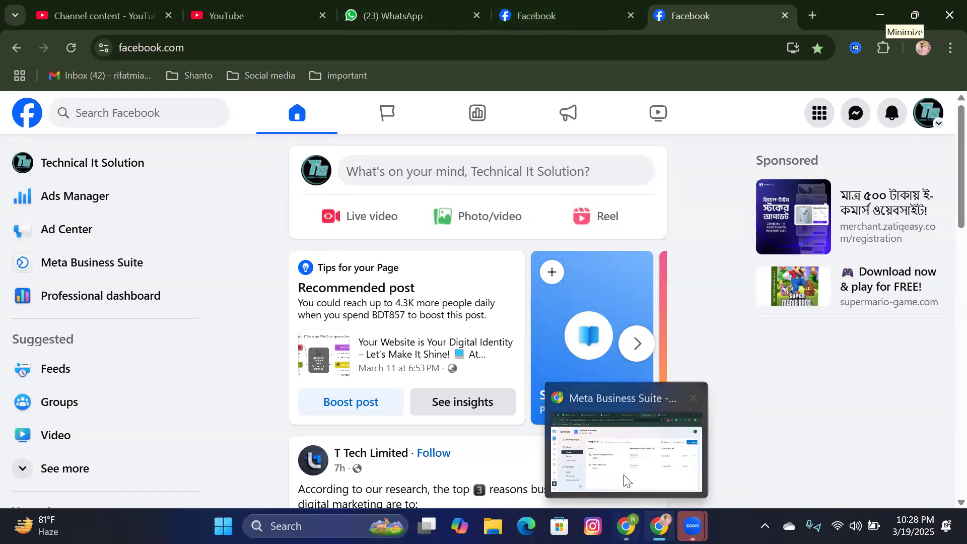
left_click(625, 479)
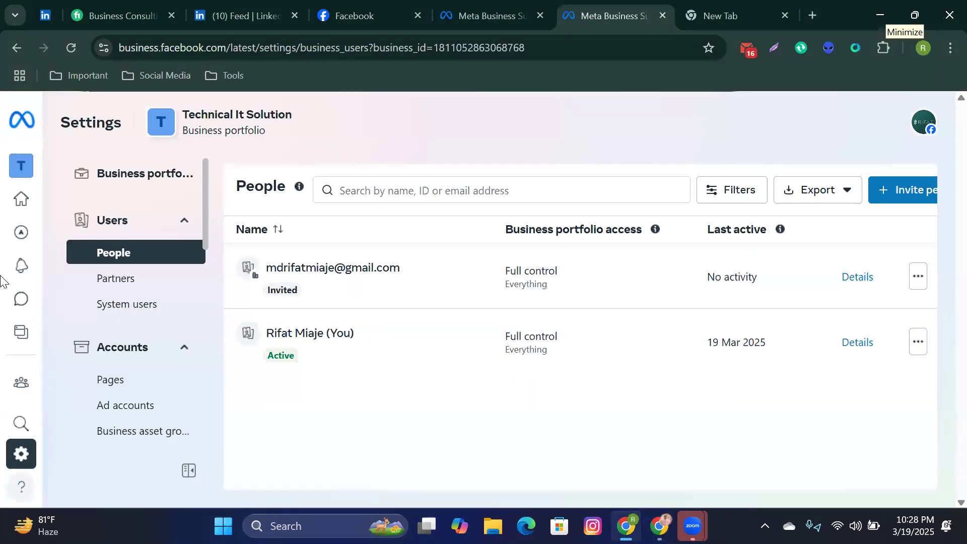
Step: Browse the business portfolio switcher in the sidebar to change portfolios
mouse_move(52, 172)
left_click(142, 166)
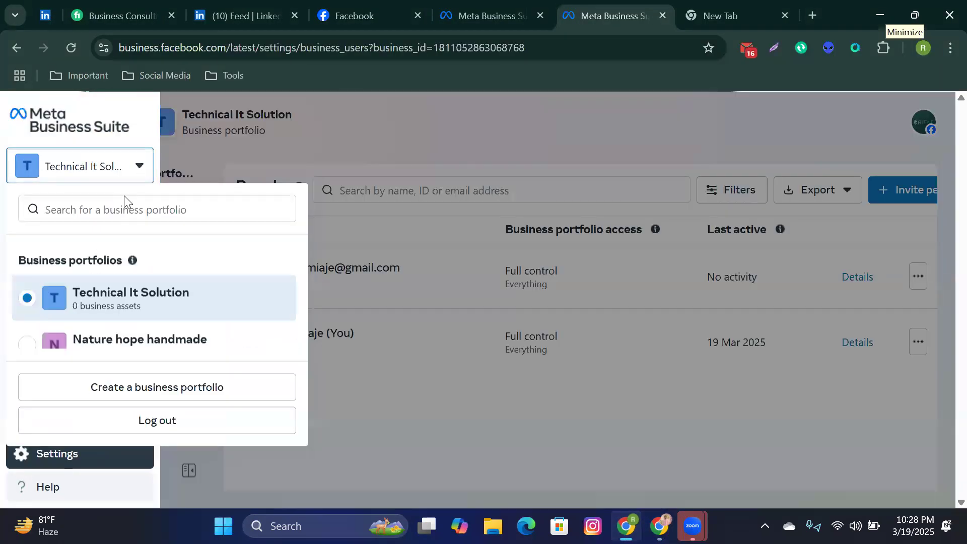
scroll(133, 302, "down", 2)
scroll(139, 259, "up", 2)
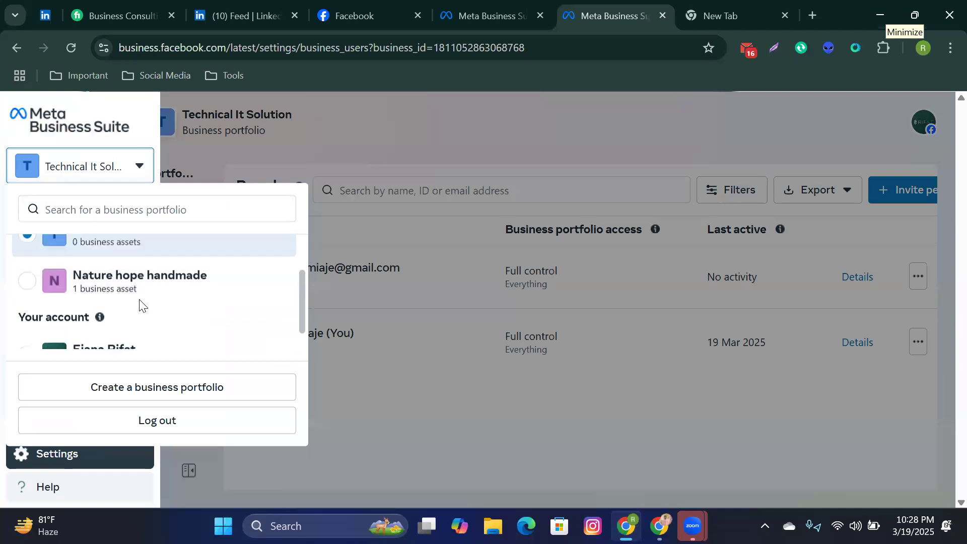
scroll(140, 313, "down", 2)
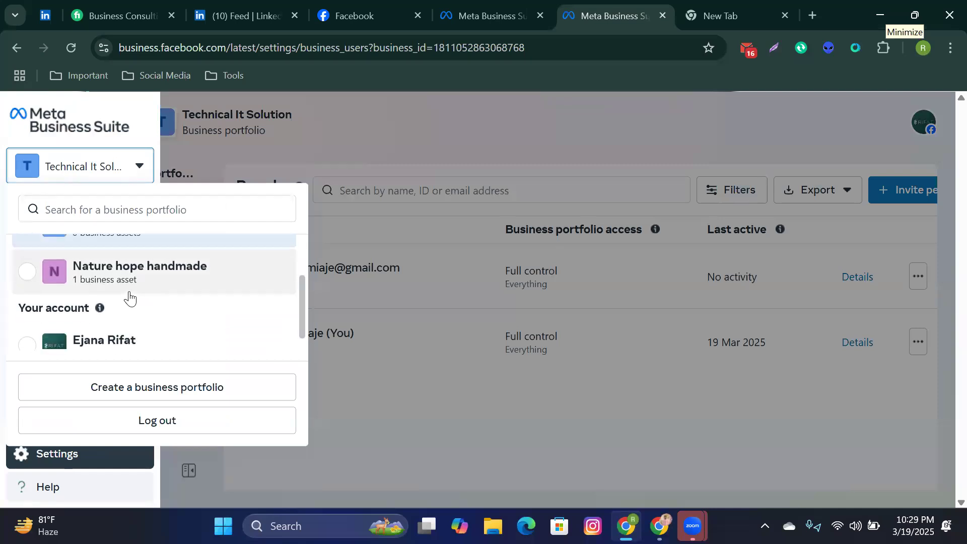
scroll(130, 297, "up", 2)
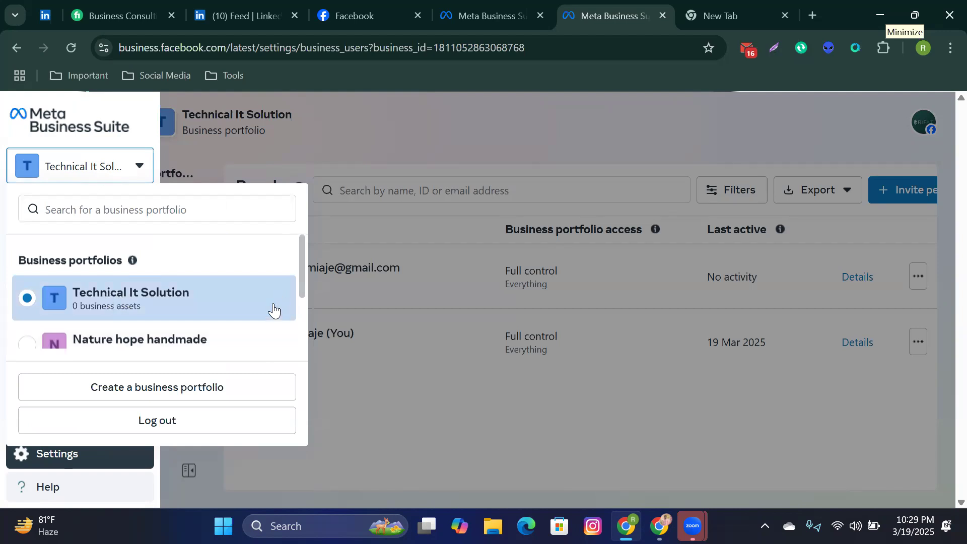
scroll(272, 309, "down", 2)
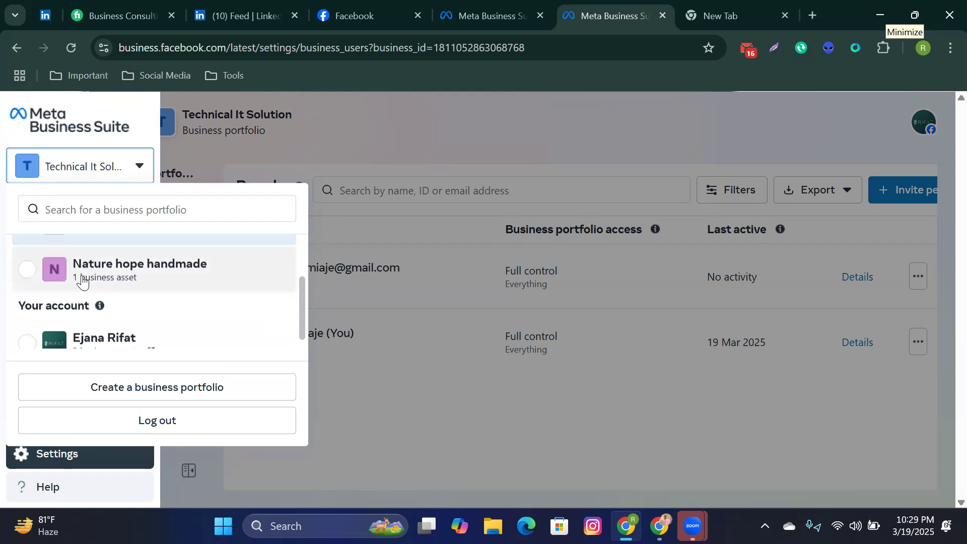
mouse_move(72, 274)
left_mouse_down()
mouse_move(130, 275)
mouse_move(76, 266)
left_mouse_up()
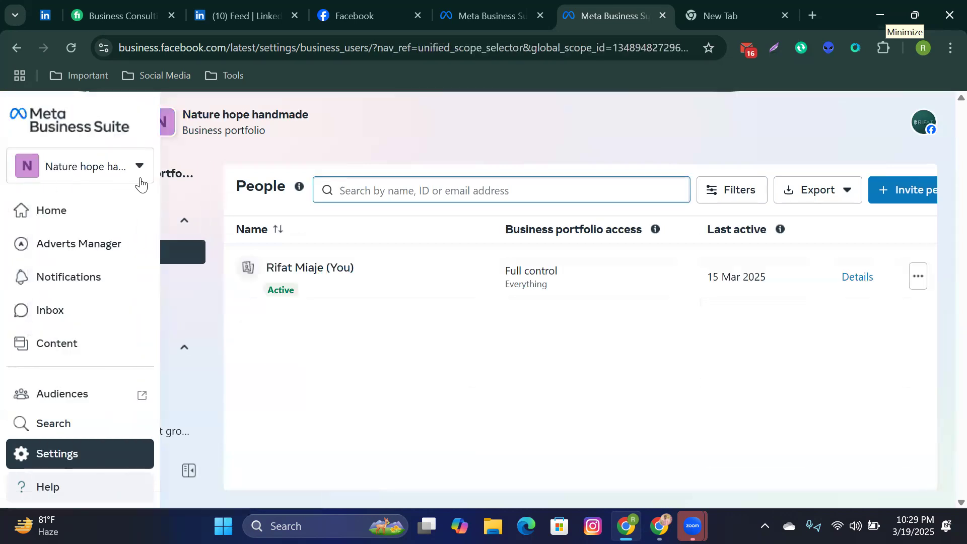
left_click(140, 178)
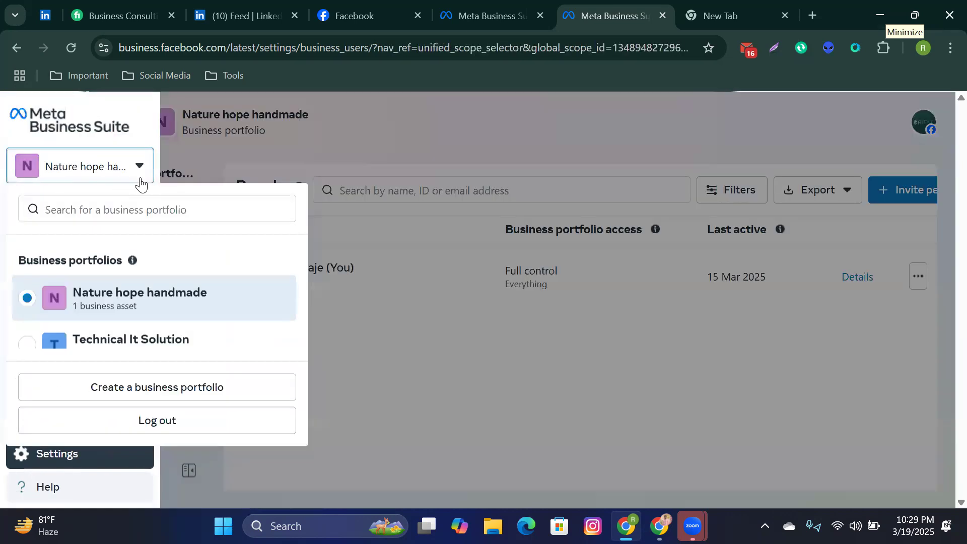
left_click(392, 135)
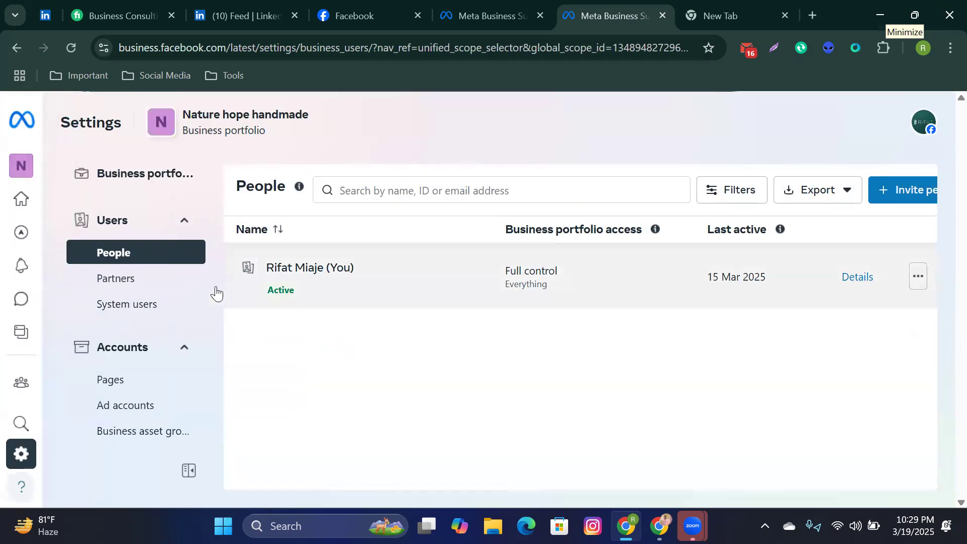
mouse_move(78, 186)
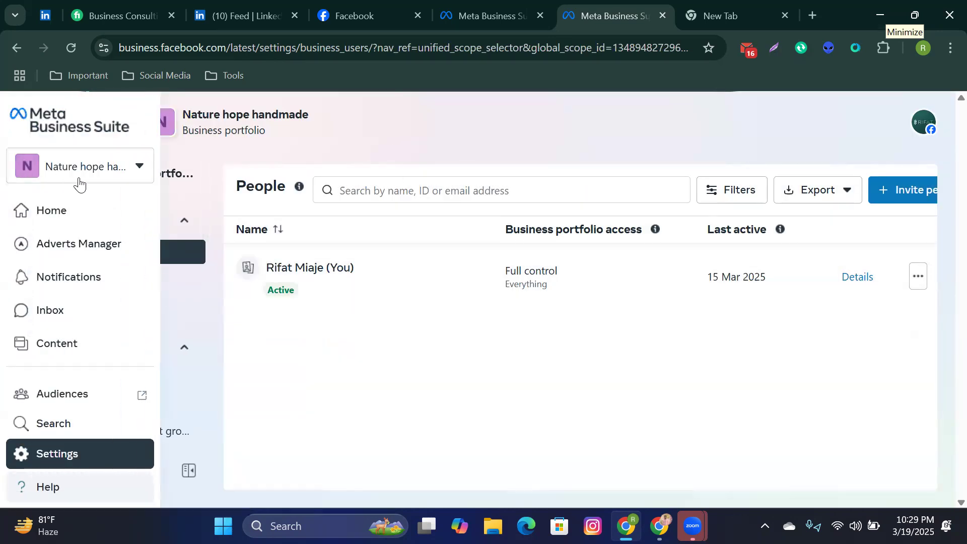
left_click(130, 174)
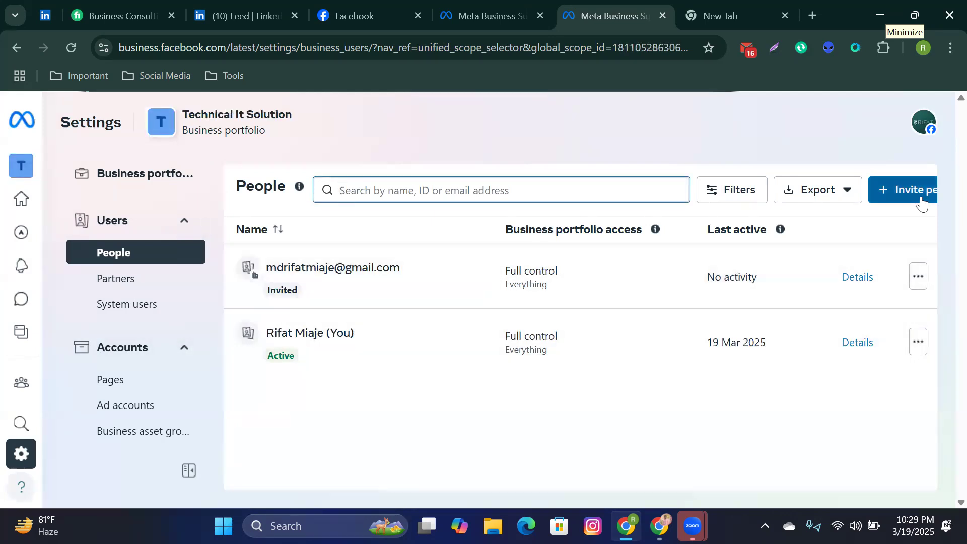
Step: Open Partners, start Add > Give a partner access to your assets, then cancel without adding anyone
left_click(106, 290)
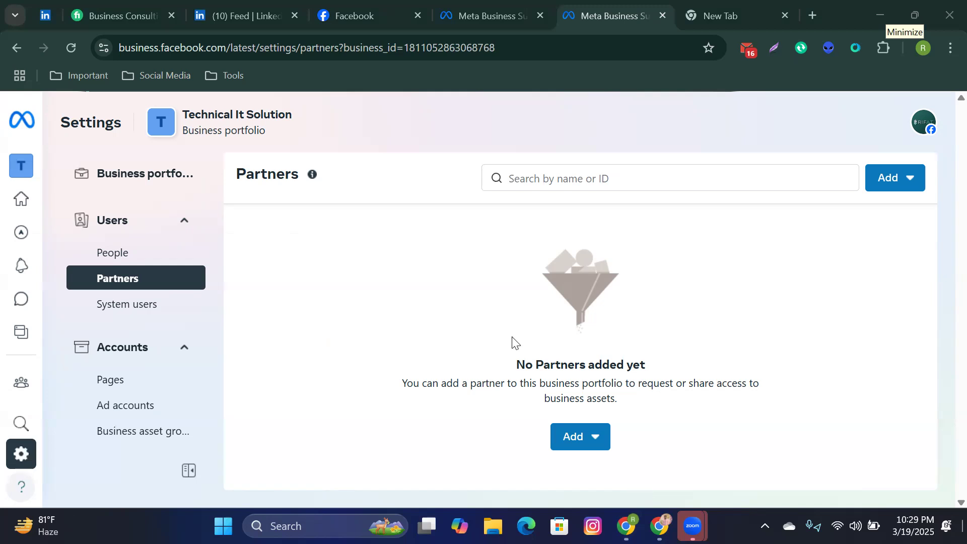
left_click(900, 190)
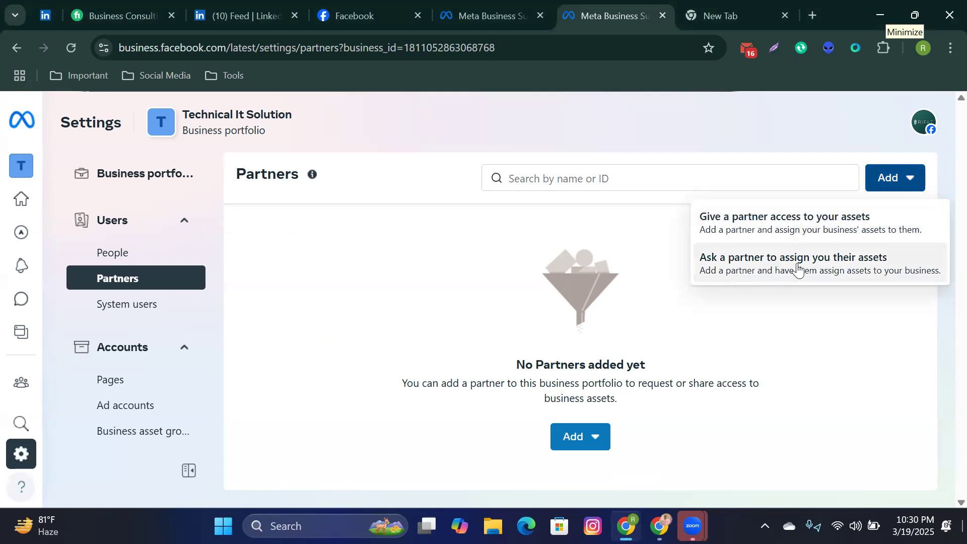
left_click(794, 229)
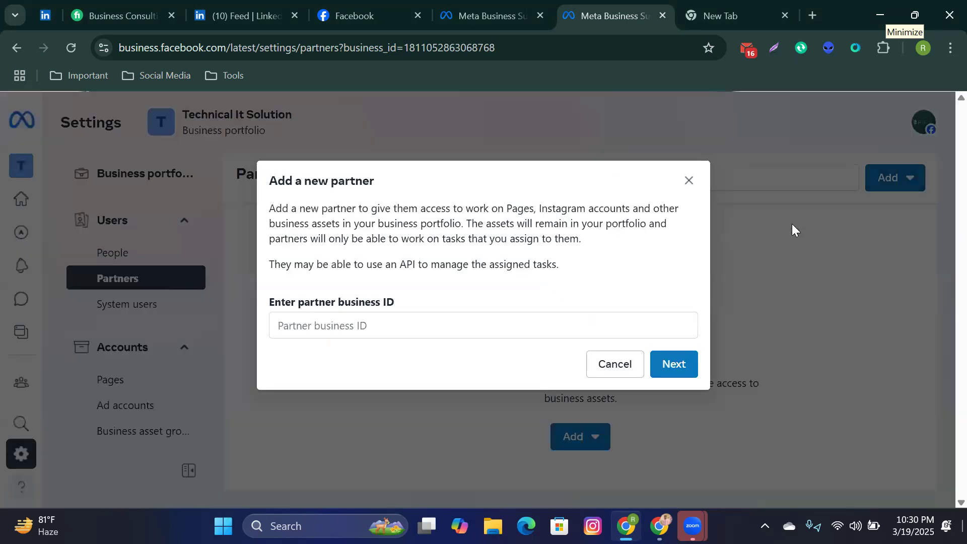
left_click(377, 326)
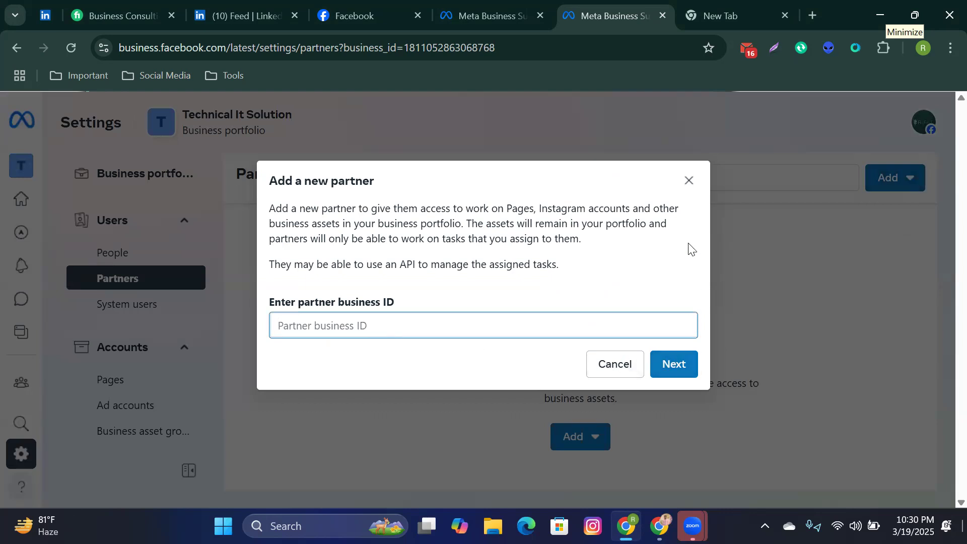
left_click(682, 176)
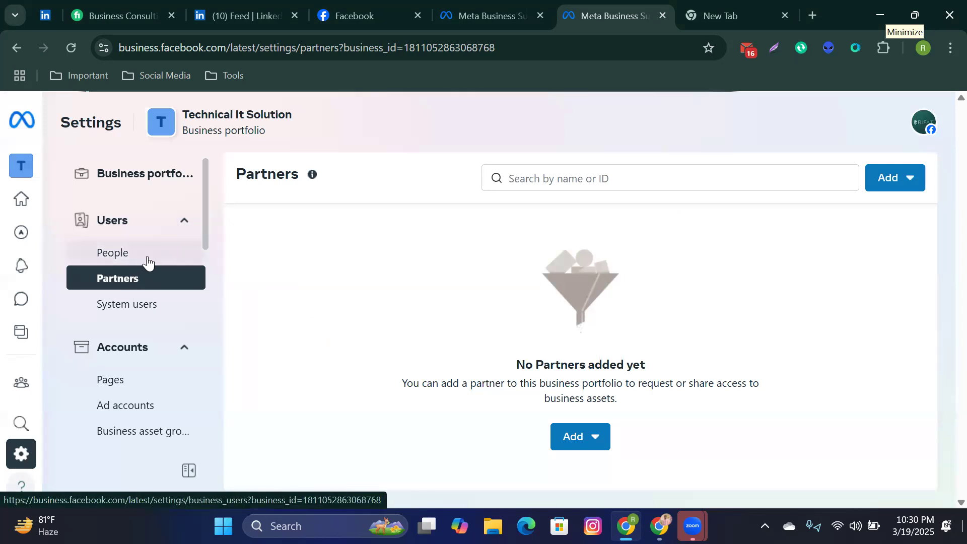
scroll(149, 300, "down", 2)
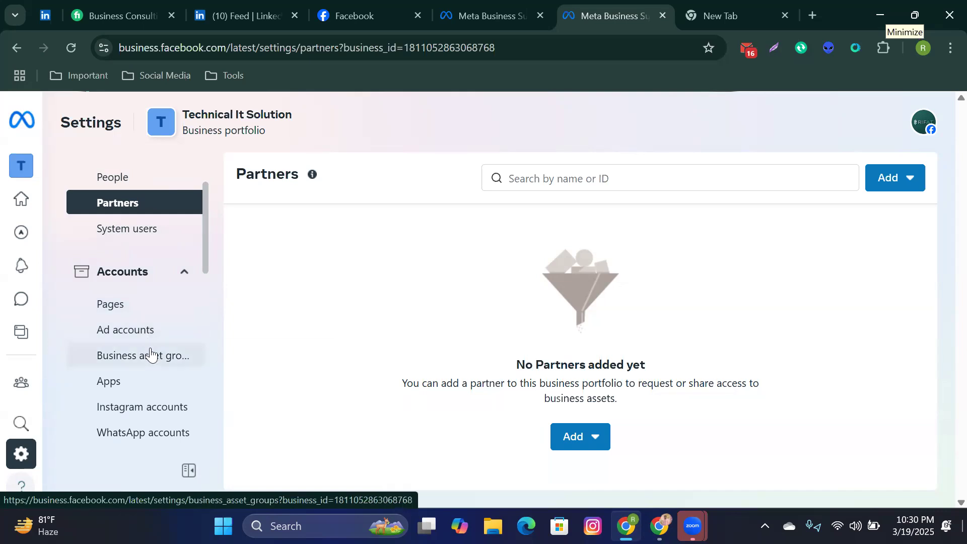
Step: On the Facebook tab, look at the account menu and close it
left_click(370, 6)
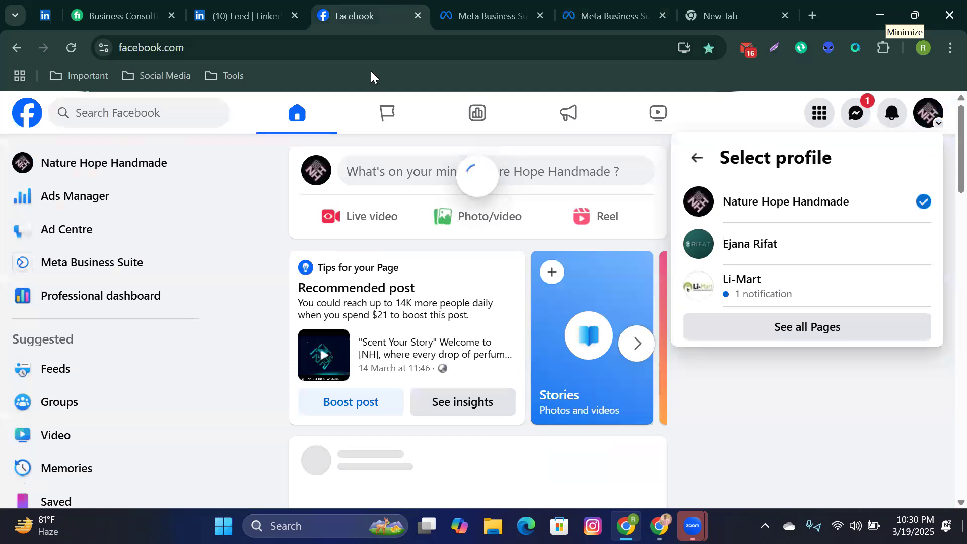
left_click(697, 159)
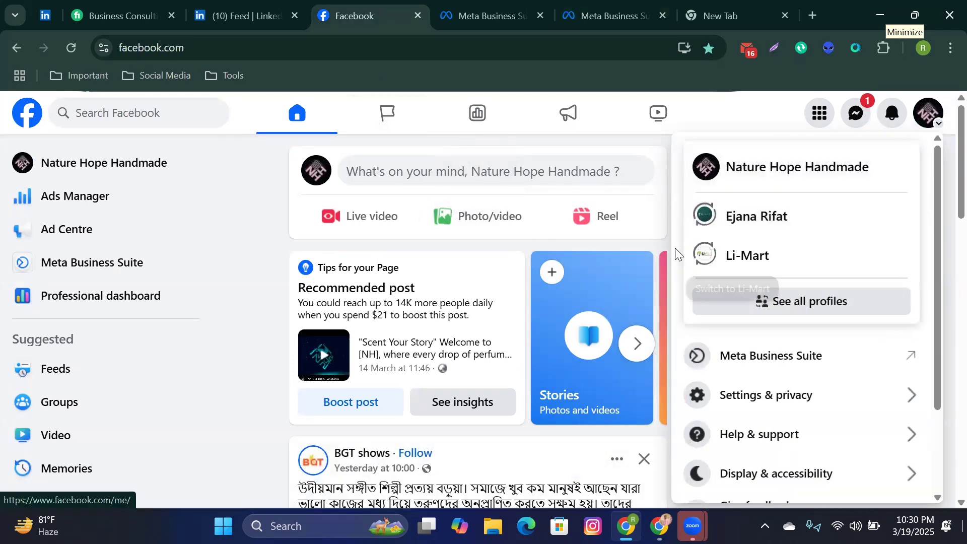
left_click(263, 307)
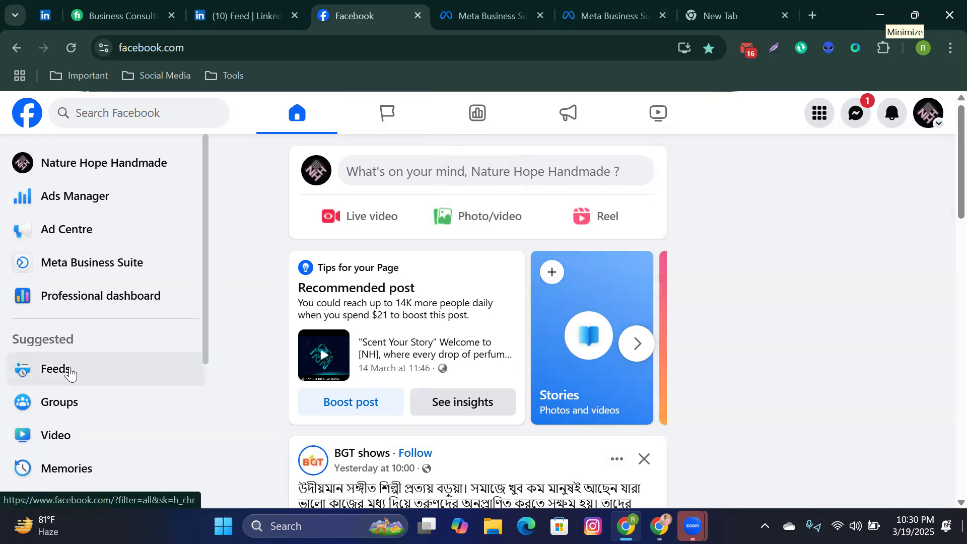
Step: Back in Business Suite, open the portfolio switcher and scroll down to Your account
left_click(475, 6)
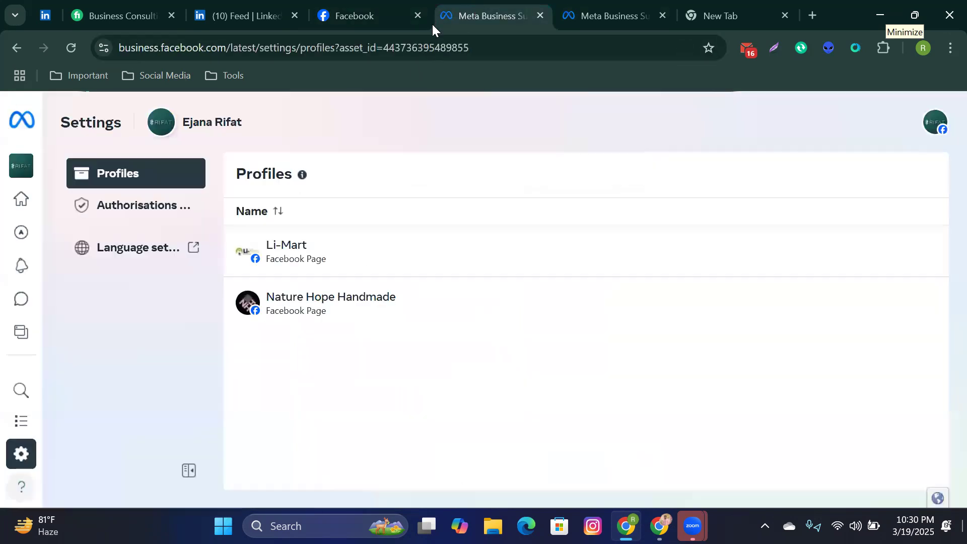
left_click(621, 8)
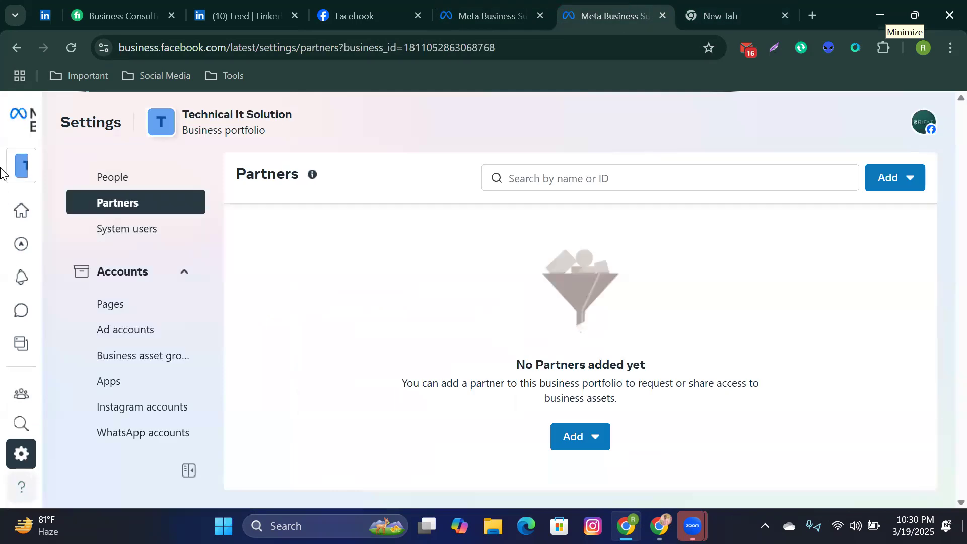
left_click(134, 168)
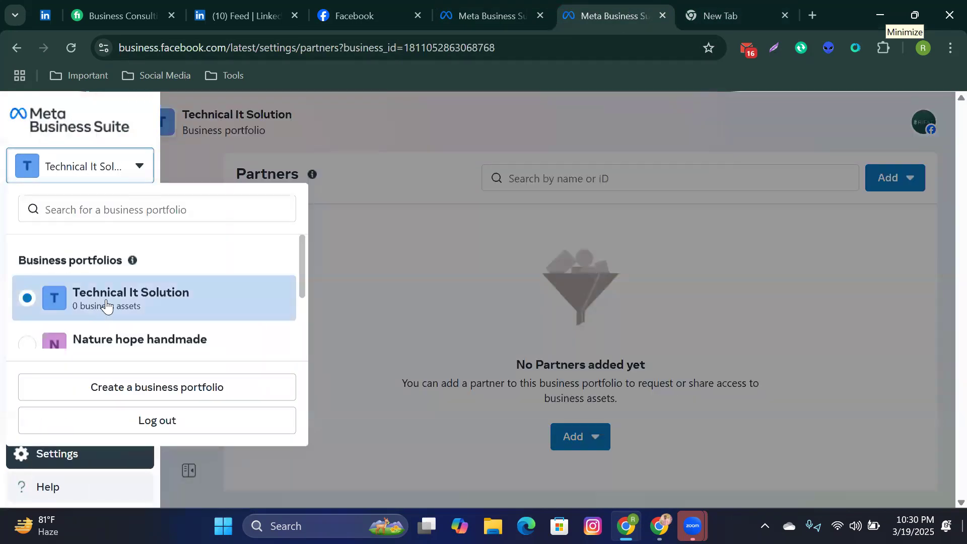
scroll(136, 304, "down", 1)
scroll(137, 305, "up", 1)
scroll(137, 307, "down", 2)
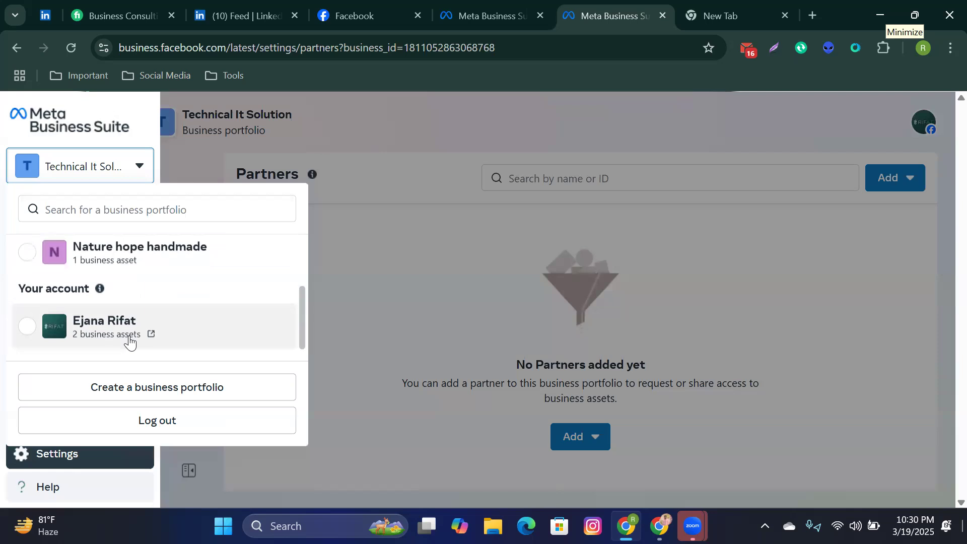
Step: Switch to the personal account and view the Li-Mart page details
left_click(130, 342)
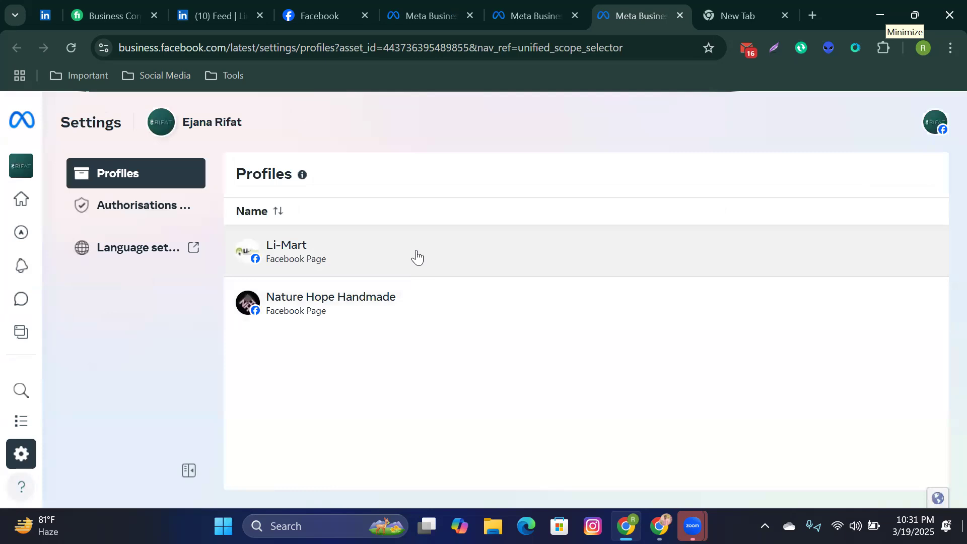
left_click(417, 257)
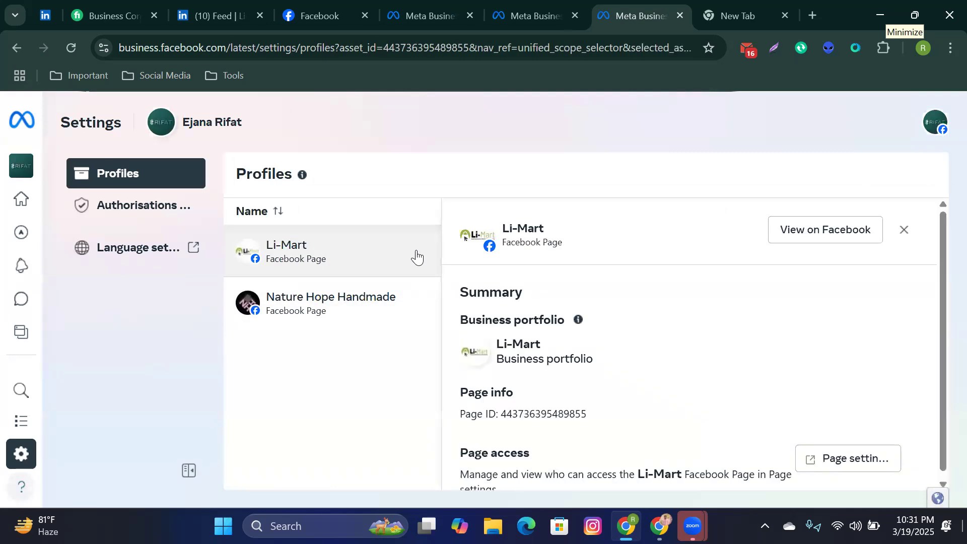
scroll(745, 309, "down", 1)
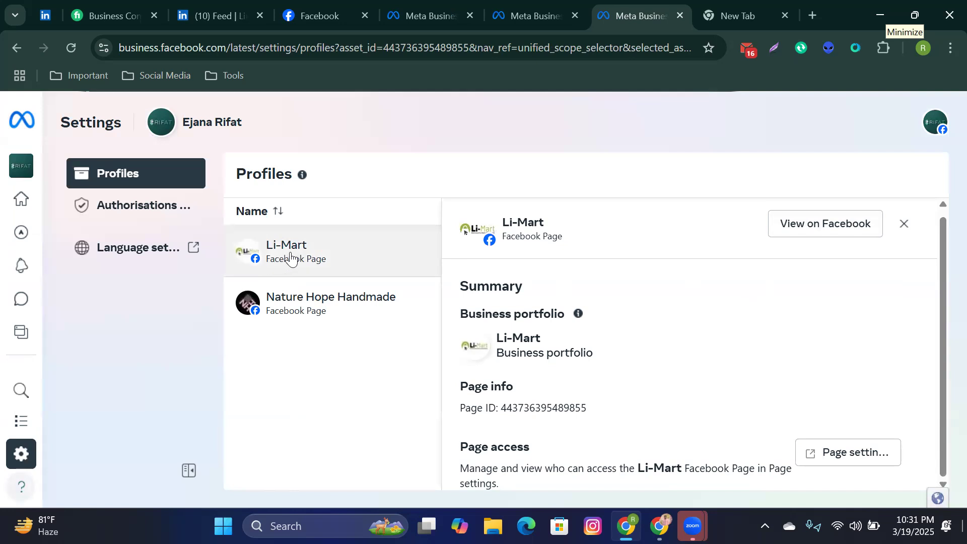
Step: Close the personal account's Business Suite tab and return to the Facebook feed
mouse_move(35, 310)
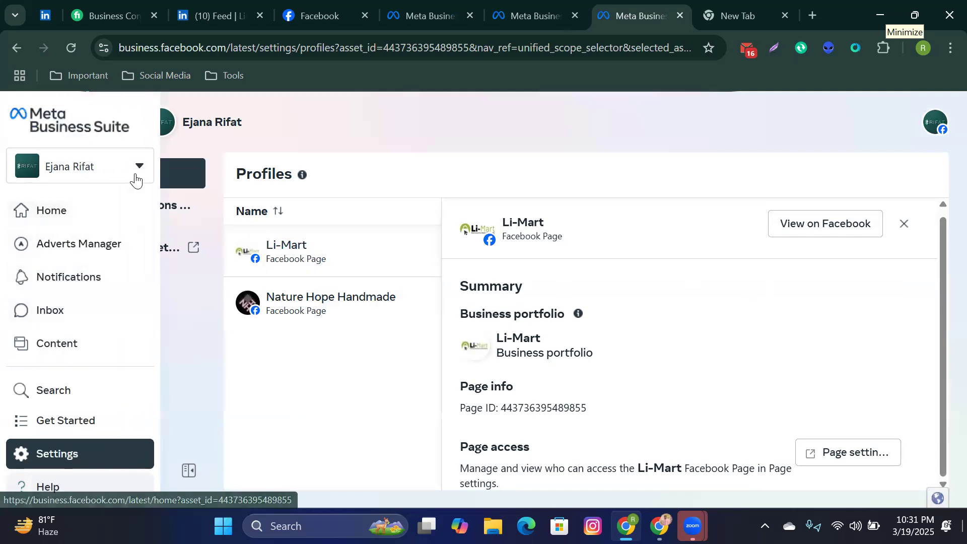
left_click(137, 176)
scroll(112, 312, "down", 2)
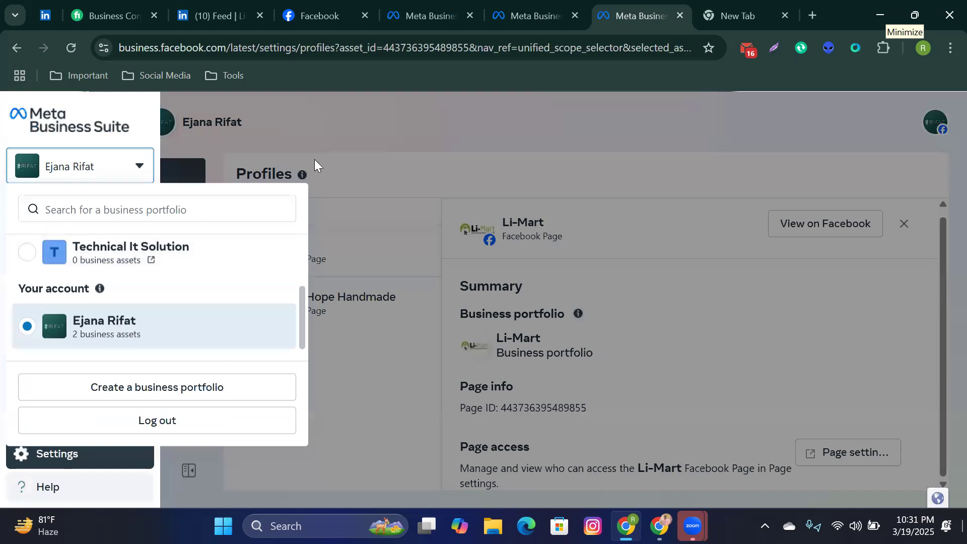
left_click(680, 16)
left_click(326, 8)
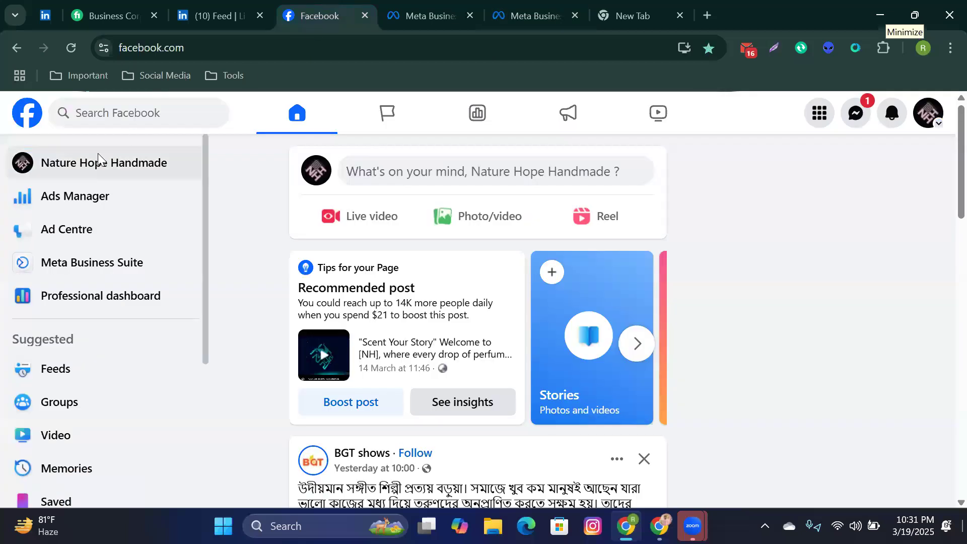
Step: Open Li-Mart's Business Suite home, close the Get familiar card, and go to the Inbox
left_click(101, 274)
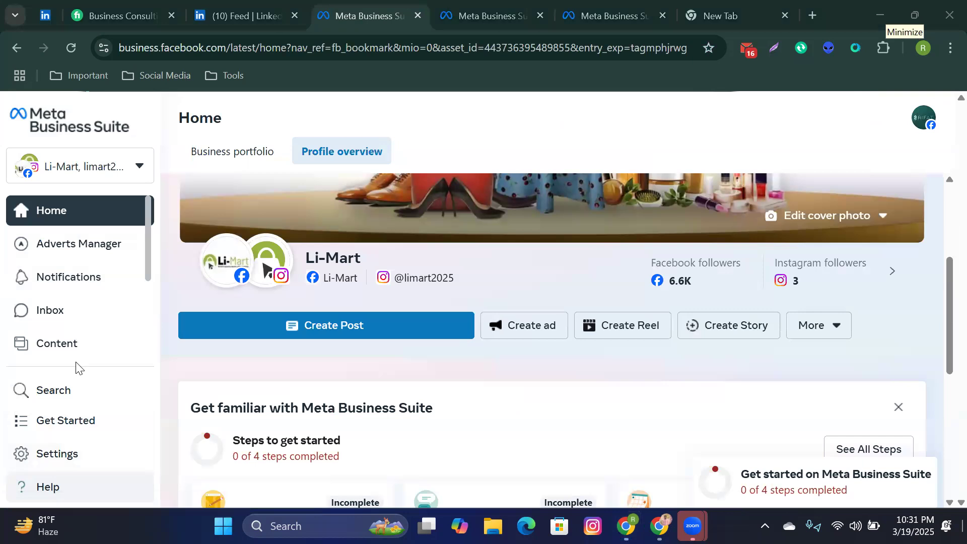
scroll(76, 368, "down", 3)
scroll(79, 347, "up", 3)
left_click(899, 408)
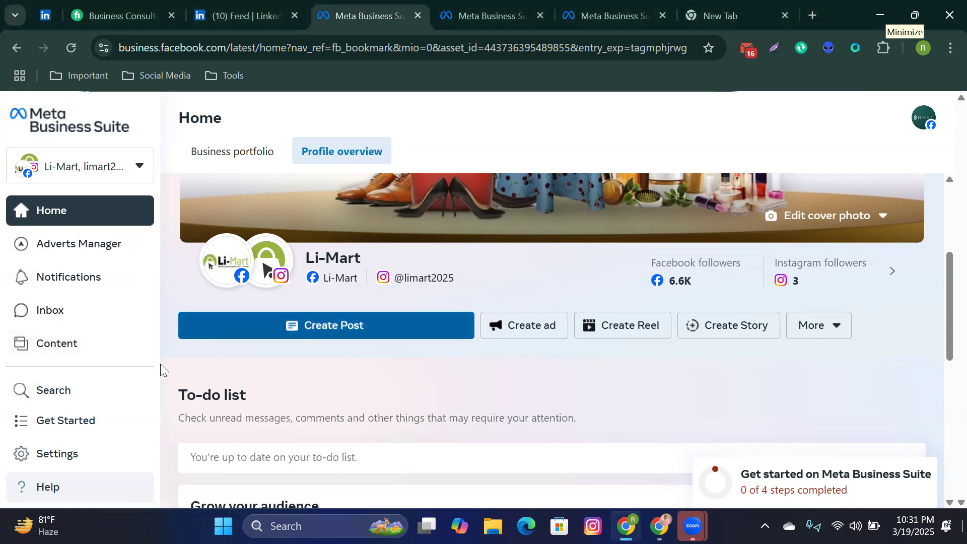
left_click(61, 309)
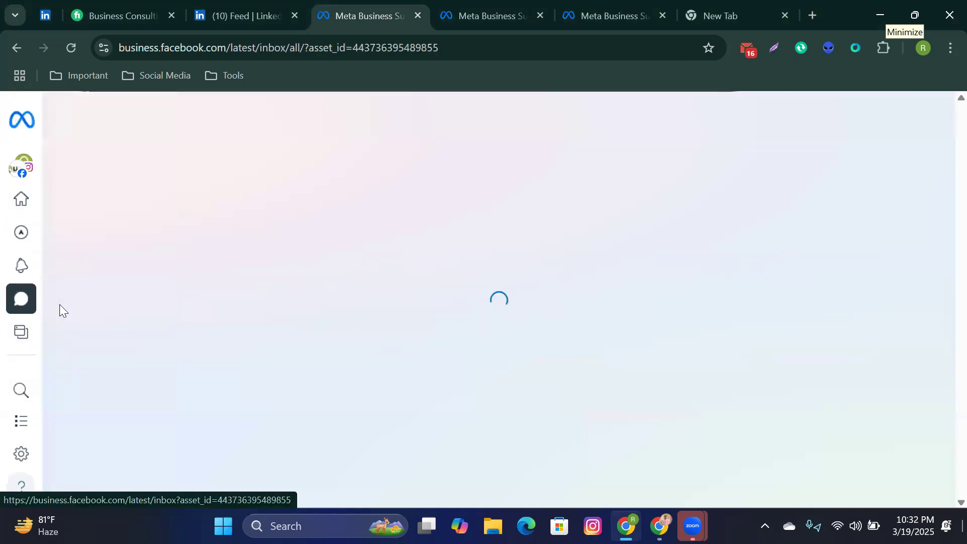
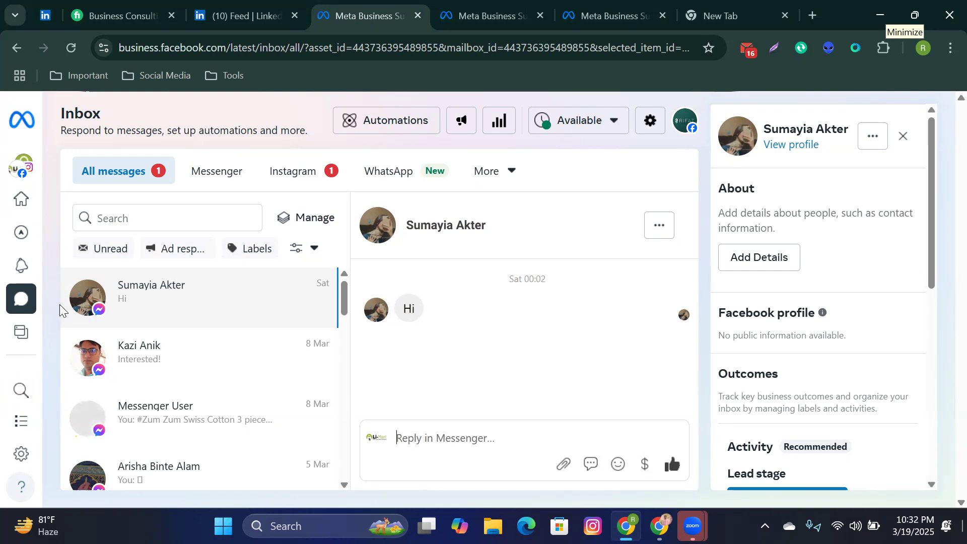
Step: Open the Inbox Automations page and scroll down to the Your automations list
left_click(368, 131)
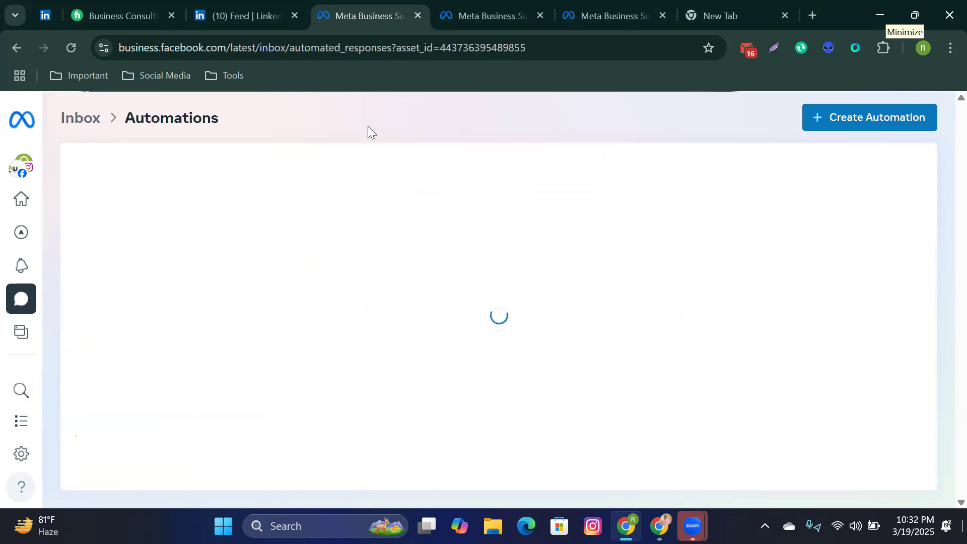
scroll(298, 325, "down", 3)
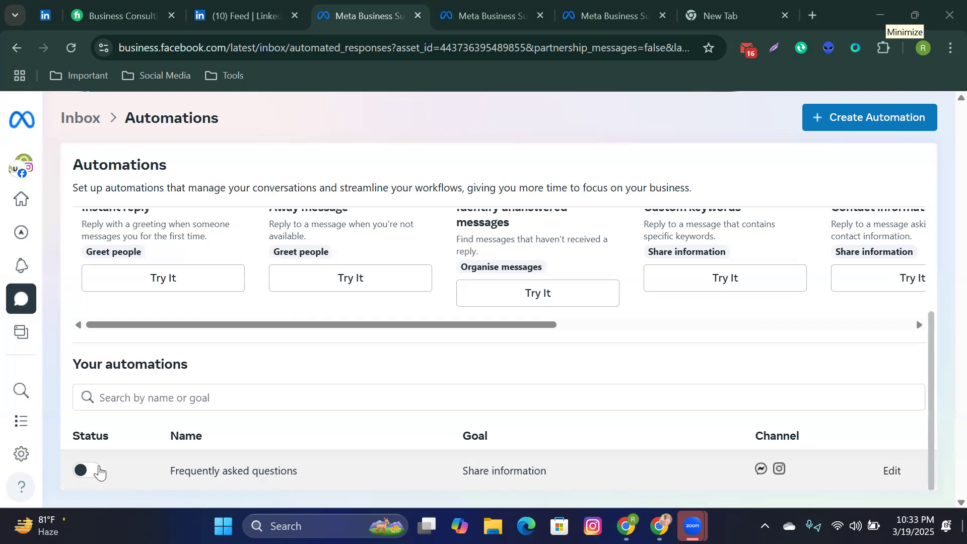
scroll(108, 458, "up", 3)
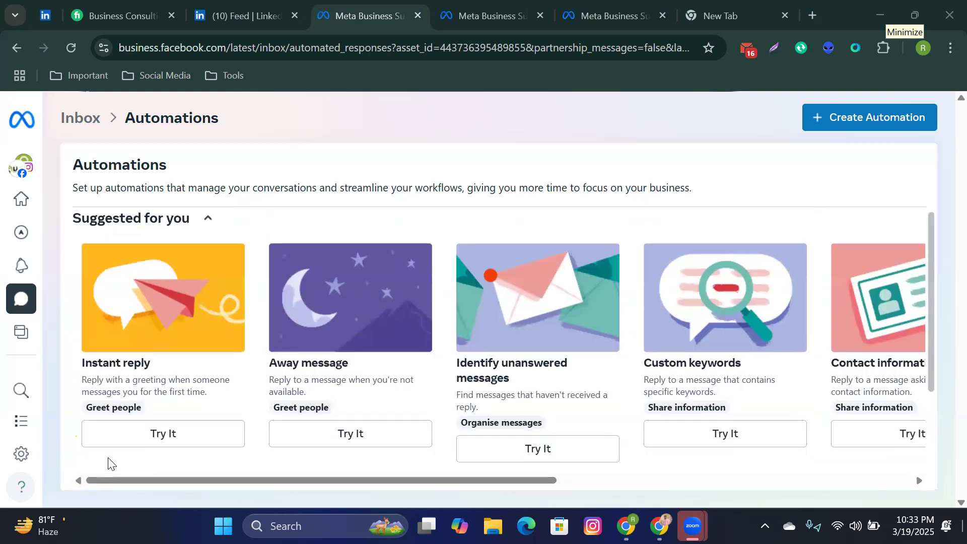
scroll(107, 458, "down", 3)
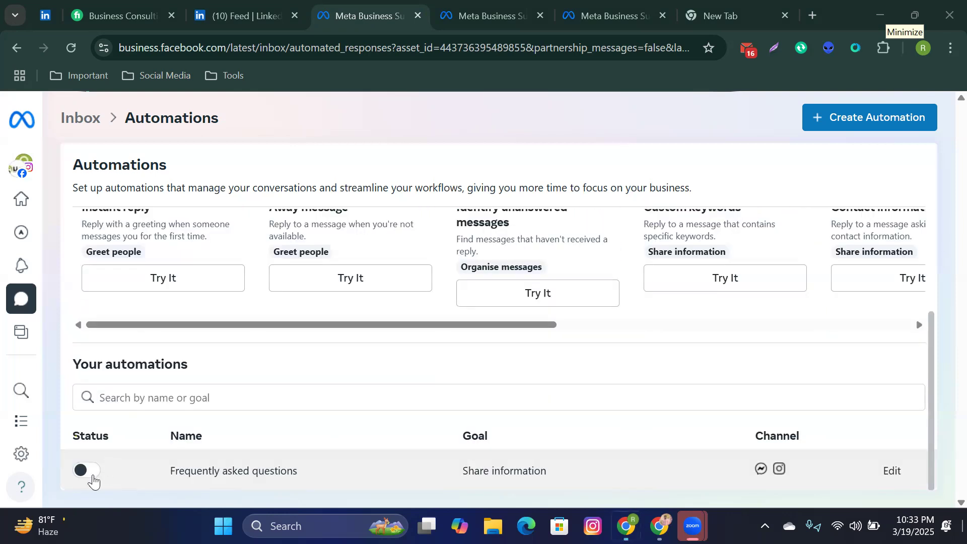
Step: Switch on the Frequently asked questions automation, edit it, and add an empty Question 1
left_click(92, 476)
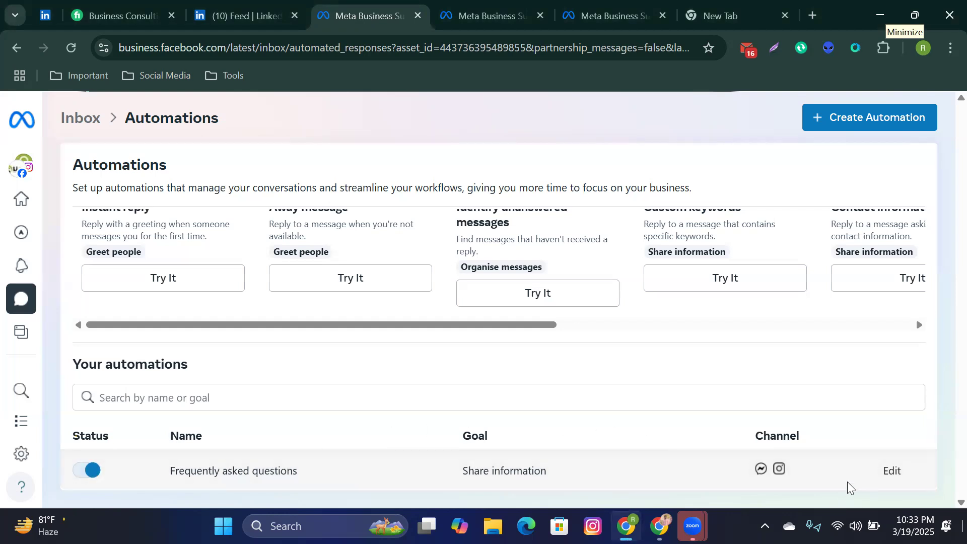
left_click(891, 472)
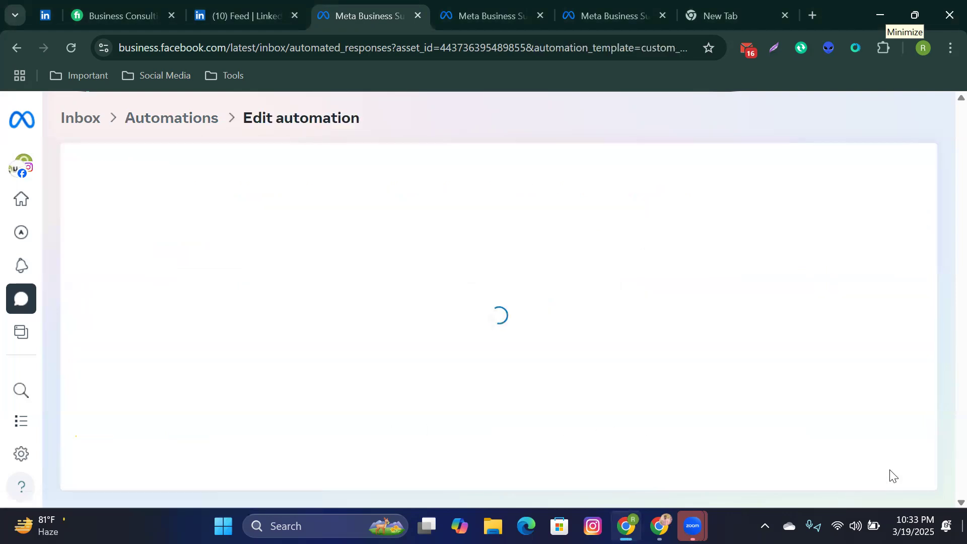
scroll(441, 430, "down", 3)
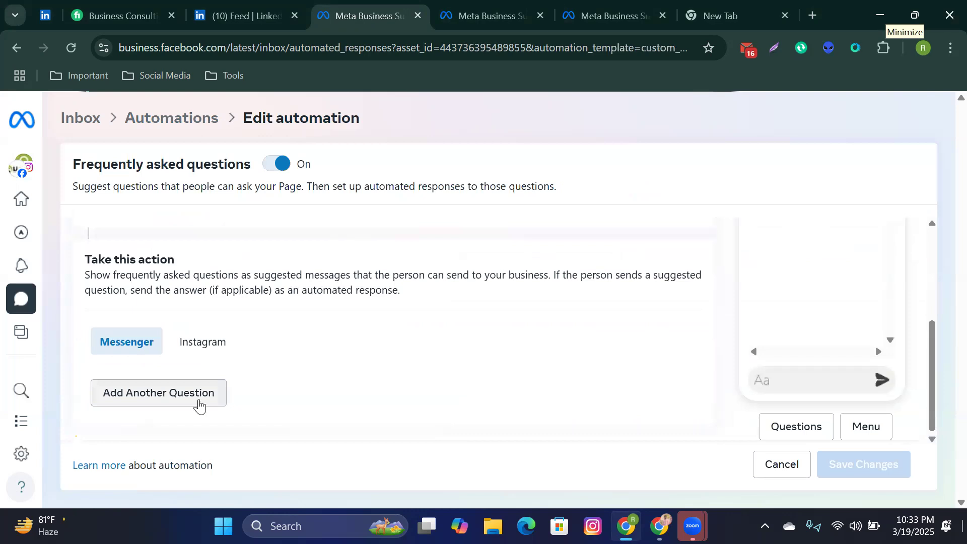
left_click(200, 393)
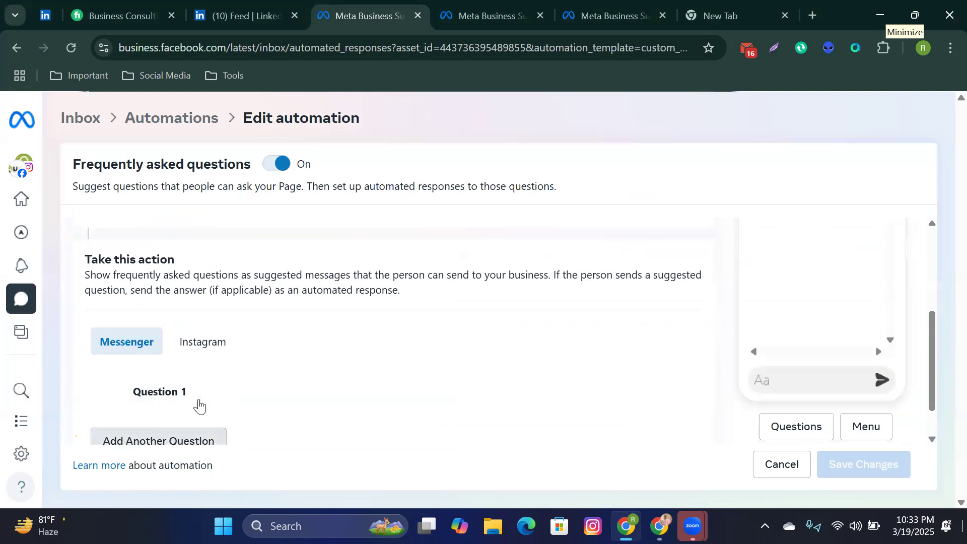
scroll(199, 407, "down", 1)
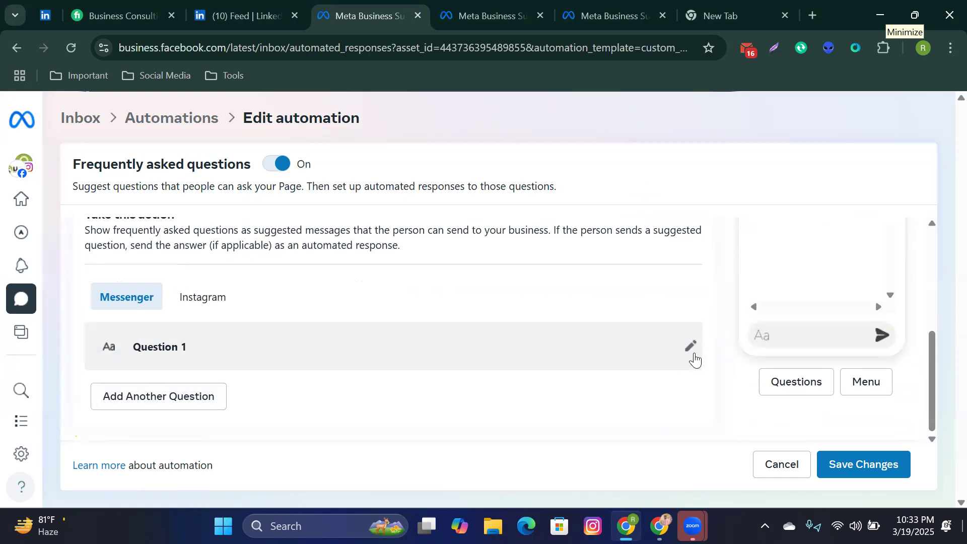
left_click(691, 347)
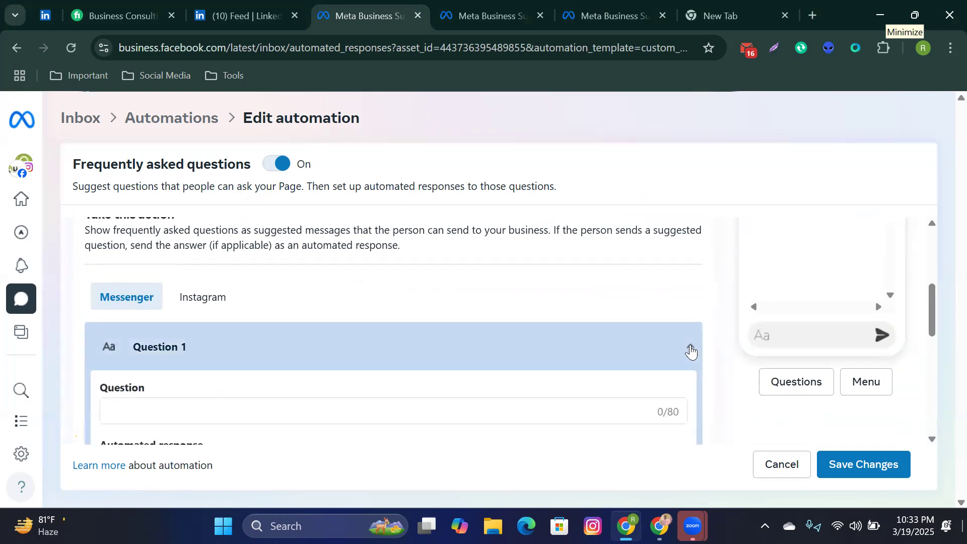
left_click(271, 414)
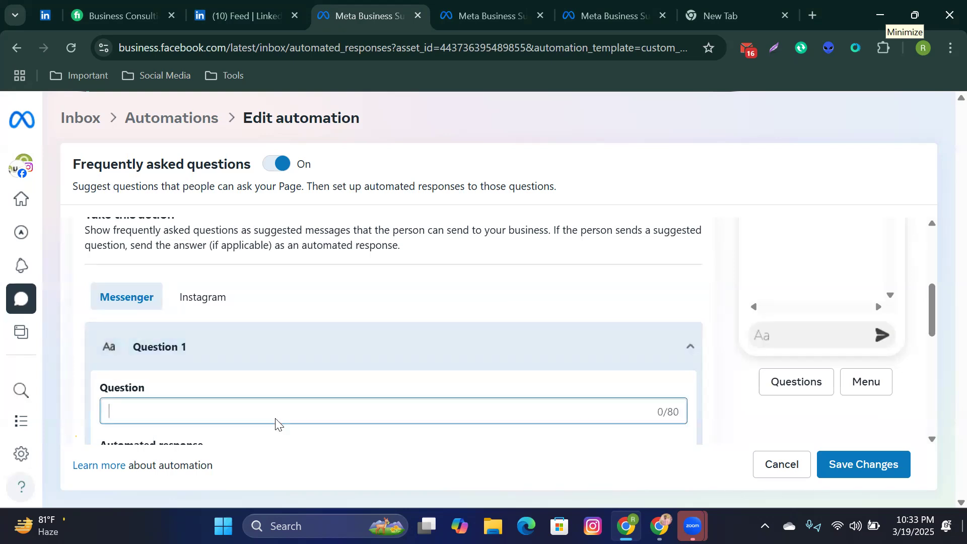
Step: Enter 'where are you located.?' as Question 1's question
type("w")
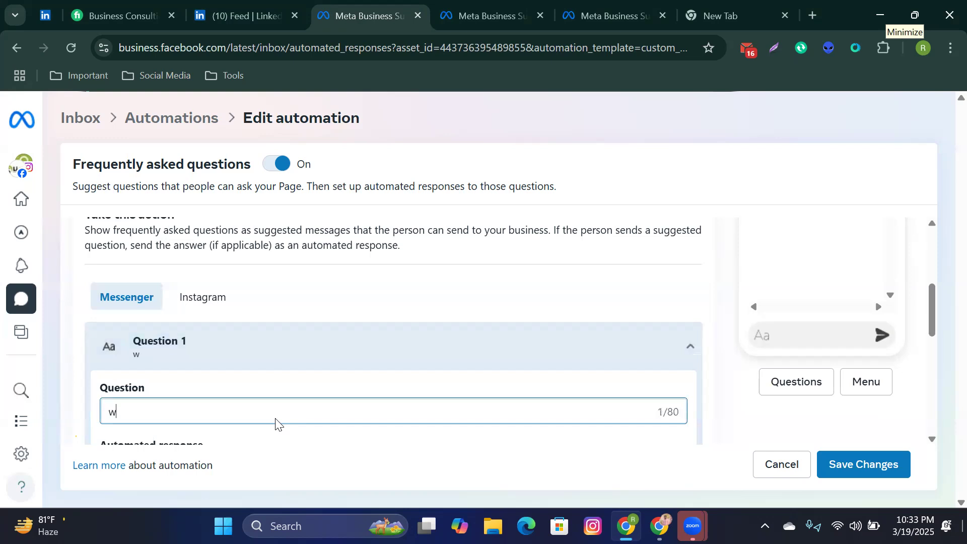
type("here are yo")
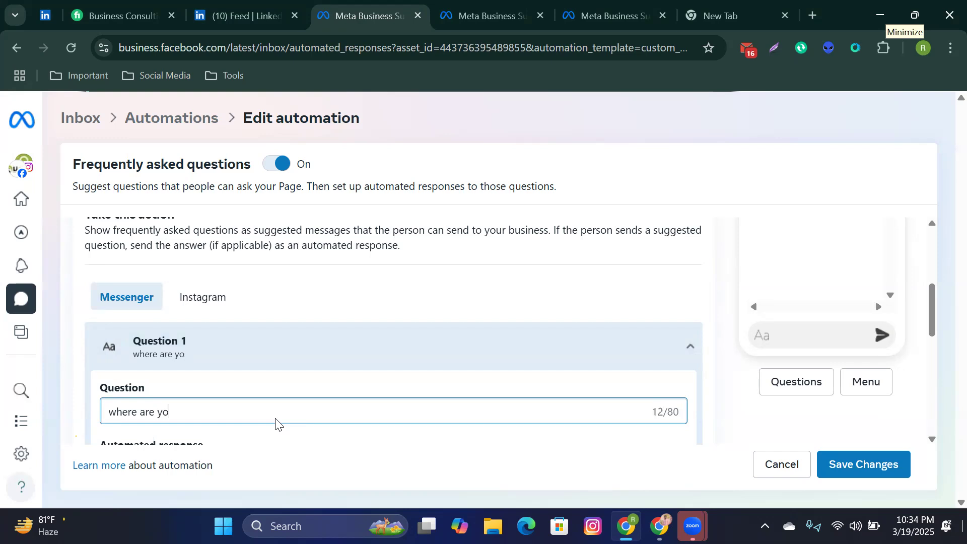
type("u located.?")
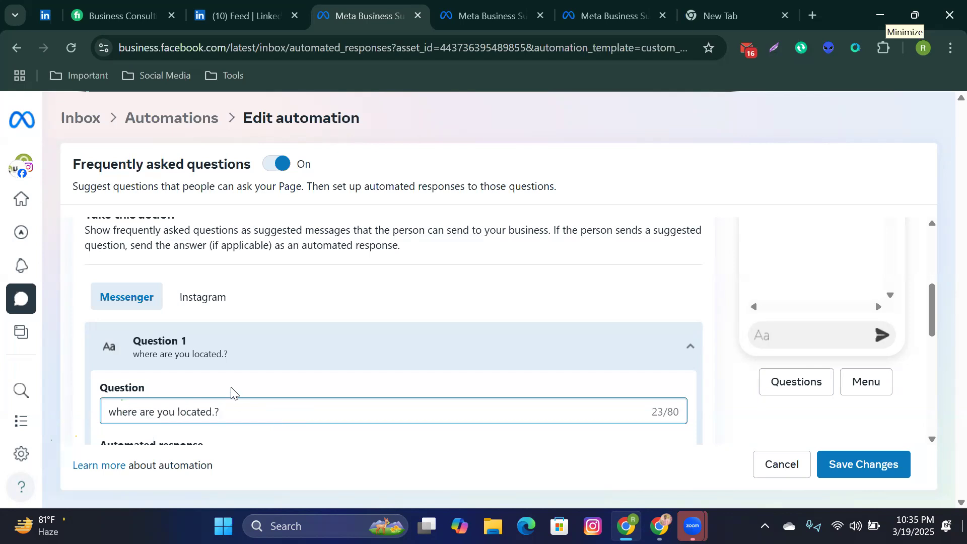
scroll(231, 394, "down", 1)
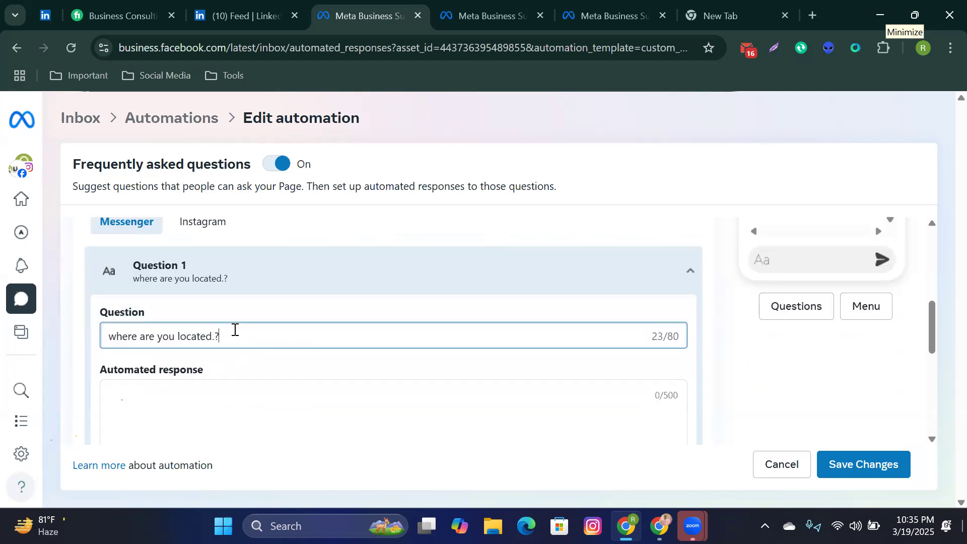
Step: Set Question 1's automated response to 'Dhanmondi,Dhaka', with Dhaka capitalized
scroll(218, 355, "down", 2)
scroll(218, 355, "up", 1)
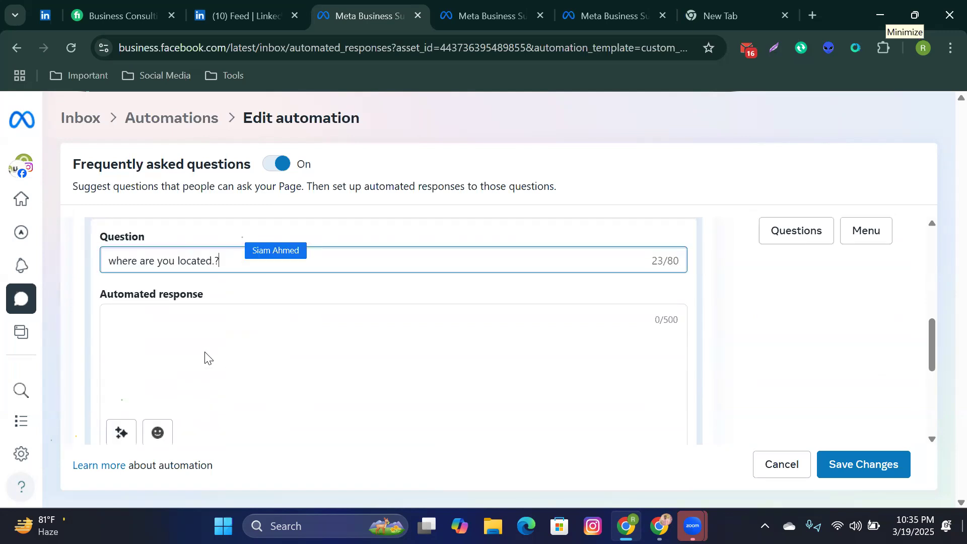
left_click(145, 320)
type("Dhanmo")
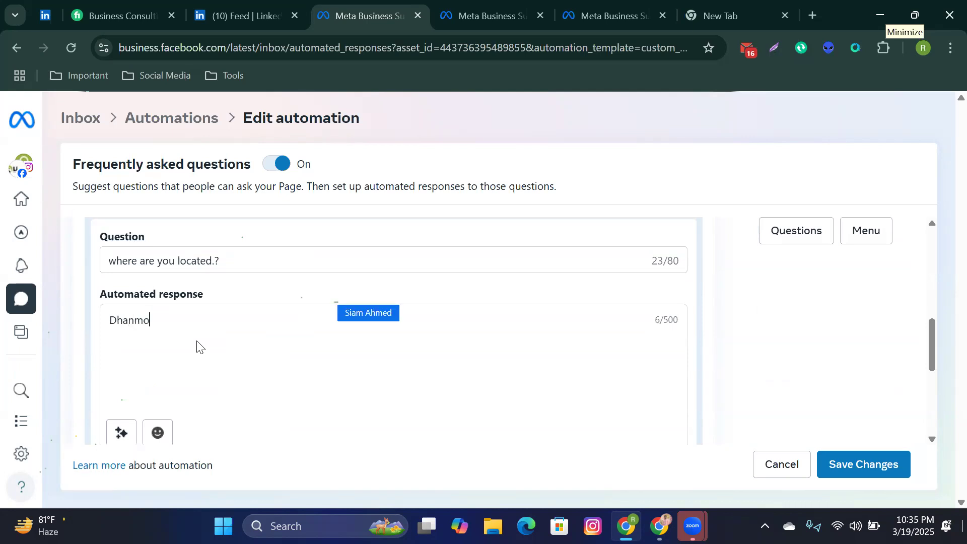
type("ndi,dhaka")
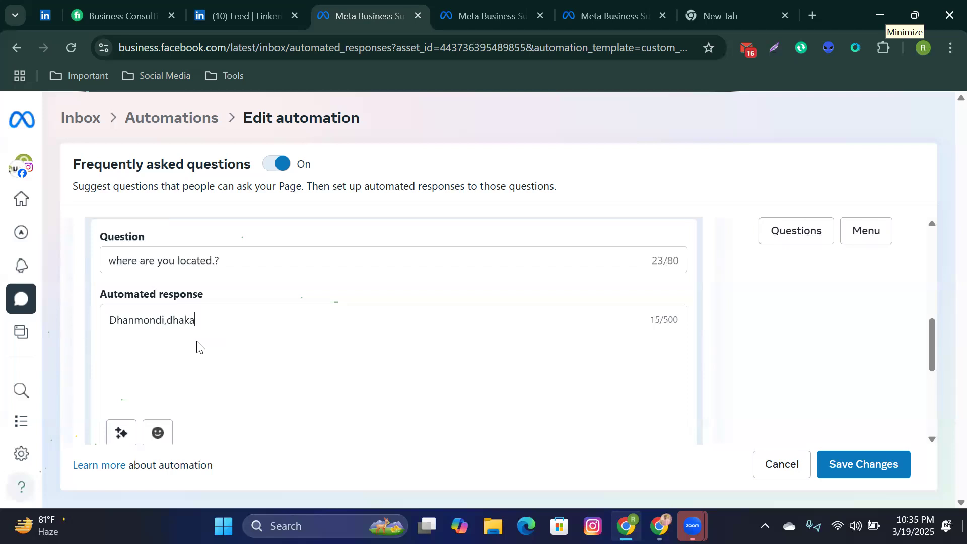
left_click(172, 320)
key("BackSpace")
type("D")
scroll(310, 347, "down", 3)
scroll(395, 370, "down", 2)
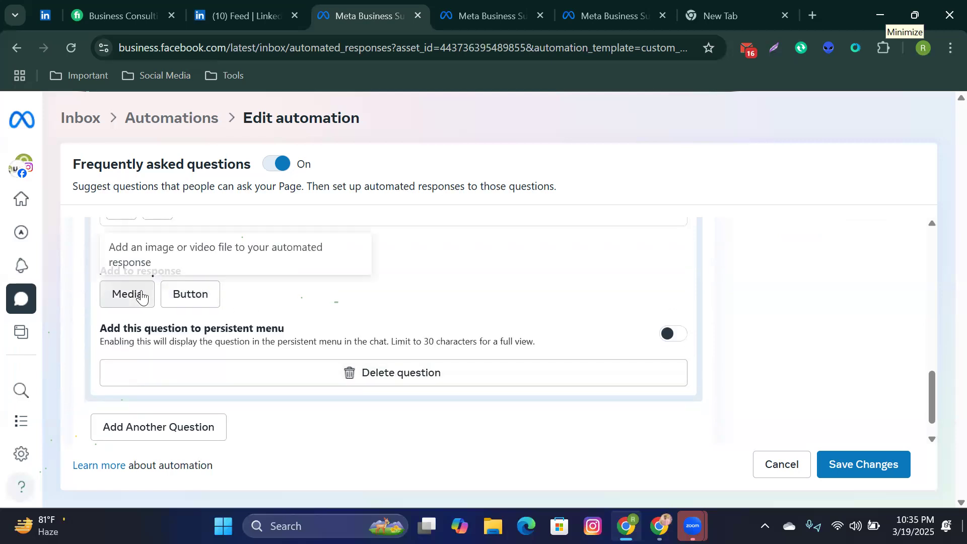
Step: Add a Button section to Question 1's automated response
left_click(199, 288)
scroll(294, 343, "up", 1)
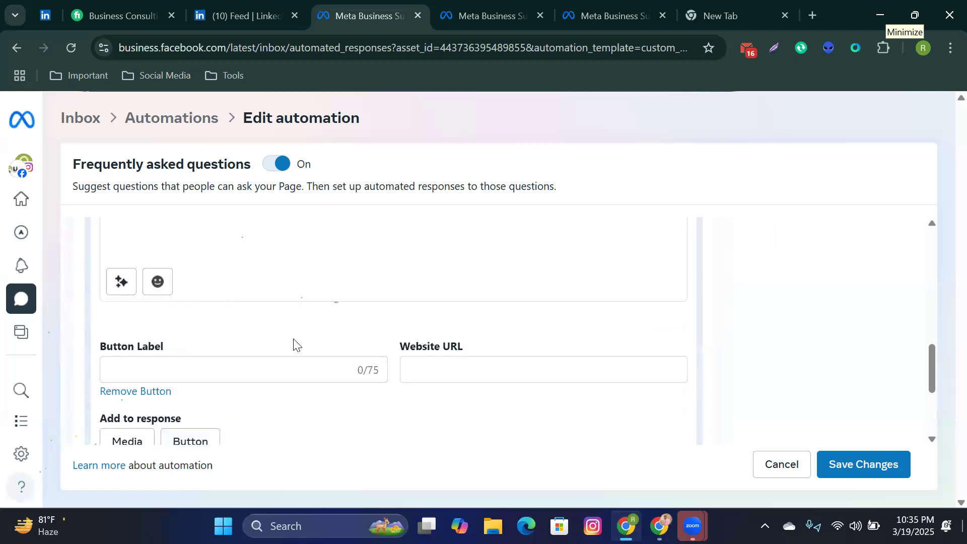
scroll(242, 378, "down", 1)
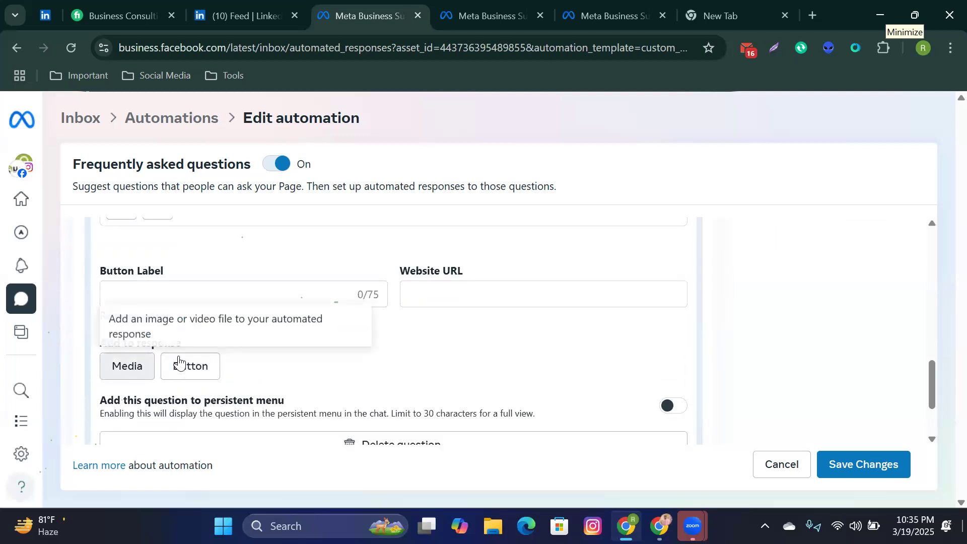
scroll(206, 362, "down", 2)
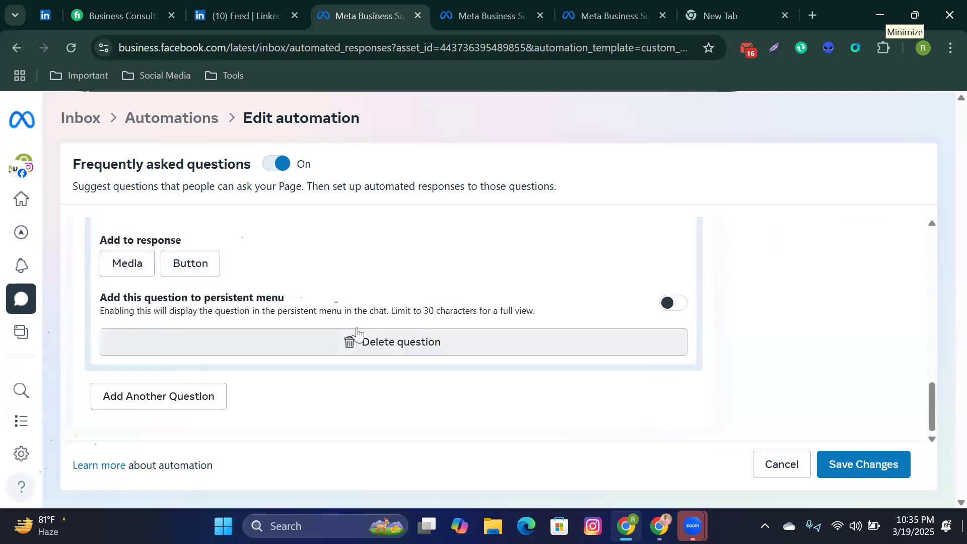
scroll(187, 291, "up", 2)
scroll(197, 291, "up", 2)
scroll(213, 323, "down", 4)
Step: Add a blank Question 2 to the FAQ and place the cursor in its Question field
left_click(164, 396)
scroll(166, 398, "down", 1)
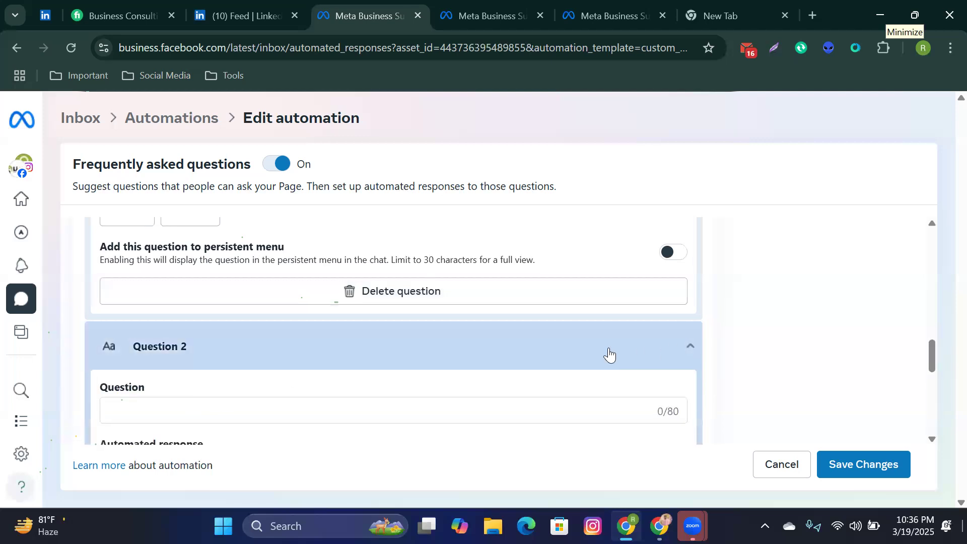
scroll(304, 268, "down", 4)
scroll(275, 326, "up", 3)
left_click(195, 336)
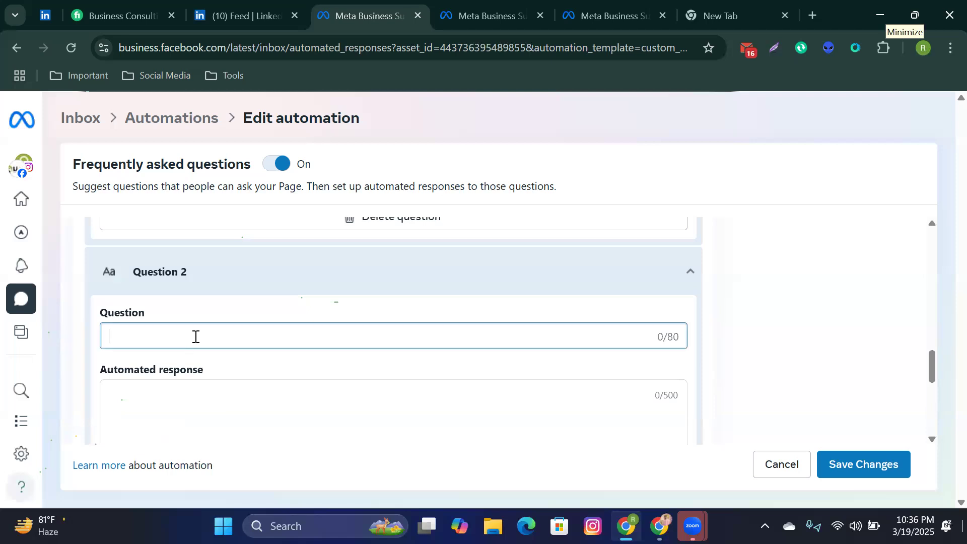
scroll(196, 342, "down", 3)
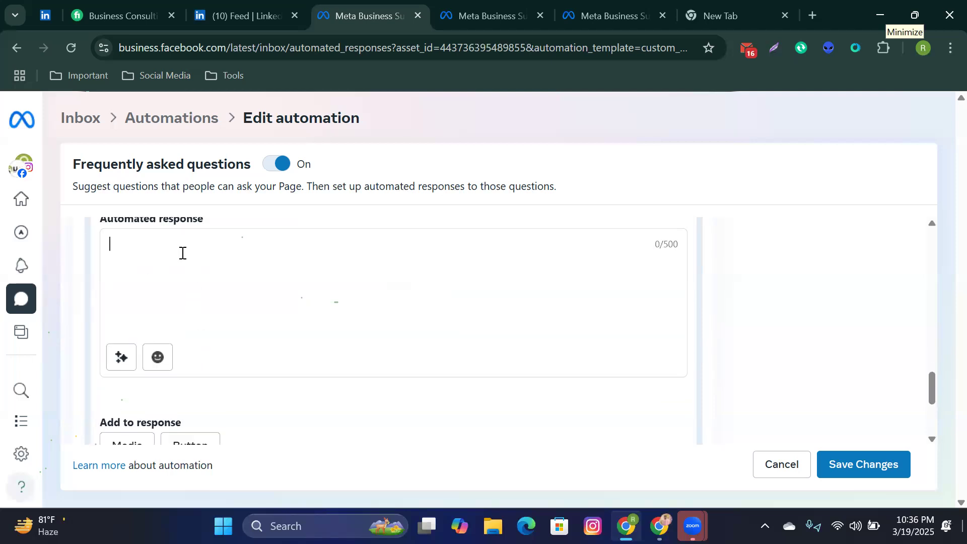
scroll(185, 267, "down", 3)
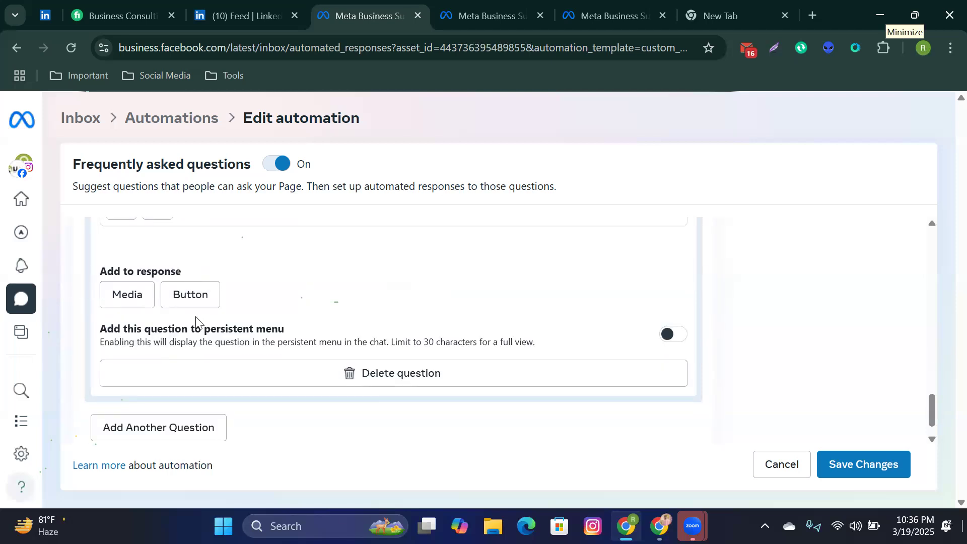
scroll(197, 320, "down", 1)
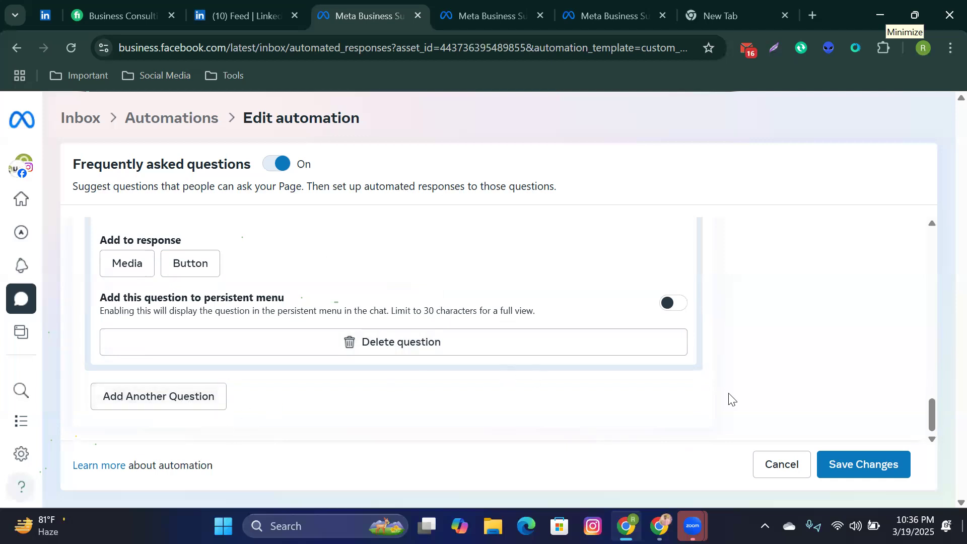
Step: Save the FAQ automation changes and dismiss the Saved notice
left_click(840, 461)
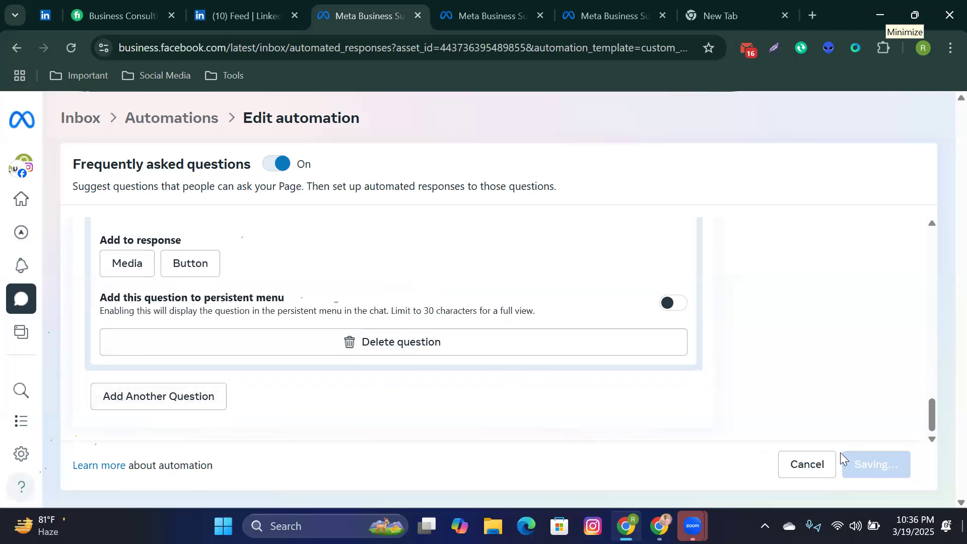
scroll(781, 391, "down", 3)
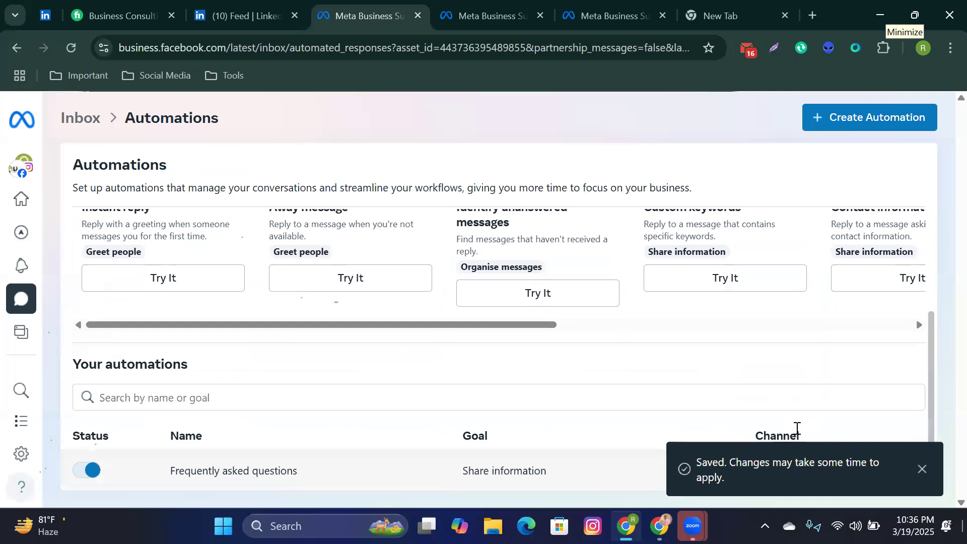
left_click(921, 473)
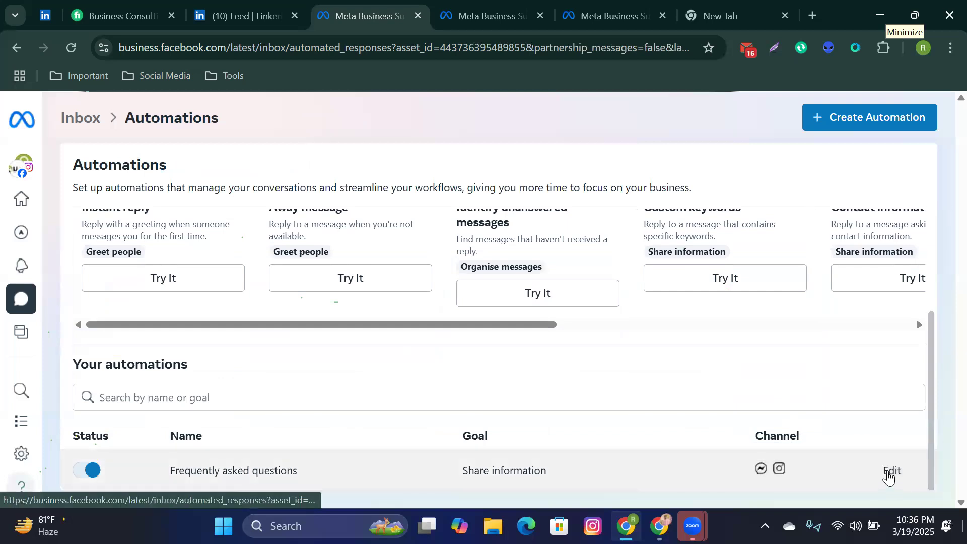
Step: Reopen the FAQ automation and review Question 1, 'where are you located.?'
left_click(891, 472)
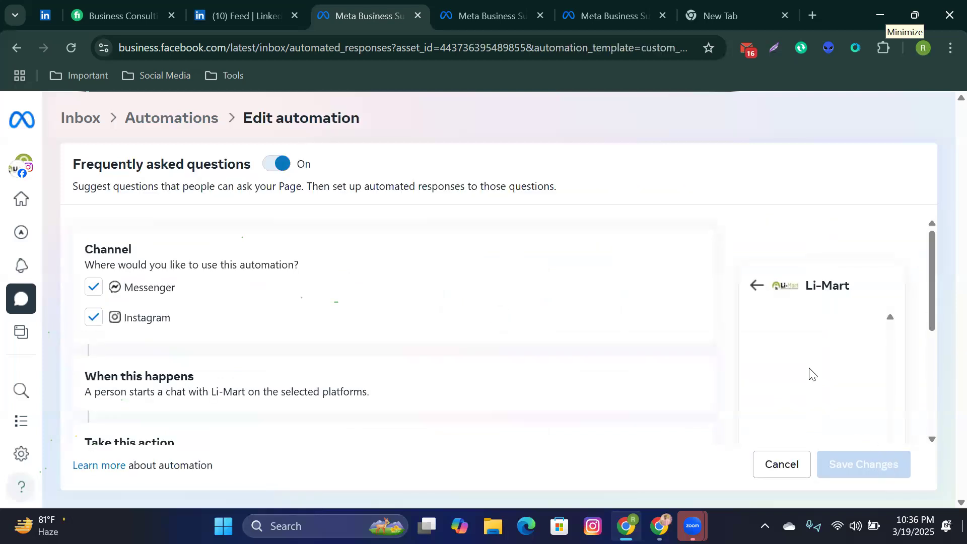
scroll(810, 373, "down", 4)
scroll(810, 375, "up", 2)
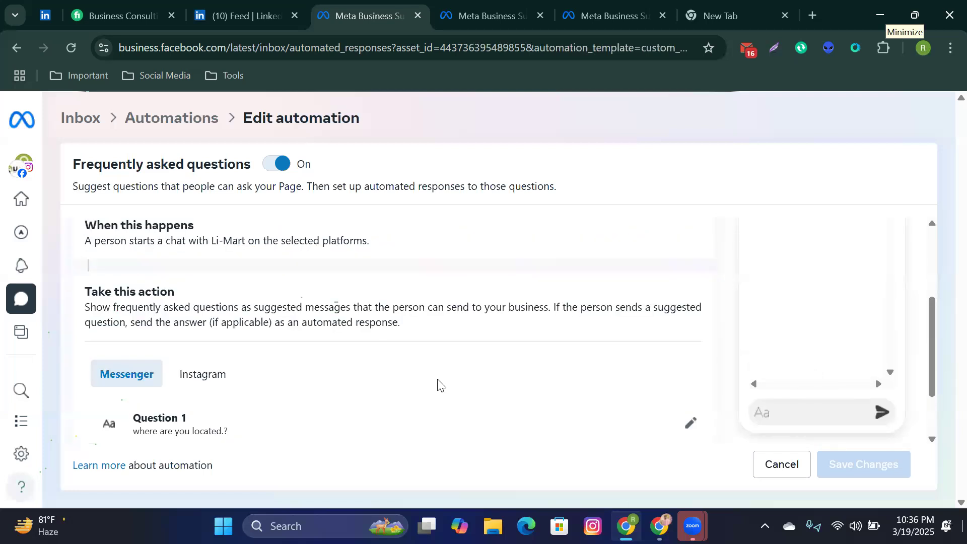
scroll(438, 385, "up", 3)
scroll(439, 385, "down", 4)
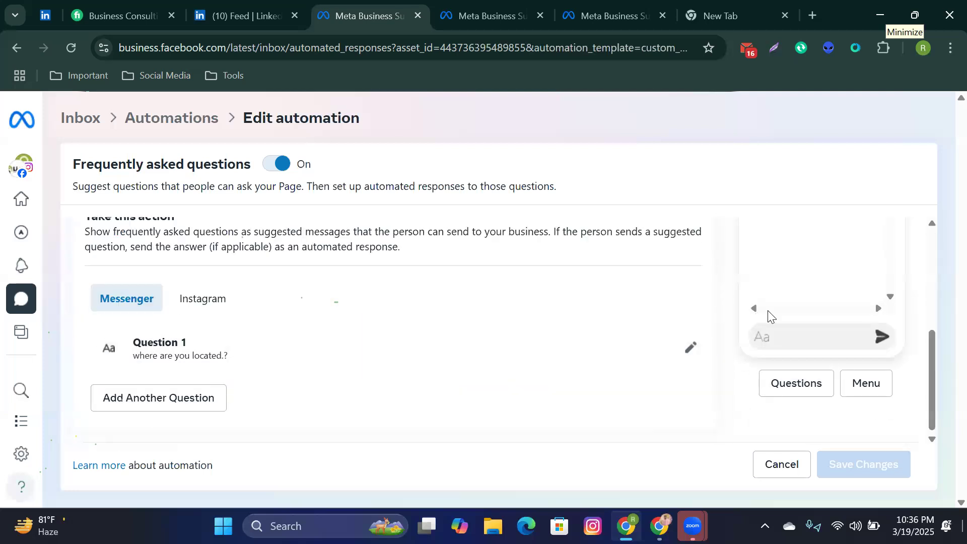
scroll(767, 316, "up", 3)
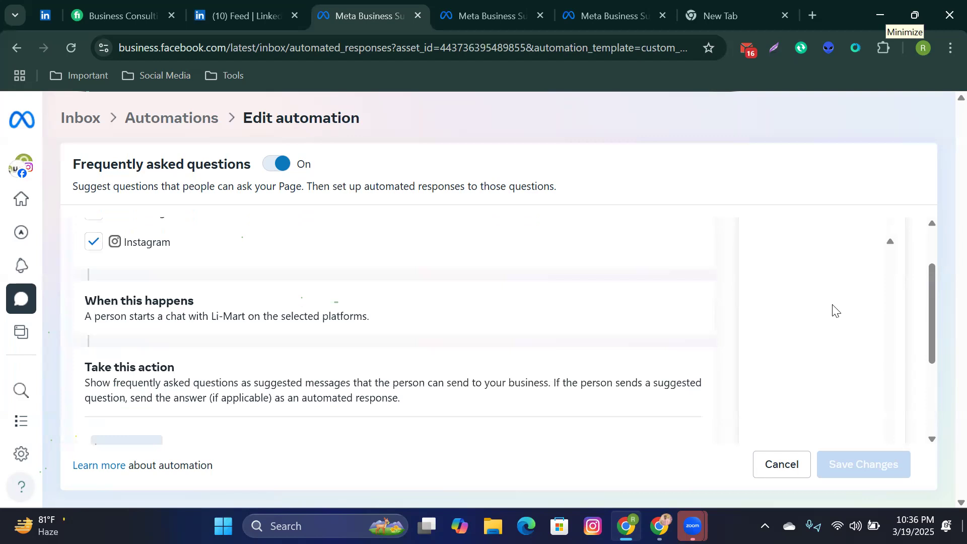
scroll(877, 213, "up", 2)
scroll(666, 309, "down", 4)
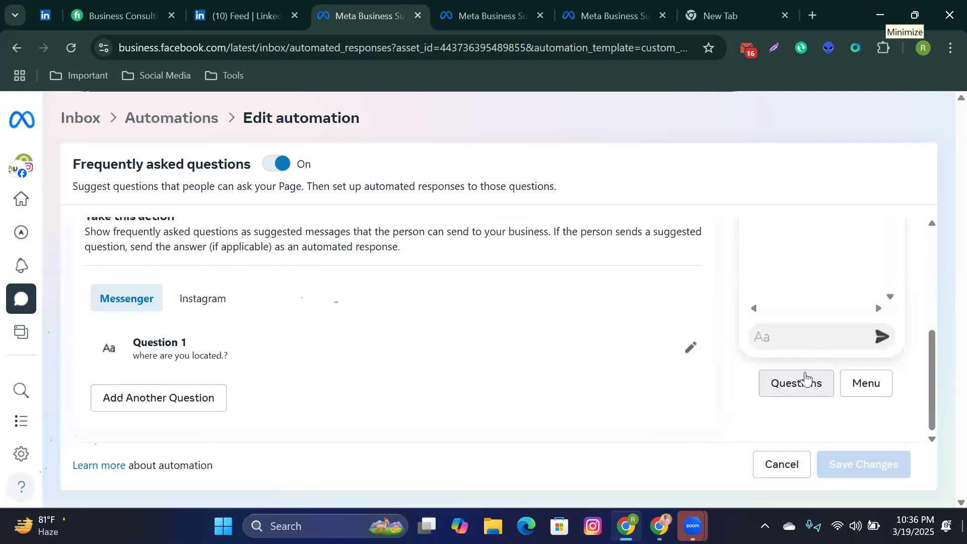
scroll(806, 381, "up", 5)
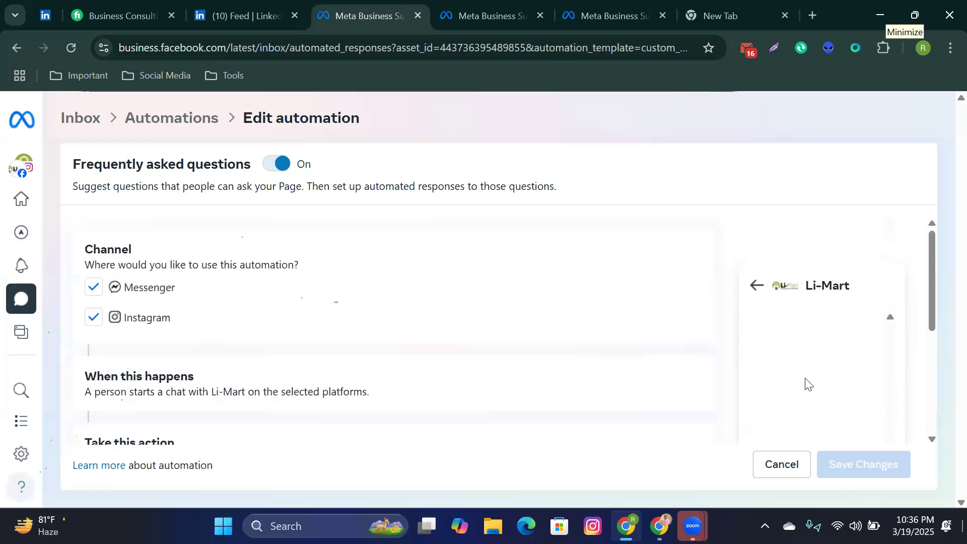
scroll(797, 380, "down", 5)
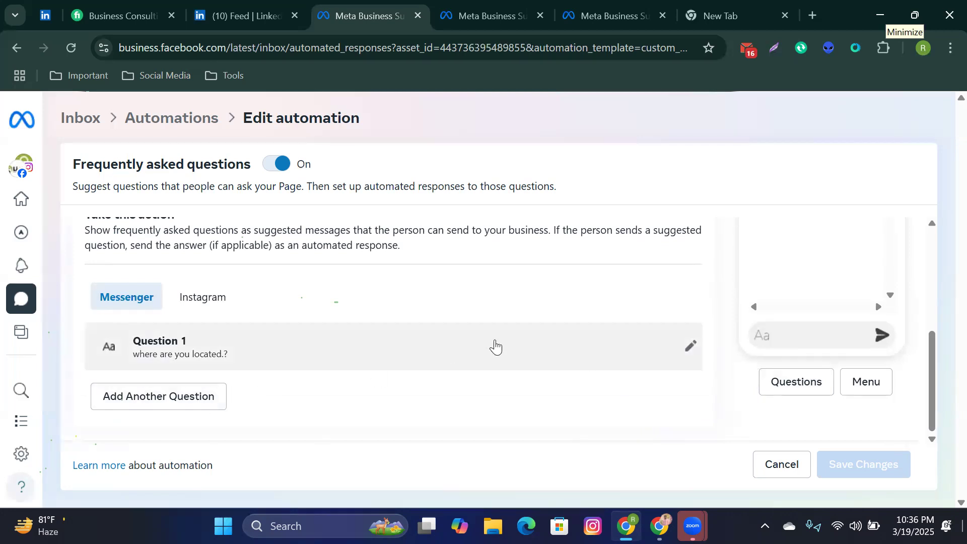
Step: Review the FAQ questions on the Instagram and Messenger tabs, then cancel without saving
left_click(210, 293)
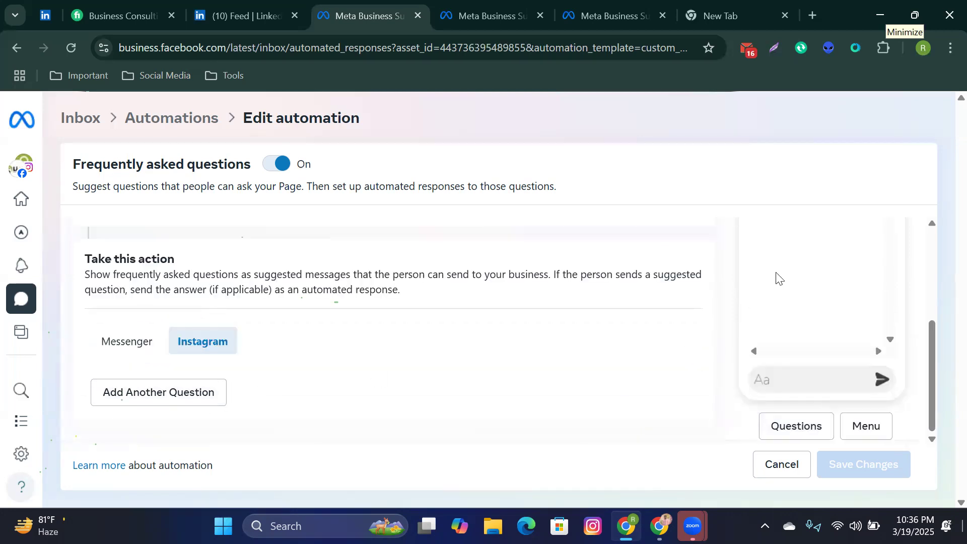
scroll(792, 288, "up", 3)
scroll(798, 297, "down", 3)
left_click(130, 375)
scroll(743, 287, "down", 2)
scroll(819, 282, "up", 3)
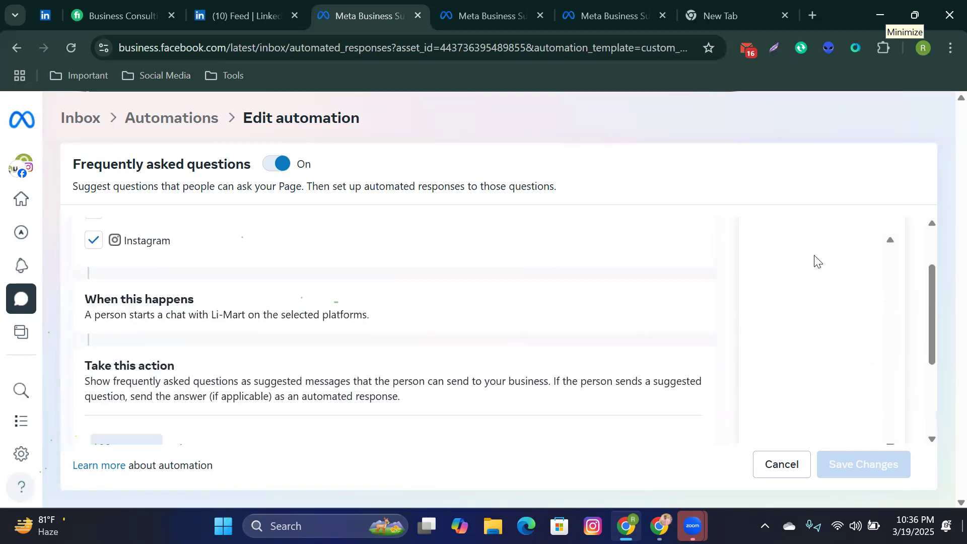
scroll(821, 286, "down", 3)
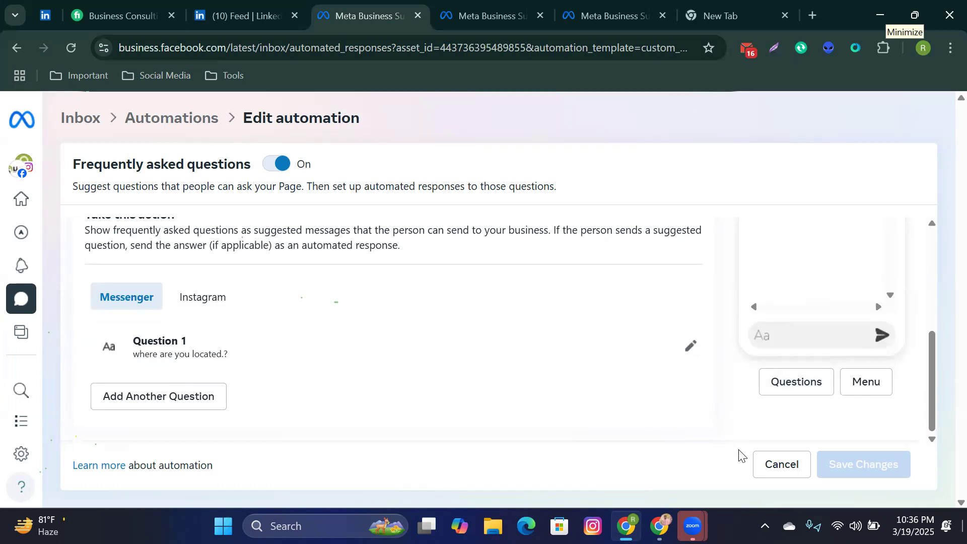
left_click(794, 470)
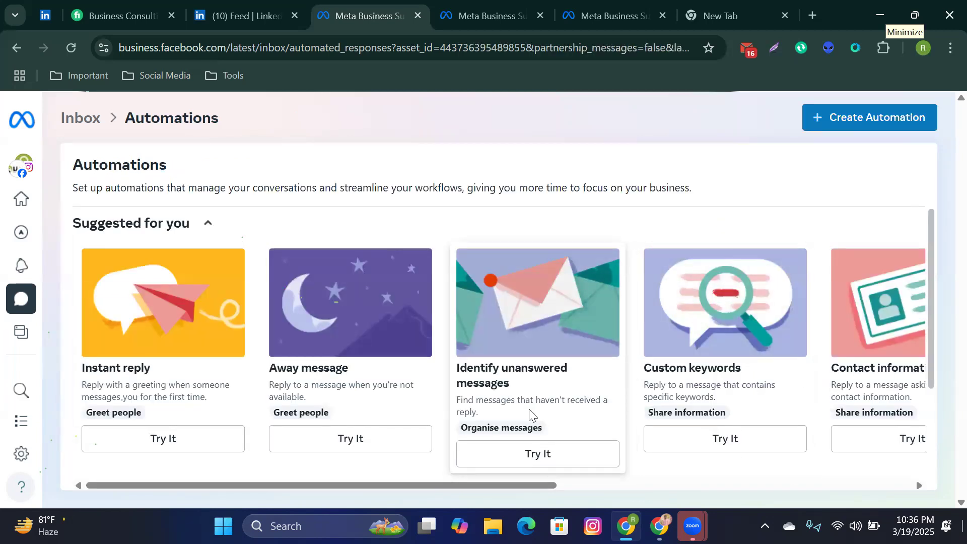
Step: Switch the FAQ automation off and start setting up an Instant reply automation
scroll(531, 231, "down", 3)
left_click(86, 471)
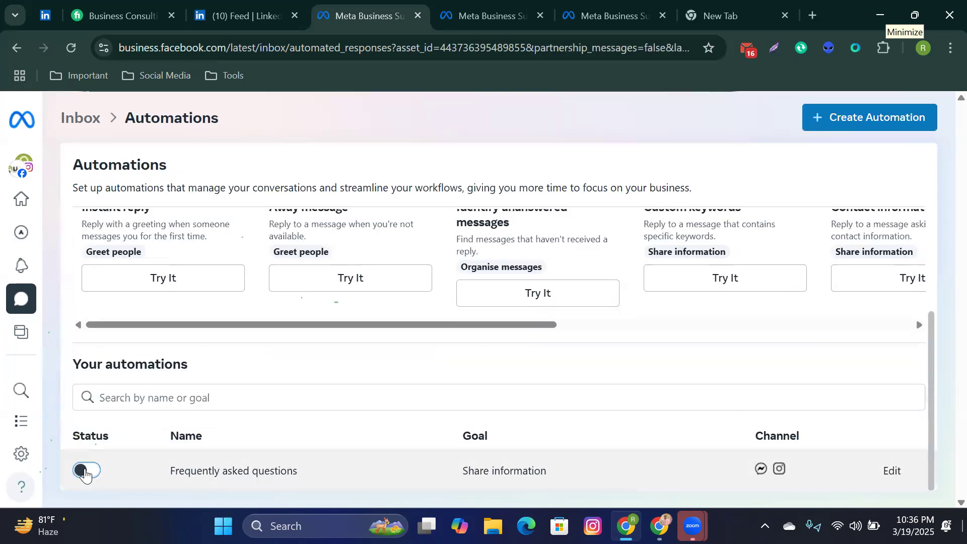
scroll(183, 412, "up", 3)
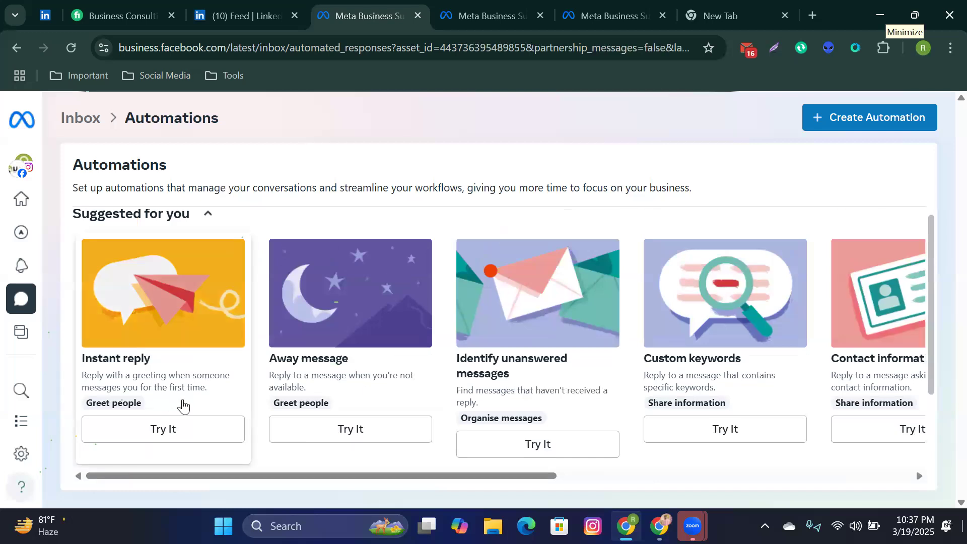
scroll(191, 413, "down", 3)
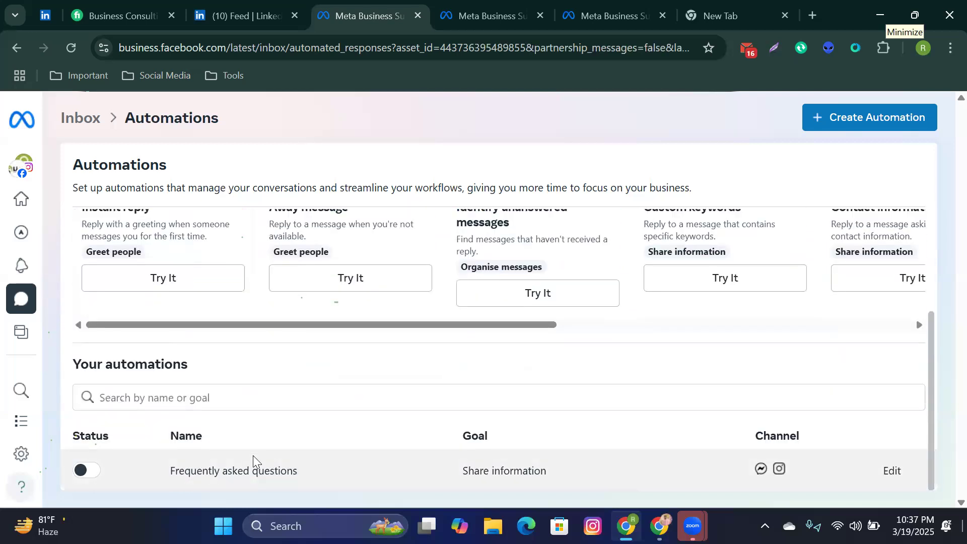
scroll(253, 456, "up", 2)
scroll(255, 458, "down", 2)
scroll(248, 444, "up", 1)
scroll(251, 450, "down", 1)
scroll(250, 449, "up", 1)
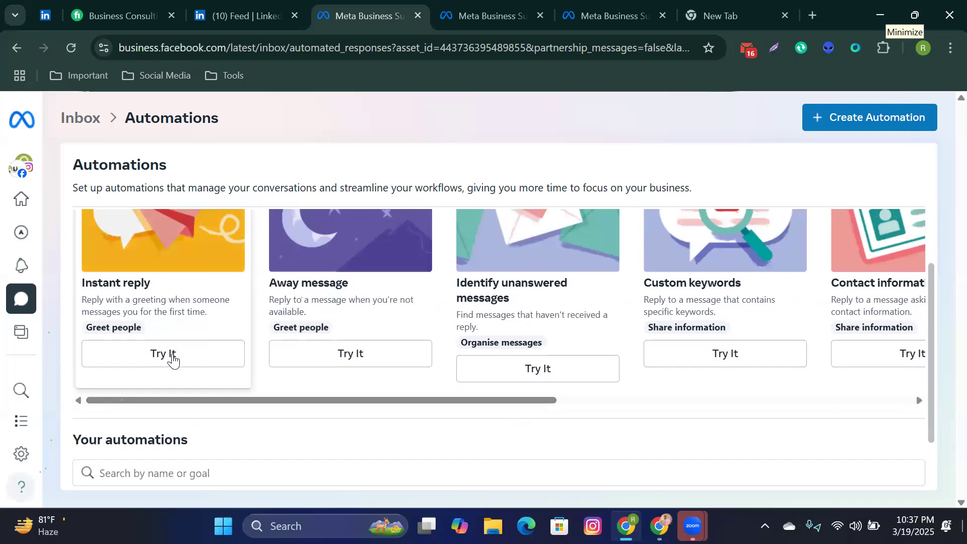
scroll(173, 360, "down", 1)
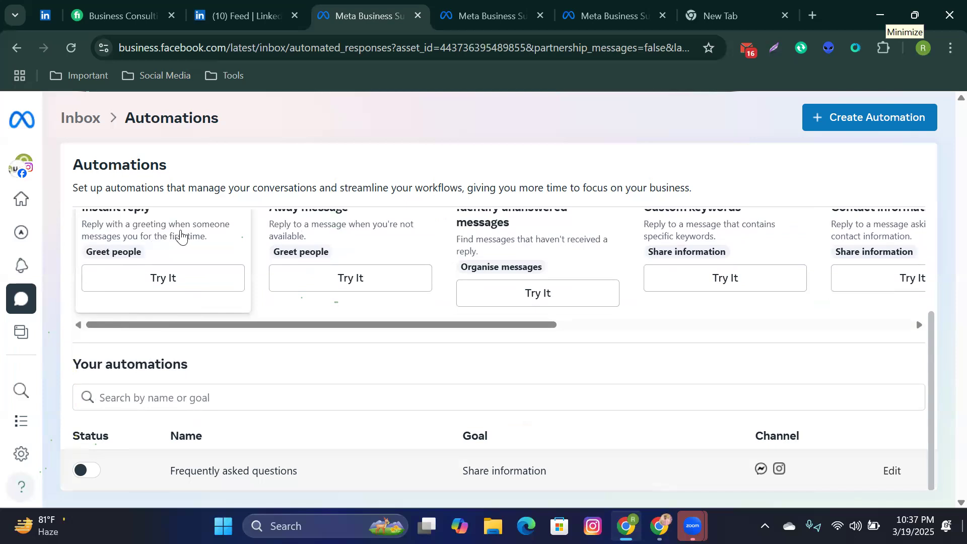
left_click(178, 281)
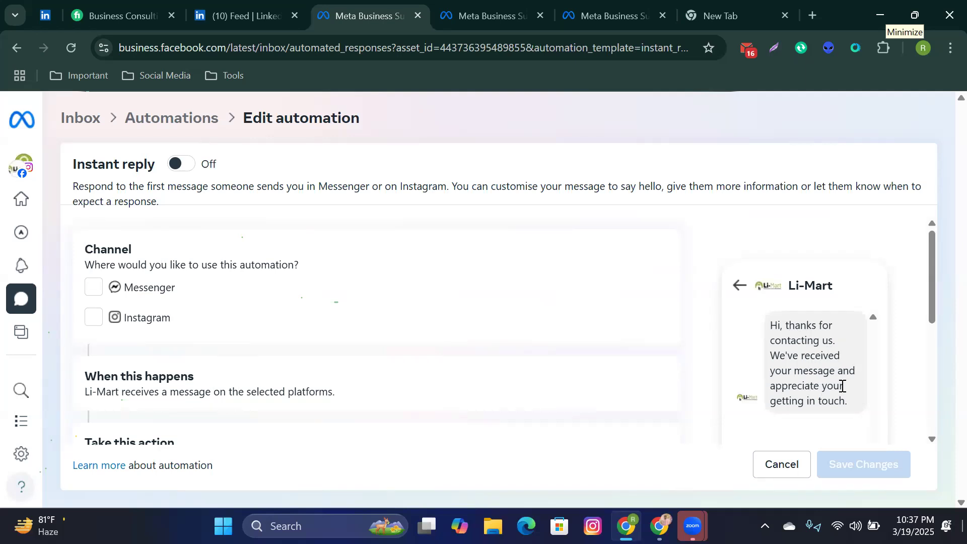
Step: Look over the Instant reply's default thank-you greeting and its preview
scroll(787, 388, "down", 3)
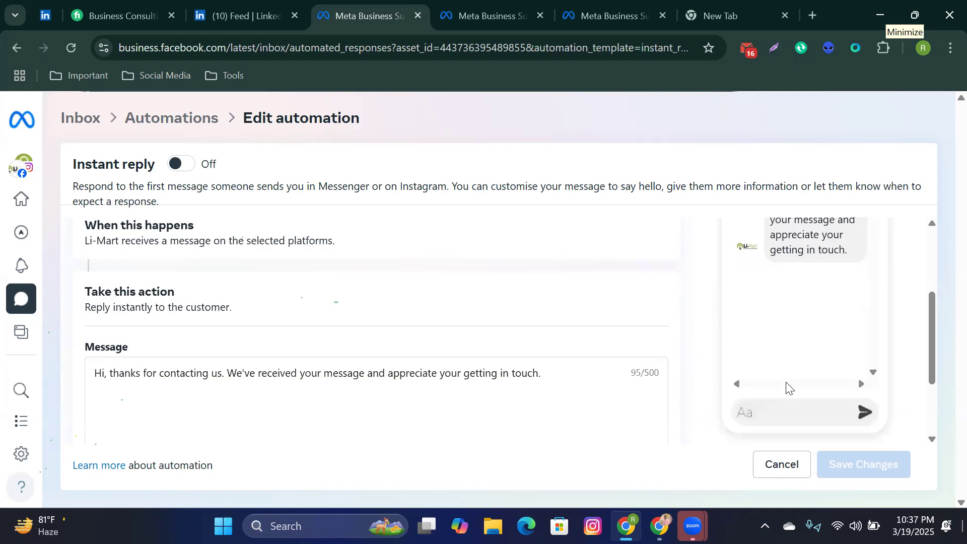
scroll(788, 387, "up", 3)
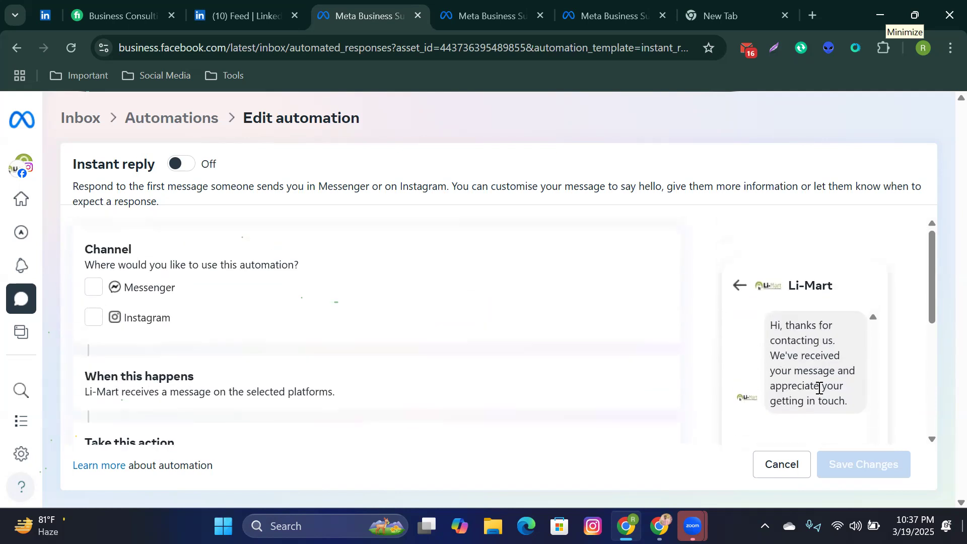
left_click_drag(847, 401, 767, 324)
left_click(774, 340)
scroll(775, 353, "down", 1)
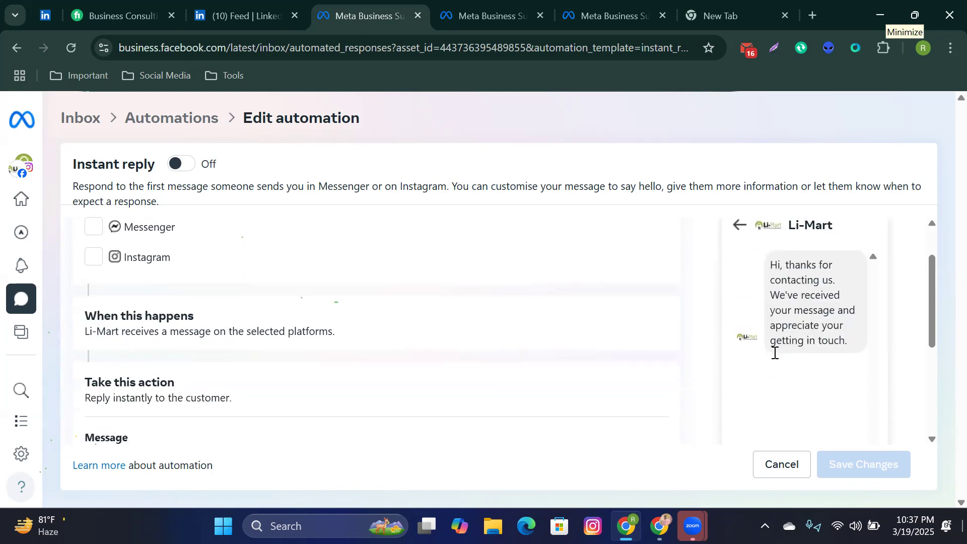
scroll(776, 353, "down", 4)
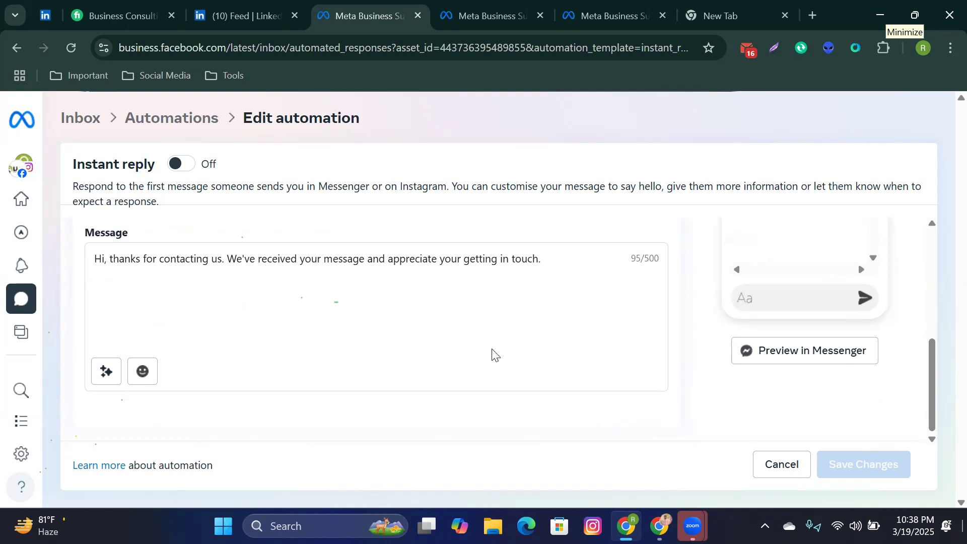
scroll(562, 401, "up", 5)
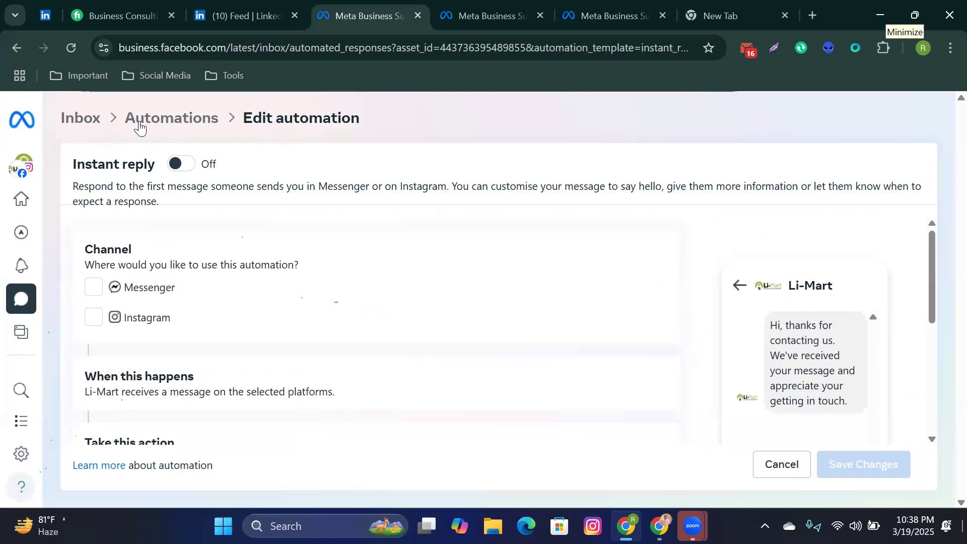
Step: Go back twice and return to the main Inbox message list
left_click(4, 50)
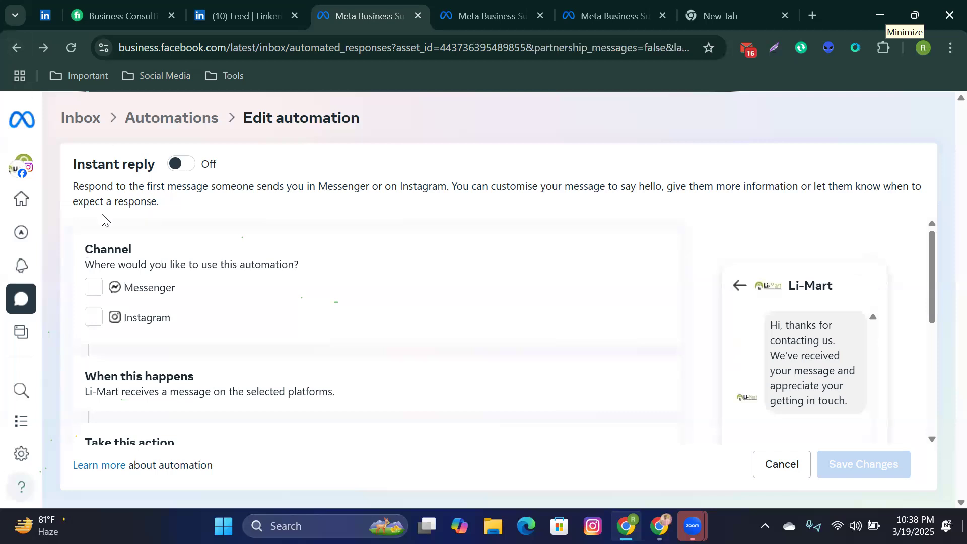
left_click(19, 51)
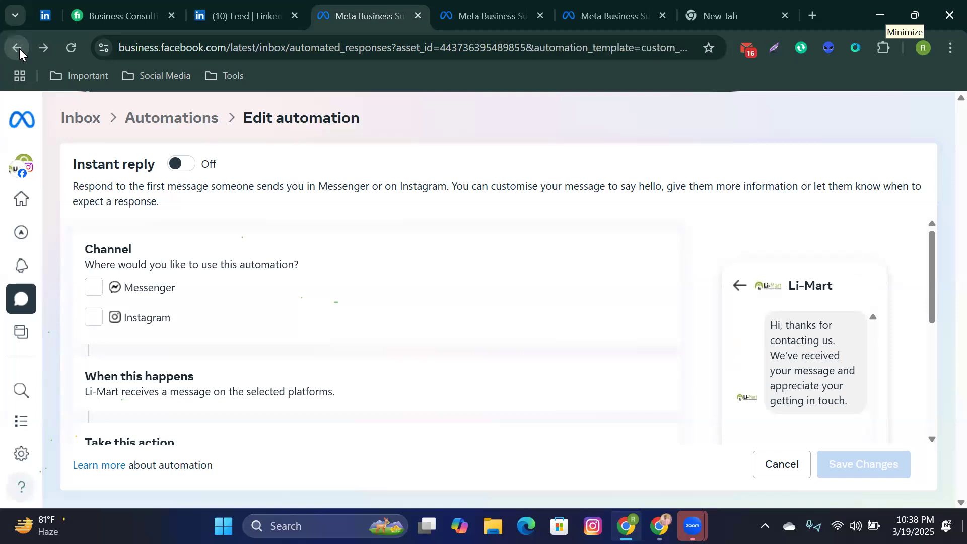
left_click(73, 117)
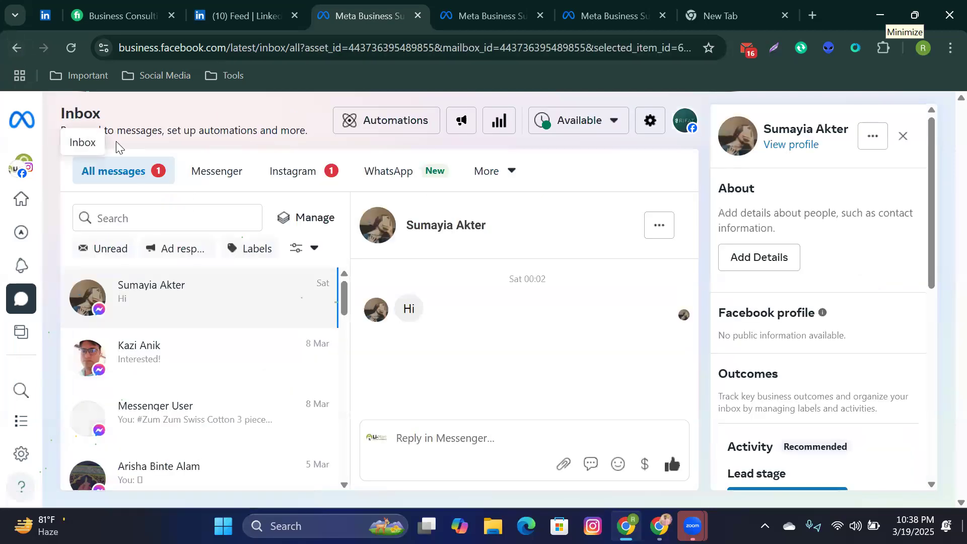
left_click(413, 126)
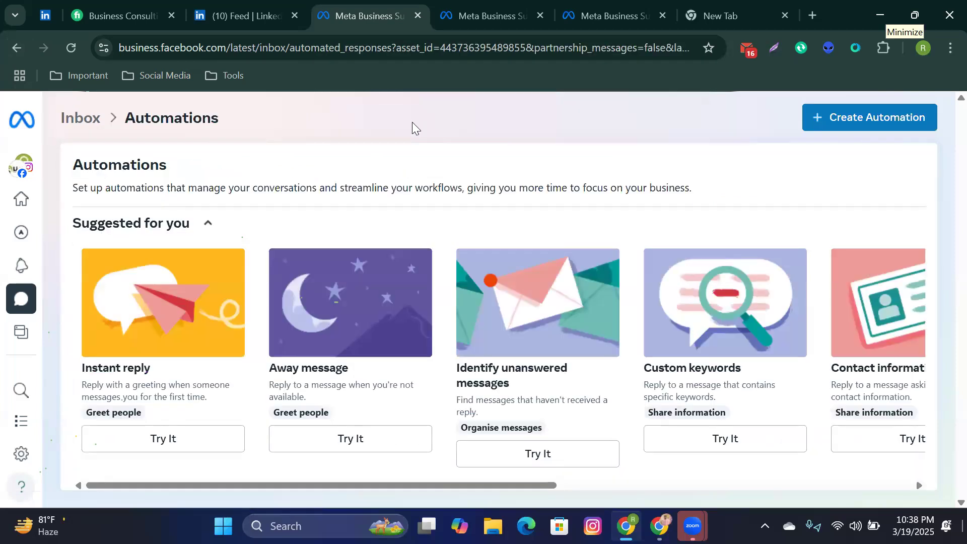
scroll(353, 273, "down", 3)
scroll(338, 306, "up", 1)
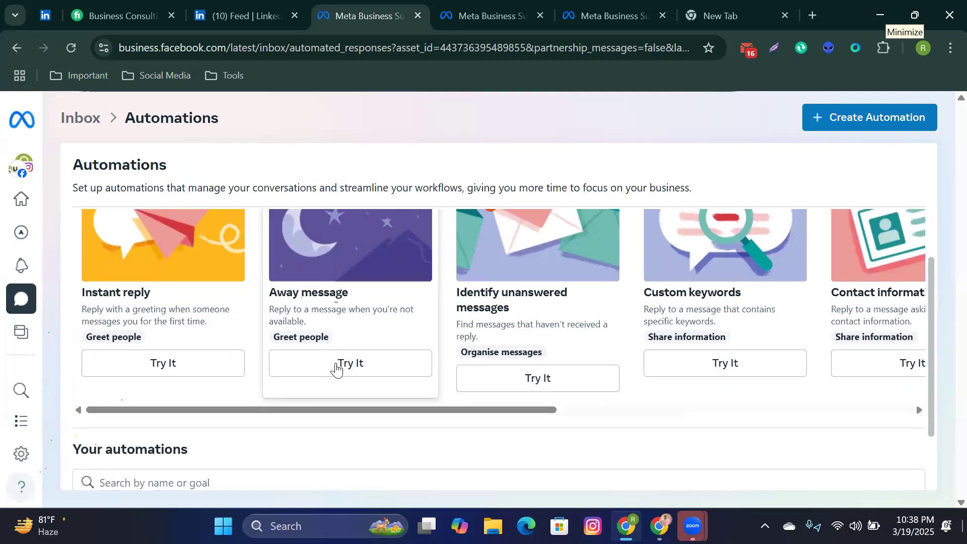
left_click(337, 369)
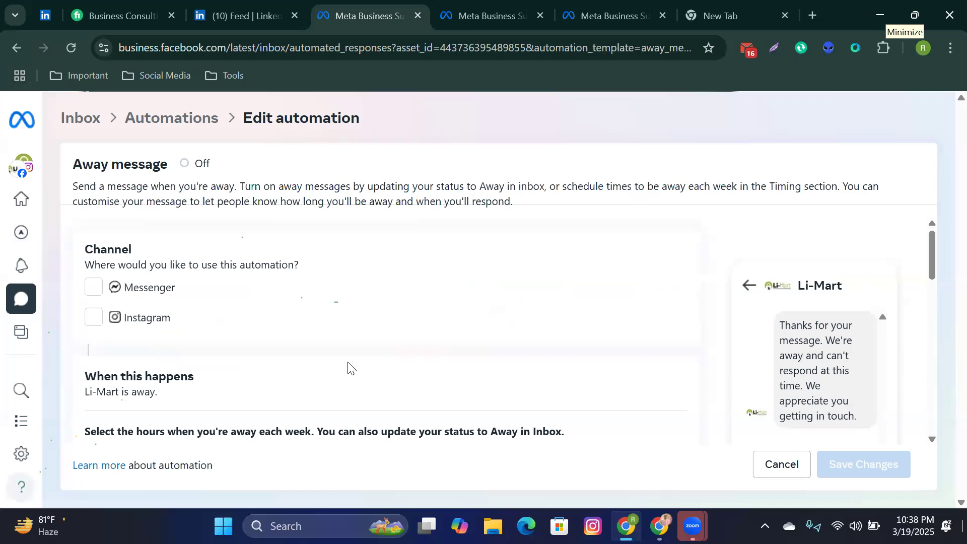
scroll(463, 386, "down", 5)
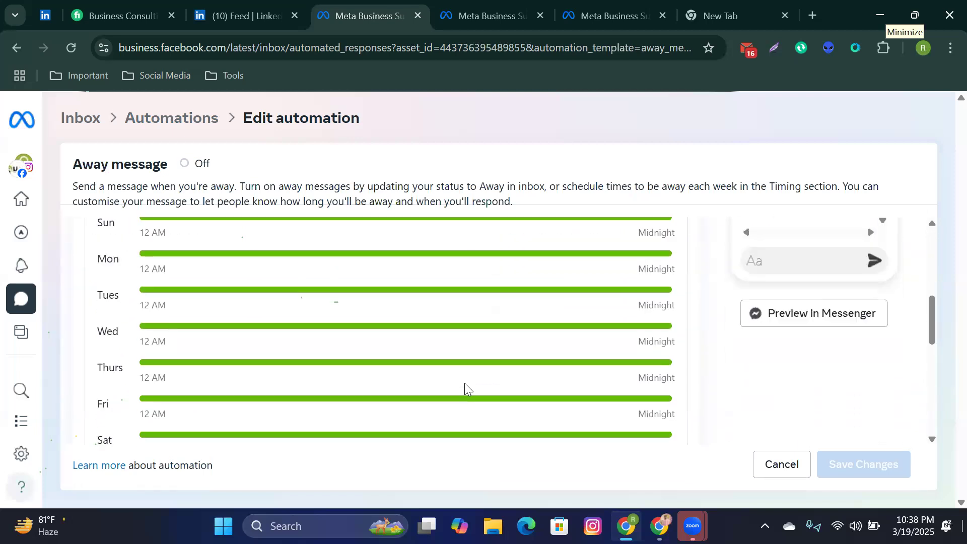
scroll(465, 386, "down", 3)
scroll(466, 387, "up", 5)
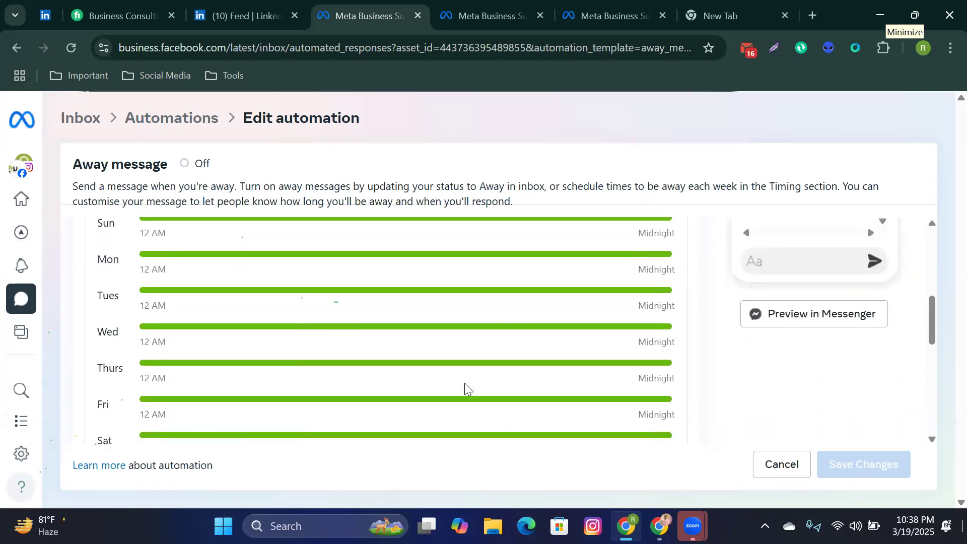
scroll(466, 388, "up", 5)
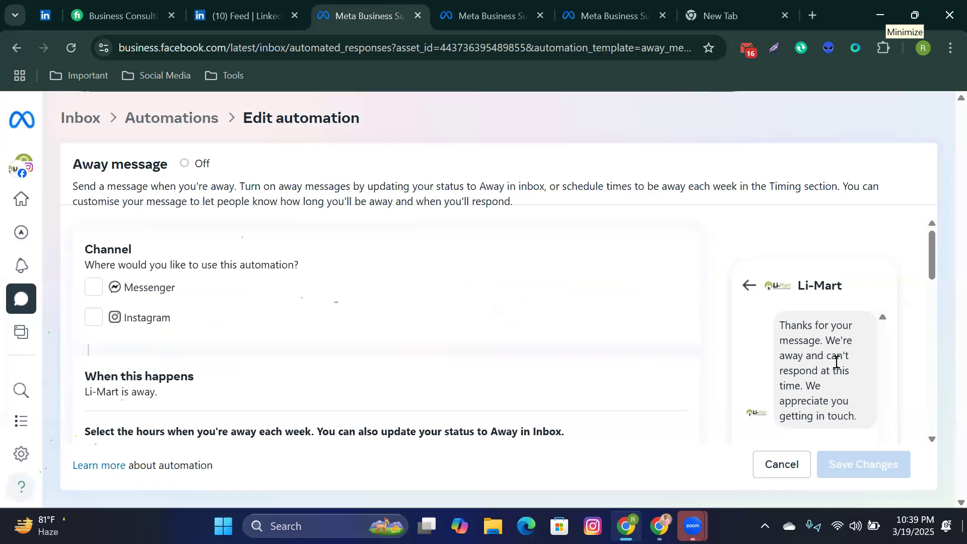
scroll(529, 376, "down", 5)
scroll(530, 376, "down", 3)
scroll(528, 372, "up", 3)
scroll(529, 371, "down", 1)
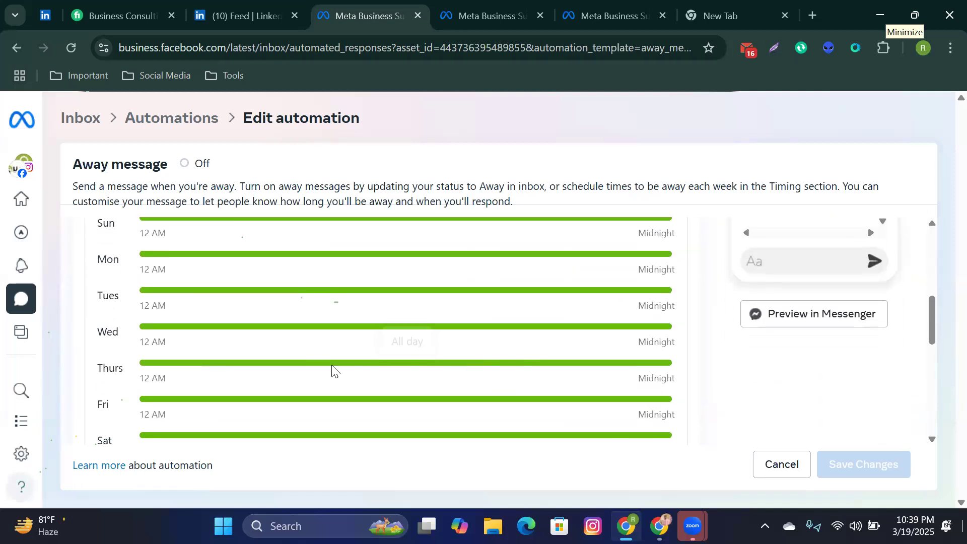
scroll(332, 364, "up", 3)
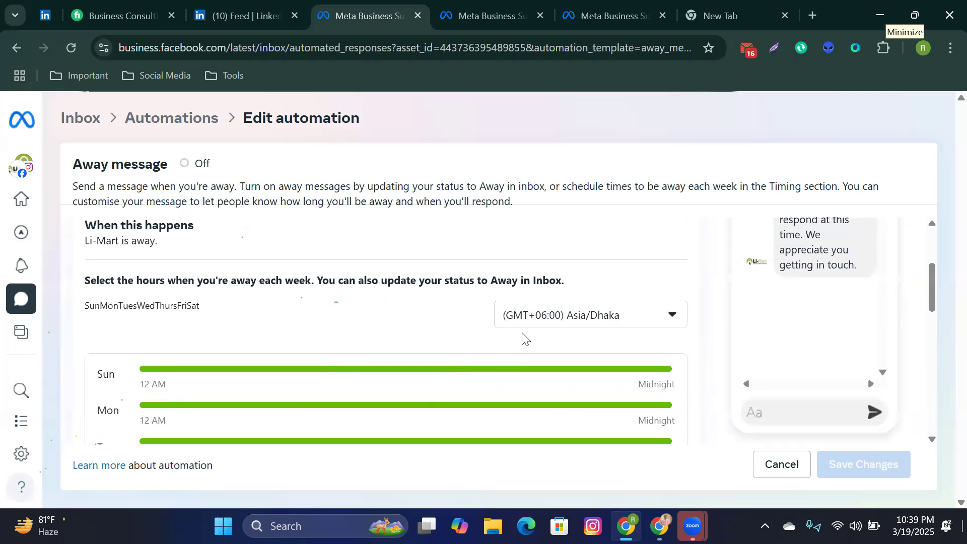
left_click(668, 320)
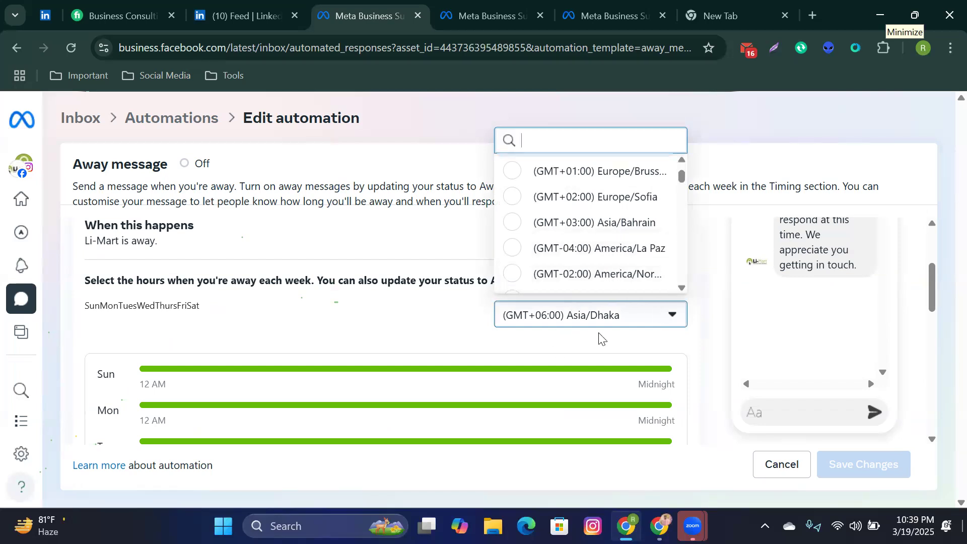
left_click(377, 325)
scroll(439, 370, "down", 3)
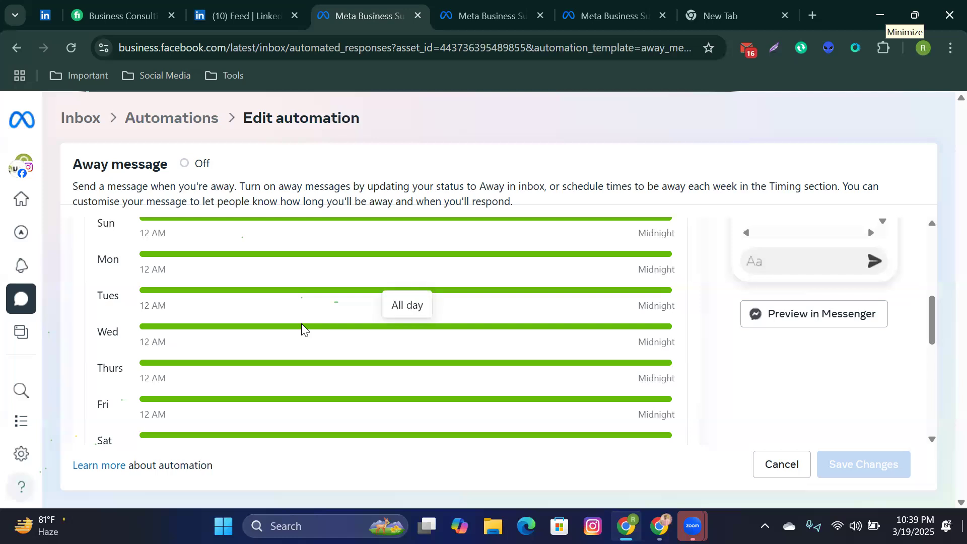
scroll(194, 345, "up", 1)
scroll(194, 345, "up", 2)
scroll(197, 350, "down", 4)
scroll(194, 388, "up", 2)
scroll(194, 388, "down", 2)
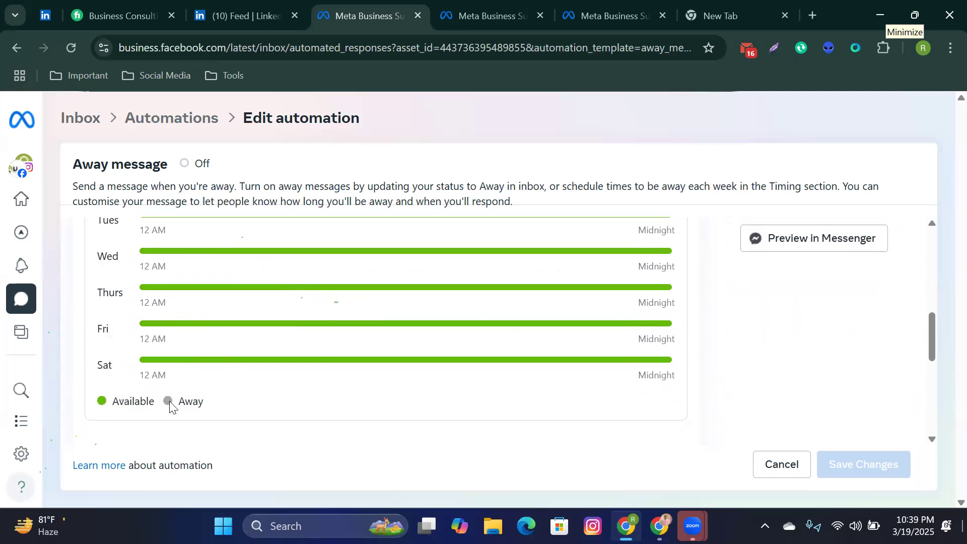
scroll(169, 401, "up", 6)
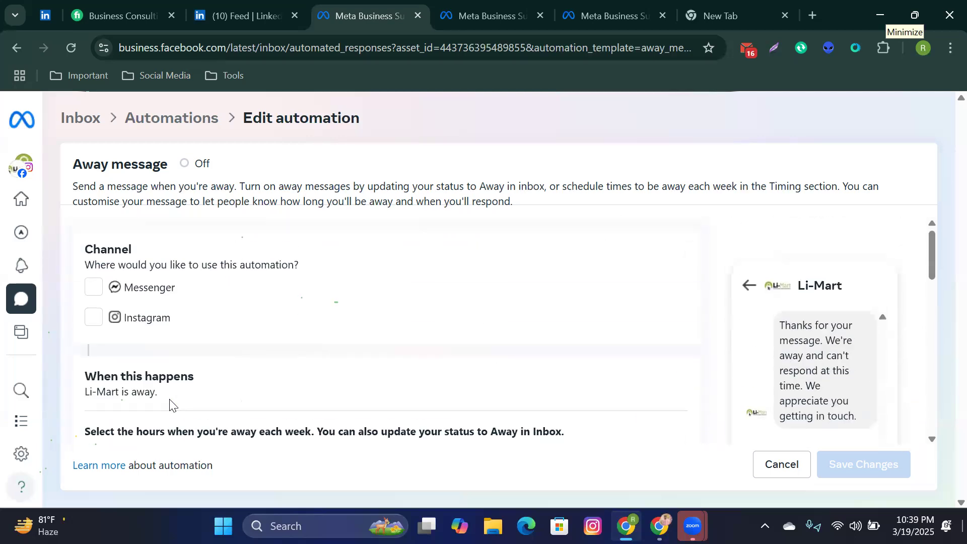
scroll(170, 401, "down", 6)
scroll(176, 399, "up", 2)
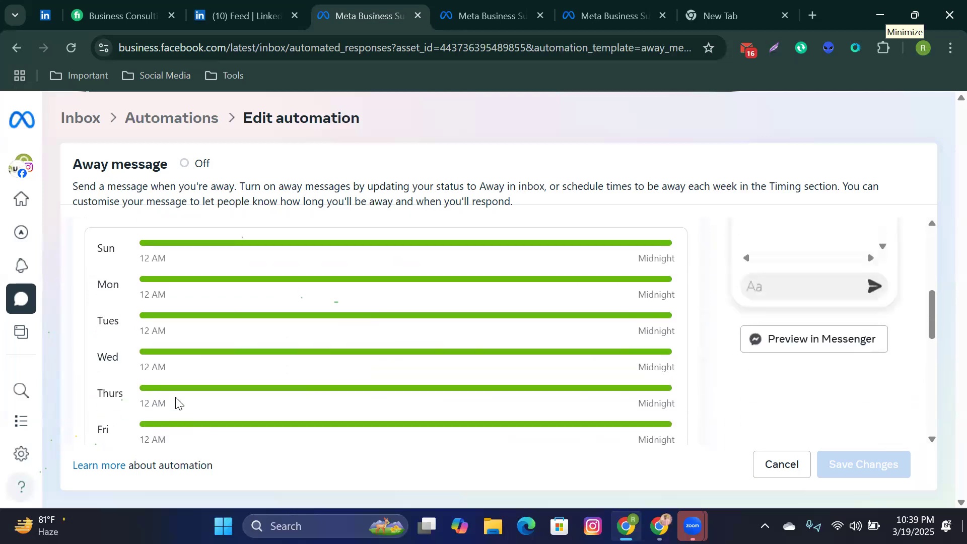
scroll(176, 402, "up", 1)
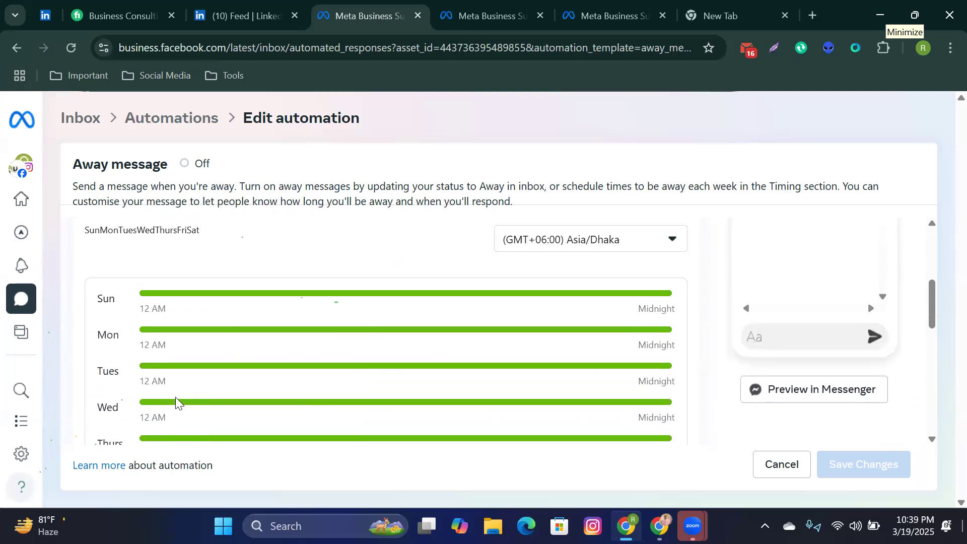
scroll(176, 397, "down", 3)
scroll(177, 401, "up", 2)
scroll(177, 400, "down", 2)
scroll(177, 400, "up", 2)
Step: Review the Away message schedule and message box, then cancel without saving
scroll(176, 397, "up", 5)
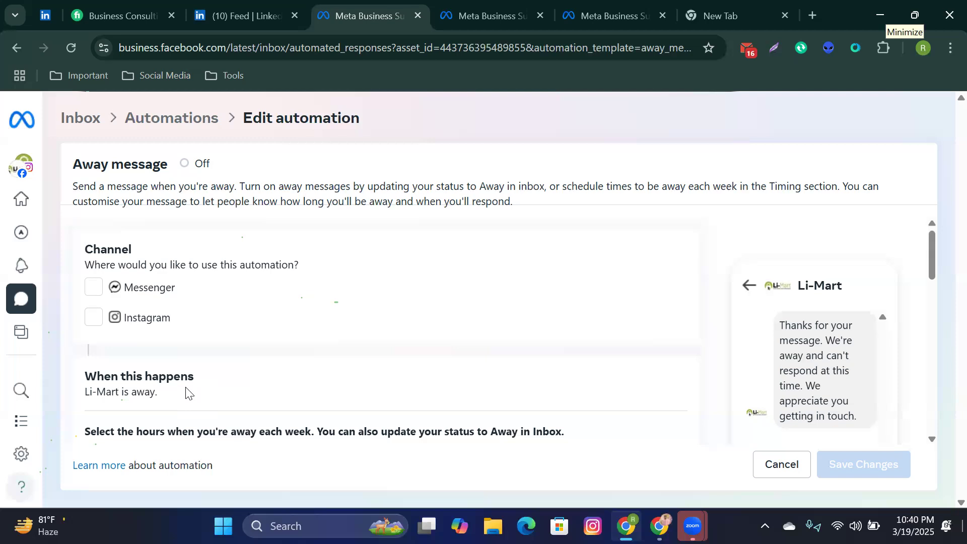
scroll(197, 403, "down", 6)
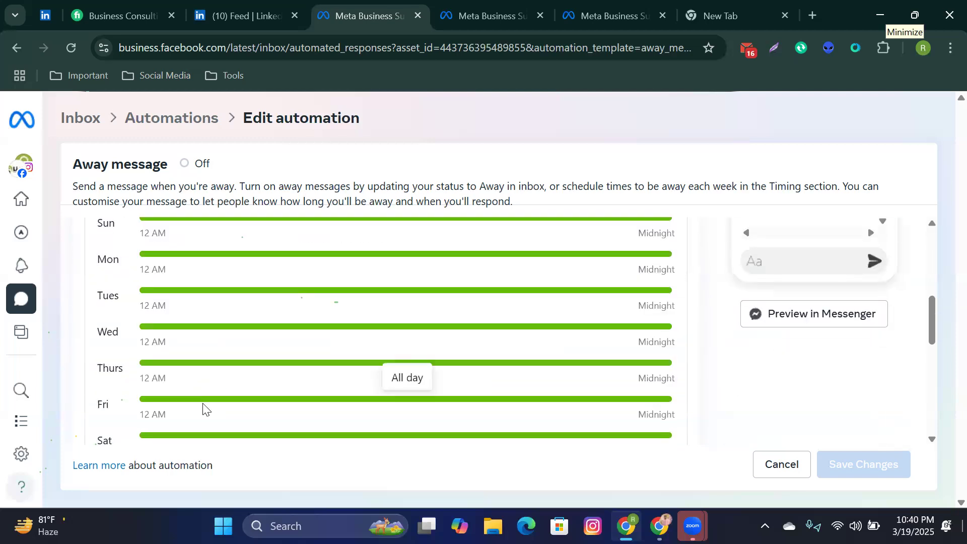
scroll(199, 405, "down", 5)
scroll(202, 403, "up", 3)
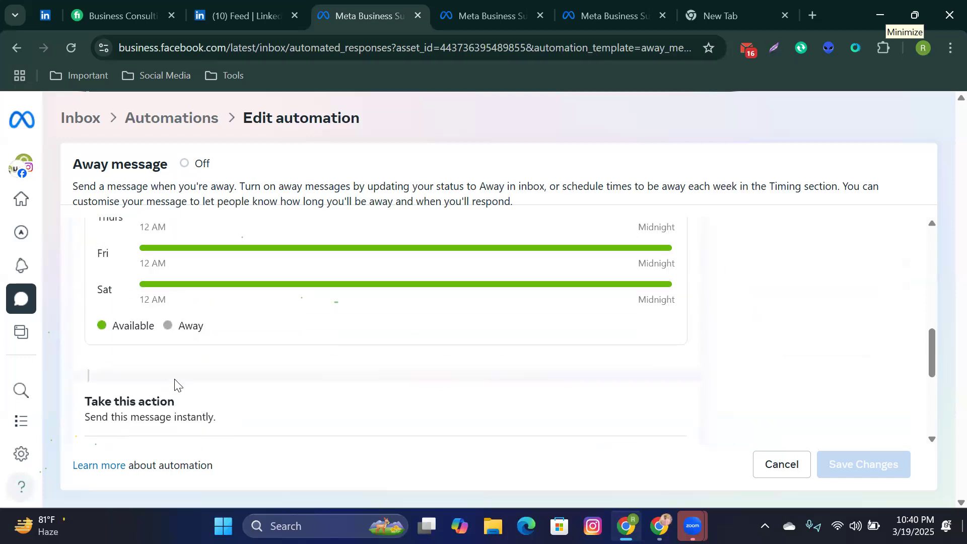
scroll(154, 339, "up", 2)
scroll(172, 320, "up", 2)
scroll(179, 368, "down", 3)
scroll(178, 364, "up", 4)
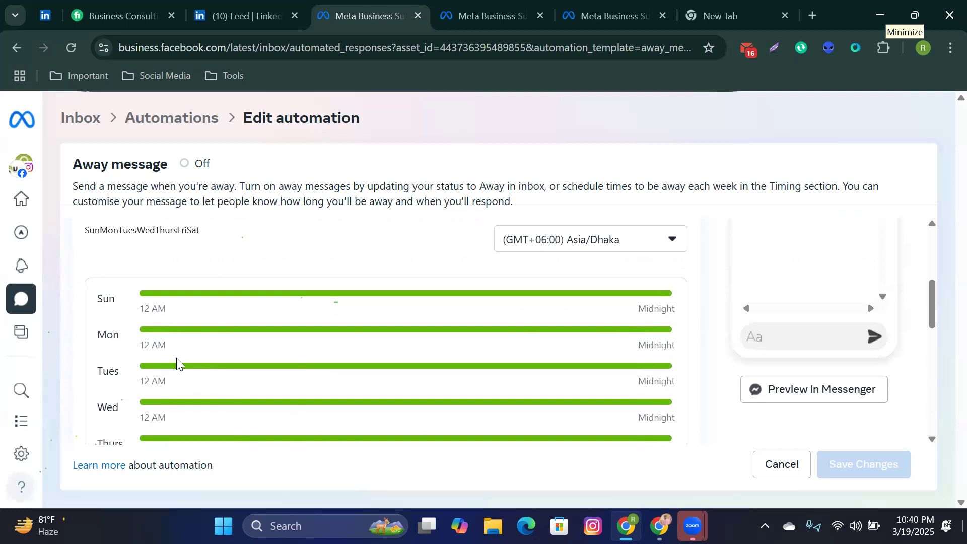
scroll(177, 357, "down", 4)
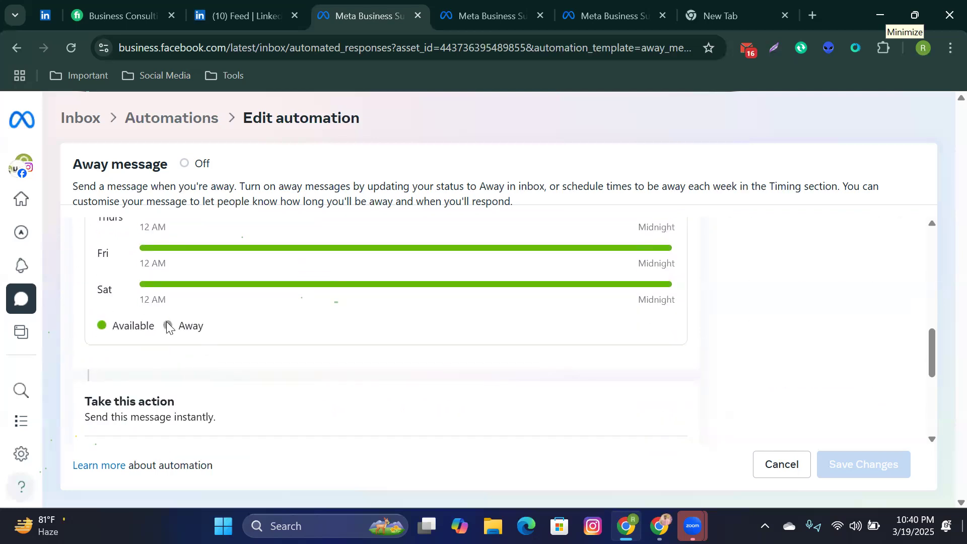
scroll(166, 326, "up", 2)
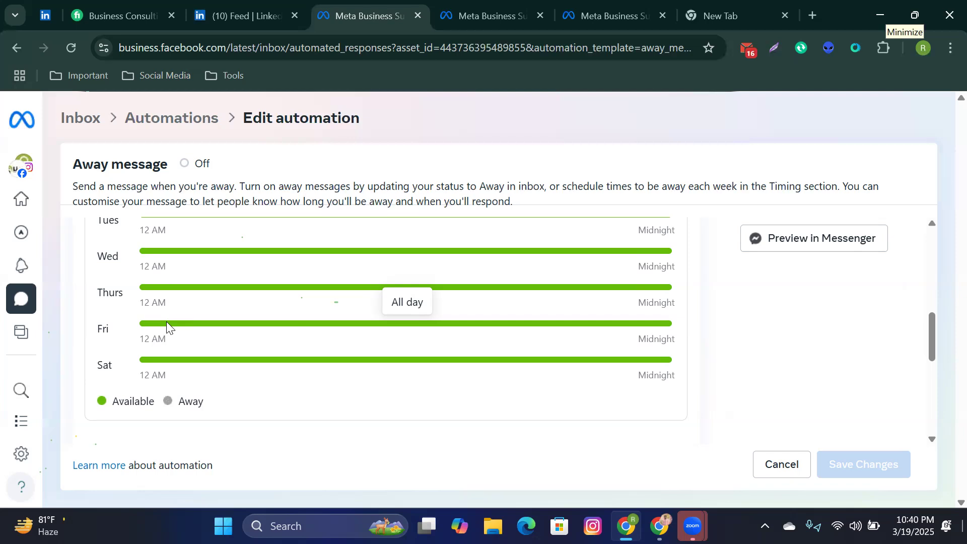
scroll(261, 394, "down", 5)
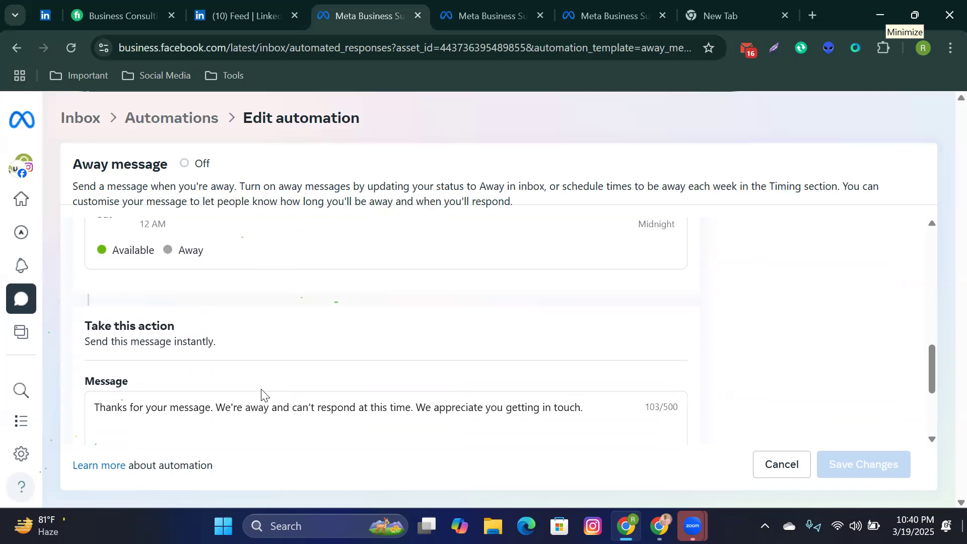
scroll(261, 393, "up", 5)
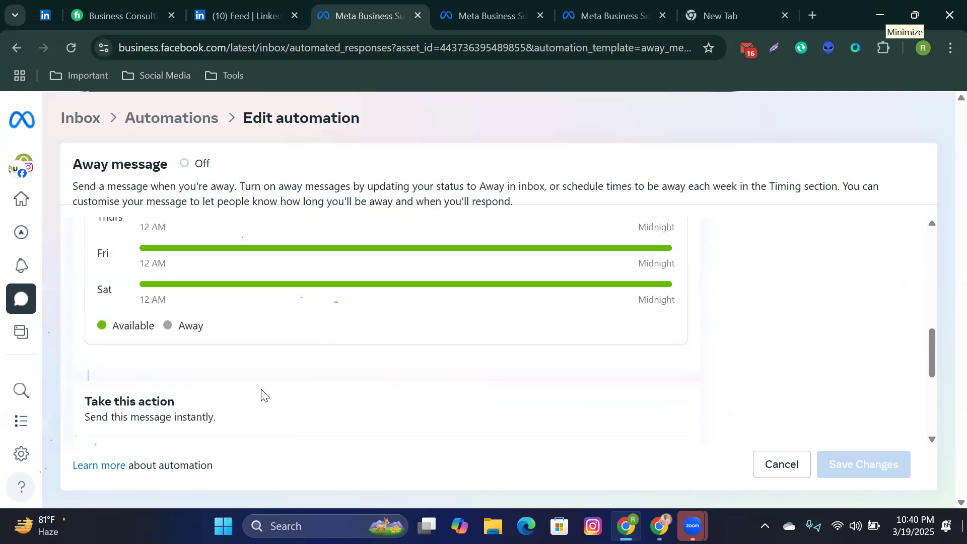
scroll(261, 393, "up", 2)
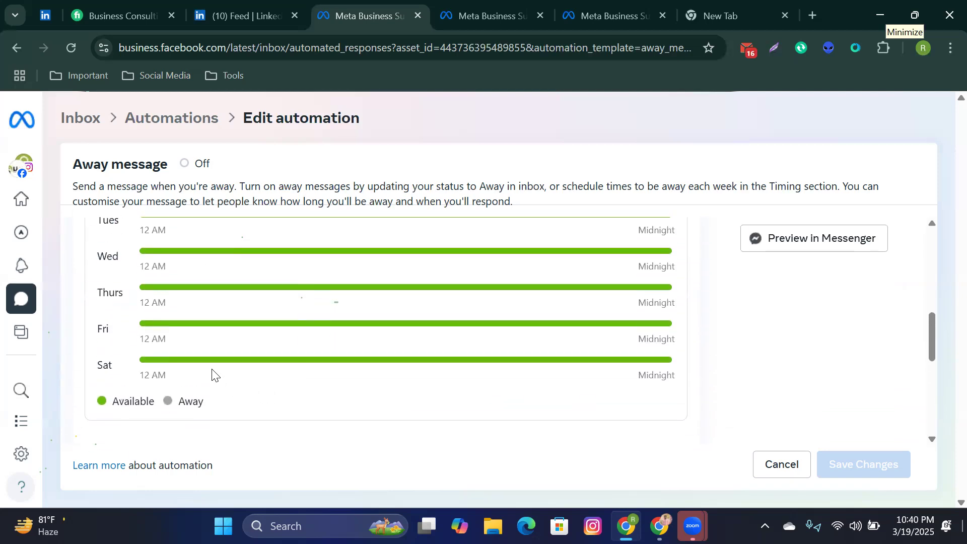
scroll(212, 372, "up", 1)
scroll(211, 373, "down", 5)
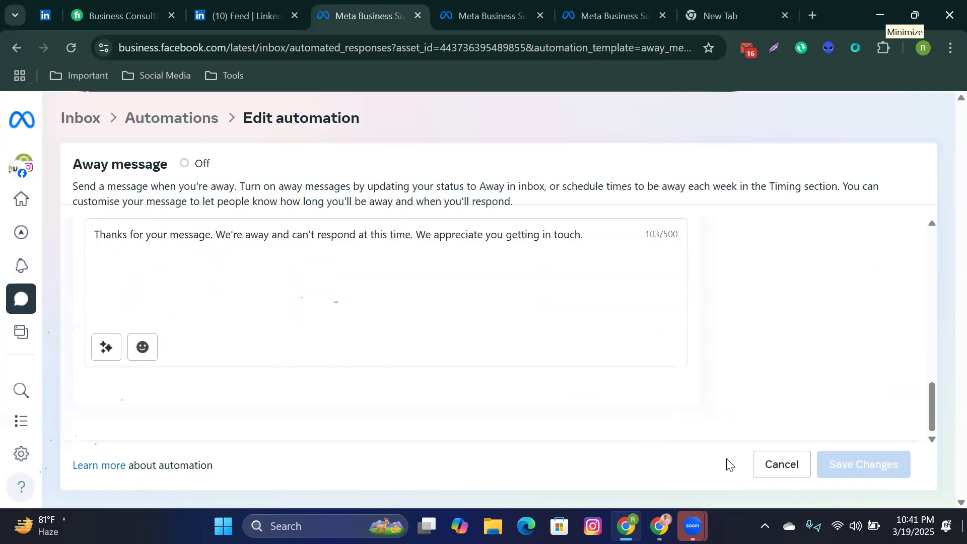
left_click(794, 474)
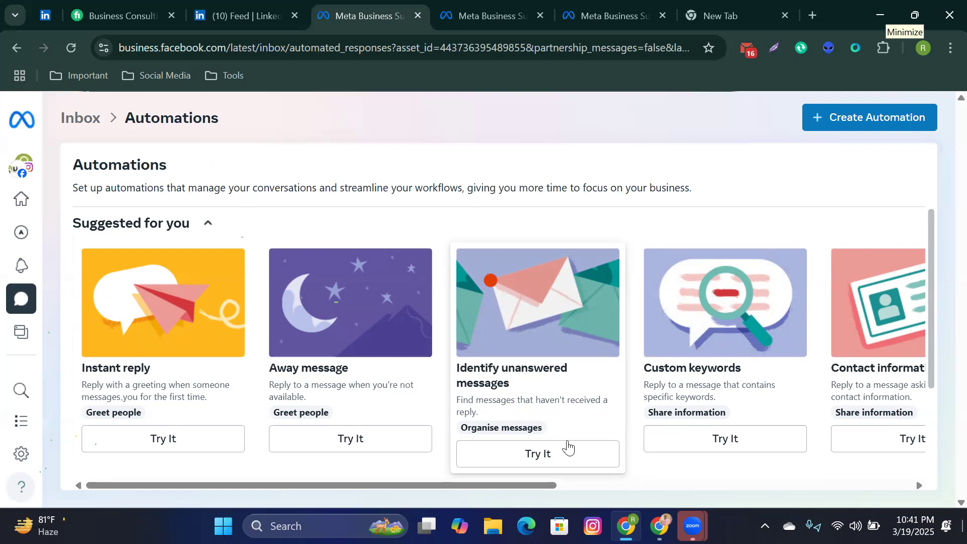
Step: Open Identify unanswered messages and browse its Time and Take this action options without choosing
left_click(559, 454)
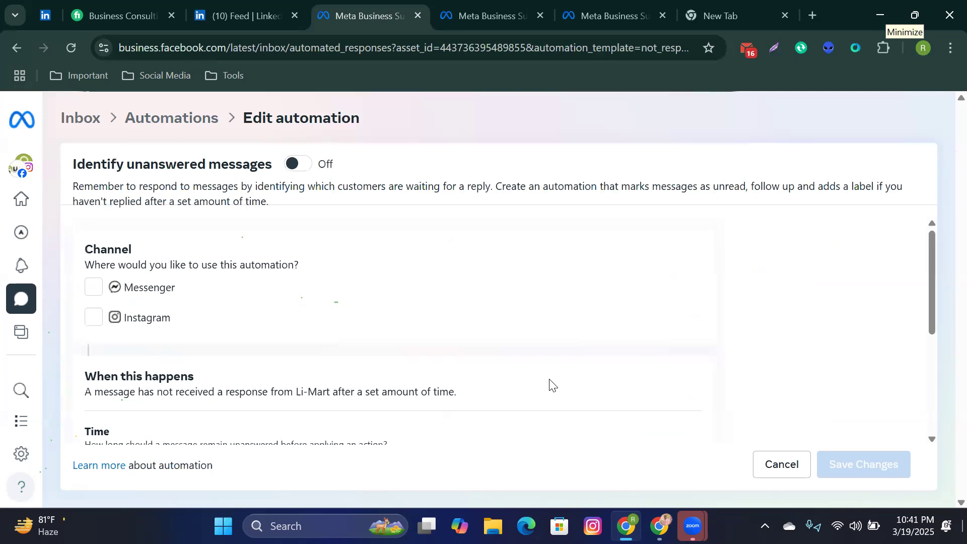
scroll(551, 393, "down", 4)
scroll(560, 405, "up", 4)
scroll(446, 408, "down", 3)
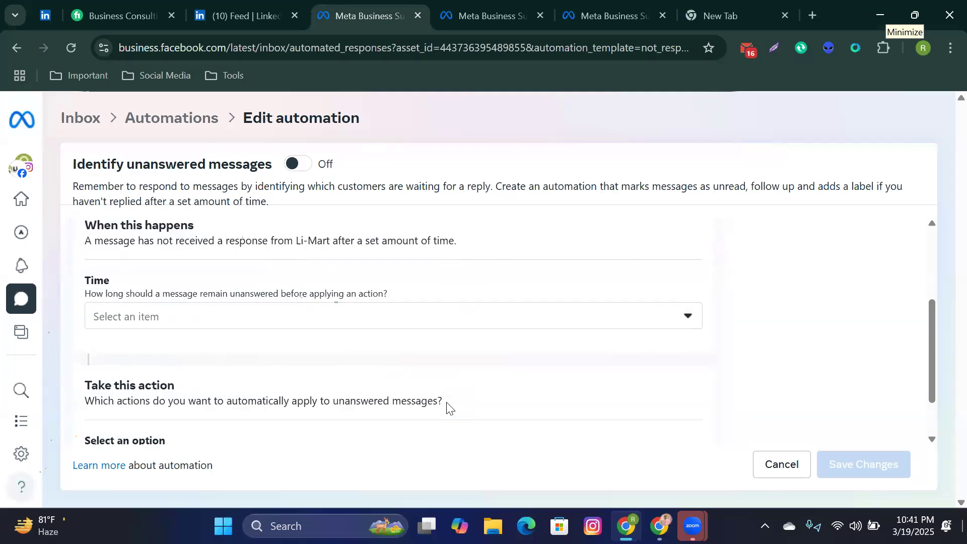
scroll(447, 408, "down", 1)
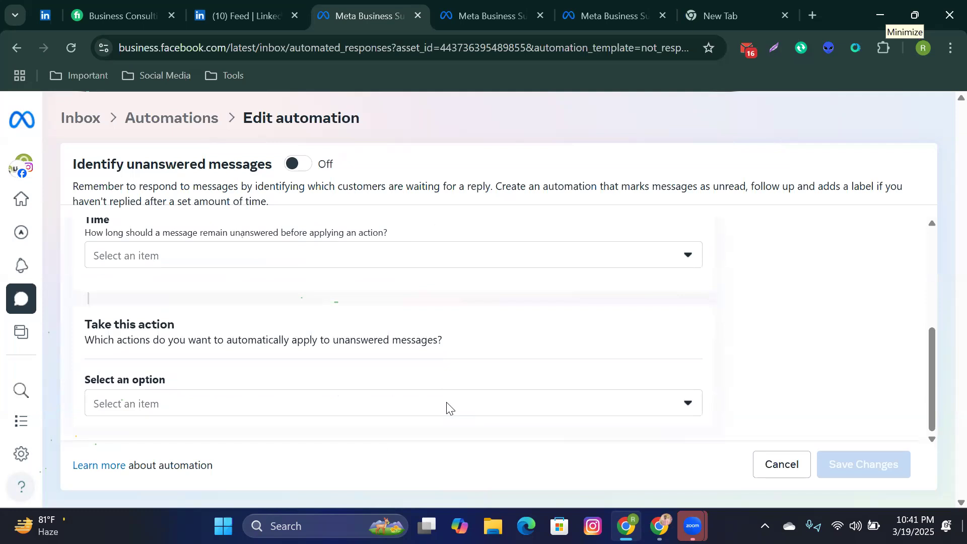
left_click(499, 412)
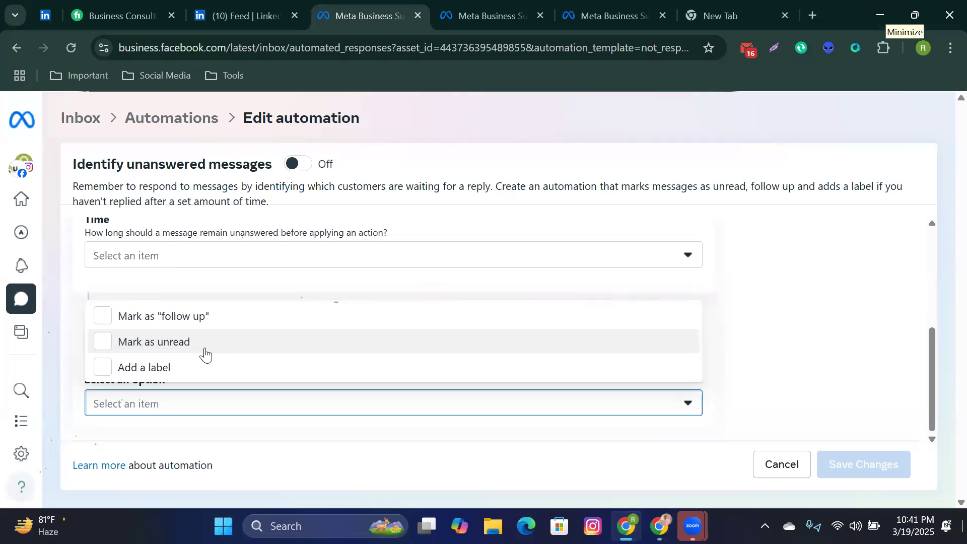
left_click(259, 286)
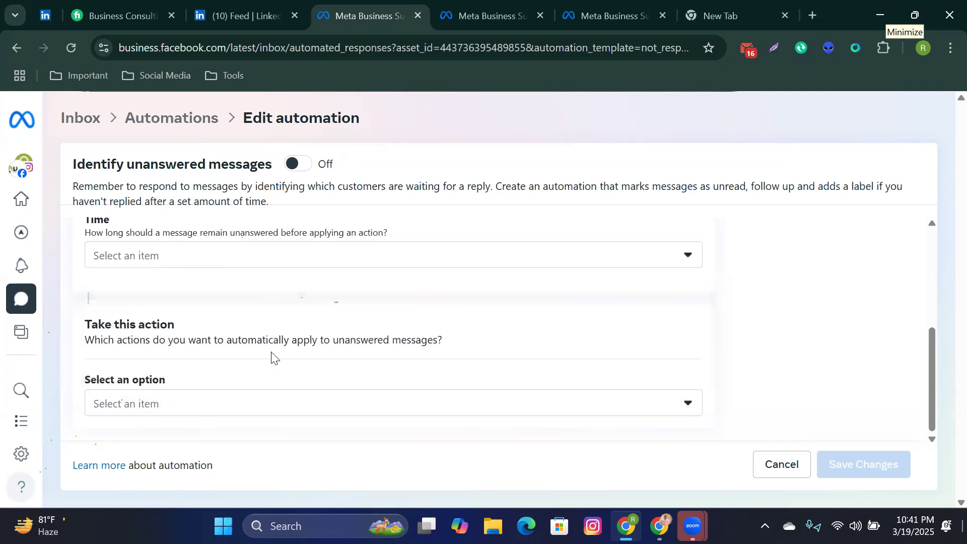
left_click(269, 402)
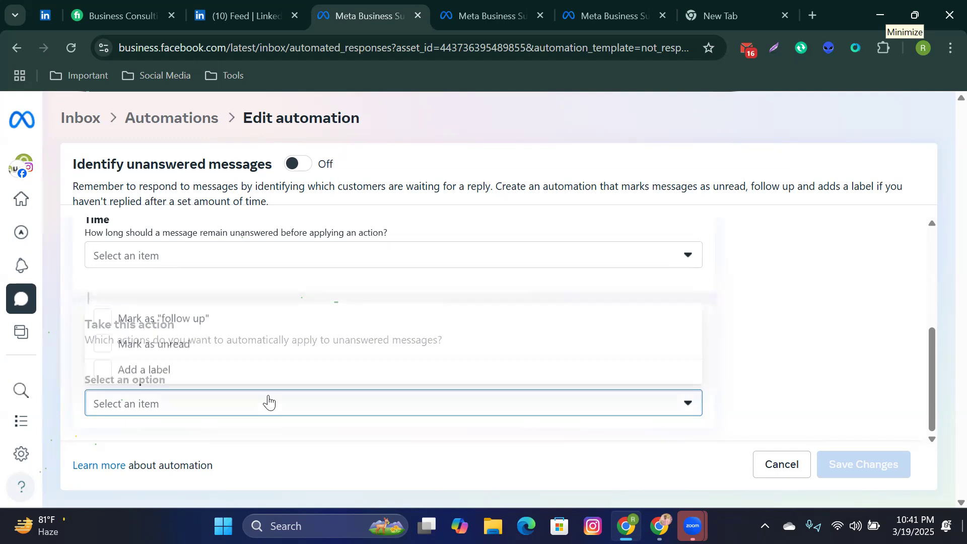
left_click(276, 288)
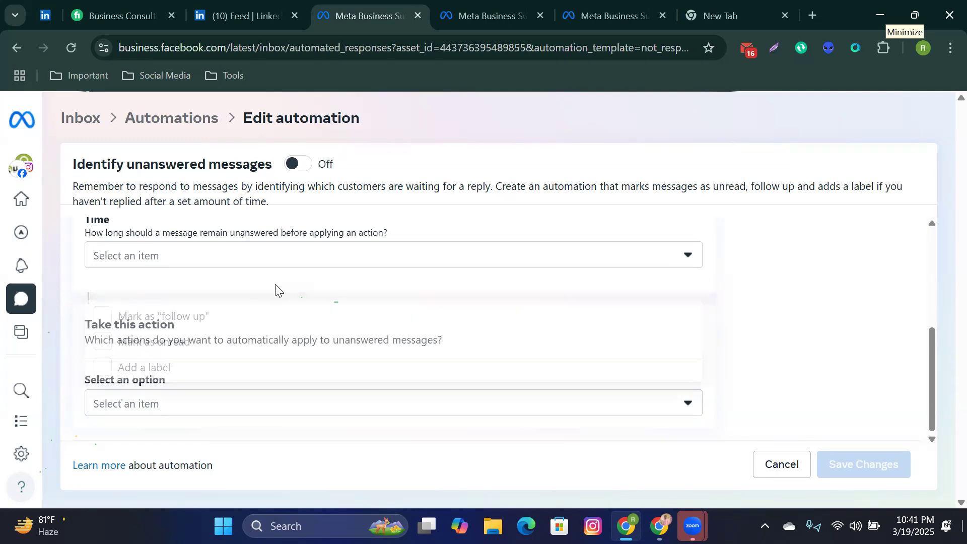
Step: Return from the inbox to Automations and scroll the templates carousel to the remaining templates
left_click(86, 129)
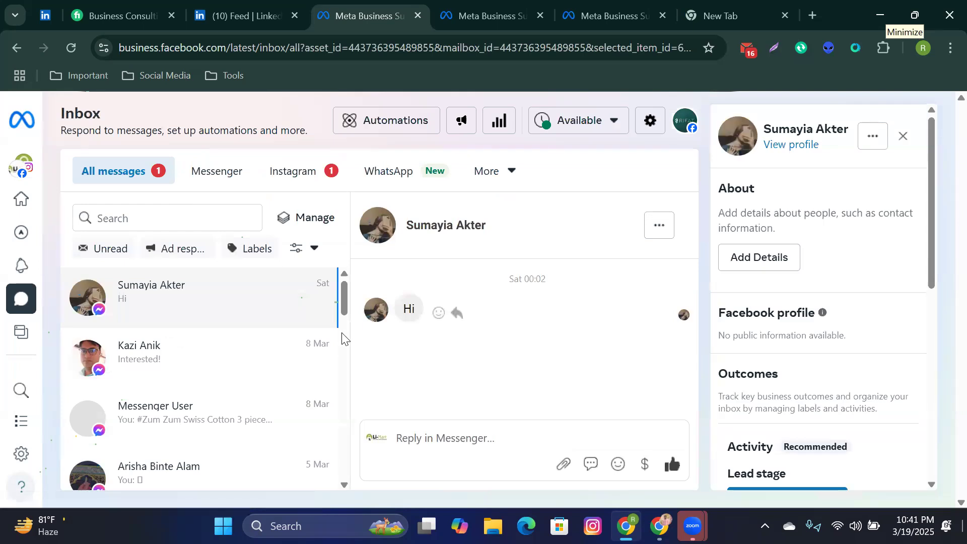
left_click(402, 132)
scroll(524, 367, "down", 2)
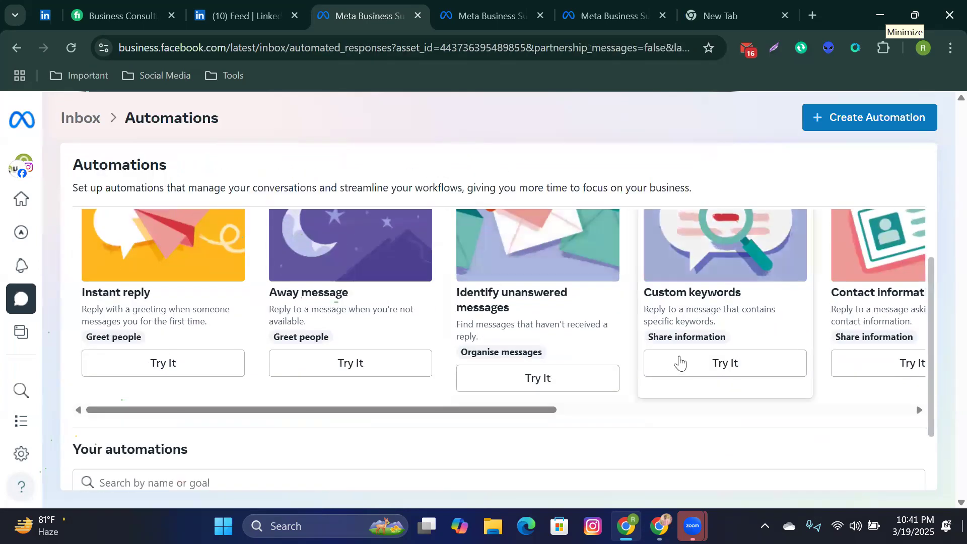
left_click_drag(819, 371, 716, 377)
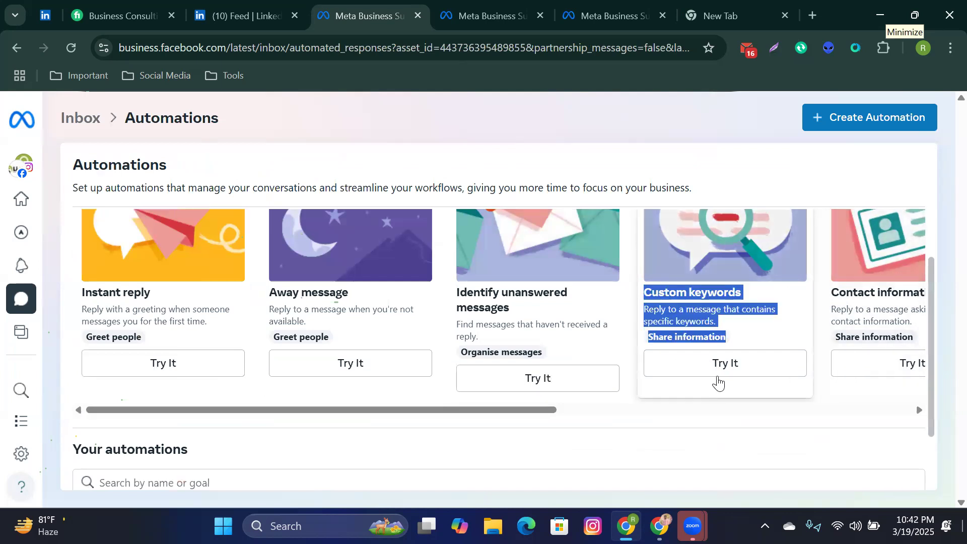
left_click(718, 409)
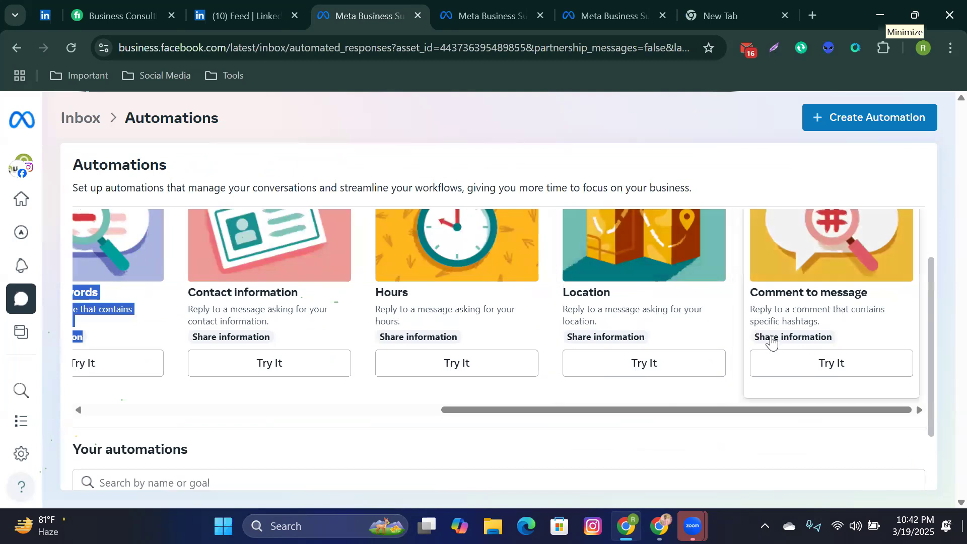
Step: Start the Comment to message automation and place the cursor in its Hashtag #1 field
left_click(801, 367)
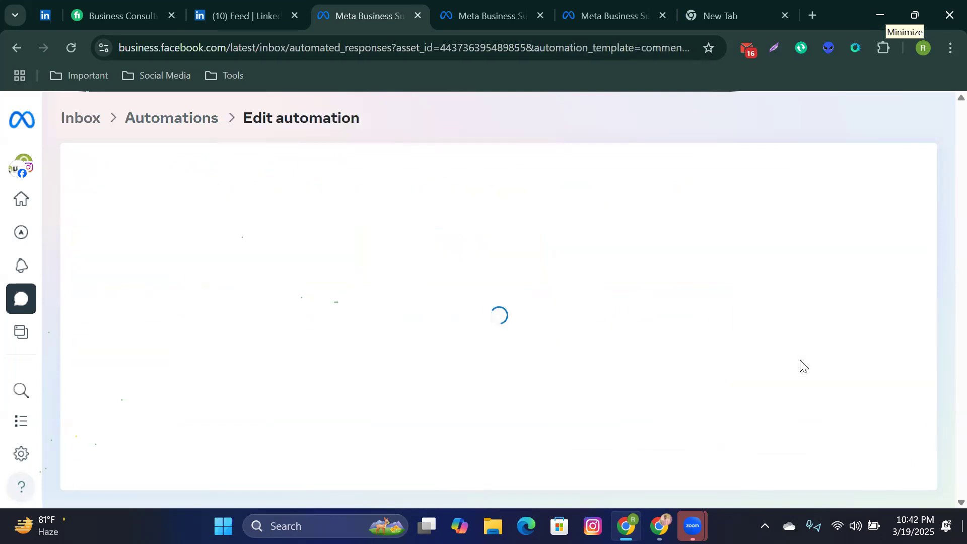
scroll(529, 395, "down", 3)
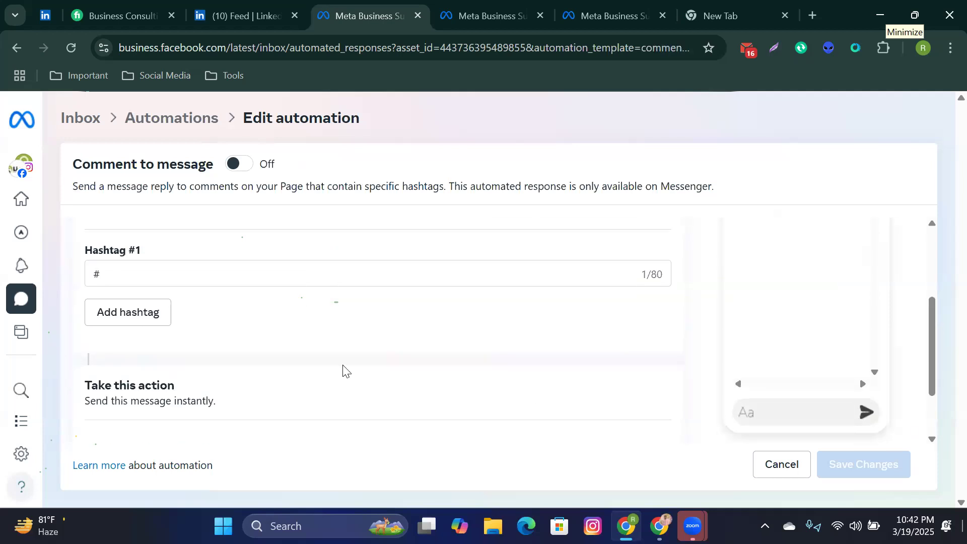
scroll(340, 369, "up", 3)
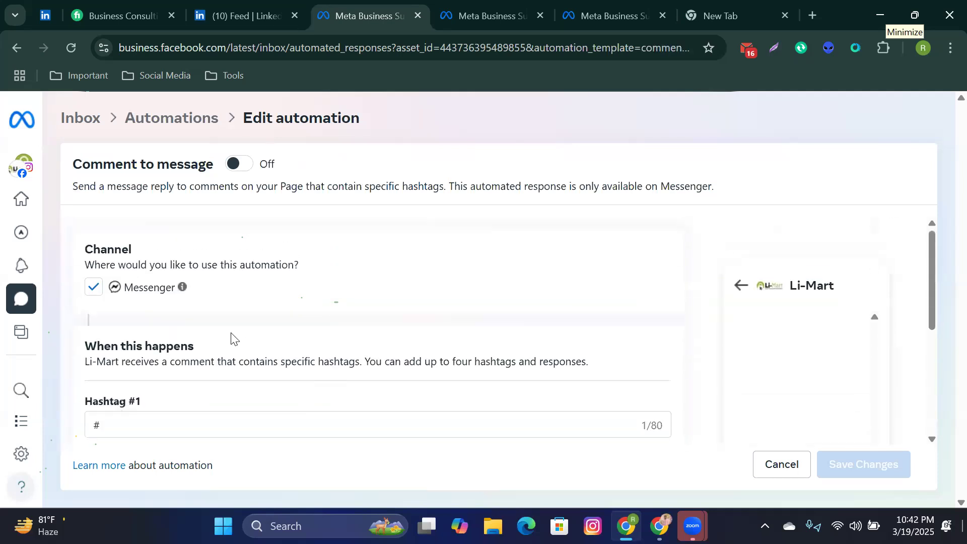
scroll(231, 340, "down", 3)
scroll(231, 339, "up", 3)
left_click(111, 427)
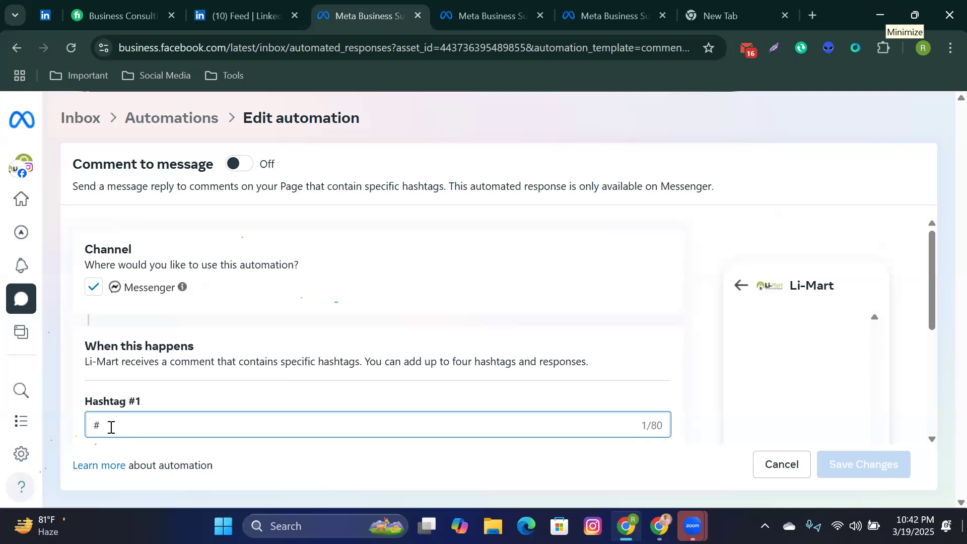
Step: Enter price.? so Hashtag #1 reads #price.?
type("price.?")
scroll(259, 302, "down", 3)
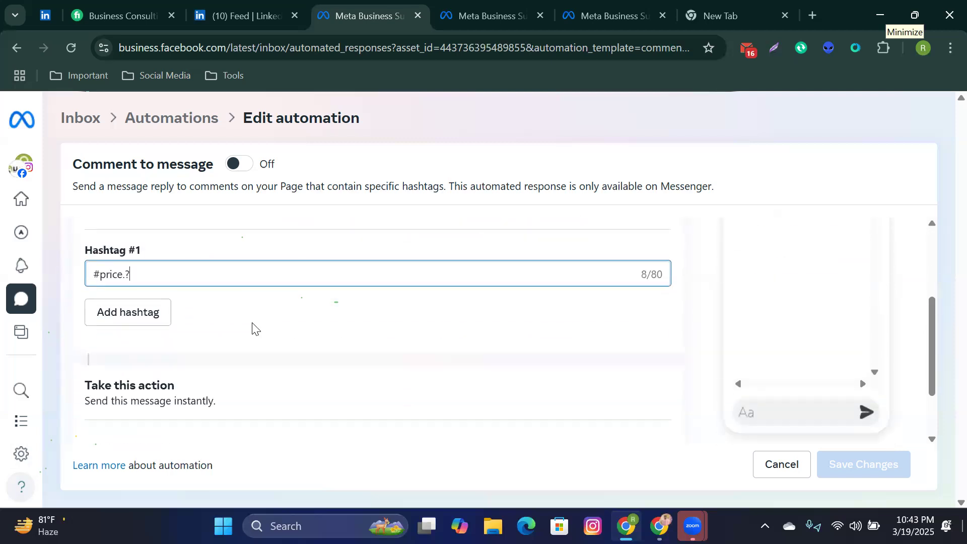
scroll(226, 326, "down", 2)
scroll(126, 305, "up", 2)
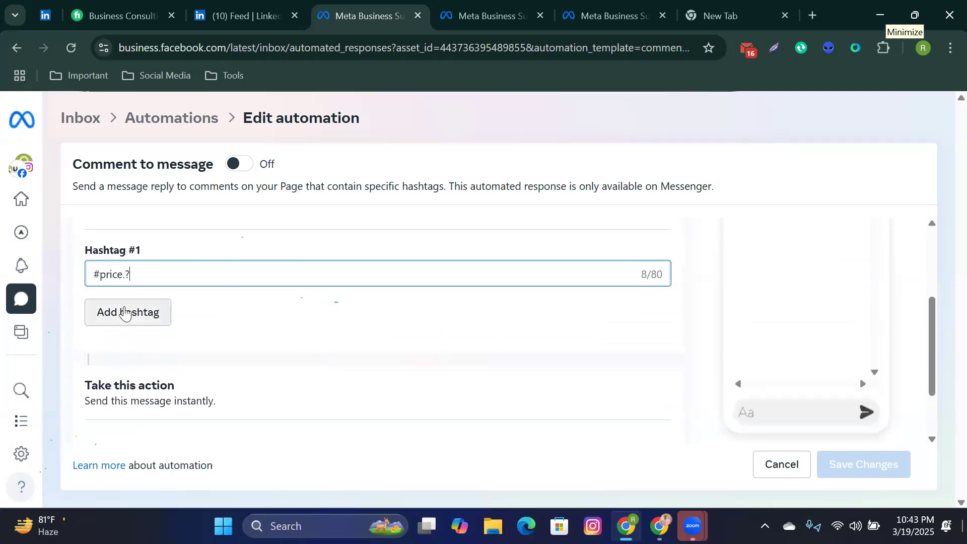
Step: Add an empty Hashtag #2 trigger and select its field
left_click(125, 313)
left_click(120, 331)
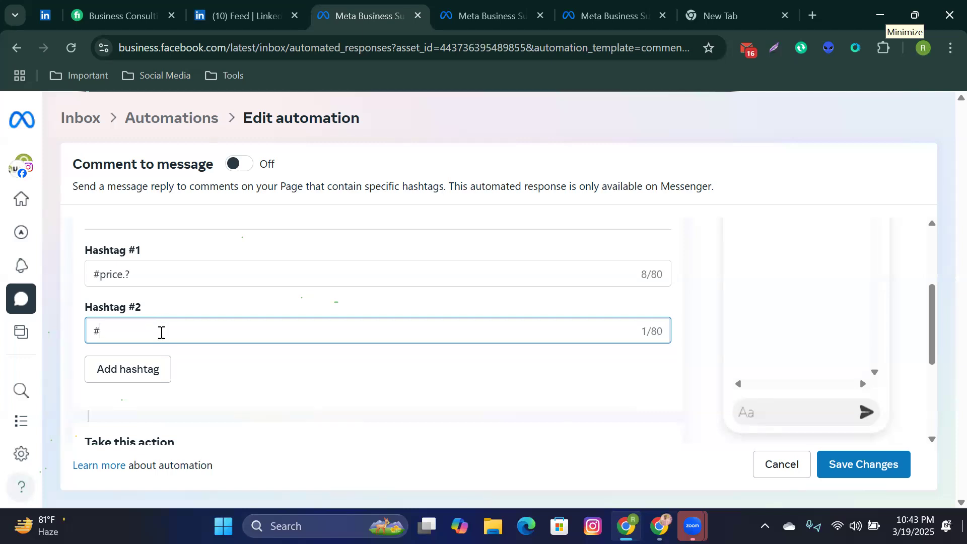
scroll(162, 332, "down", 3)
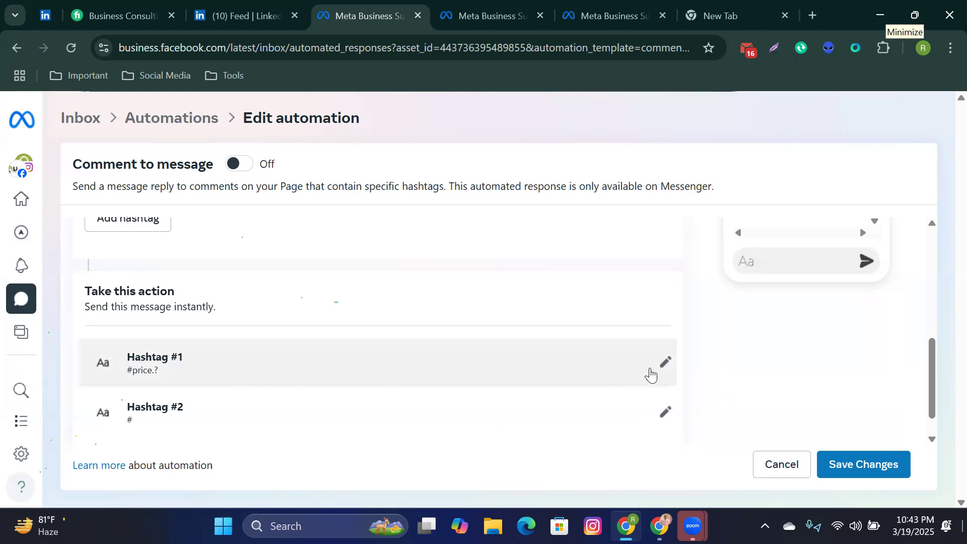
Step: Expand the empty Message editor on the #price.? Hashtag #1 row and scroll through it
left_click(668, 364)
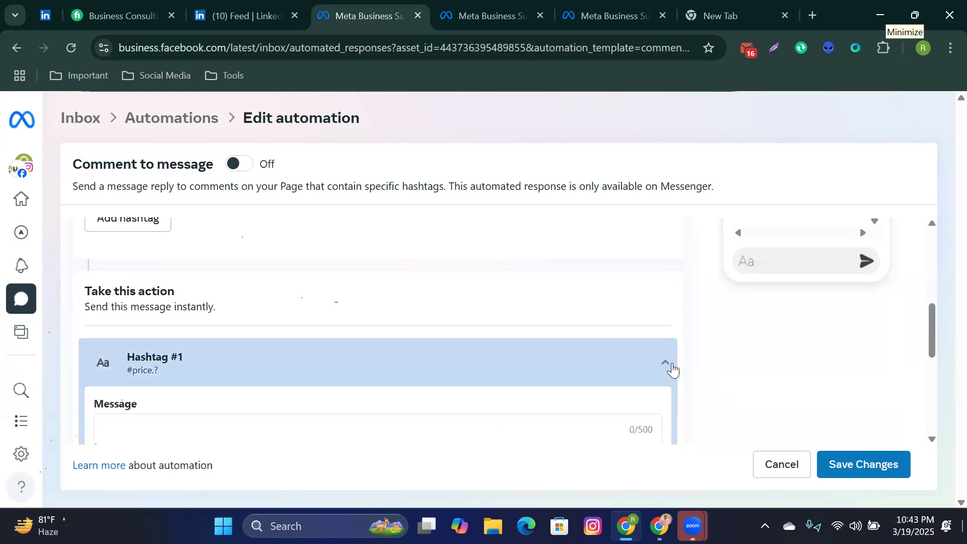
scroll(453, 368, "down", 1)
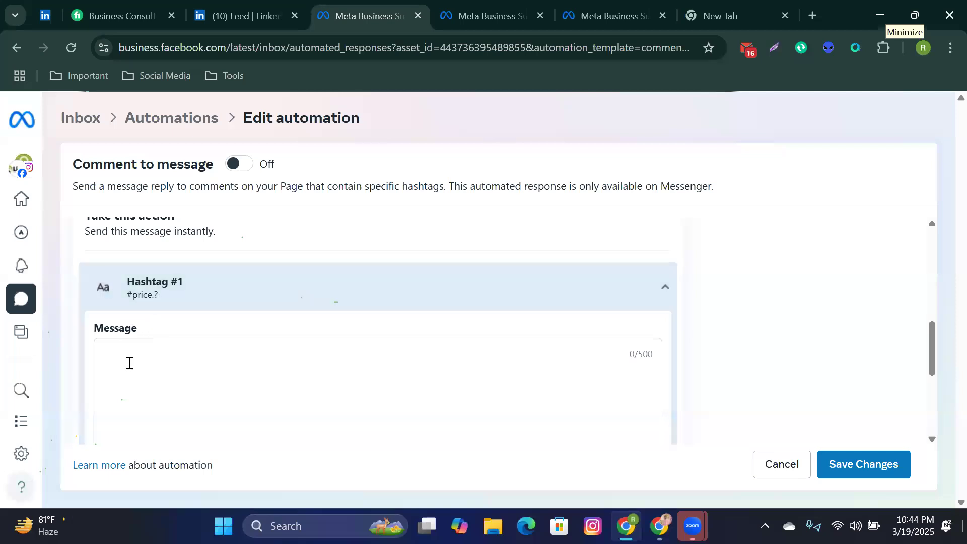
scroll(129, 362, "down", 1)
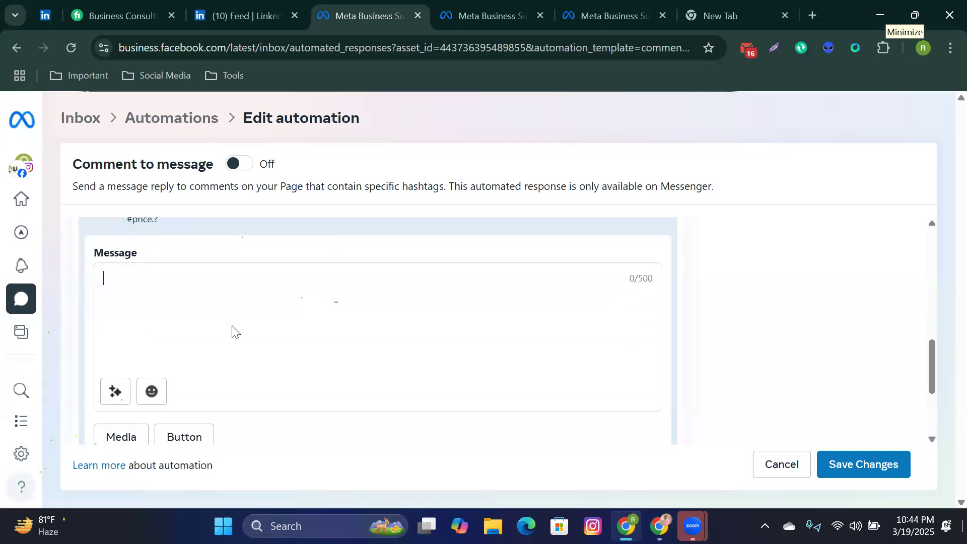
scroll(232, 332, "down", 1)
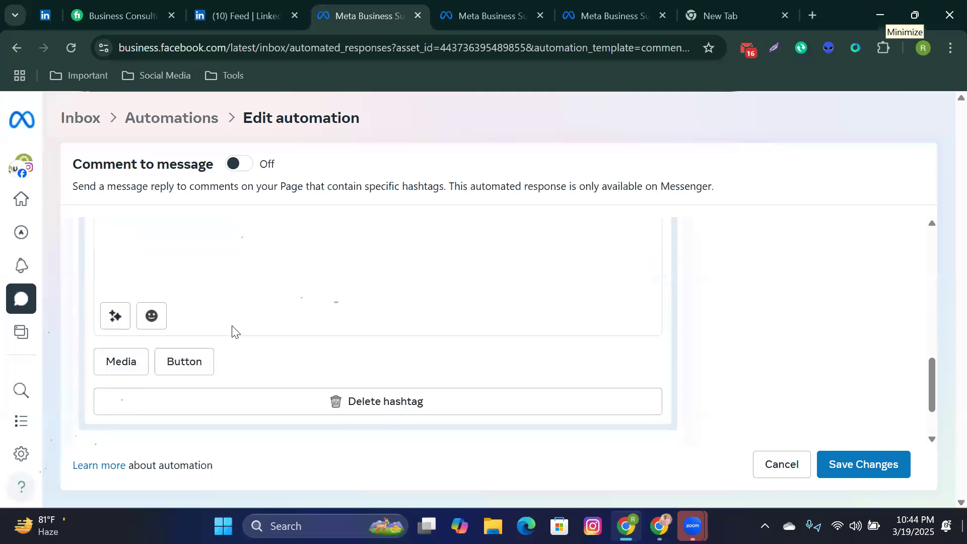
scroll(233, 332, "up", 10)
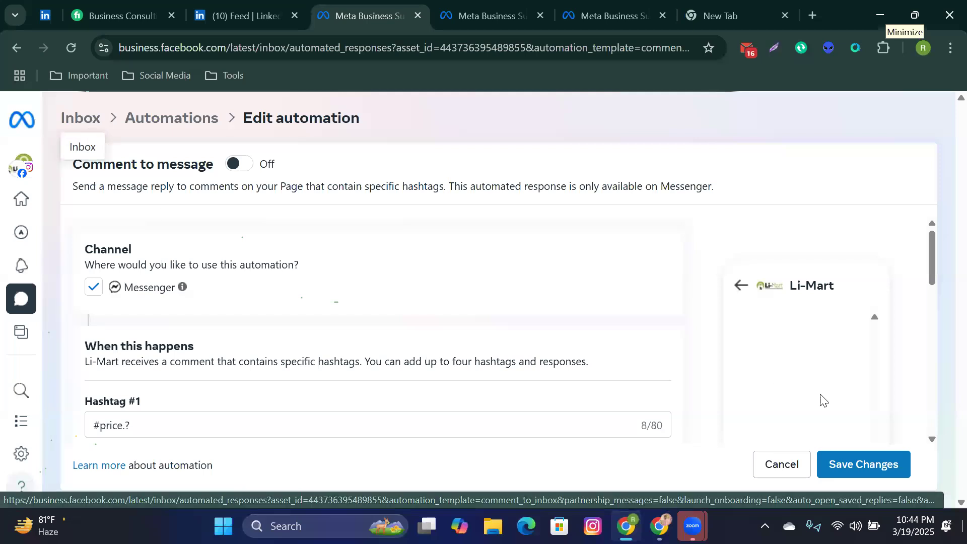
Step: Cancel the automation edit and choose No, Thanks to discard the #price.? draft
left_click(796, 464)
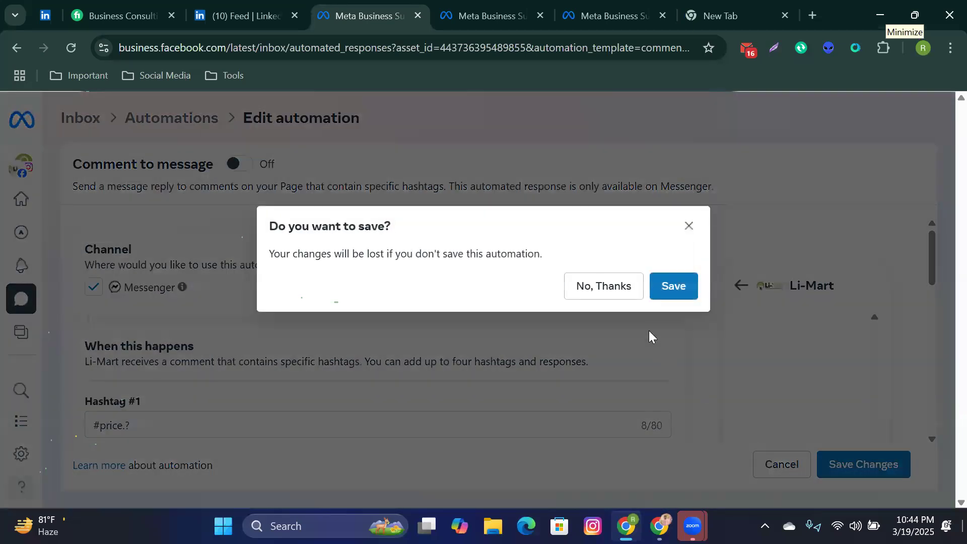
left_click(629, 290)
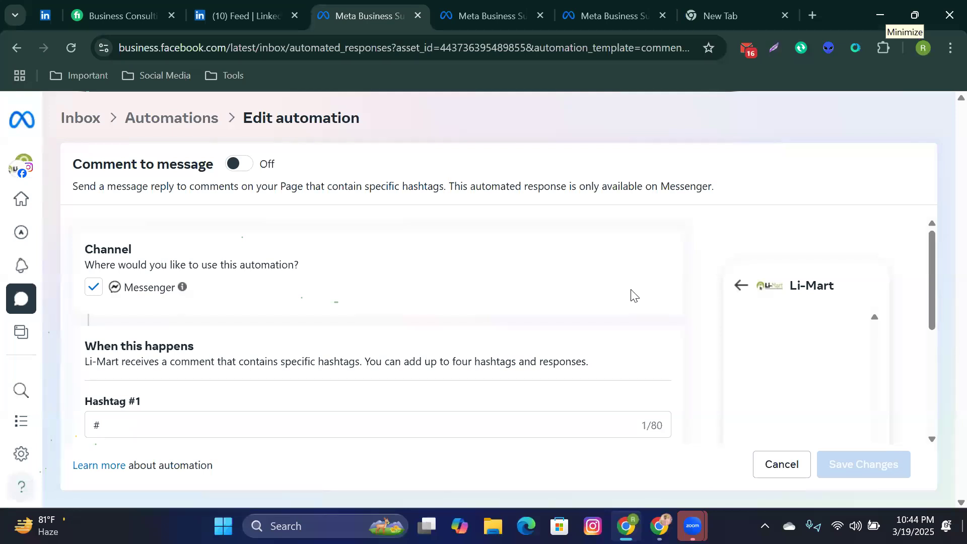
scroll(634, 295, "down", 5)
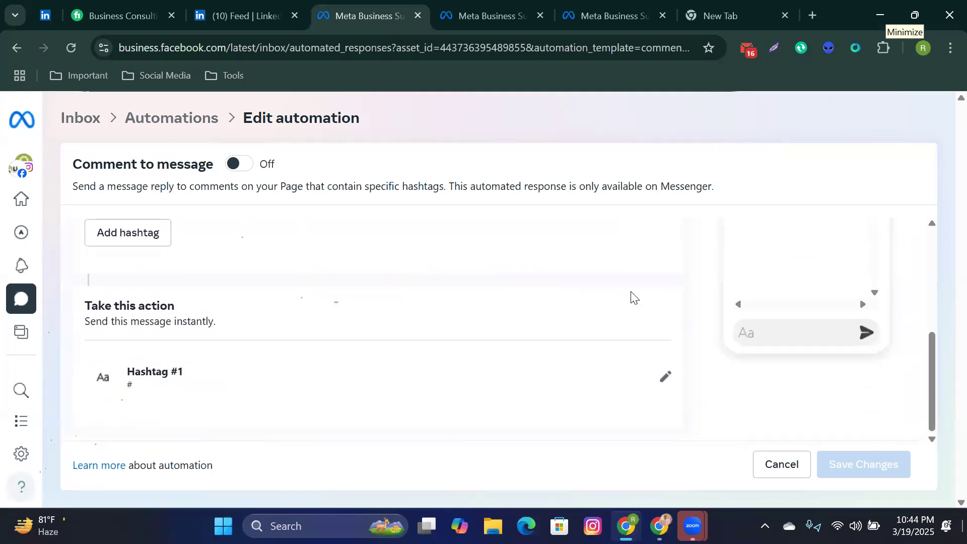
scroll(634, 297, "up", 5)
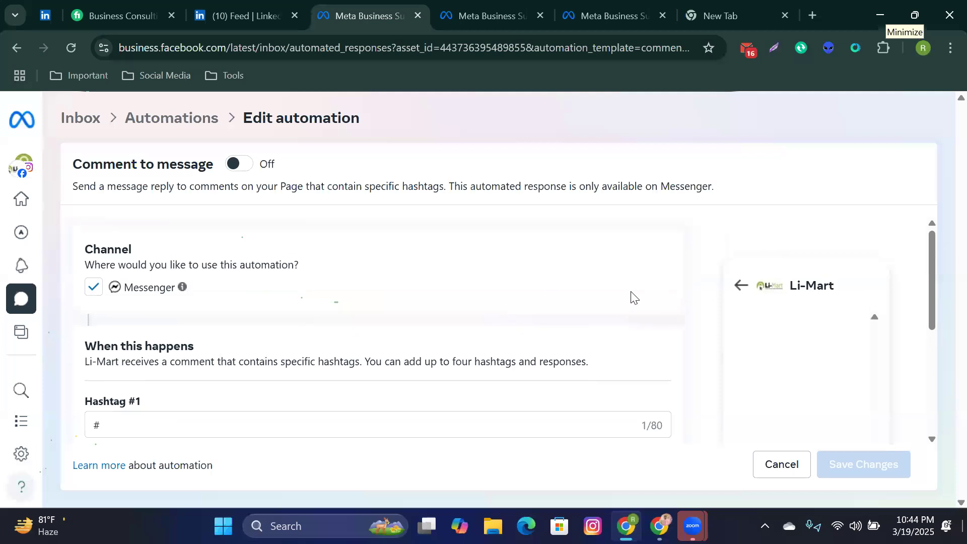
mouse_move(20, 292)
Step: Scroll the form back to bring the cleared Hashtag #1 field into view
scroll(271, 388, "down", 3)
scroll(280, 395, "down", 2)
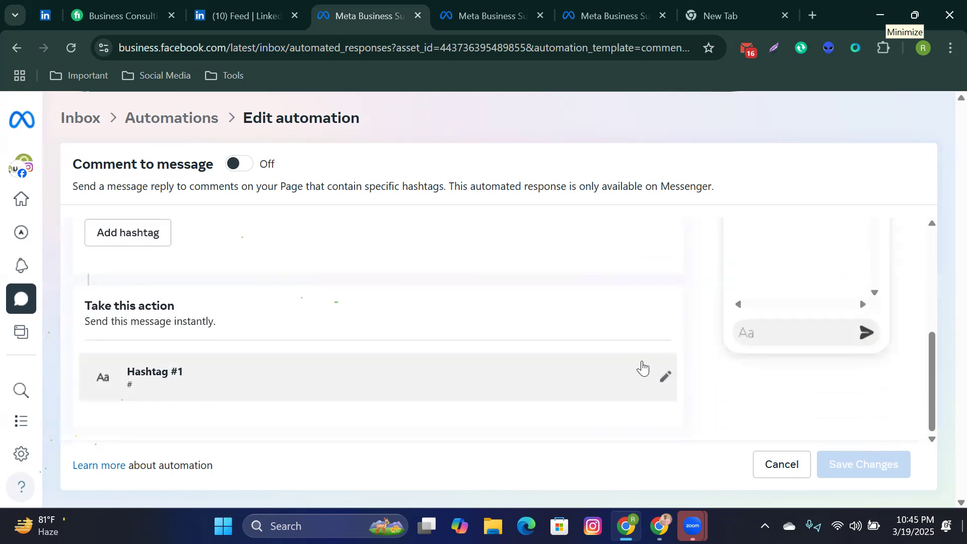
scroll(642, 365, "up", 3)
scroll(618, 390, "up", 1)
scroll(613, 395, "down", 3)
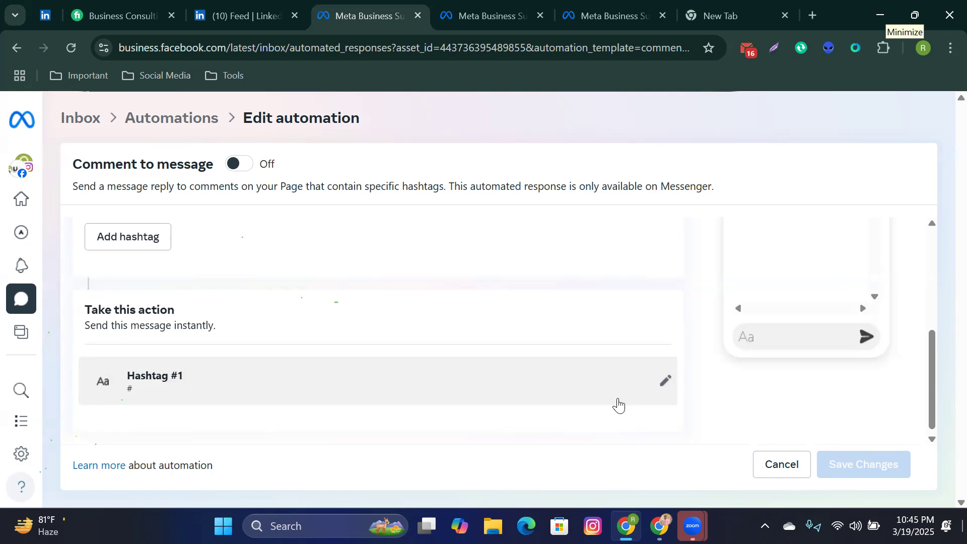
left_click(617, 401)
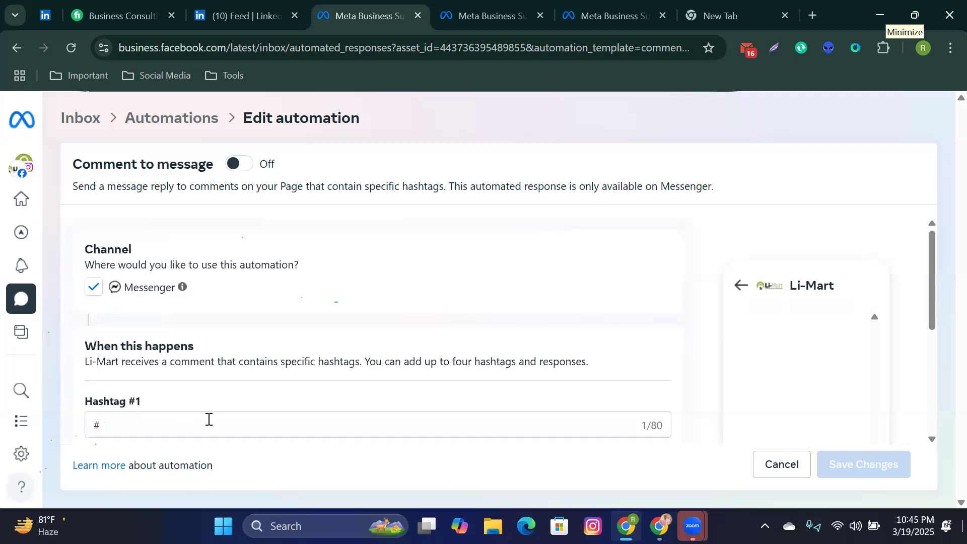
Step: Reopen the Hashtag #1 rule's edit form, still holding only '#', and scroll the panel
scroll(209, 419, "down", 2)
left_click(180, 349)
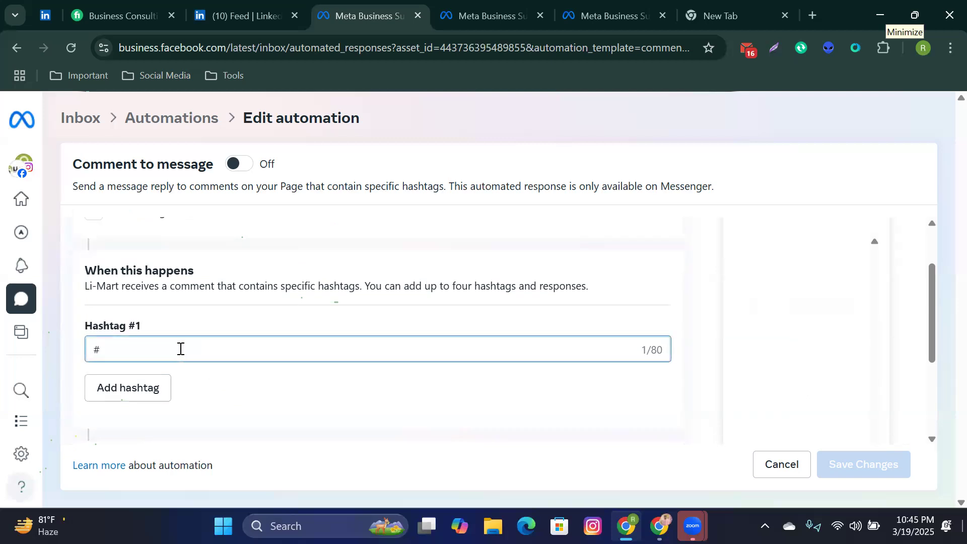
scroll(180, 349, "down", 3)
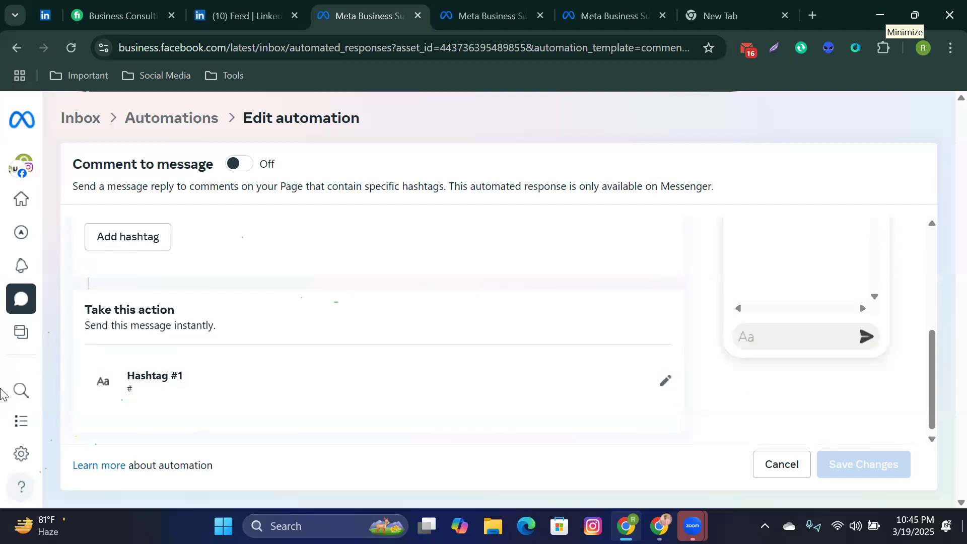
mouse_move(2, 386)
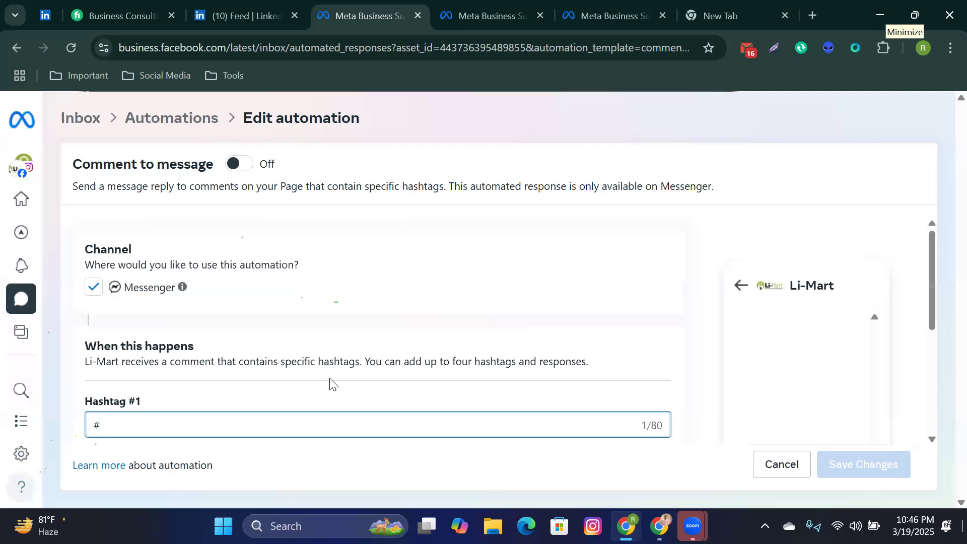
scroll(330, 386, "down", 5)
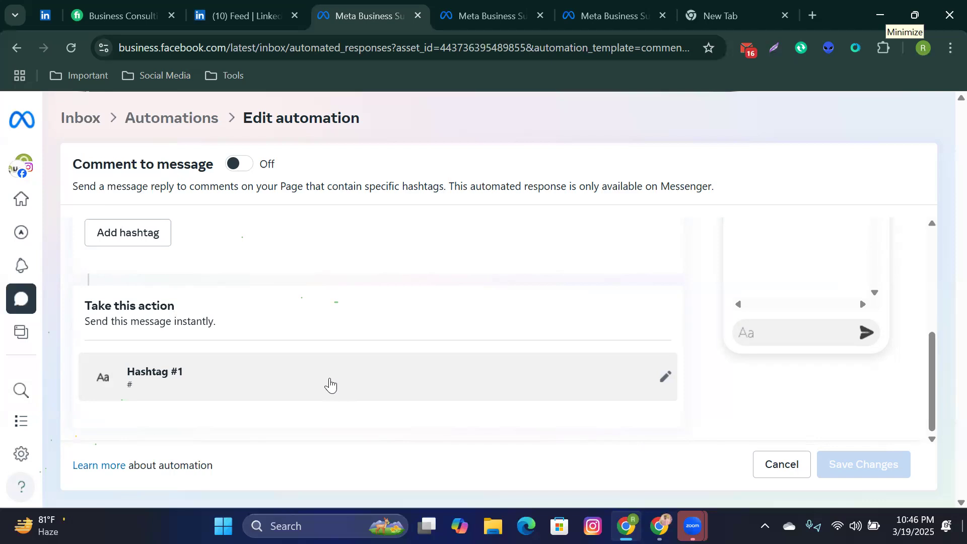
left_click(335, 398)
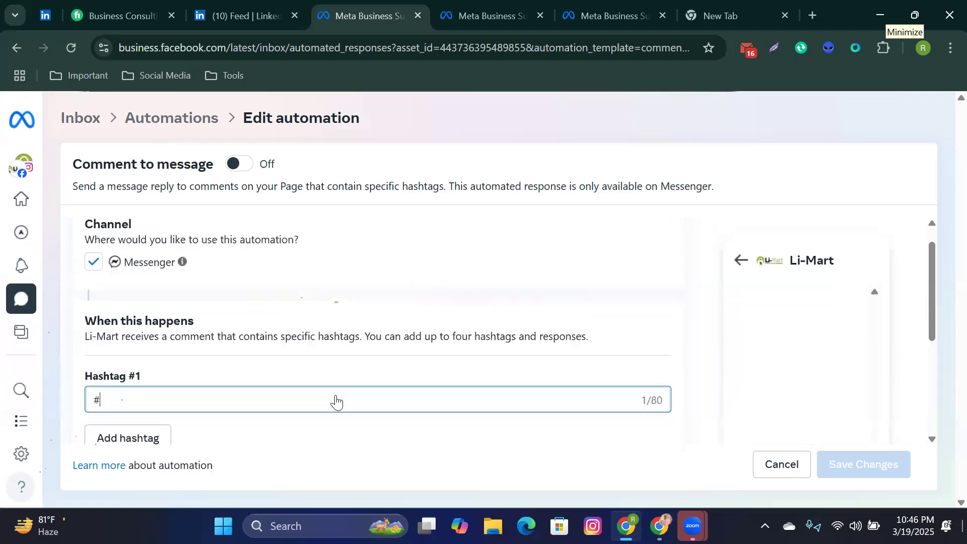
scroll(338, 400, "down", 5)
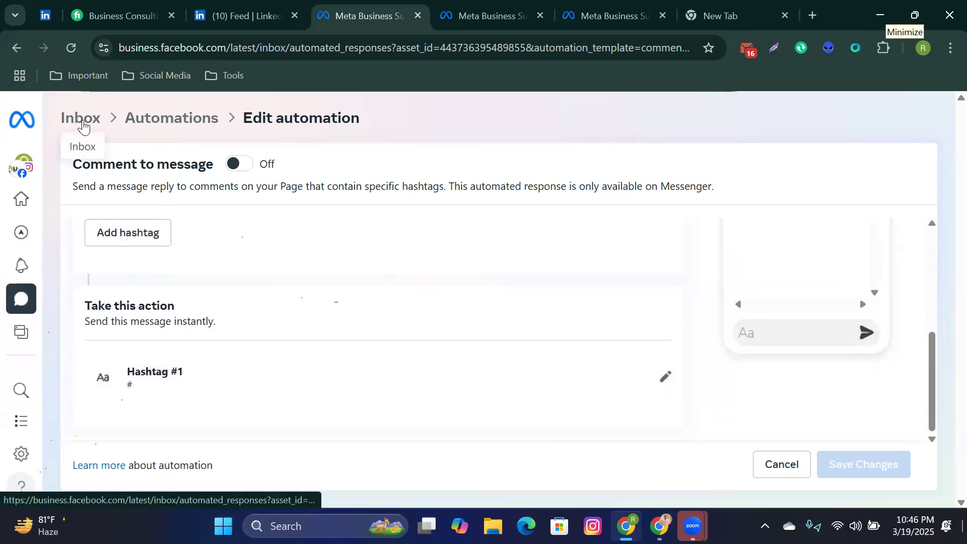
Step: Cancel out of Edit automation without saving the hashtag changes
left_click(774, 472)
scroll(666, 383, "down", 2)
scroll(670, 383, "down", 1)
scroll(671, 383, "up", 3)
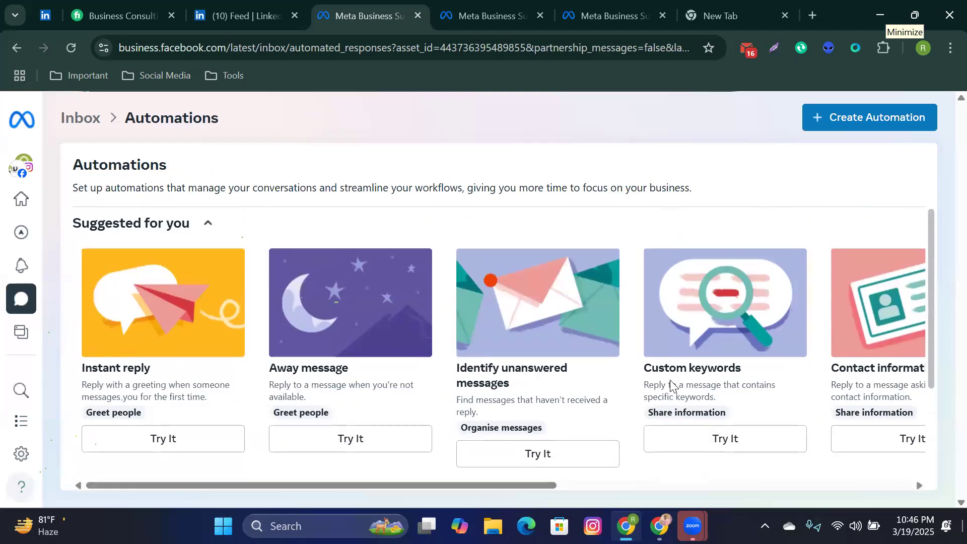
Step: Go to the Content area's published posts and reels
mouse_move(22, 343)
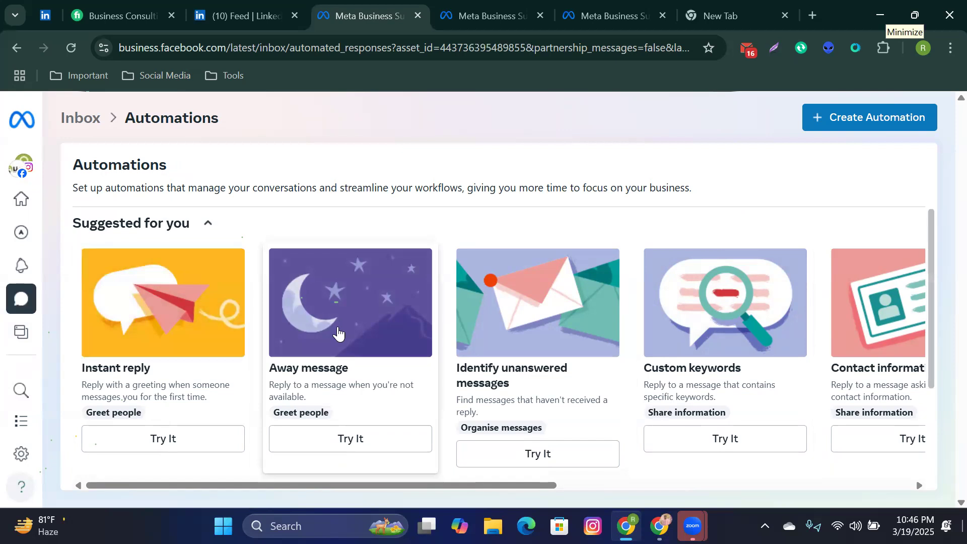
scroll(343, 384, "down", 3)
scroll(344, 385, "up", 3)
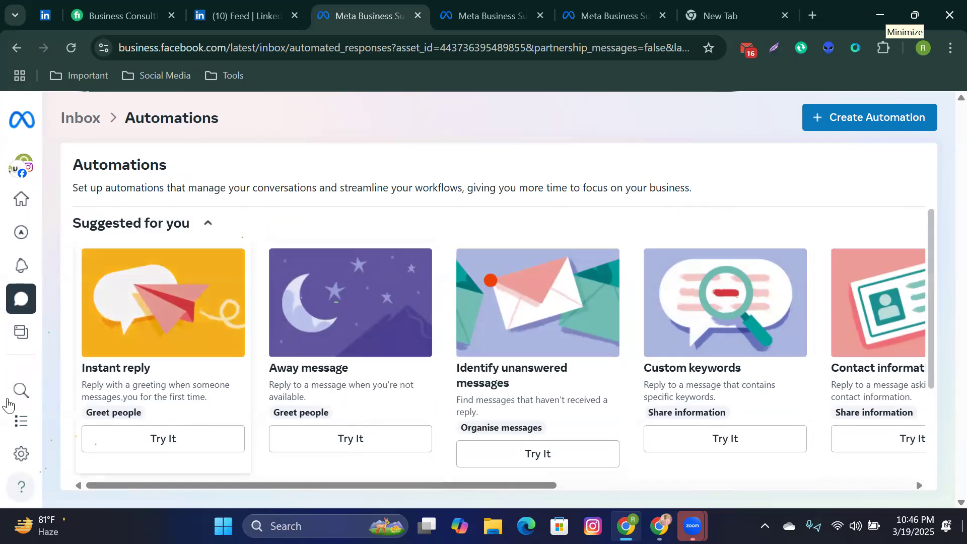
mouse_move(17, 426)
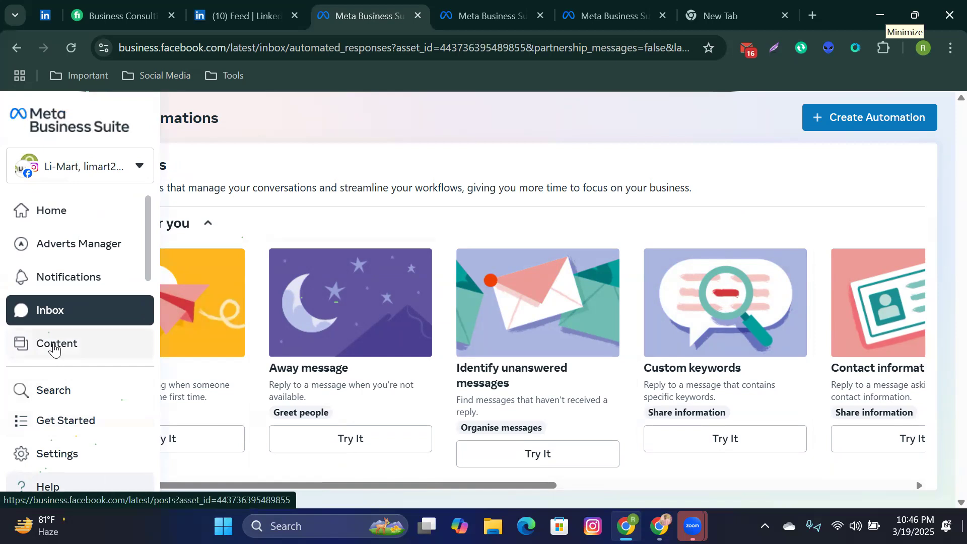
left_click(53, 345)
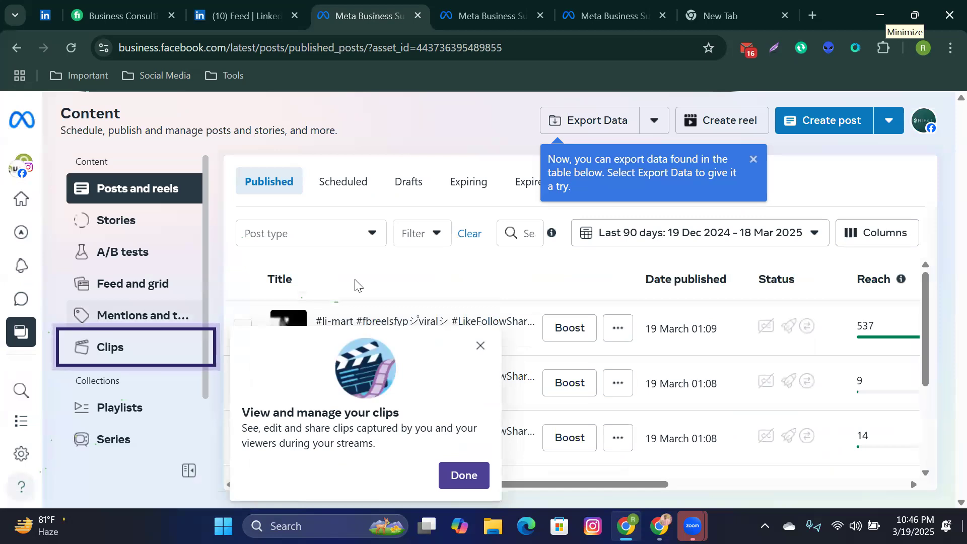
Step: Dismiss the Clips tip and scroll the Posts and reels table to review likes, comments and shares
left_click(480, 346)
scroll(650, 368, "down", 3)
scroll(651, 368, "up", 3)
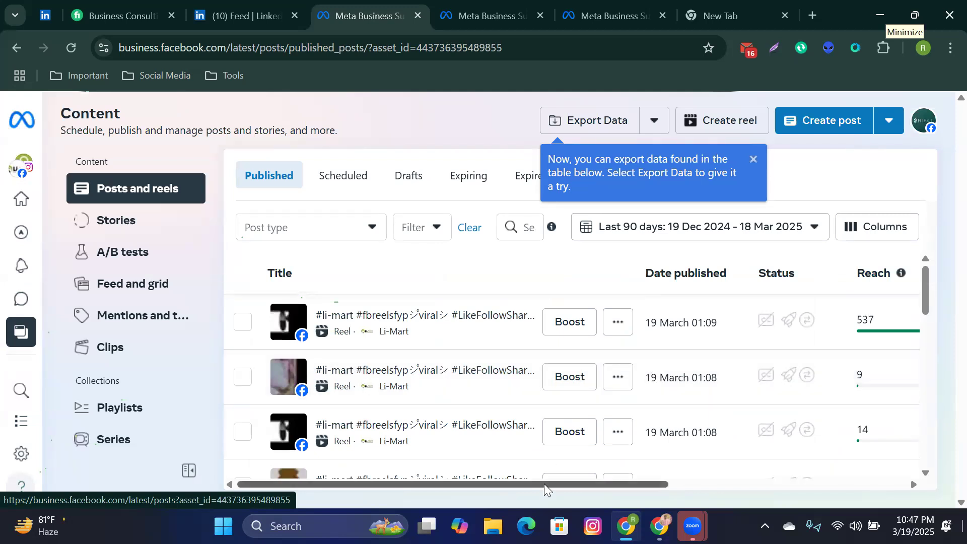
left_click_drag(547, 487, 806, 468)
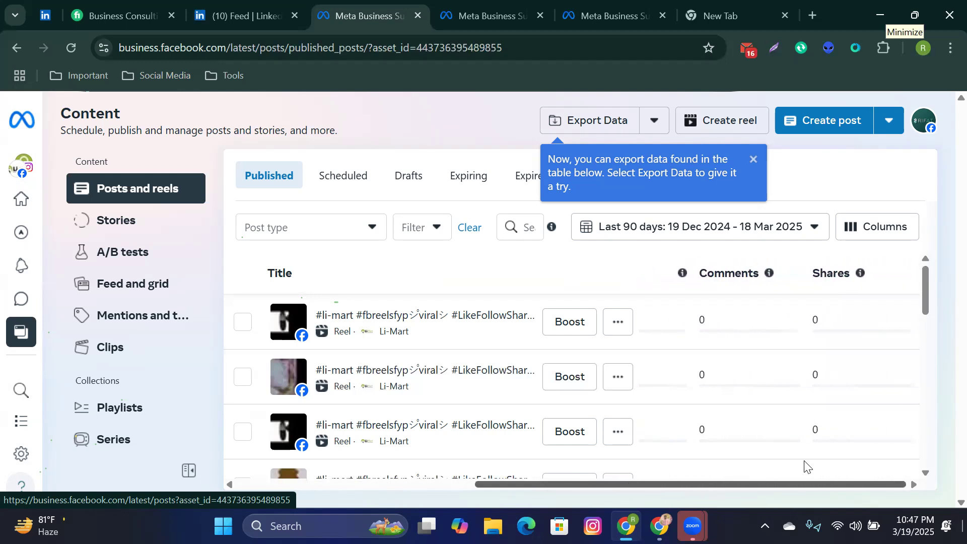
scroll(734, 391, "down", 3)
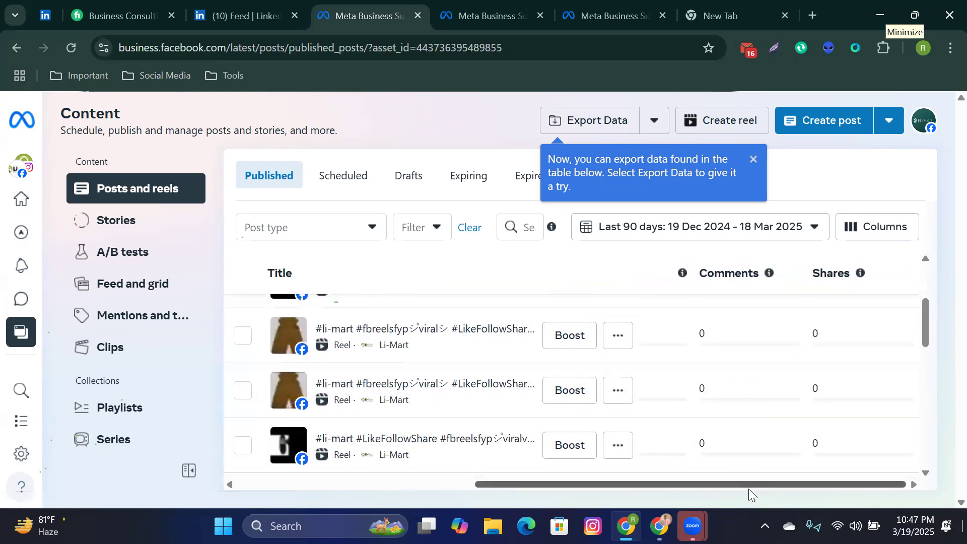
left_click_drag(749, 485, 696, 499)
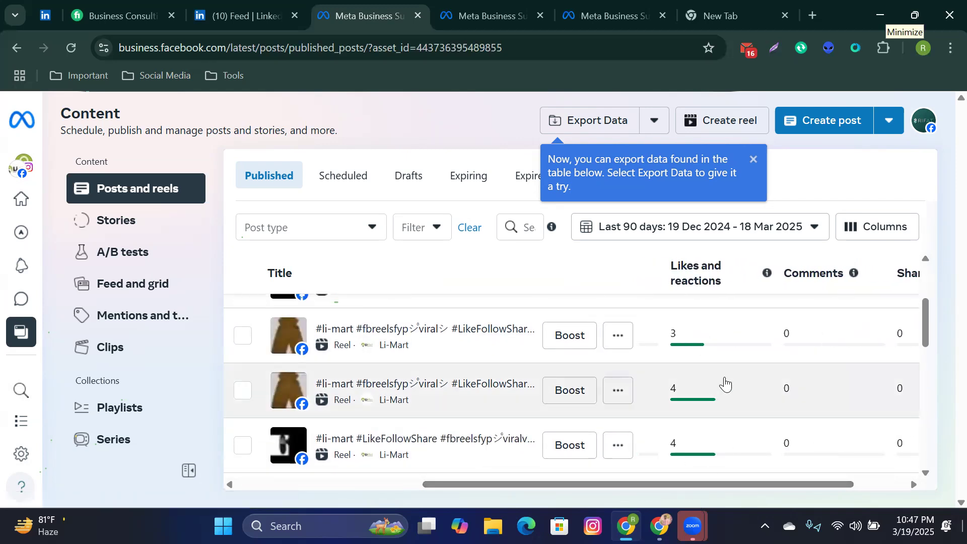
scroll(724, 388, "down", 5)
scroll(726, 406, "down", 5)
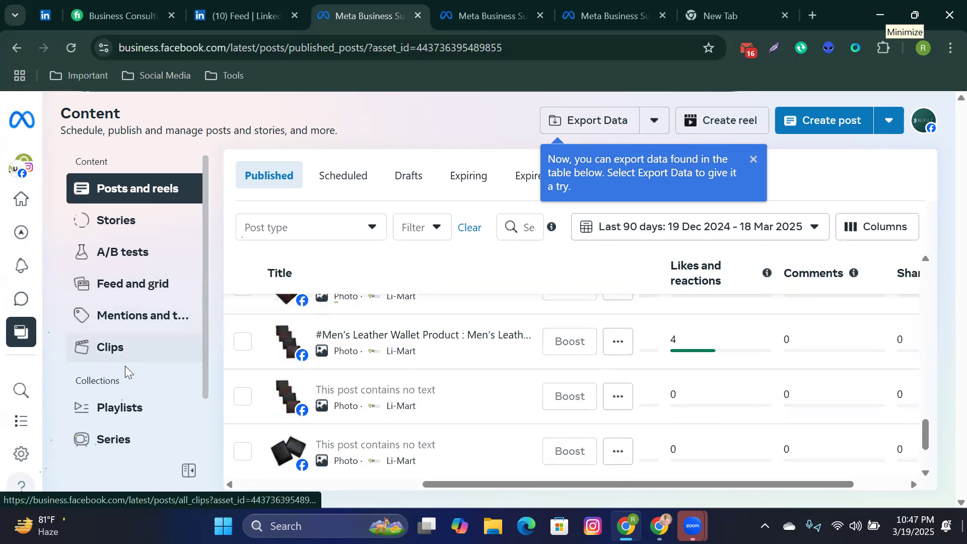
scroll(134, 444, "down", 1)
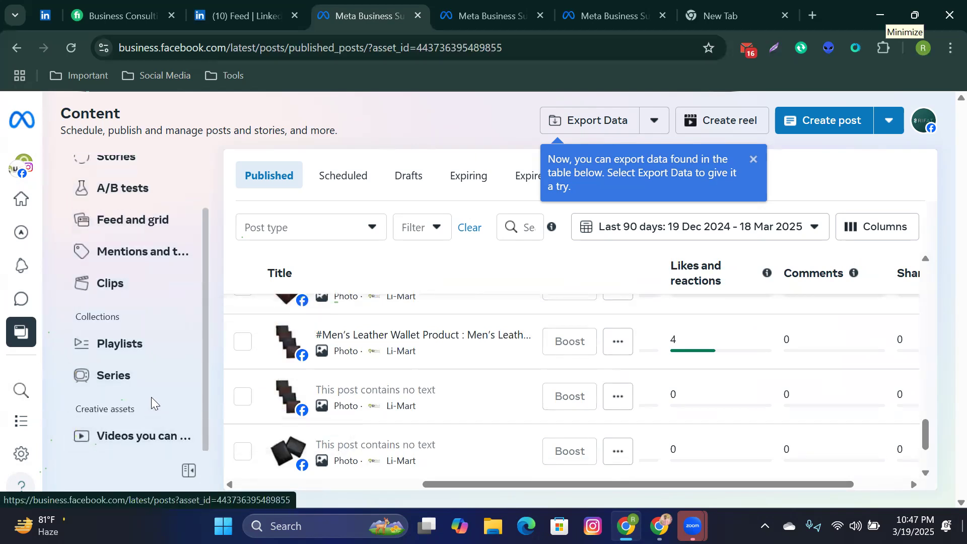
Step: Return to Home and switch to the Business portfolio tab, which shows no portfolio
left_click(43, 214)
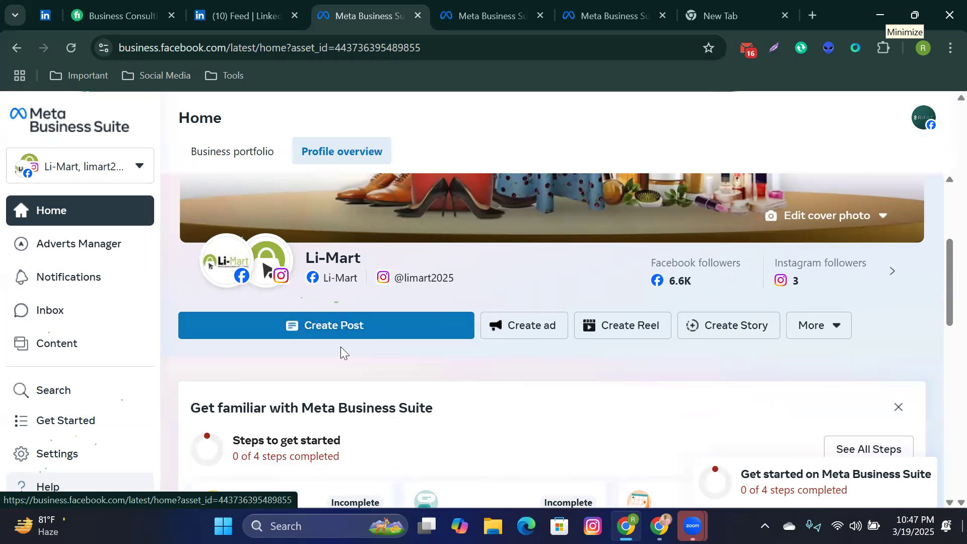
scroll(341, 347, "down", 2)
scroll(339, 352, "down", 2)
scroll(302, 345, "up", 5)
scroll(293, 399, "down", 4)
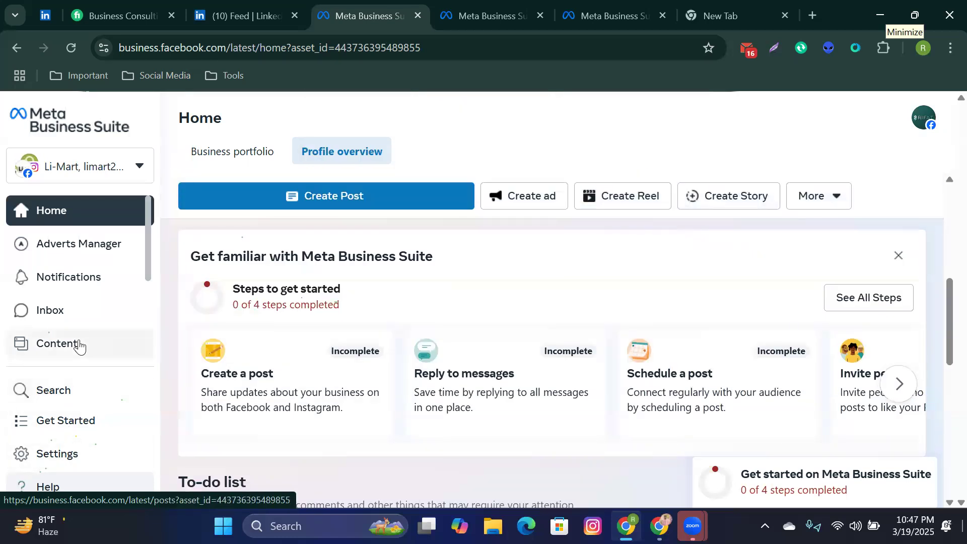
left_click(247, 159)
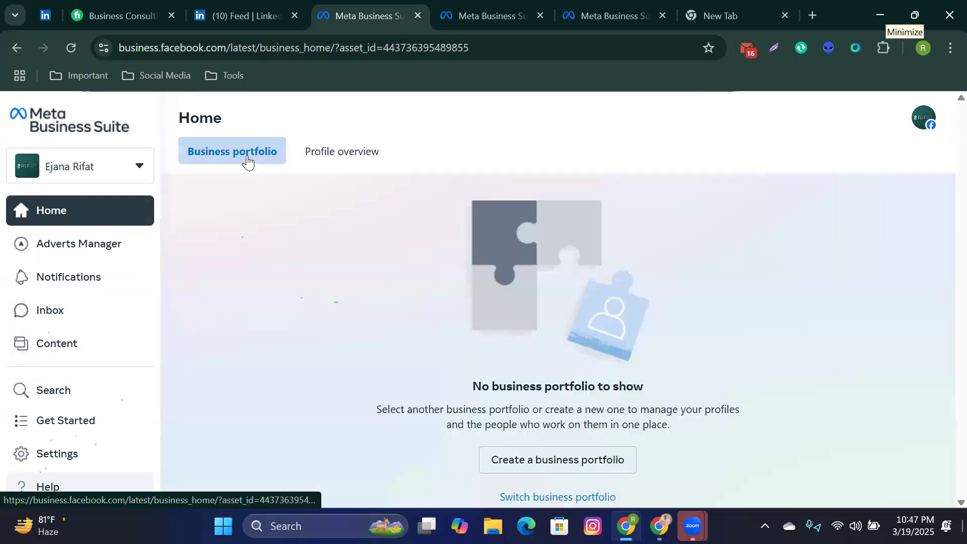
Step: Switch to the browser tab with the Technical It Solution portfolio's Partners settings
left_click(575, 6)
scroll(162, 350, "down", 5)
scroll(154, 378, "down", 4)
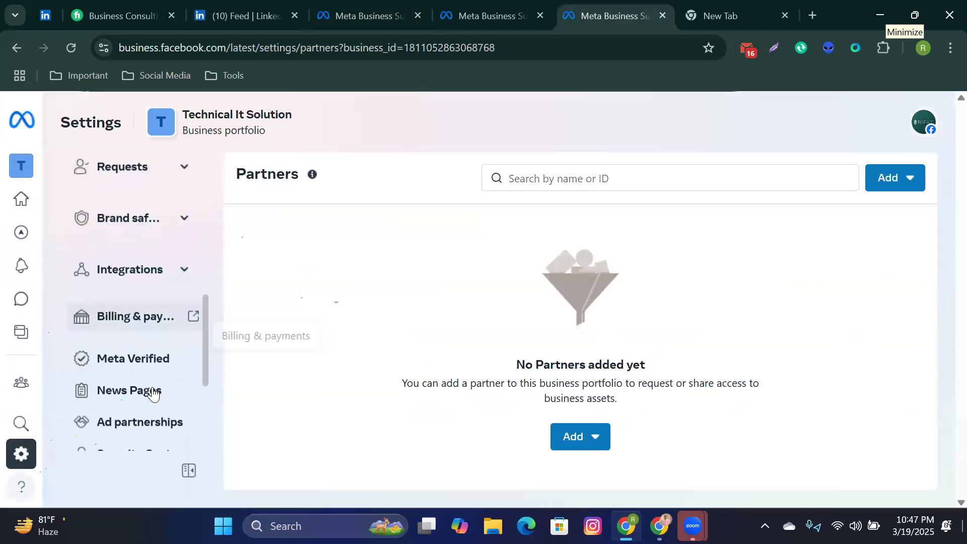
scroll(153, 393, "up", 6)
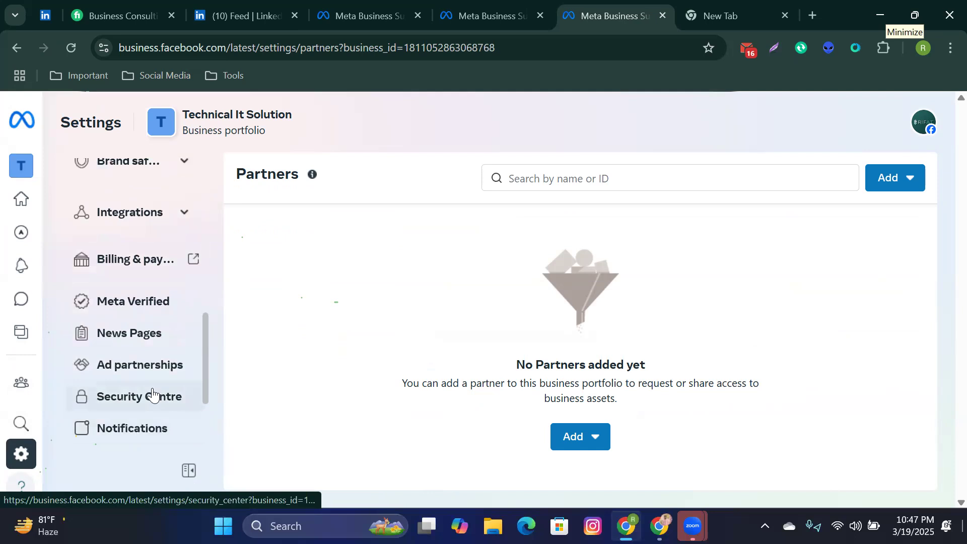
Step: Expand the Requests, Data sources and Brand safety groups in the settings sidebar
left_click(193, 338)
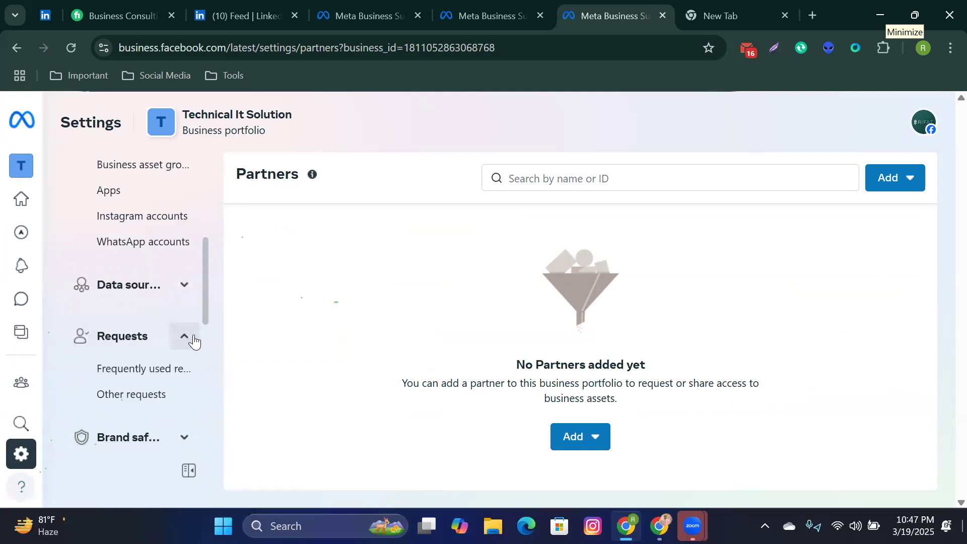
left_click(187, 288)
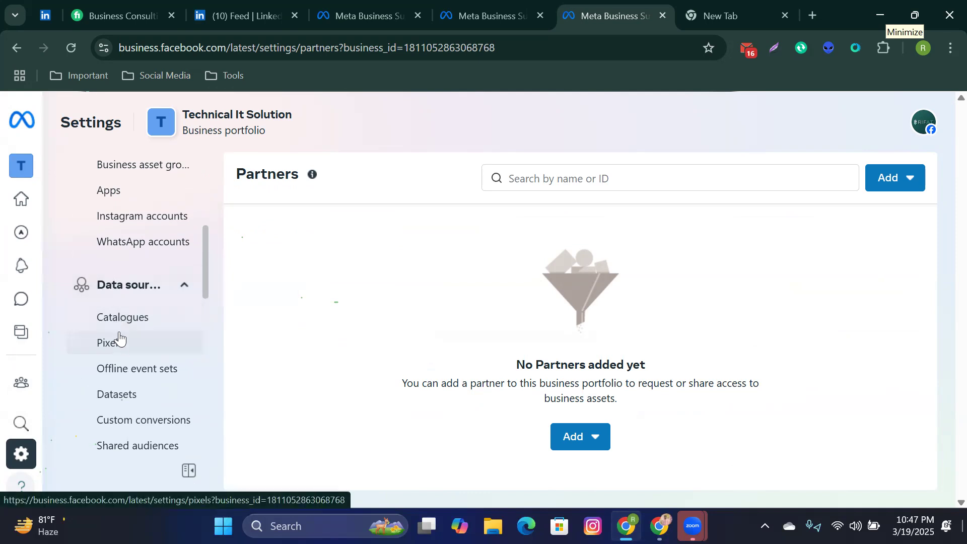
scroll(126, 363, "down", 4)
scroll(130, 378, "down", 6)
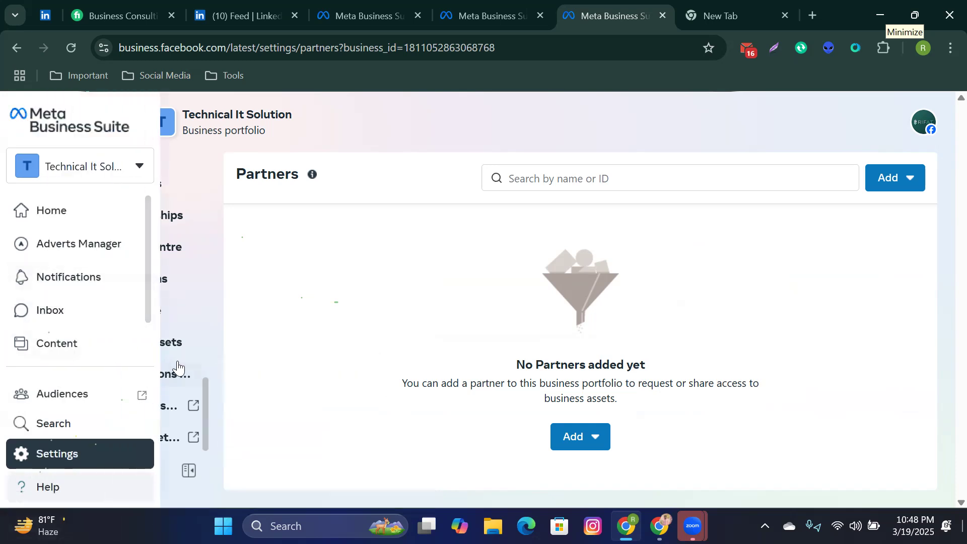
scroll(181, 358, "up", 8)
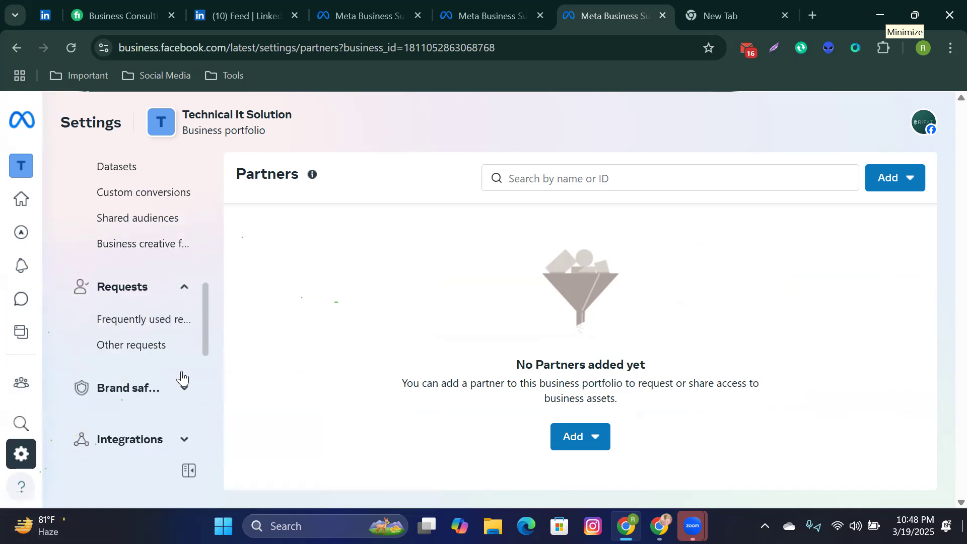
scroll(181, 377, "down", 2)
left_click(179, 325)
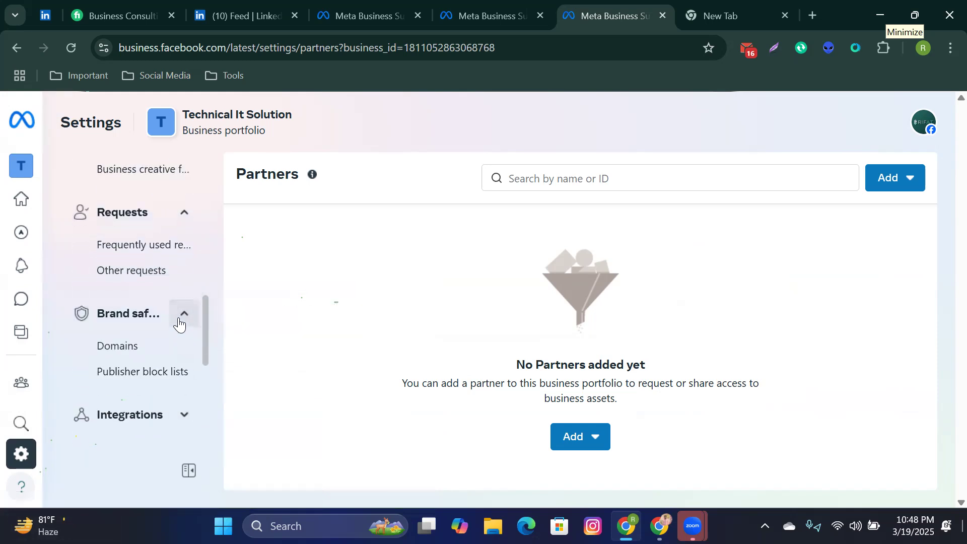
scroll(180, 325, "up", 6)
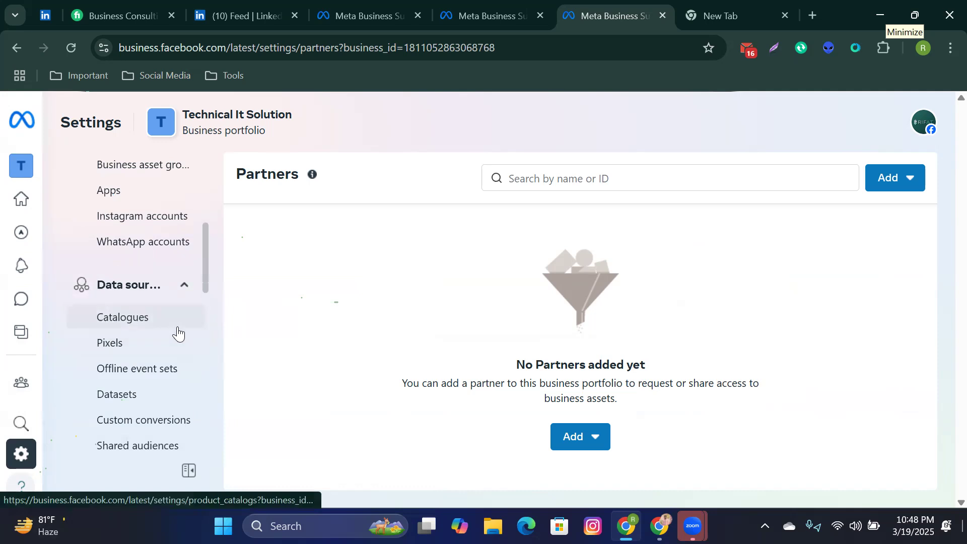
scroll(177, 333, "up", 5)
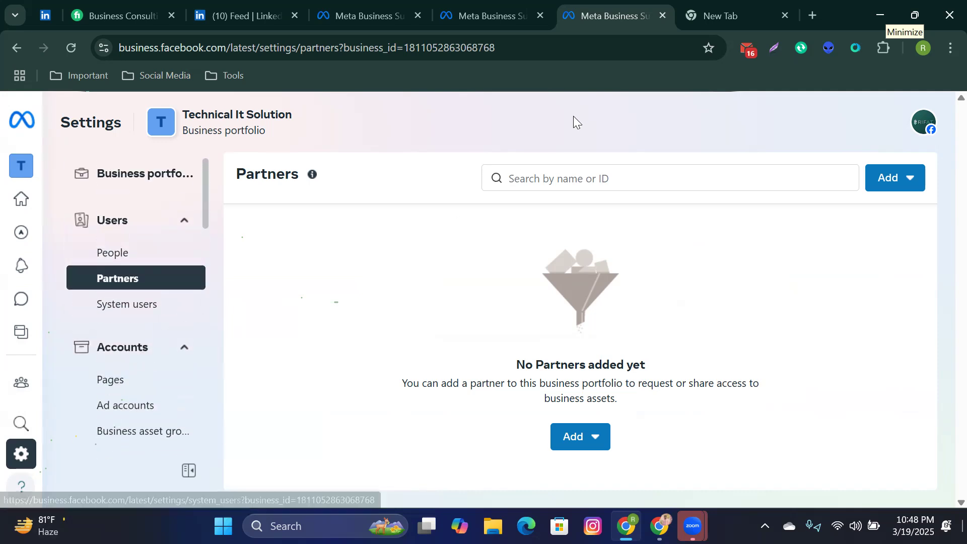